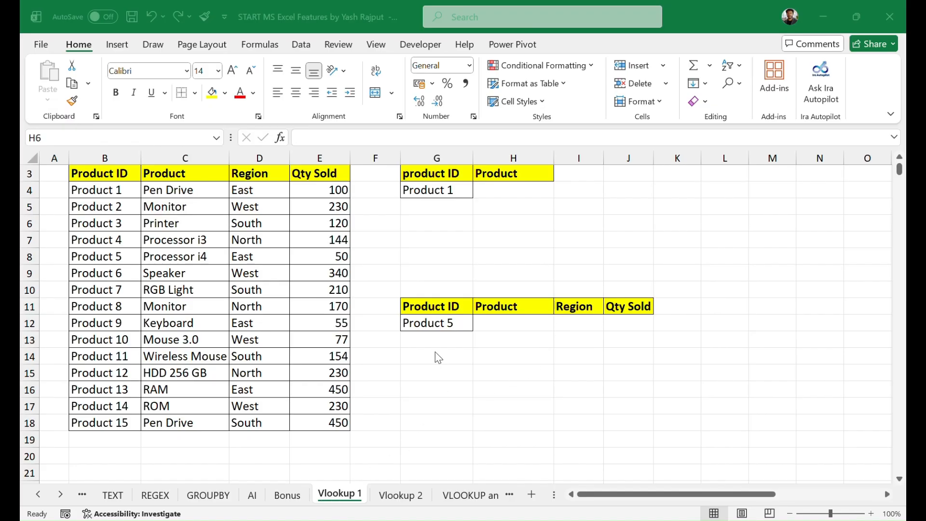
Examine the source table's Product ID, Product, Region and Qty Sold headers on the Vlookup 1 sheet
scroll(367, 300, up, 2)
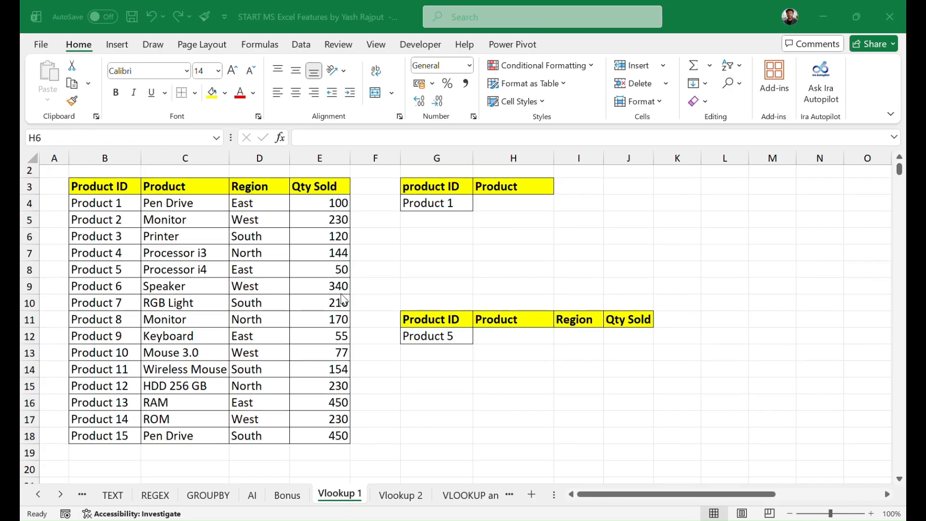
scroll(343, 300, down, 1)
scroll(344, 301, up, 1)
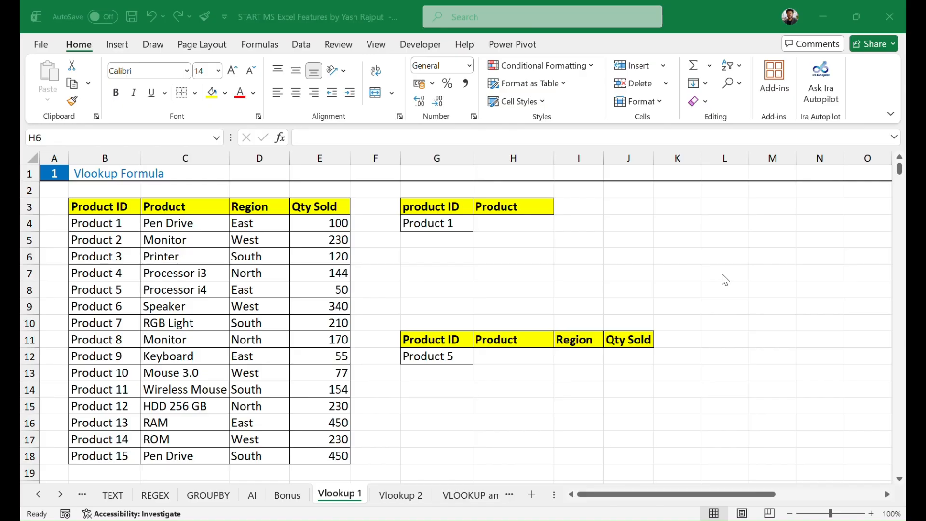
click(99, 210)
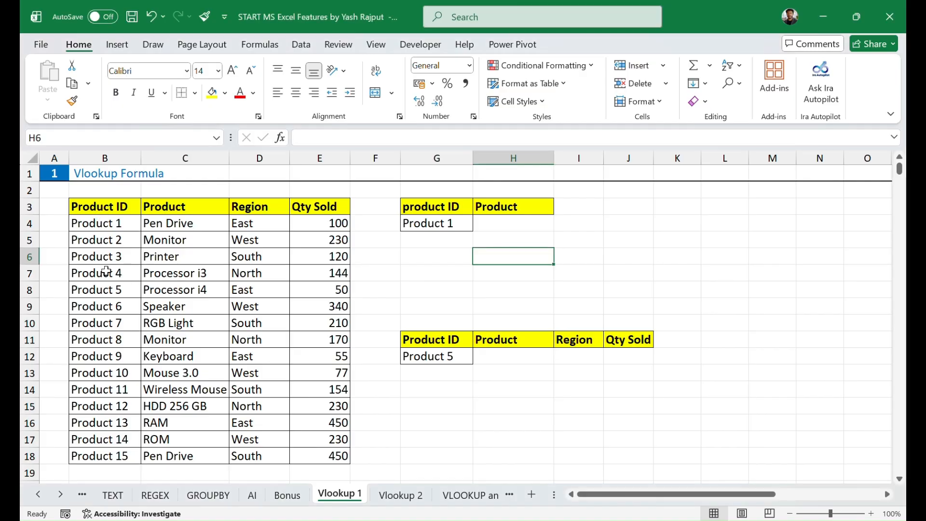
click(118, 207)
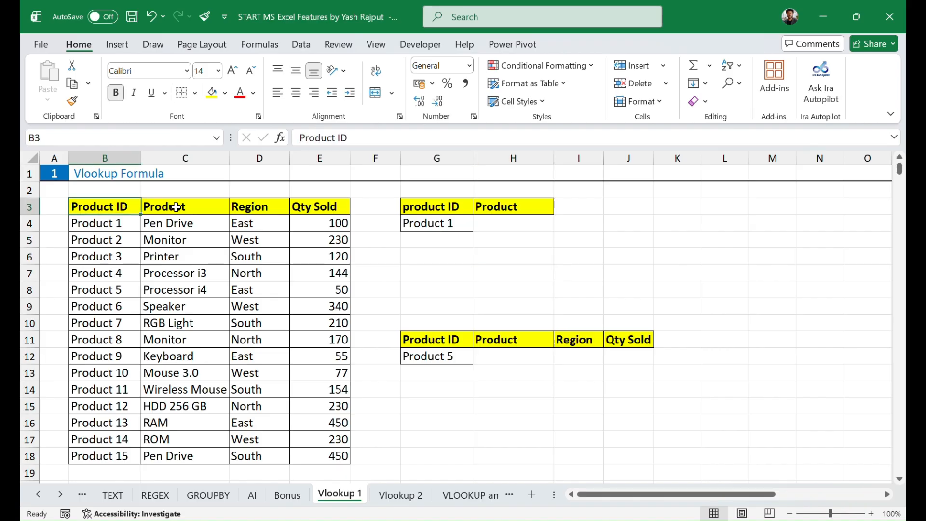
click(195, 206)
click(275, 206)
click(325, 208)
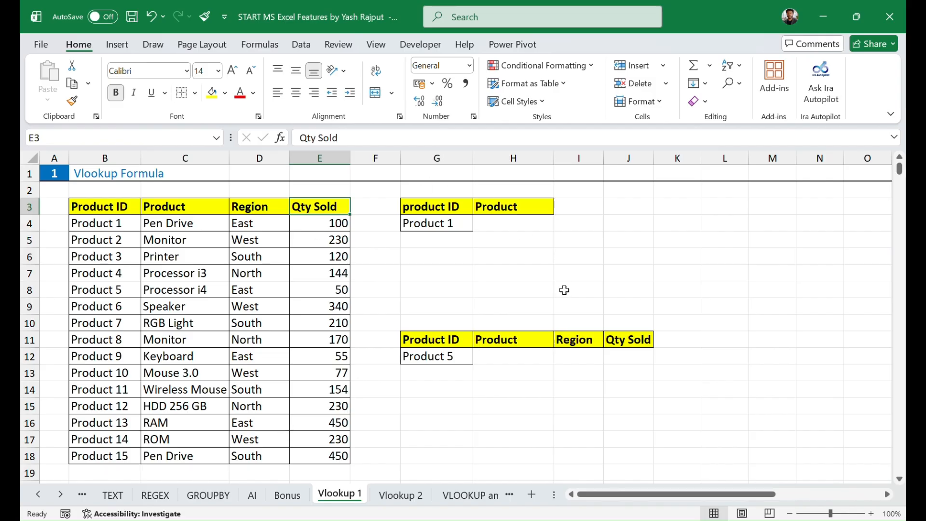
click(724, 211)
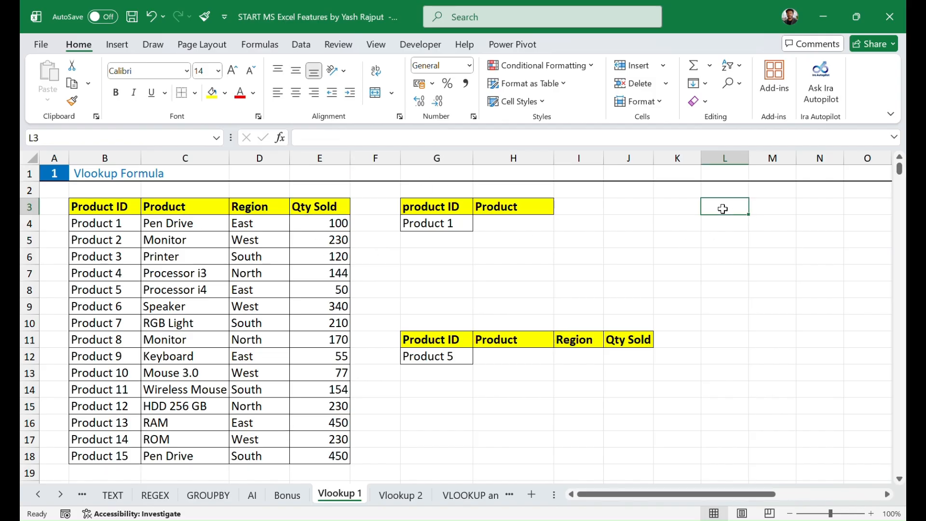
click(725, 223)
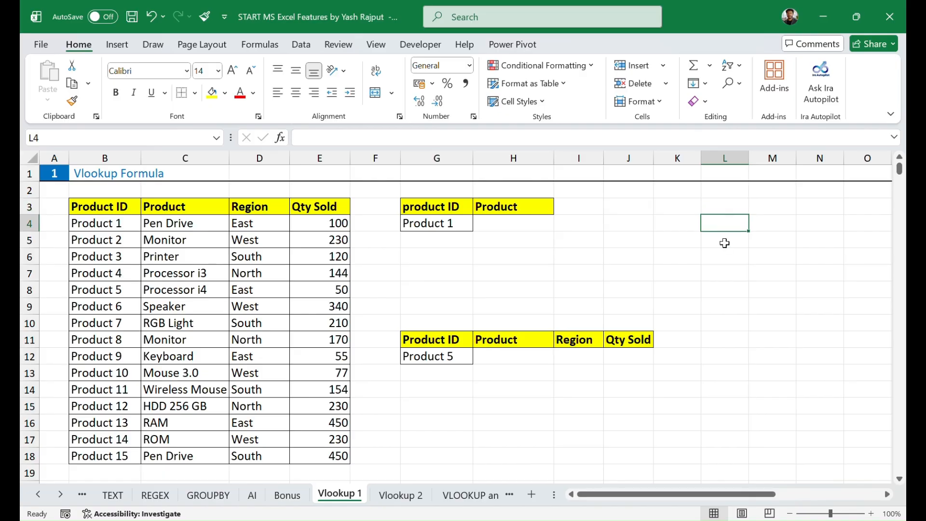
click(724, 245)
click(726, 256)
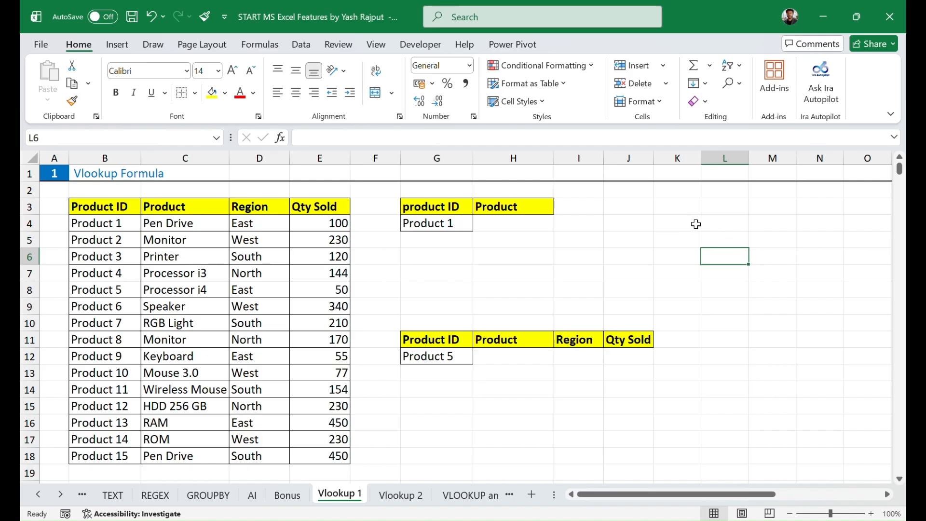
click(718, 225)
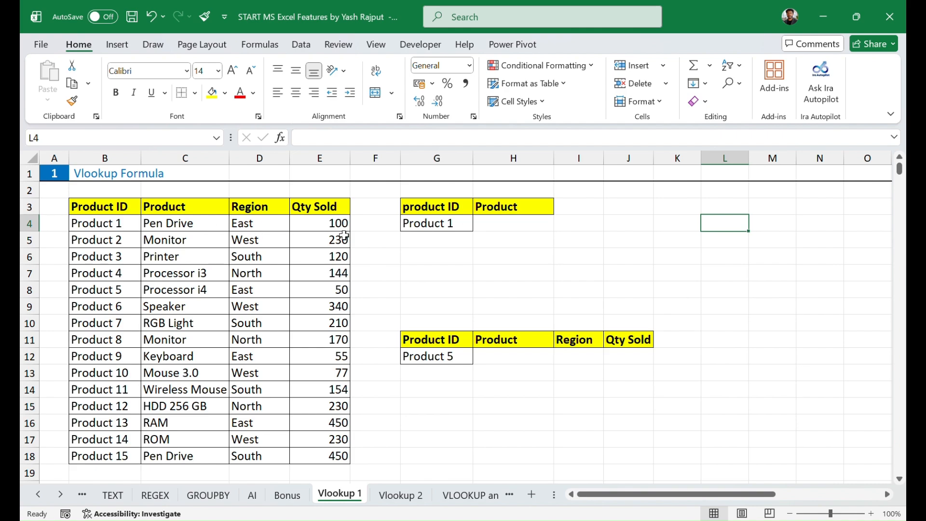
click(102, 208)
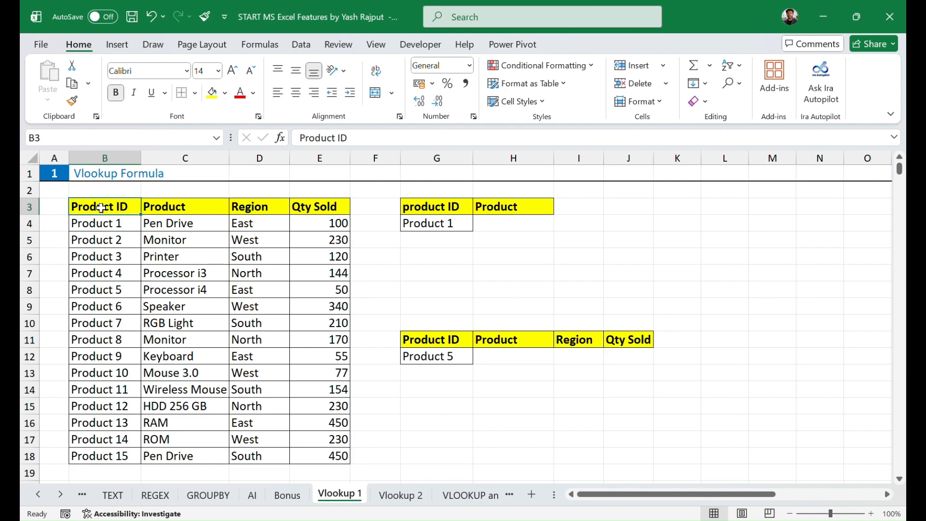
click(182, 210)
click(261, 210)
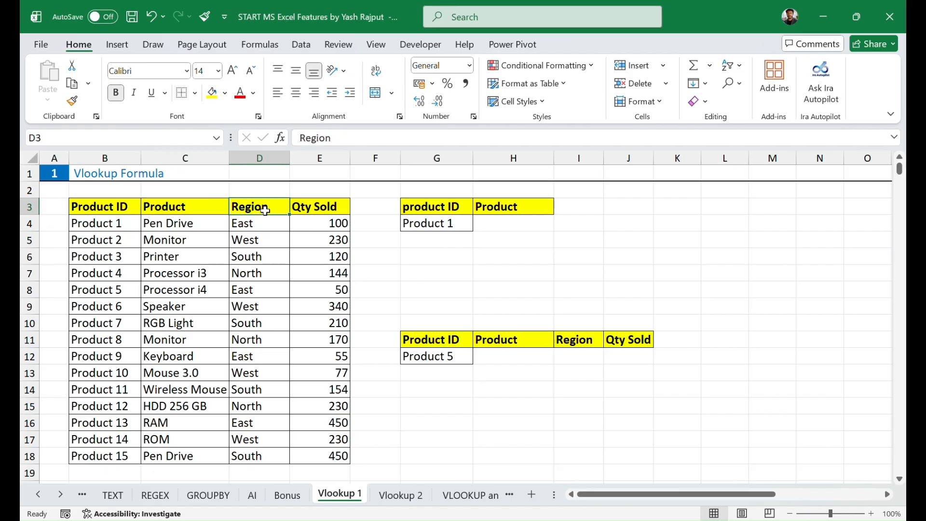
click(320, 211)
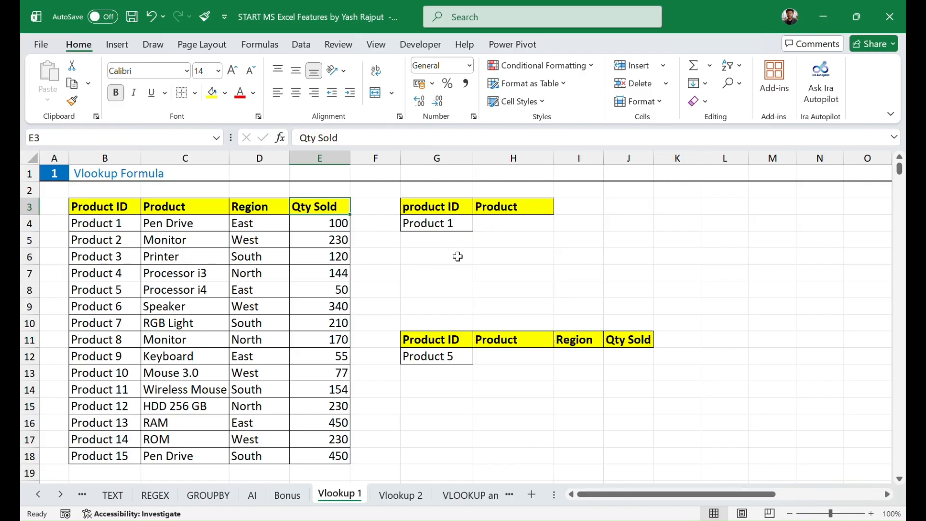
Start a VLOOKUP formula in H4 through its function arguments, with G4 as the lookup value
click(510, 227)
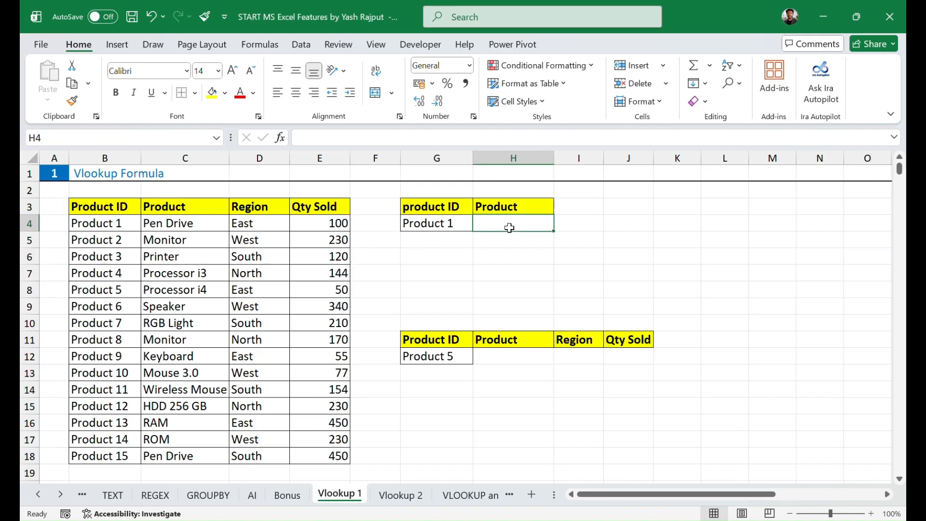
double_click(510, 228)
text(=)
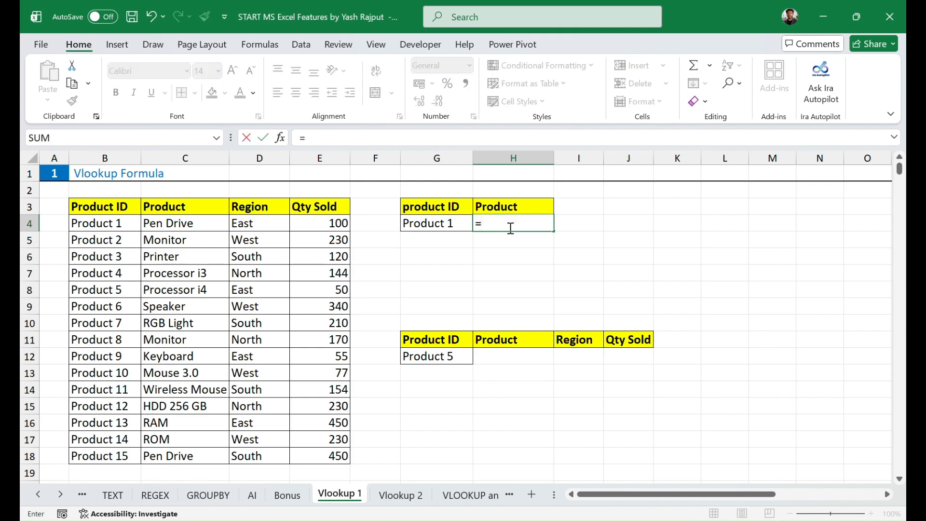
text(Vlo)
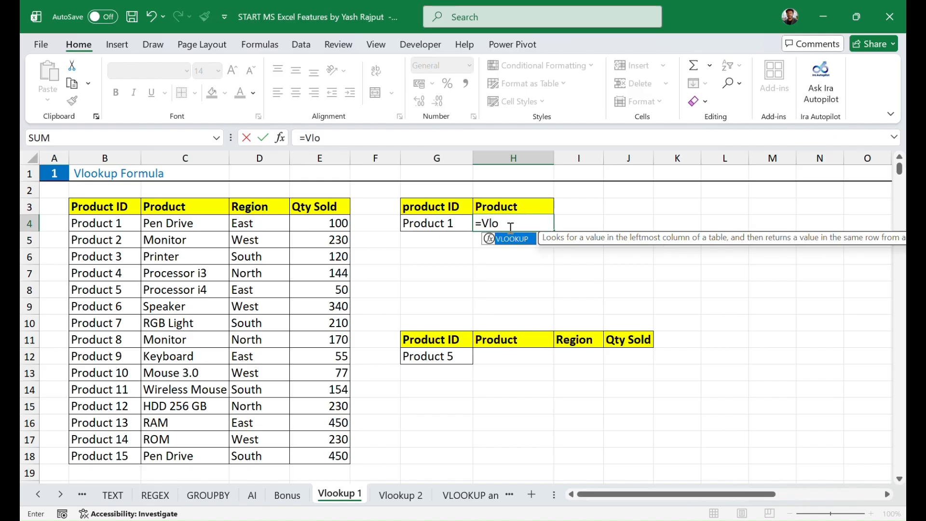
text(o)
key(Tab)
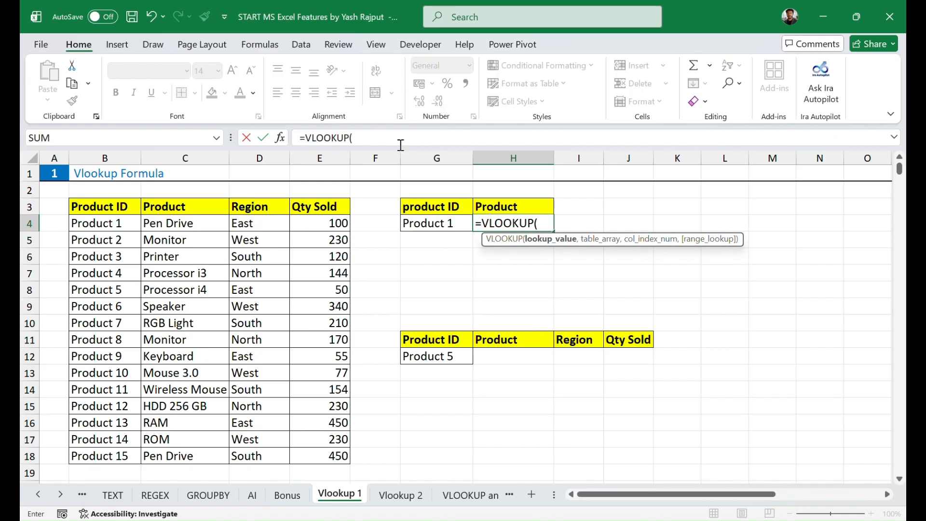
click(281, 138)
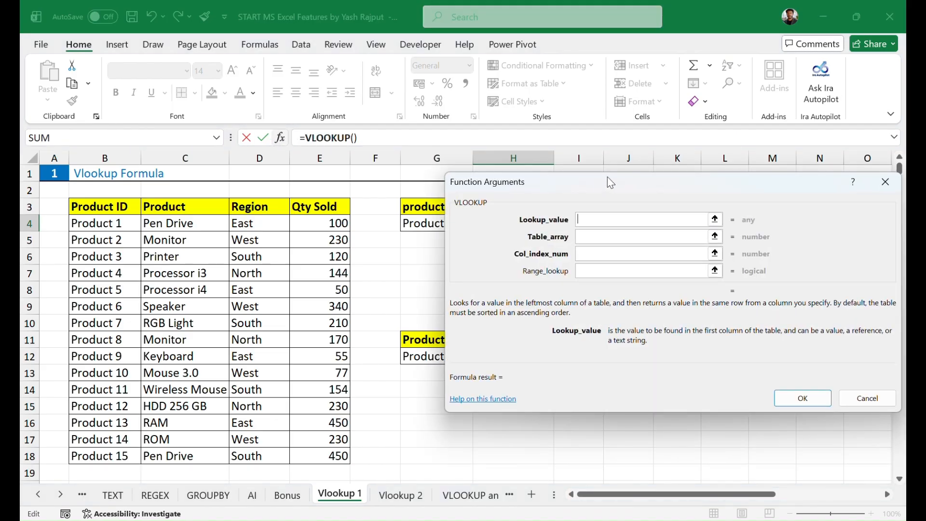
drag(607, 177, 486, 269)
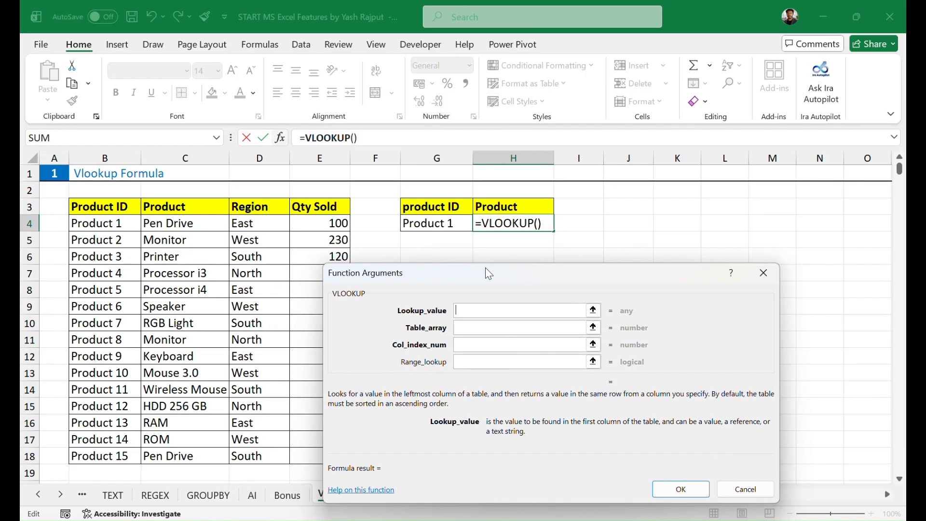
click(443, 224)
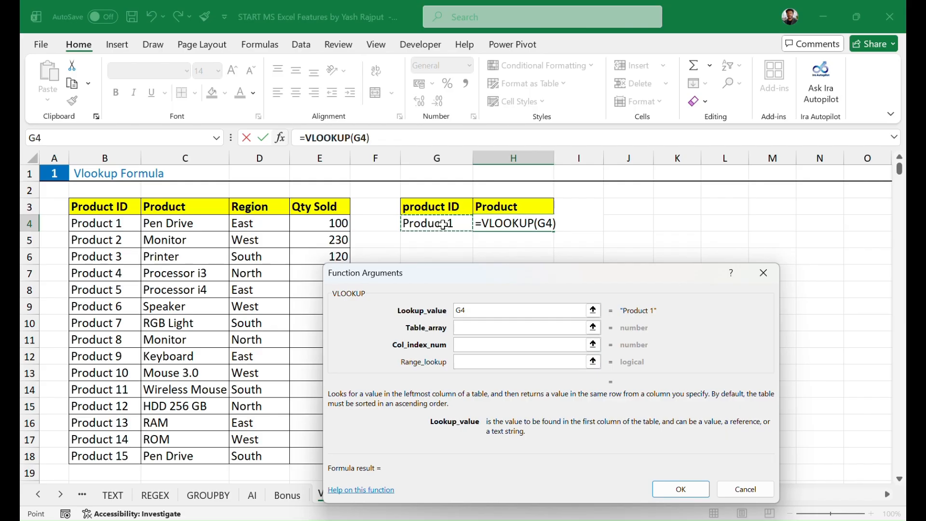
Set the VLOOKUP table array to the whole source table, B3:E18
click(468, 327)
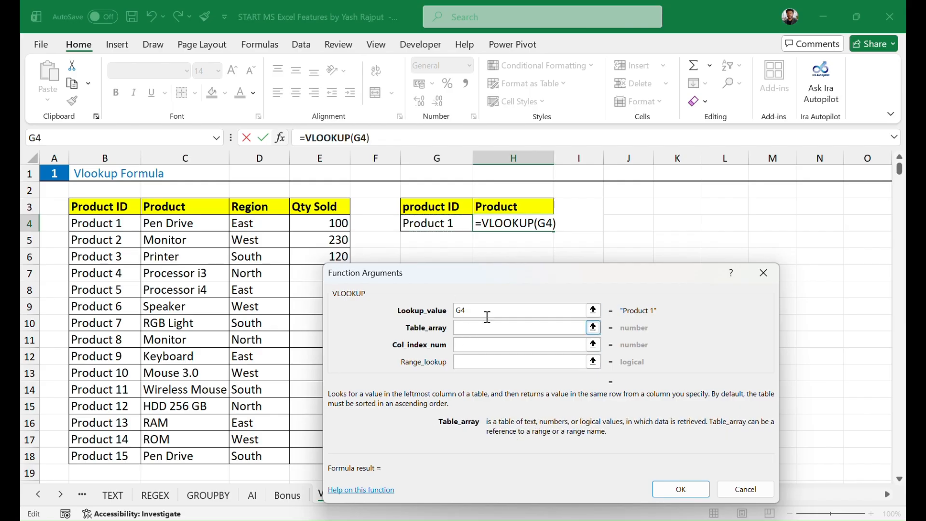
drag(531, 278, 646, 266)
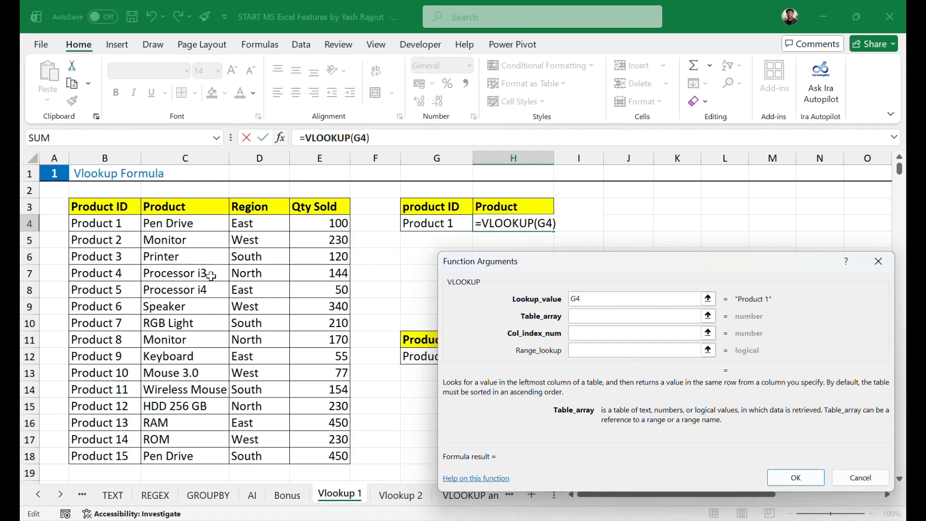
click(128, 246)
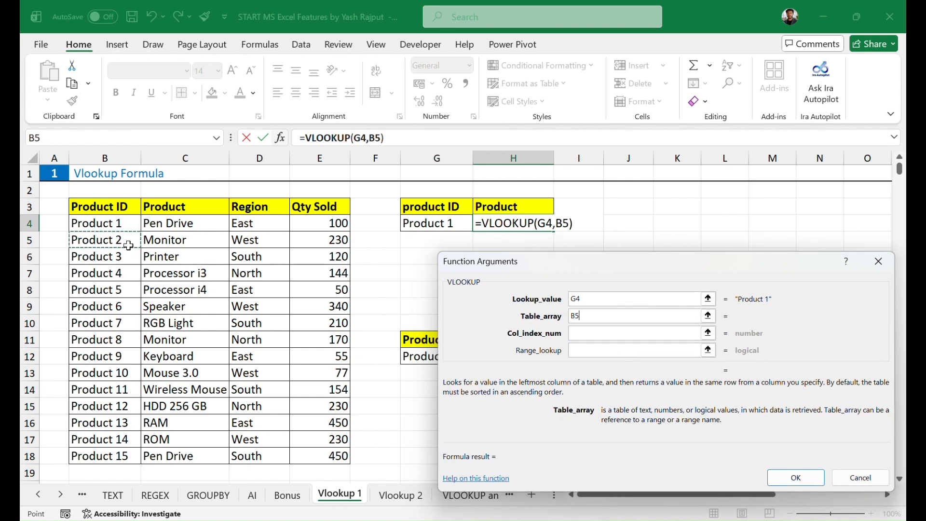
key(ctrl+a)
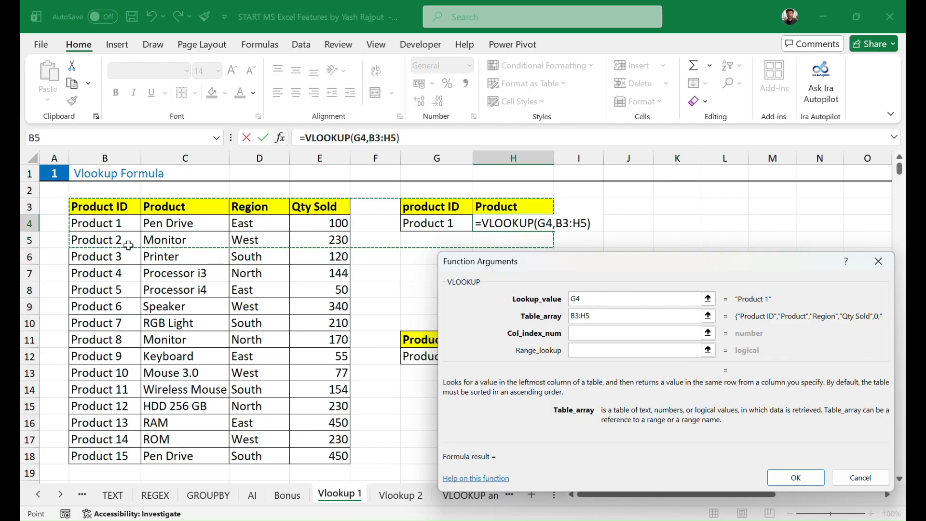
click(160, 275)
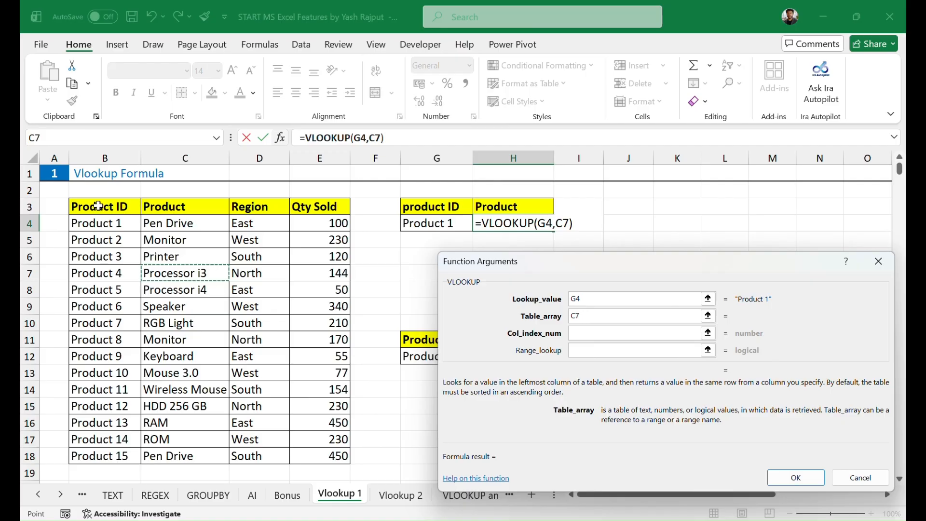
drag(98, 206, 323, 456)
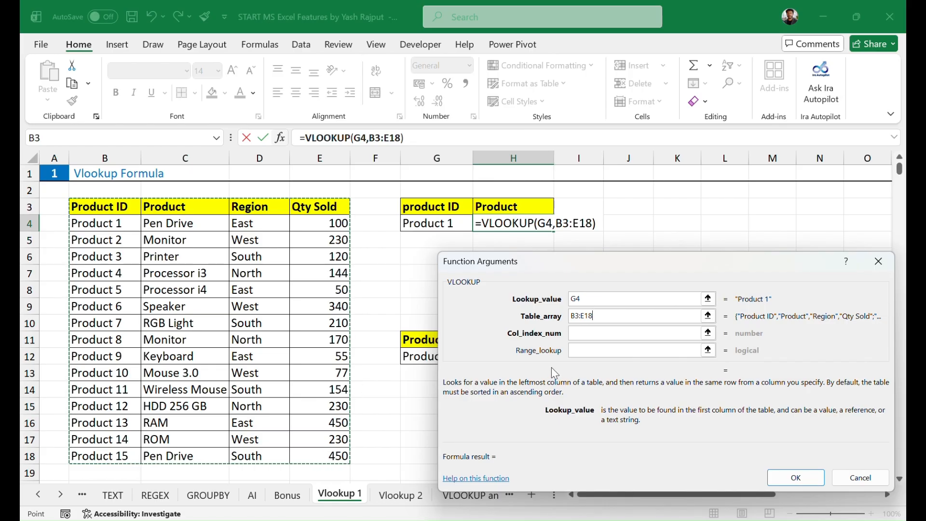
Set the VLOOKUP column index to 2 and the range lookup to 0, and enter the formula in H4
click(607, 333)
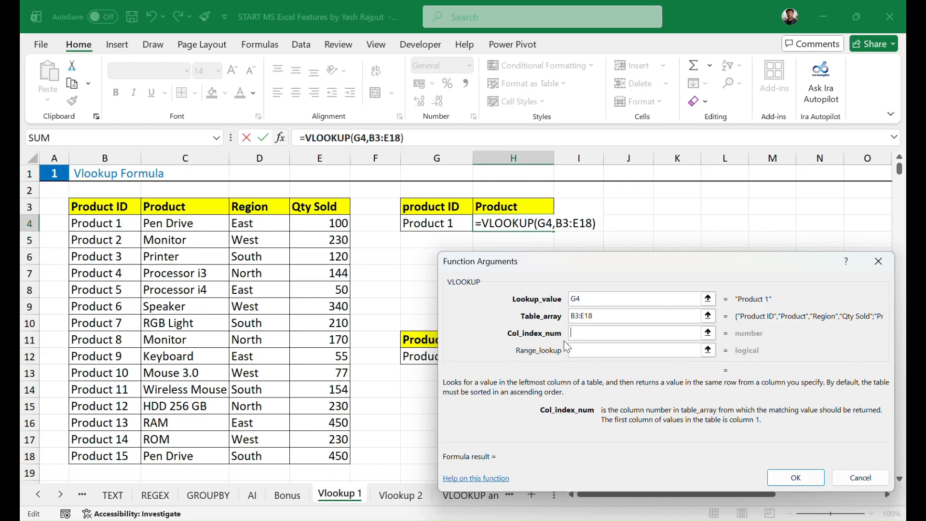
text(2)
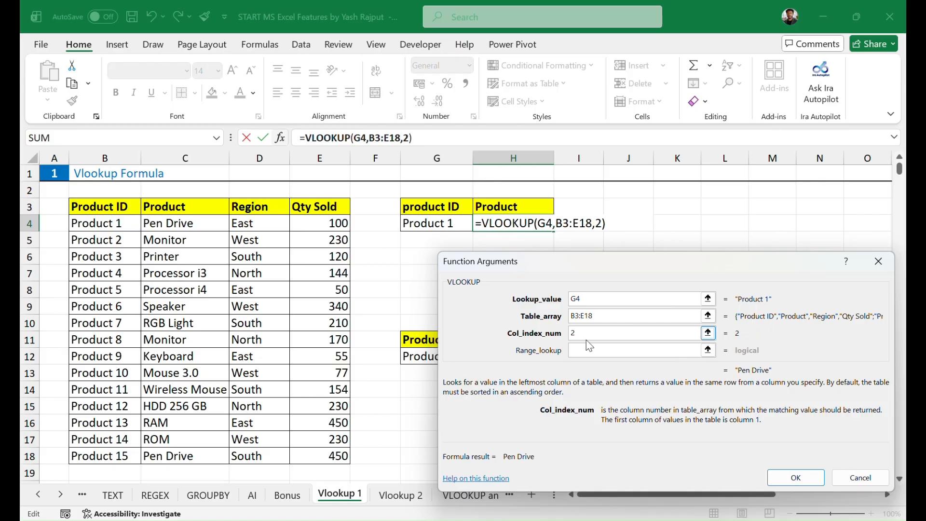
click(583, 351)
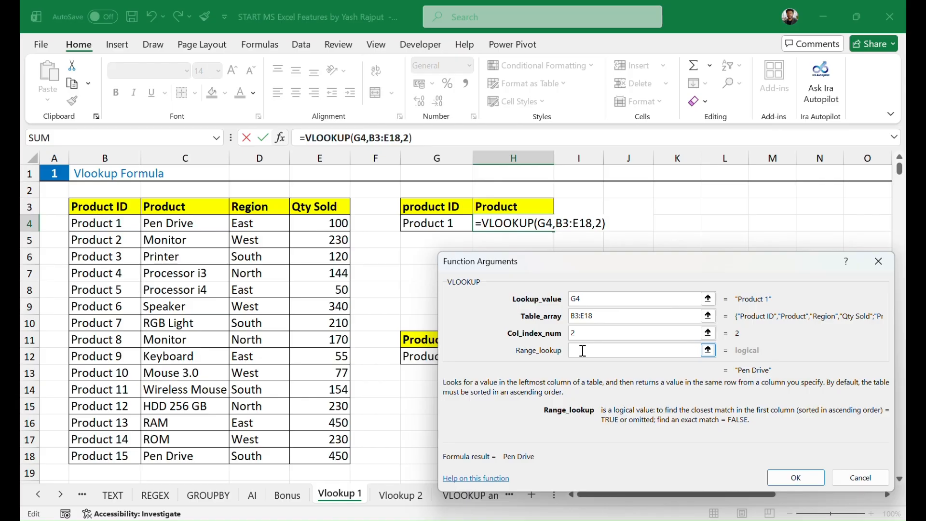
text(0)
click(815, 475)
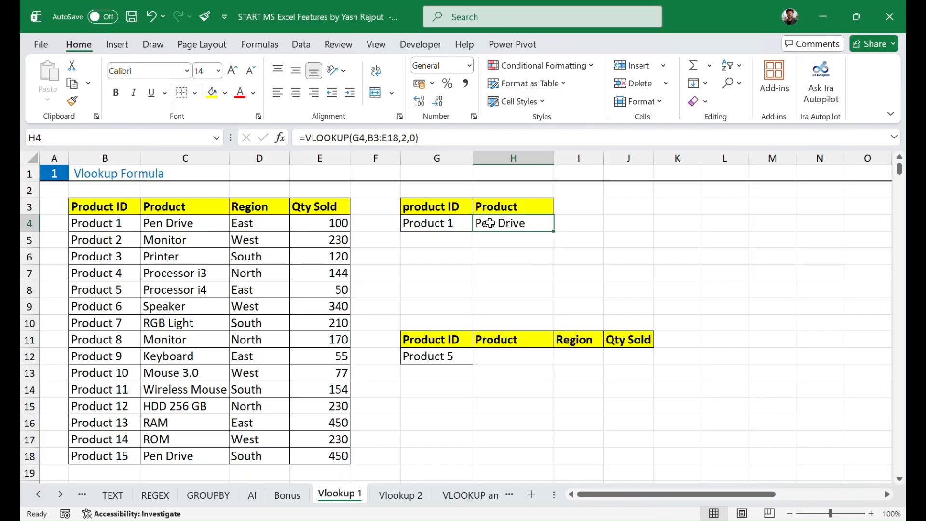
Check the H4 lookup result against the Product 1 row of the source table
click(95, 225)
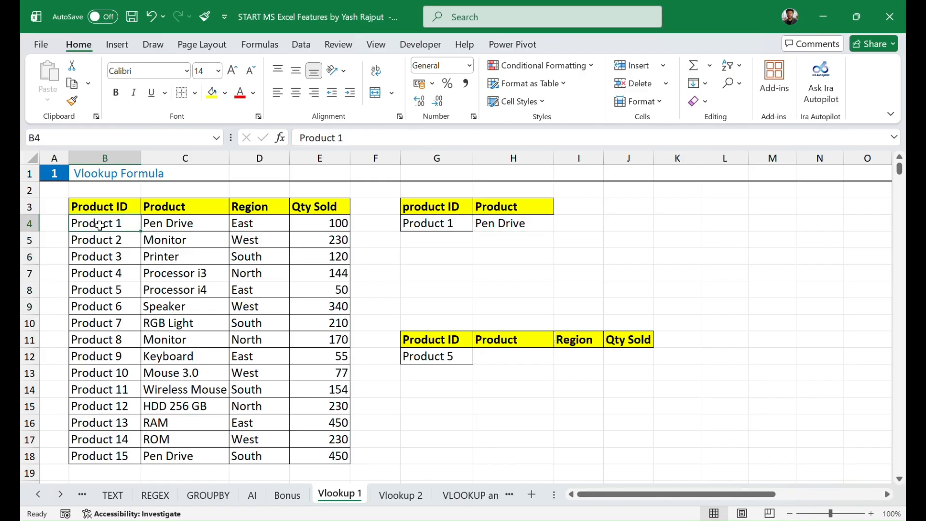
click(165, 224)
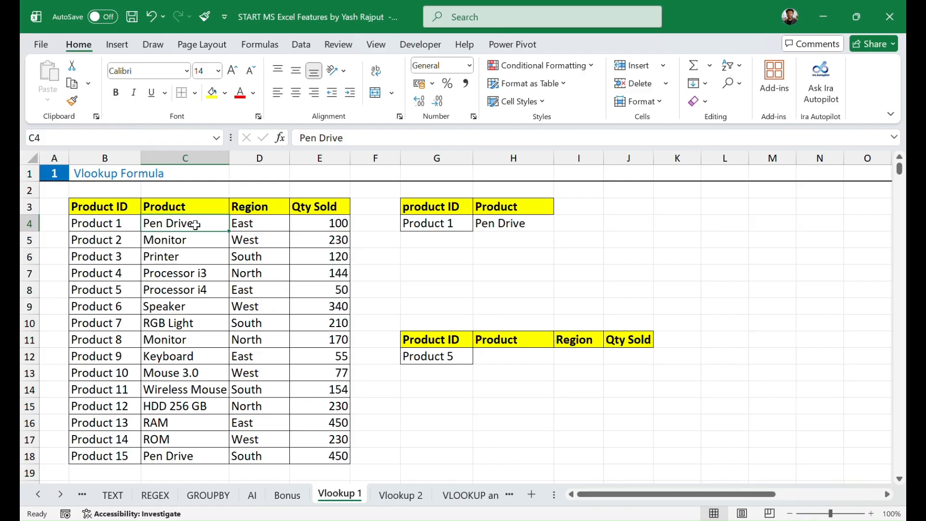
click(513, 226)
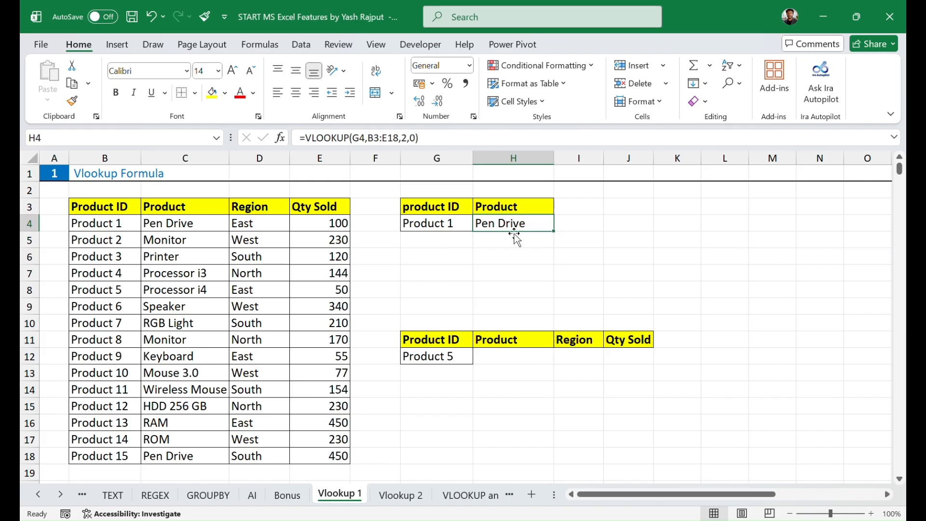
click(481, 266)
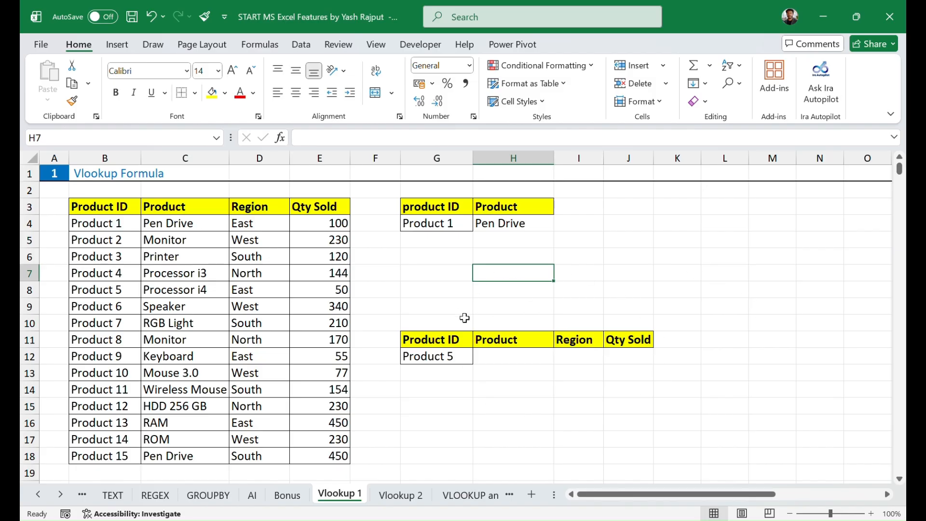
Review the empty Product, Region and Qty Sold cells in the Product 5 lookup row
click(505, 357)
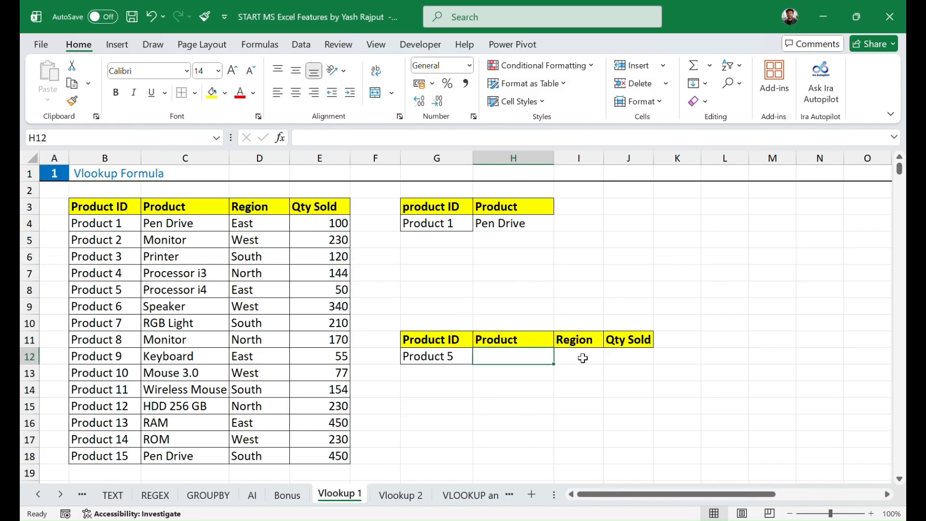
click(598, 357)
click(631, 359)
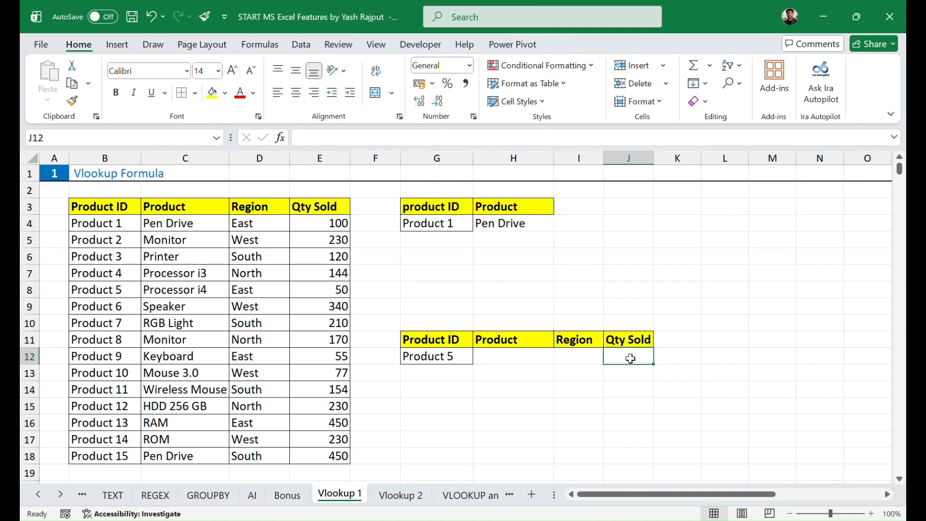
Start a VLOOKUP function in the Product cell H12 with G12 as the lookup value
click(491, 357)
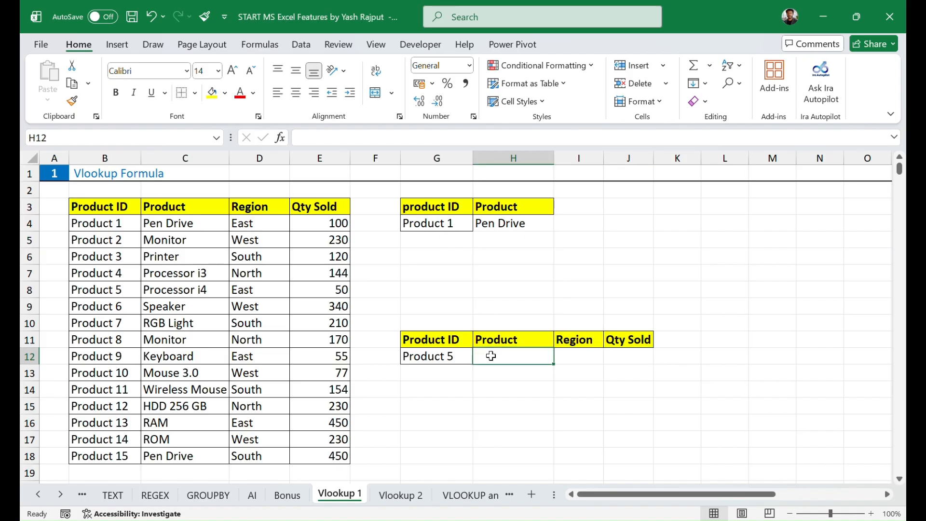
double_click(503, 356)
text(=)
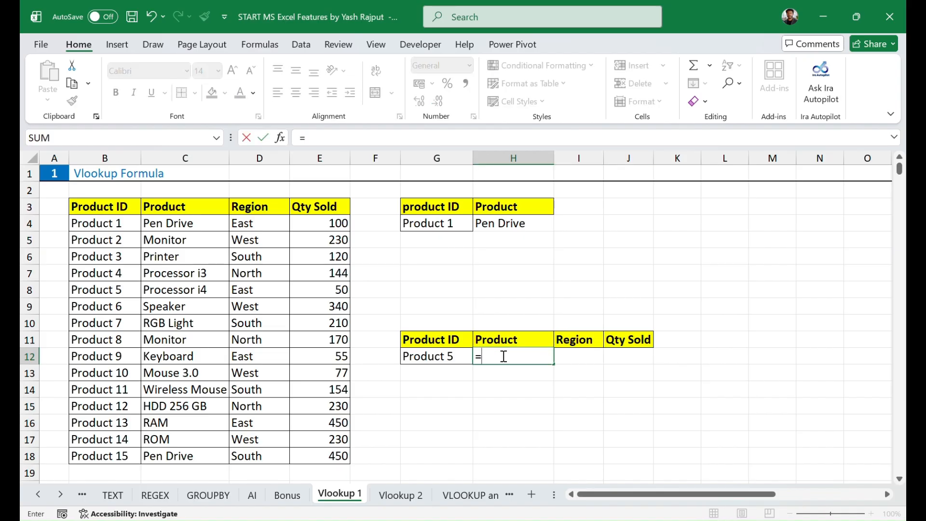
text(vloo)
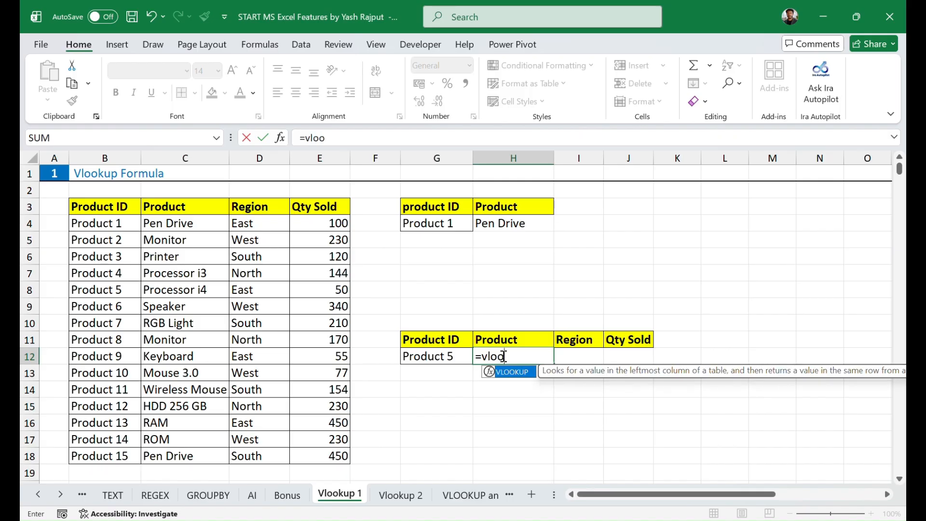
key(Tab)
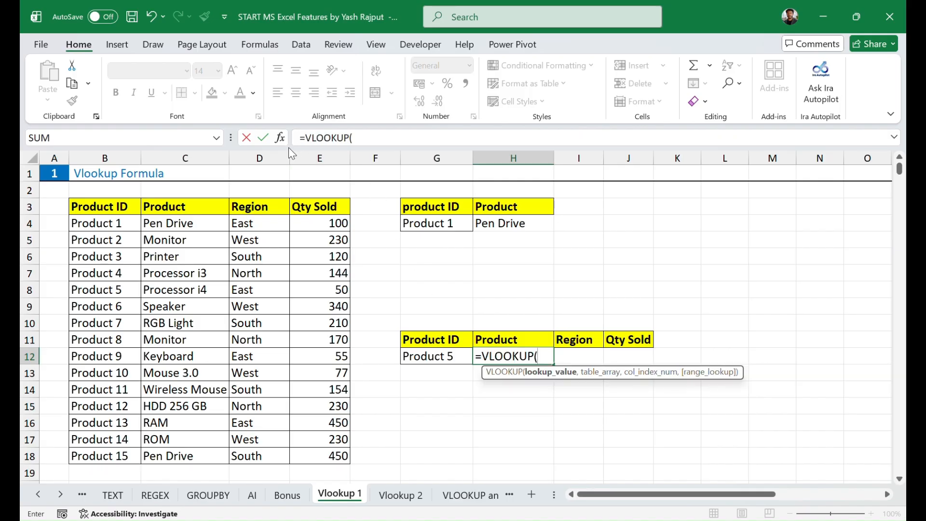
click(280, 138)
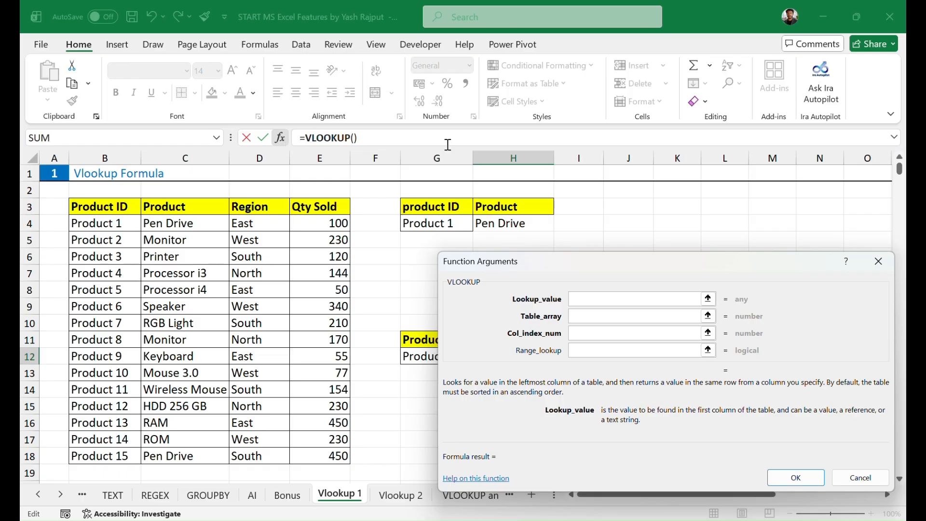
drag(645, 264, 656, 63)
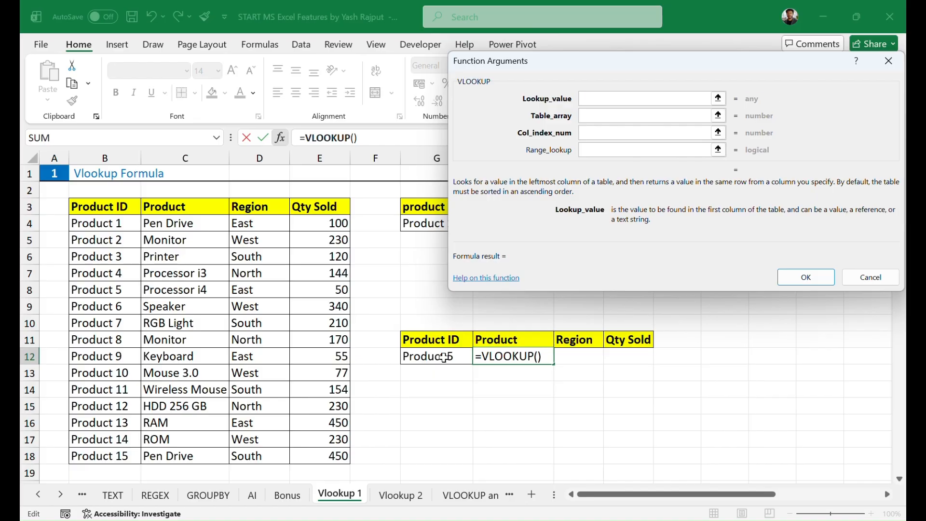
click(444, 358)
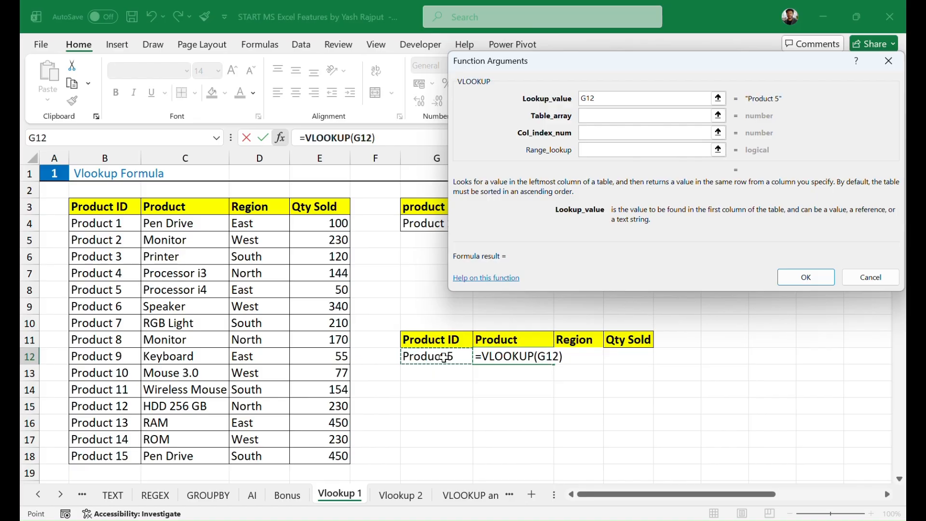
Complete the H12 lookup with table array B3:E18, column index 2 and range lookup 0
click(597, 116)
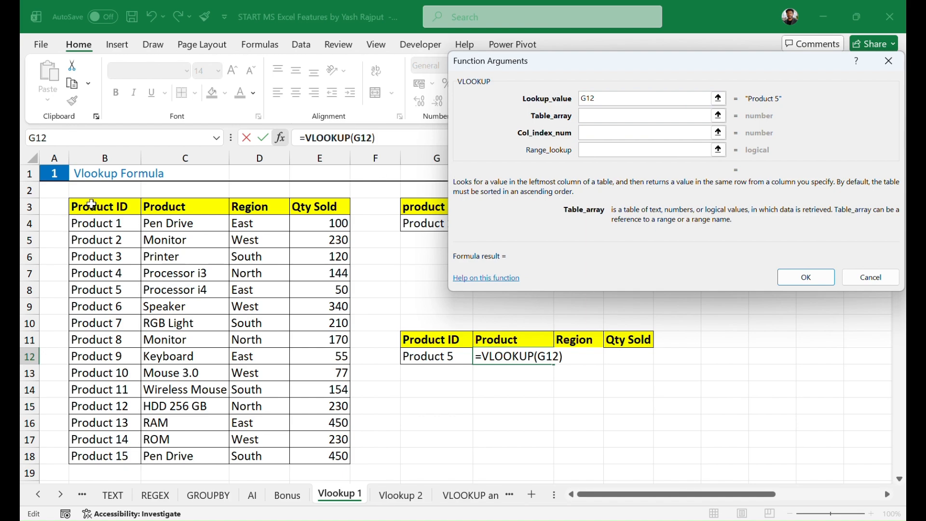
drag(92, 204, 332, 458)
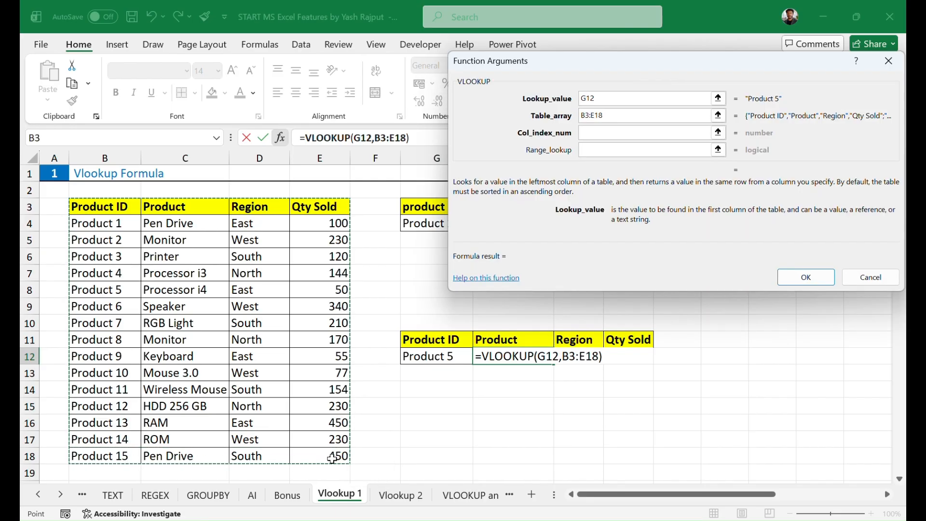
click(607, 135)
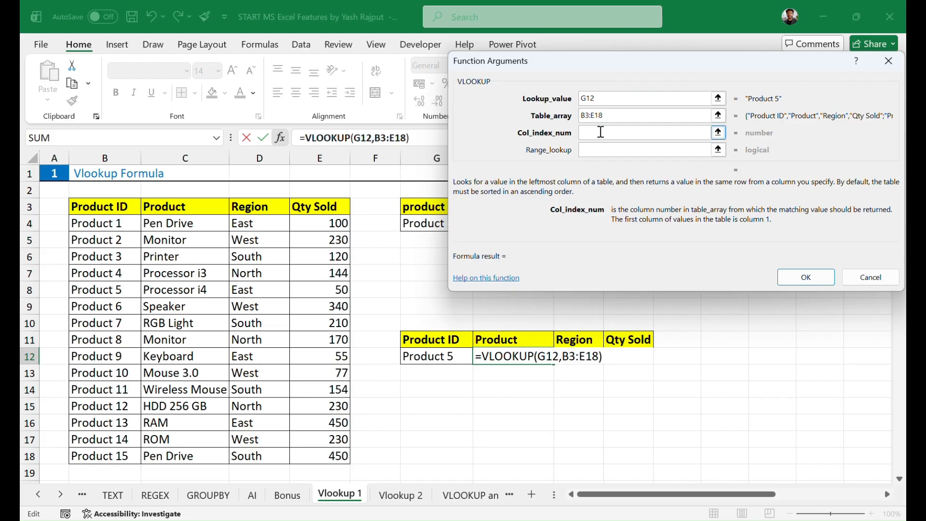
text(2)
click(596, 155)
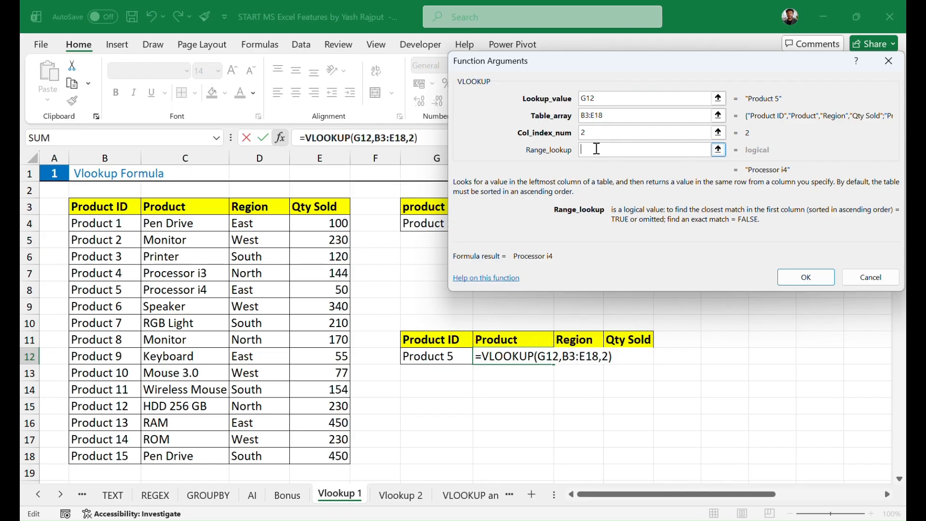
text(0)
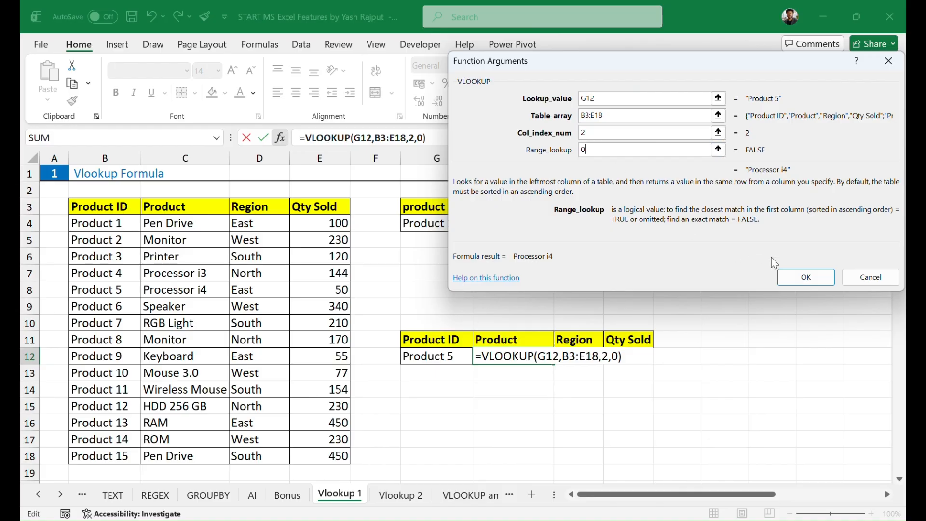
click(805, 276)
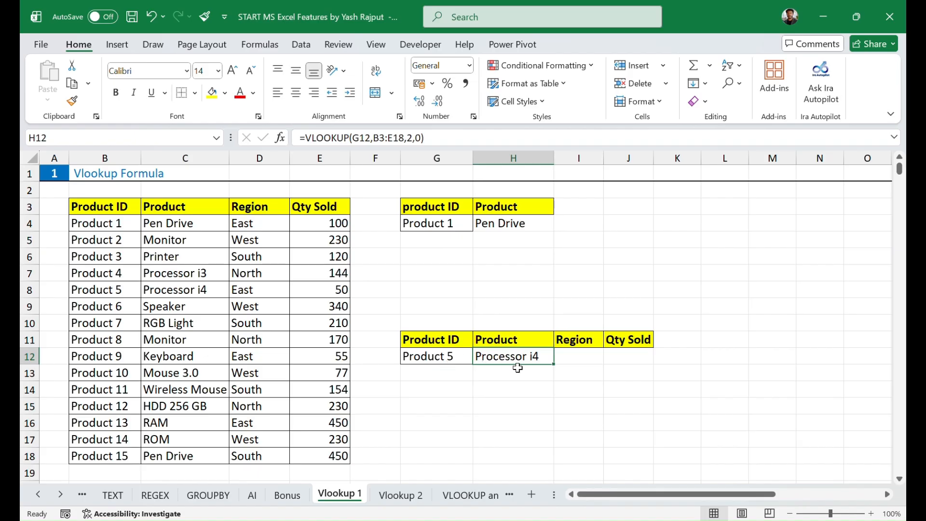
Check the H12 lookup result against the Product 5 row of the source table
click(96, 291)
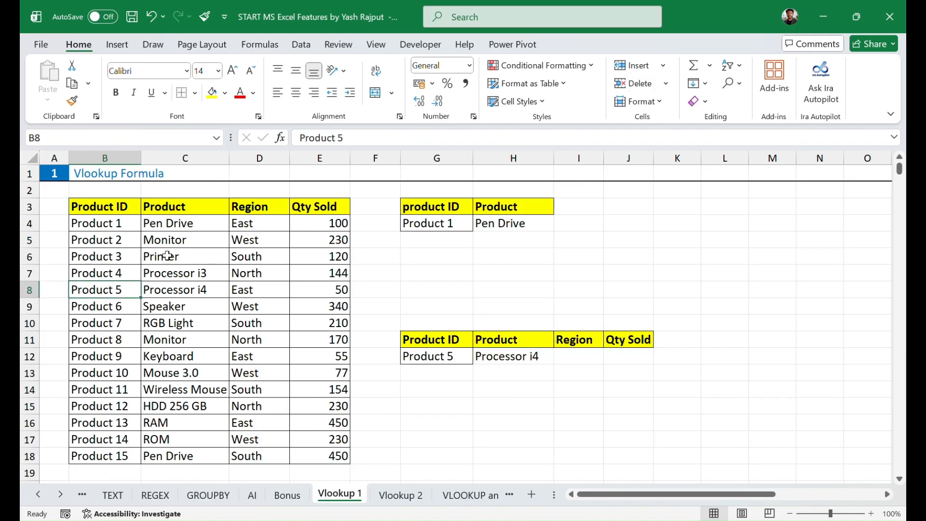
click(186, 290)
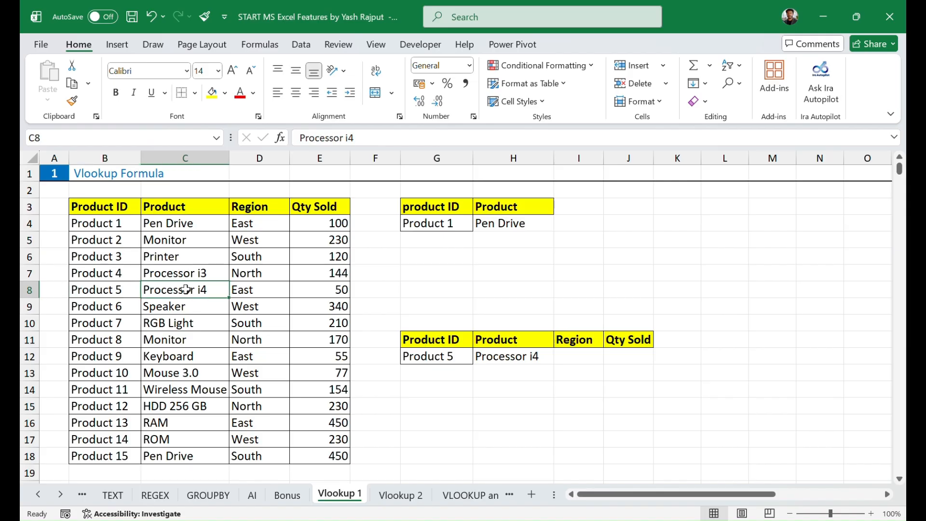
click(500, 362)
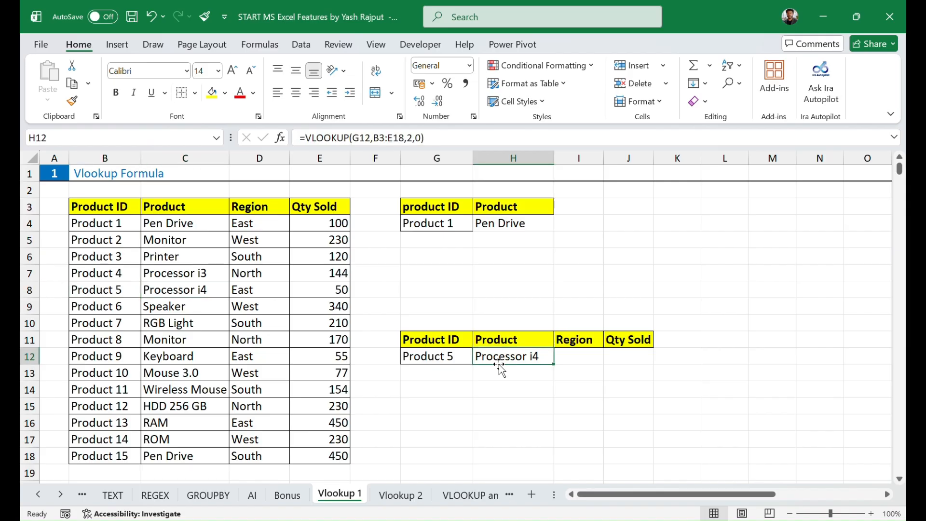
Start a VLOOKUP function in the Region cell I12 with G12 as the lookup value
click(568, 357)
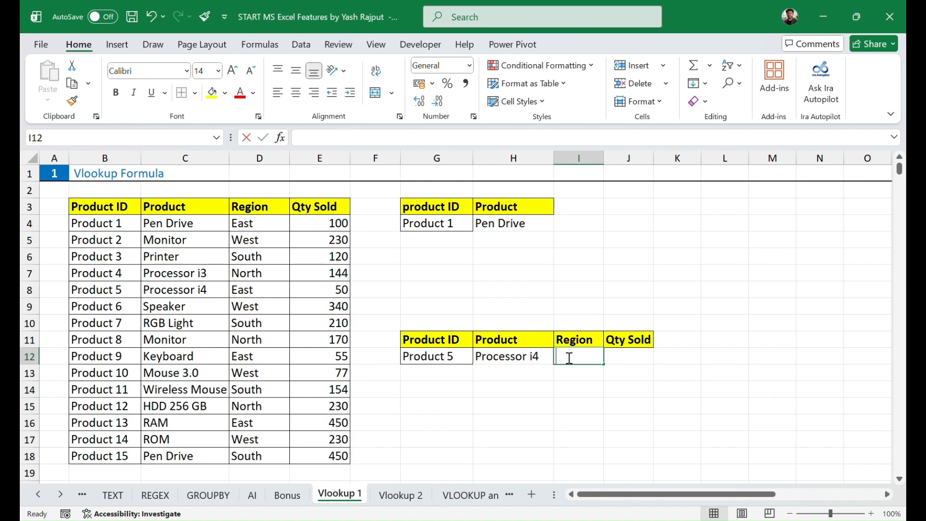
text(=vloo)
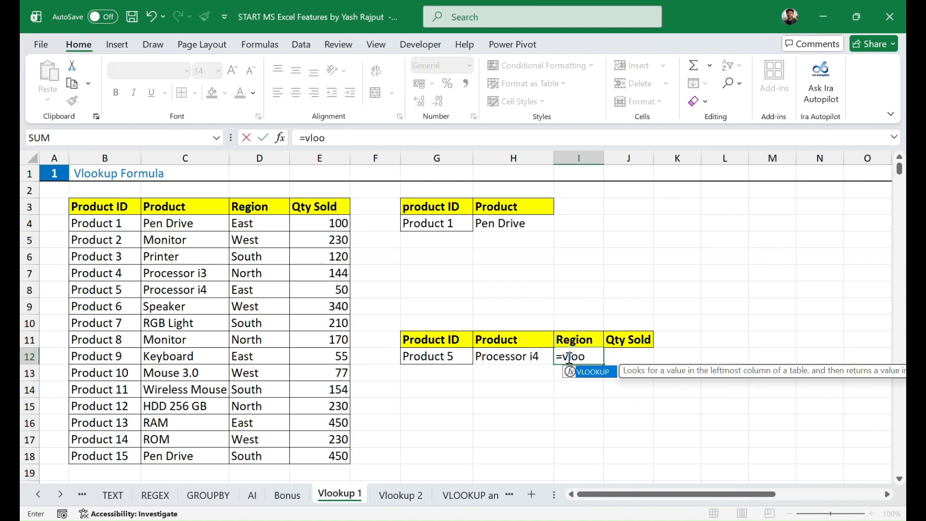
key(Tab)
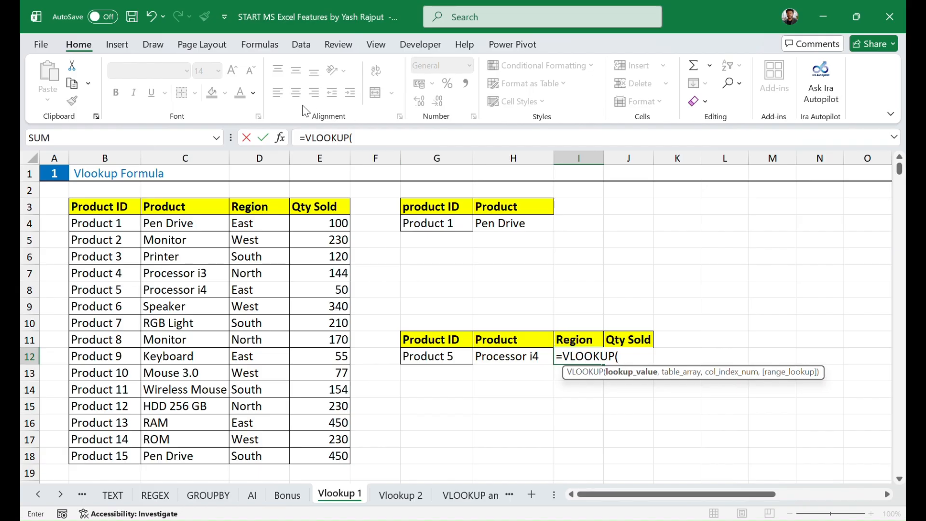
click(281, 138)
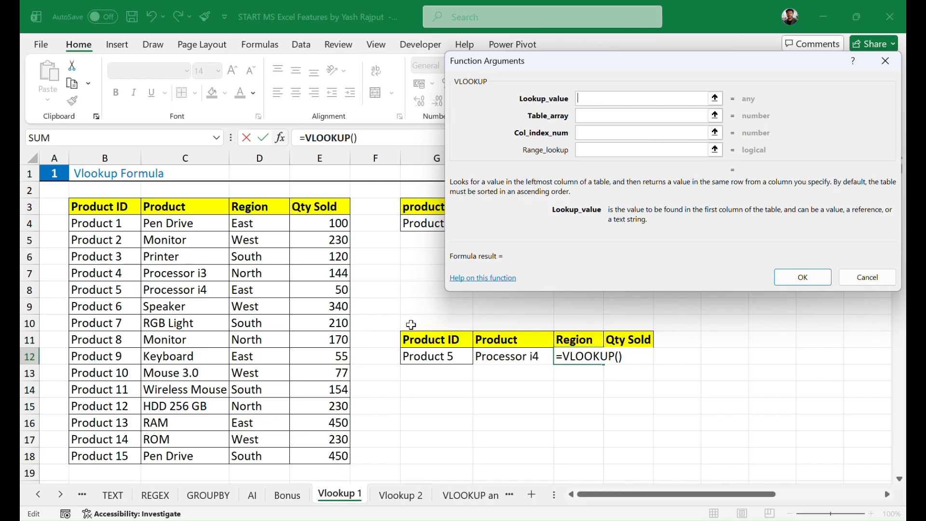
click(430, 358)
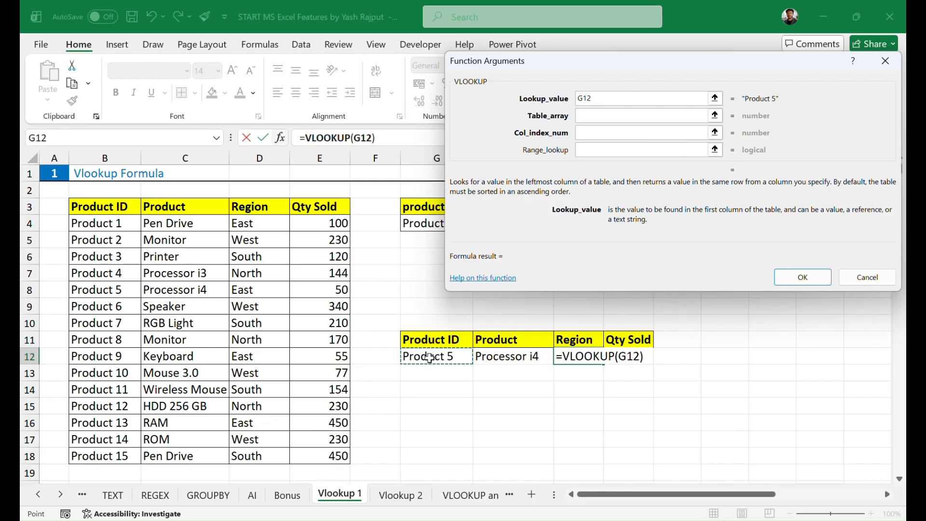
Complete the I12 lookup with table array B3:E18, column index 3 and range lookup 0
click(603, 116)
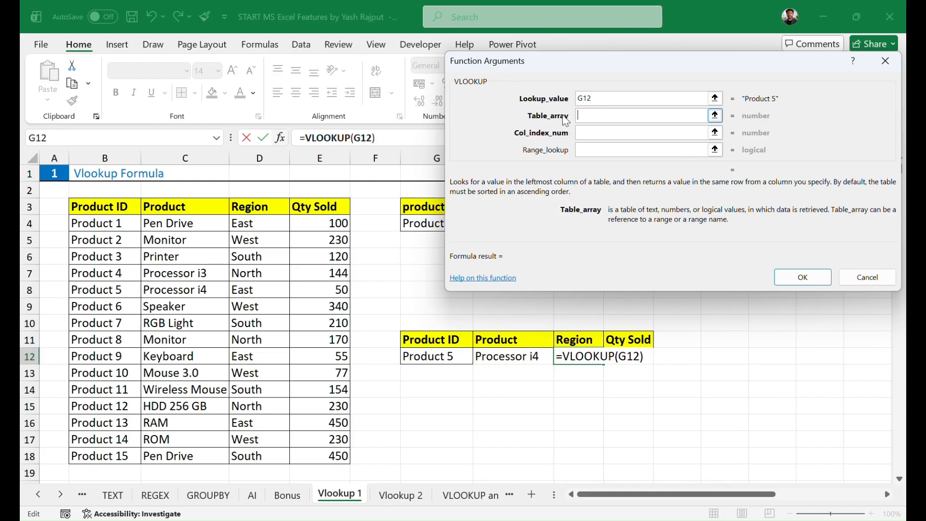
click(92, 208)
drag(92, 208, 319, 458)
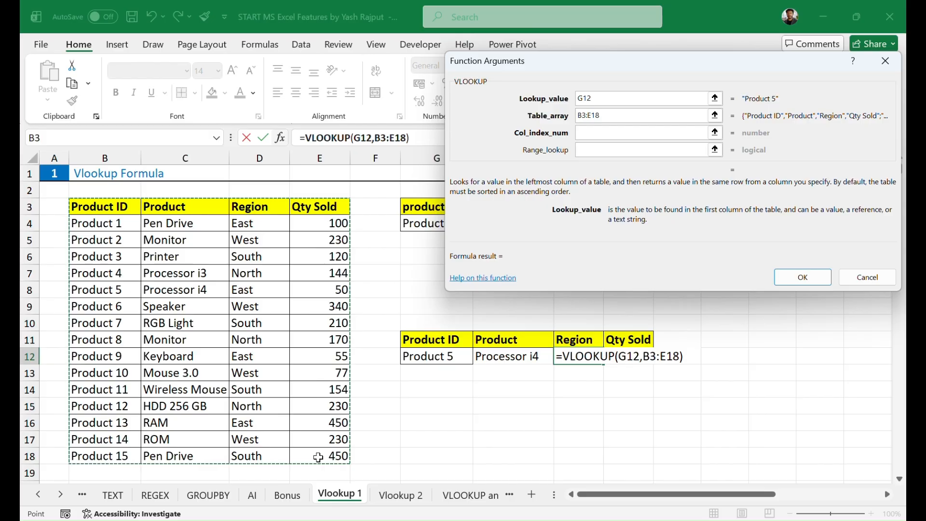
click(612, 137)
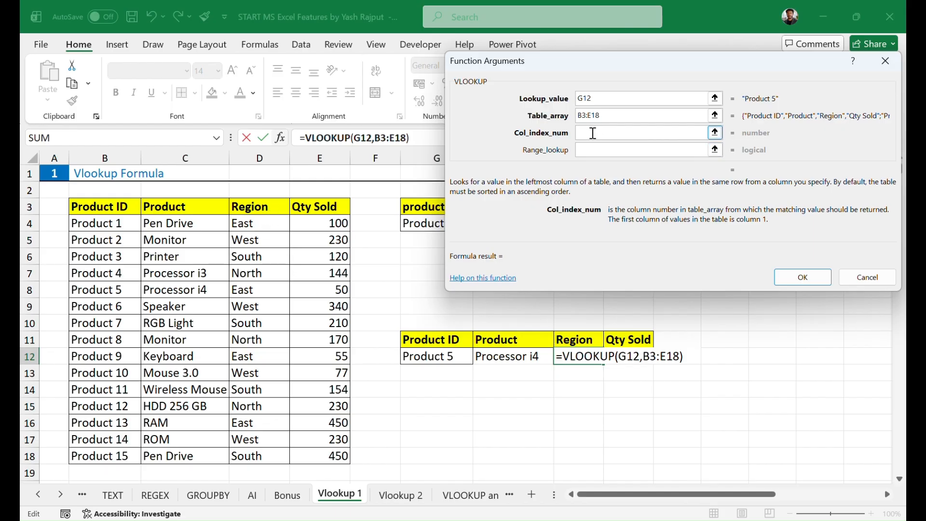
text(3)
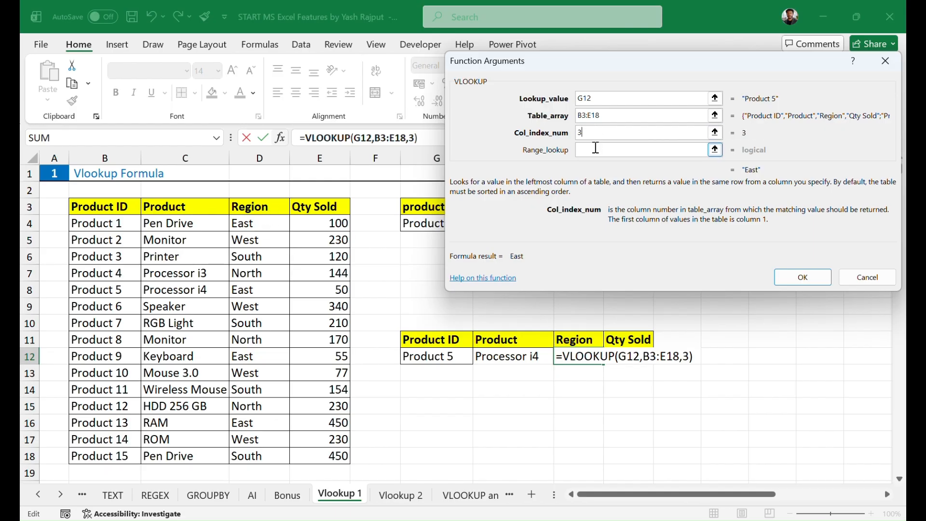
click(596, 148)
text(0)
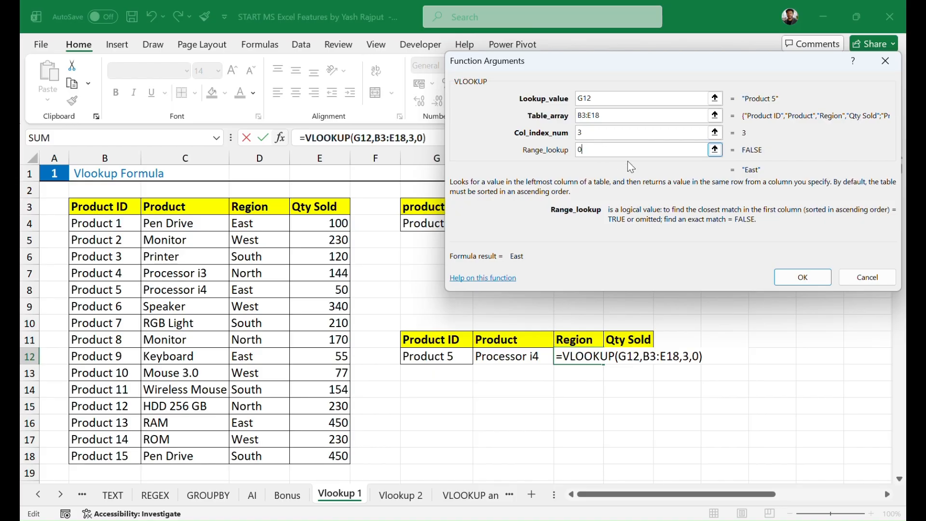
click(806, 280)
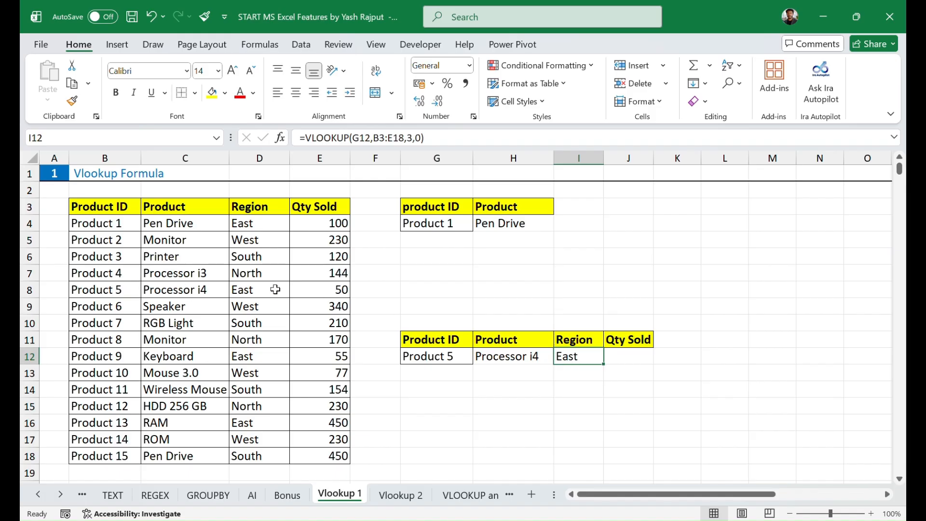
Start a VLOOKUP function in the Qty Sold cell J12 with G12 as the lookup value
double_click(631, 357)
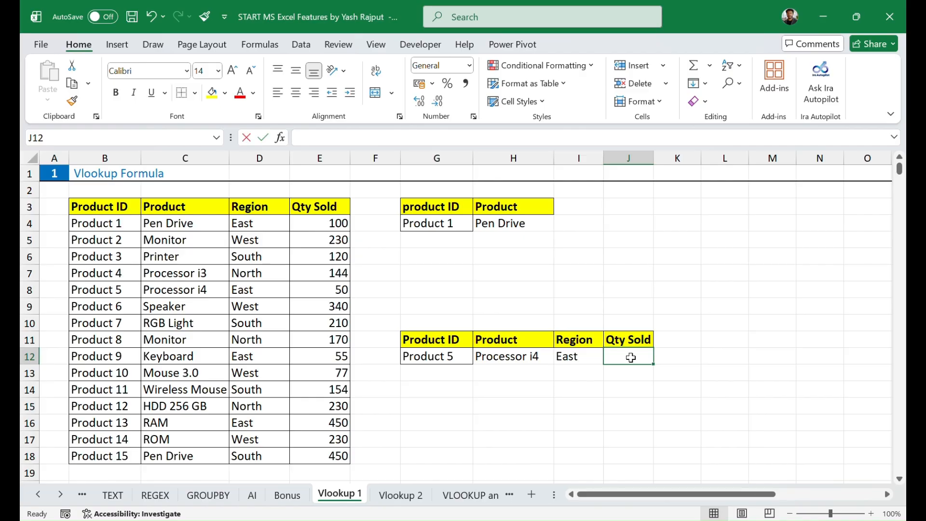
text(=)
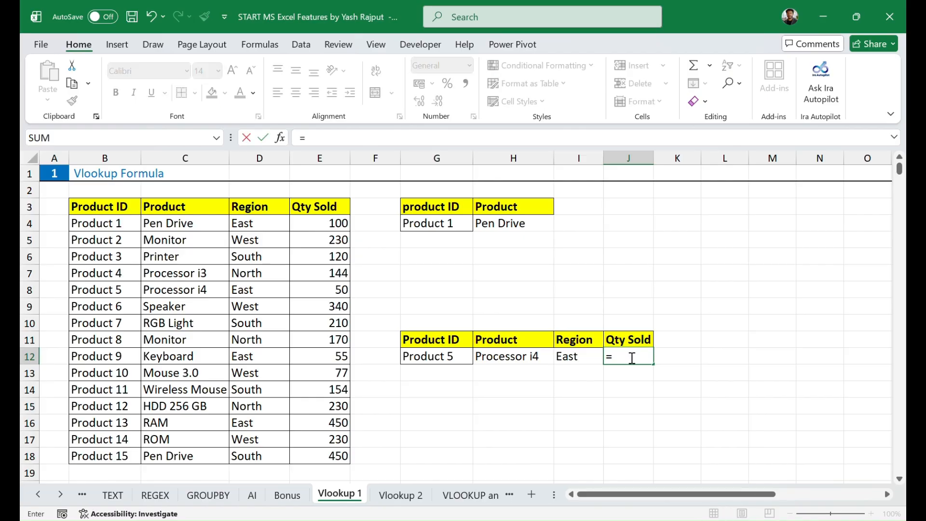
text(vlook)
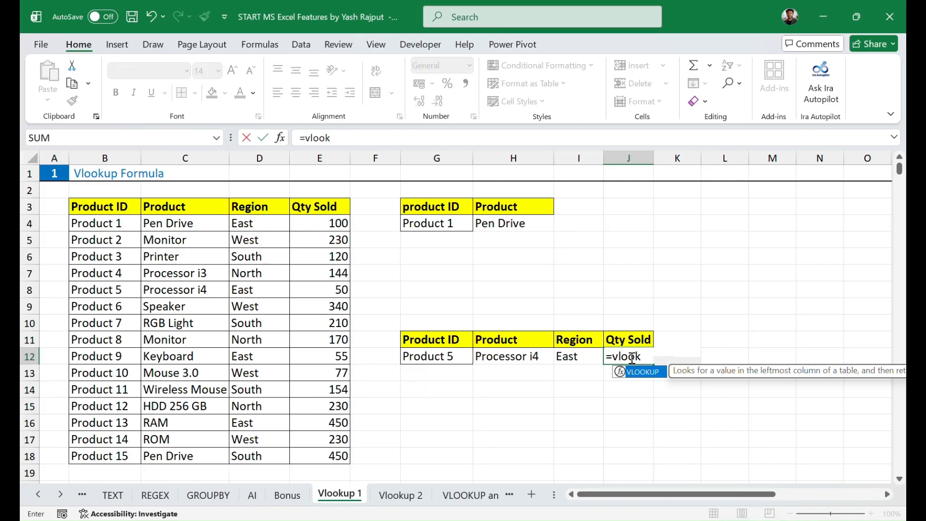
key(Tab)
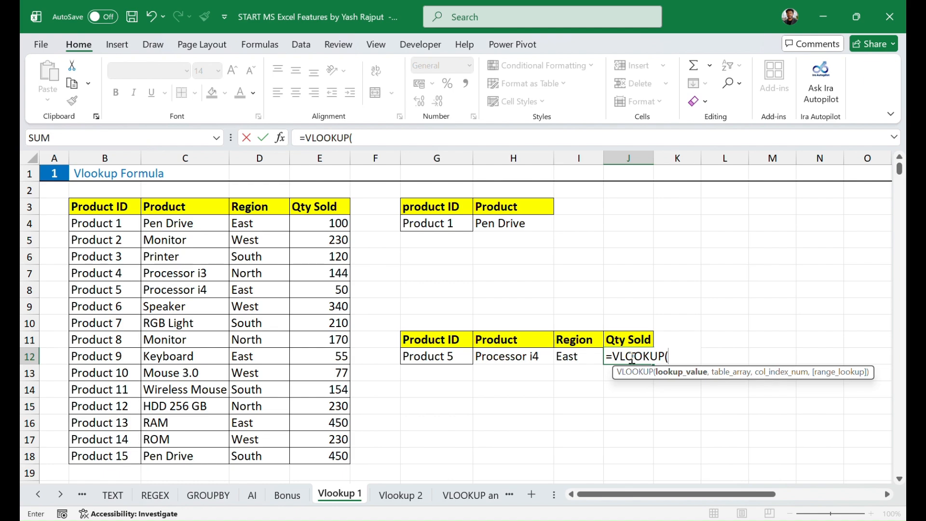
click(281, 139)
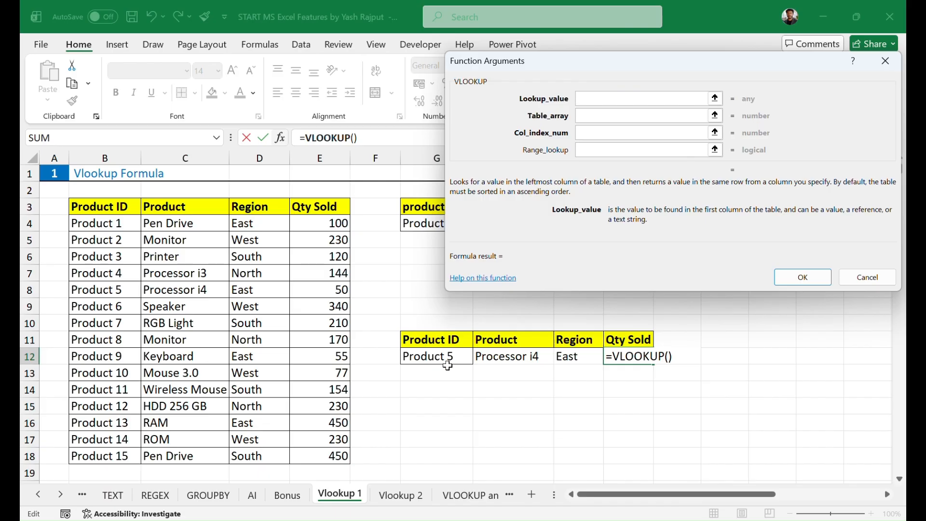
click(447, 357)
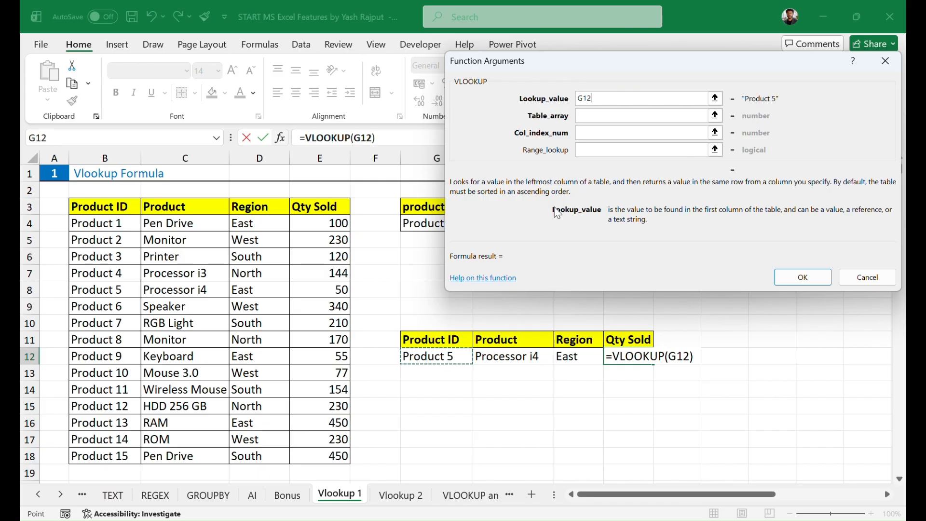
Complete the J12 lookup with table array B3:E18, column index 4 and range lookup 0
click(610, 116)
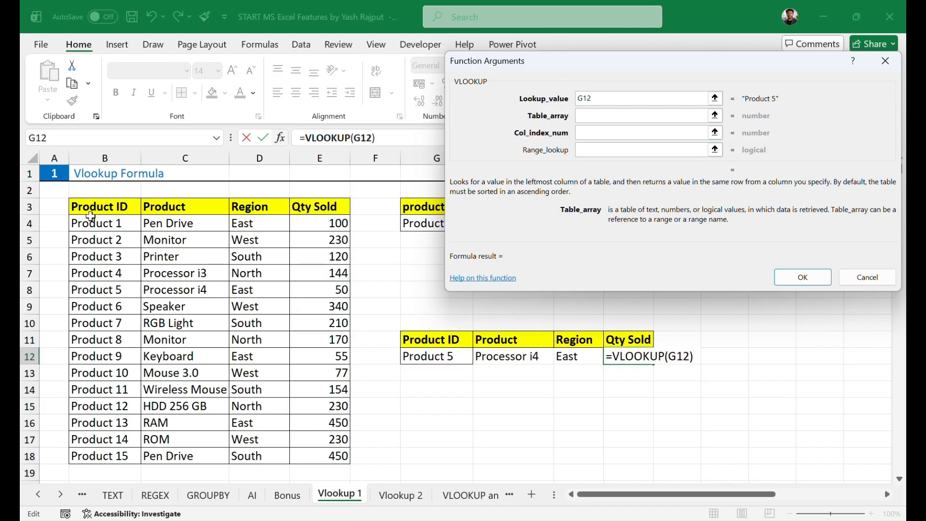
drag(89, 210, 323, 453)
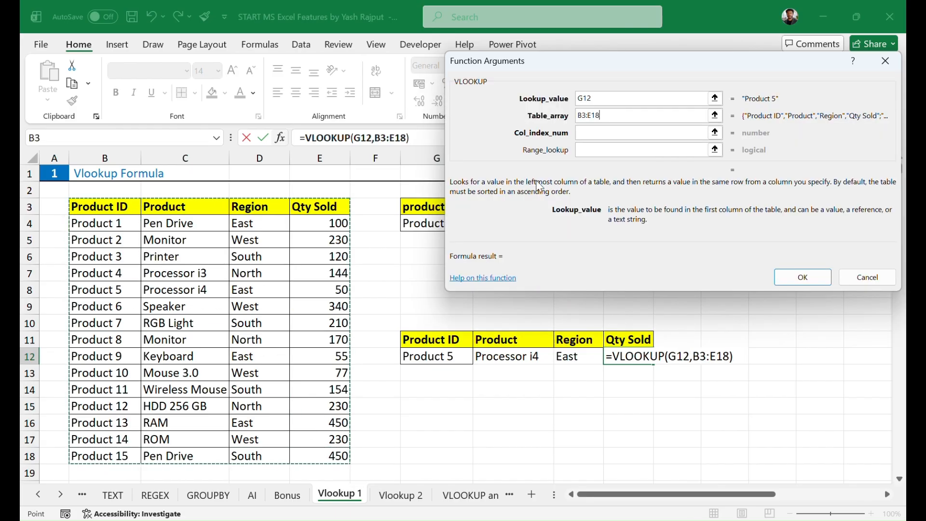
click(622, 132)
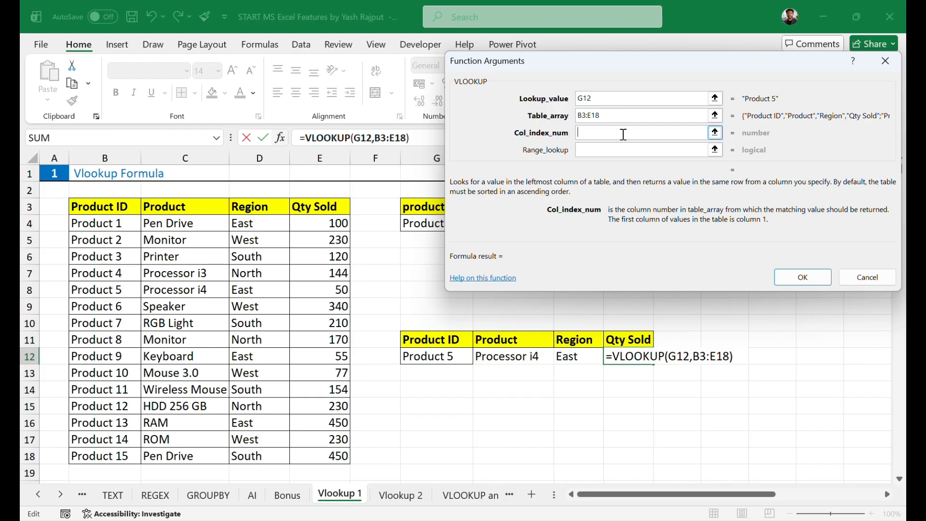
text(4)
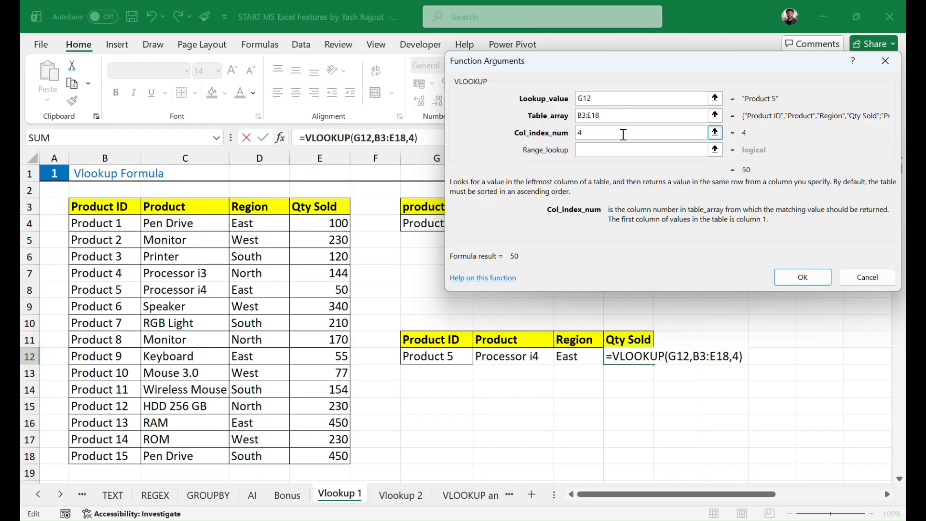
click(582, 149)
text(0)
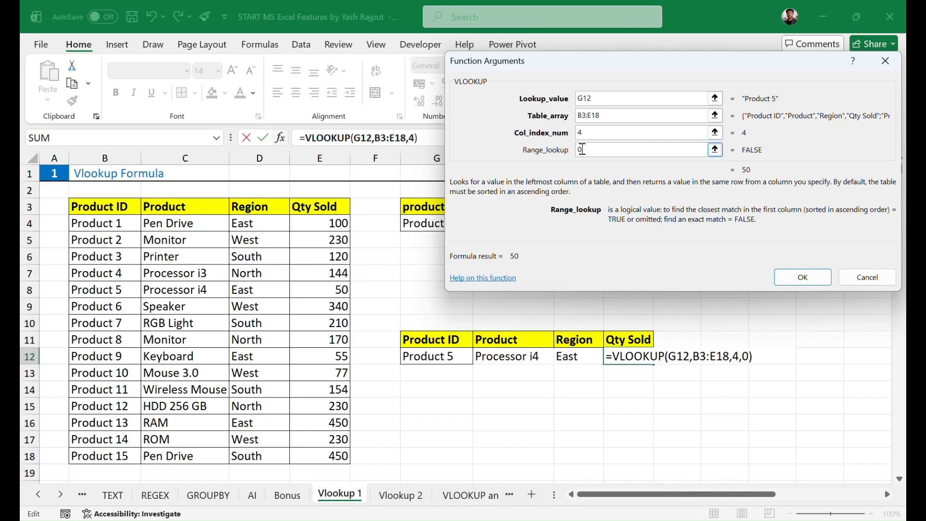
click(801, 279)
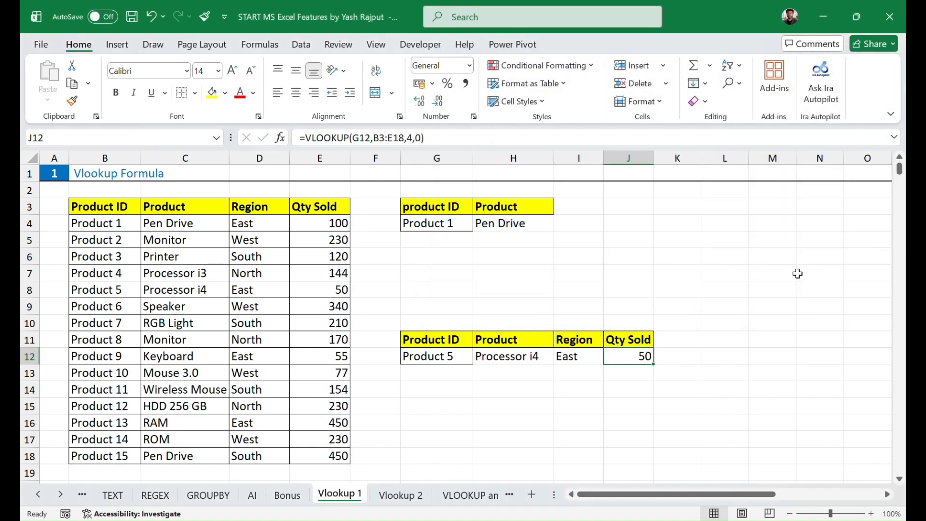
click(636, 426)
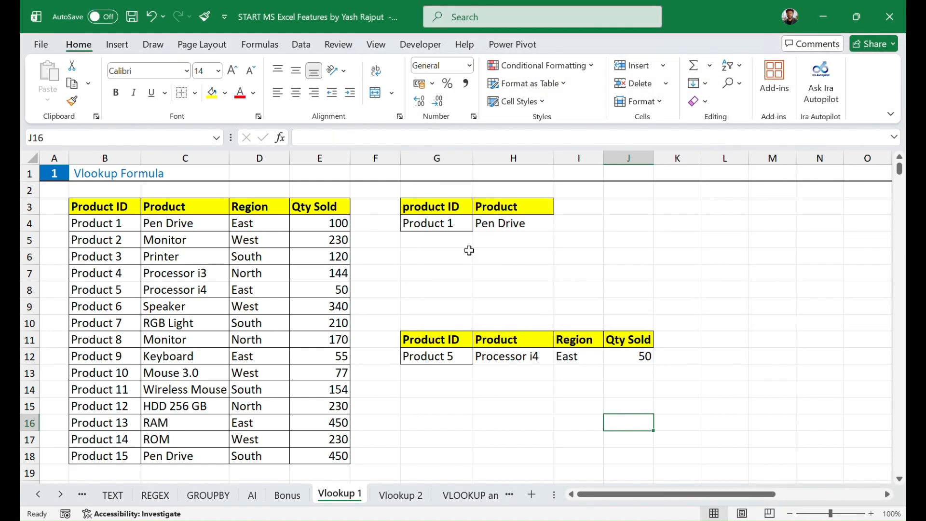
Change the lookup product ID in G4 to Product 3
click(454, 224)
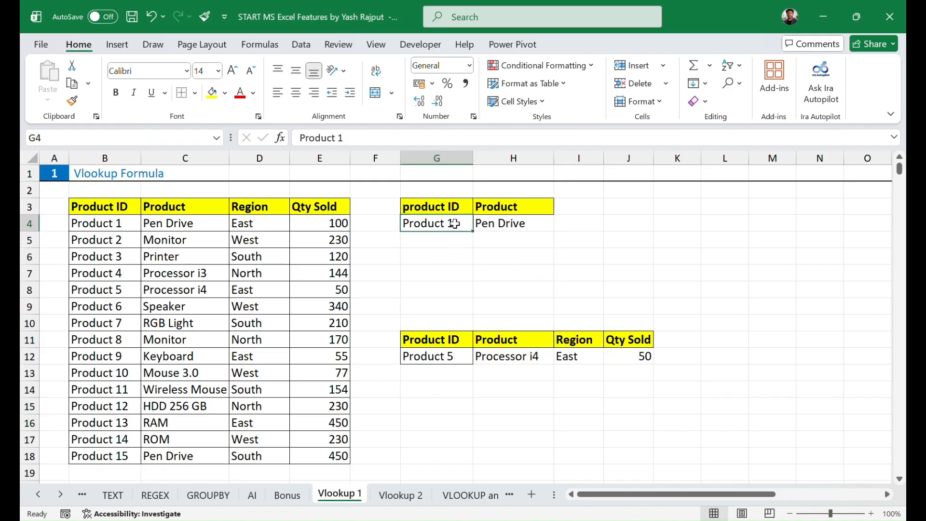
double_click(455, 223)
key(BackSpace)
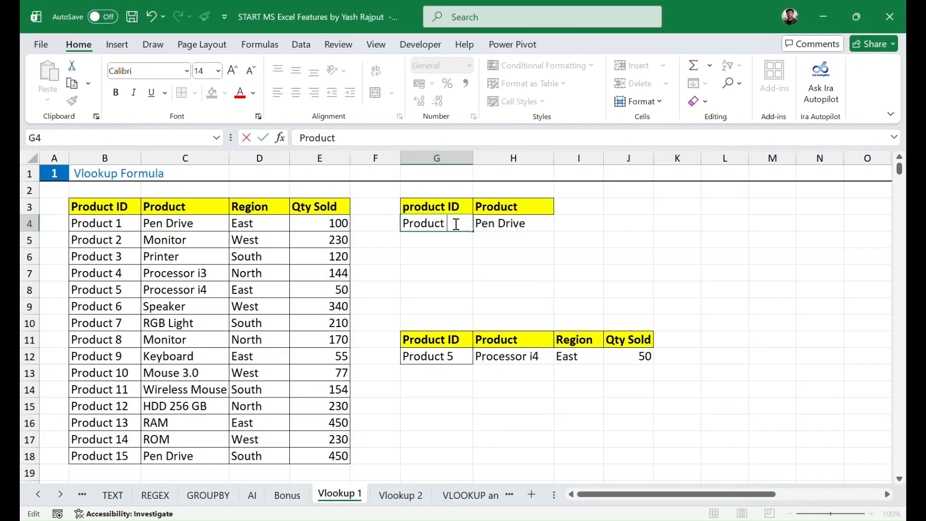
text(3)
key(Return)
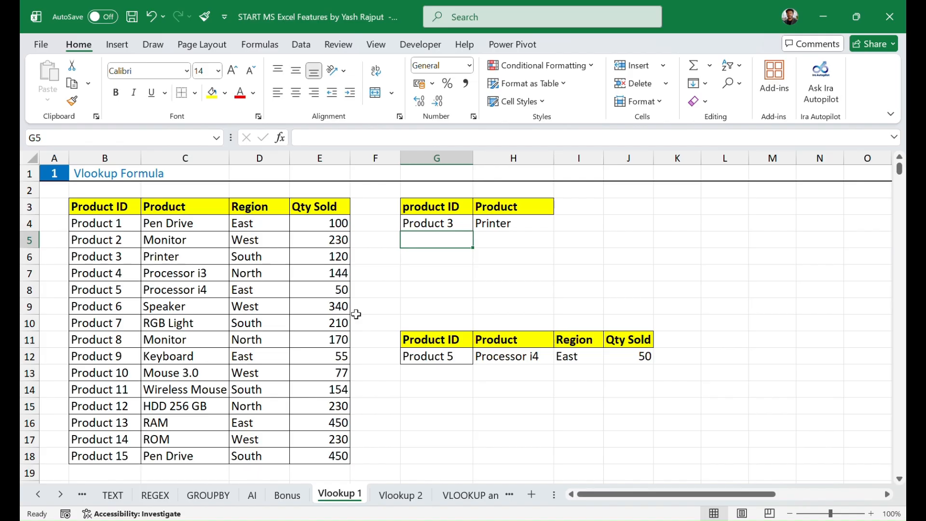
Change the lookup product ID in G12 to Product 13
double_click(455, 357)
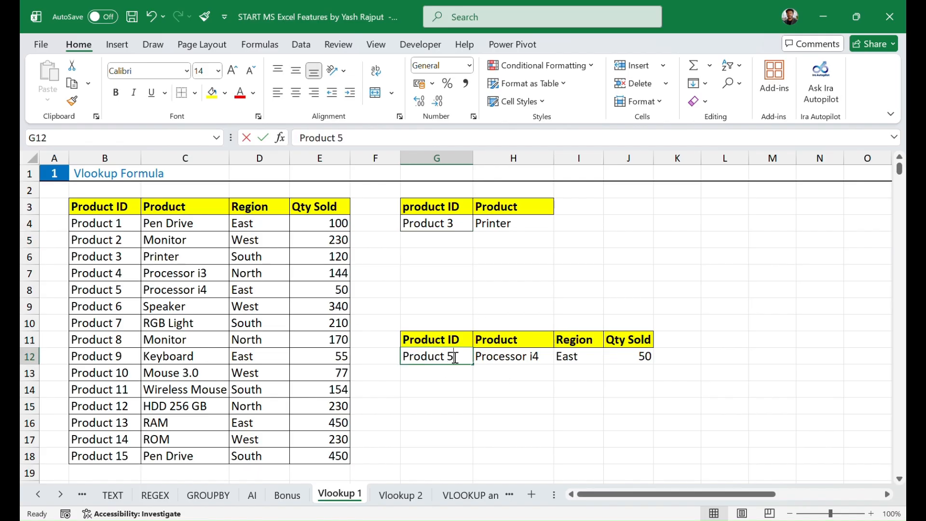
key(BackSpace)
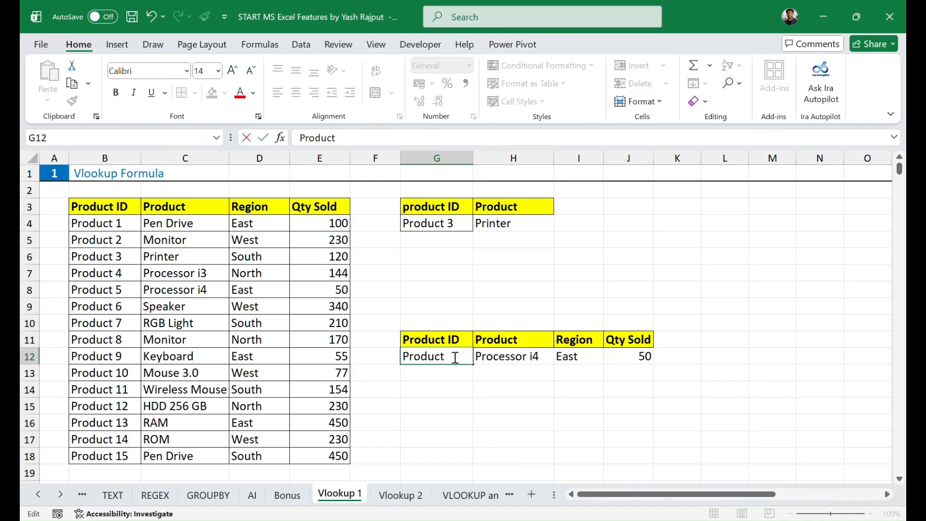
text(13)
key(Return)
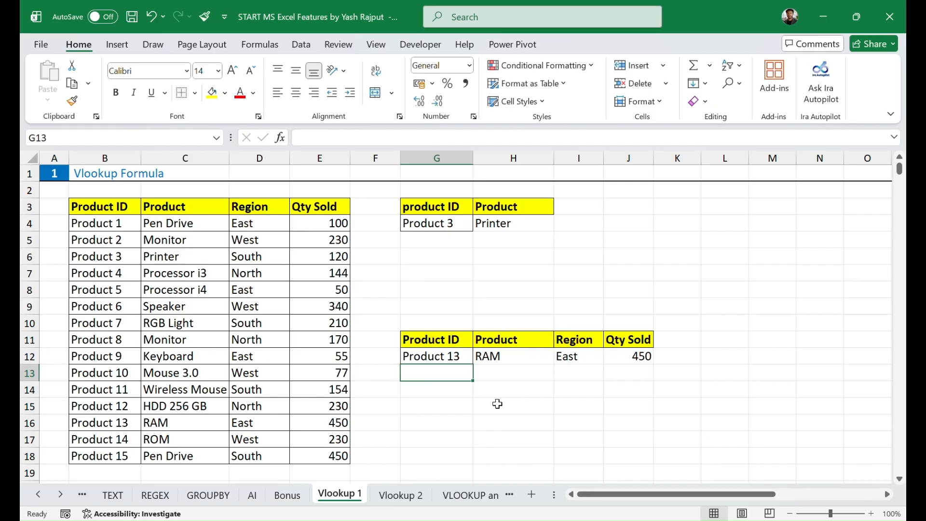
Change the lookup product ID in G12 to Product 10
click(443, 357)
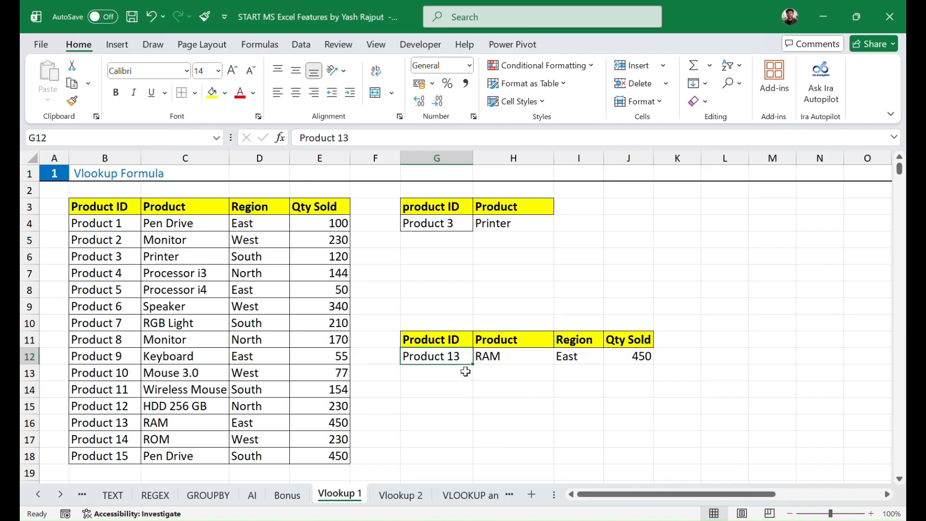
double_click(461, 357)
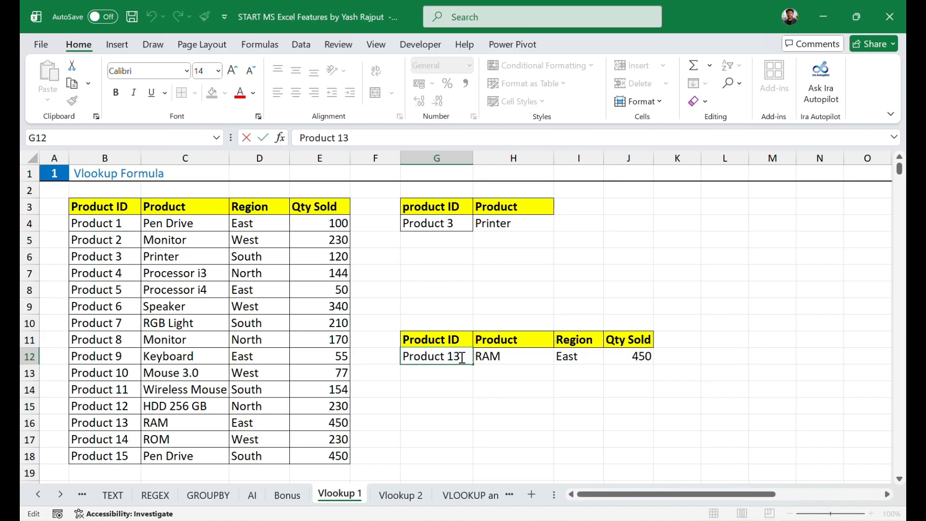
key(BackSpace)
text(10)
key(Return)
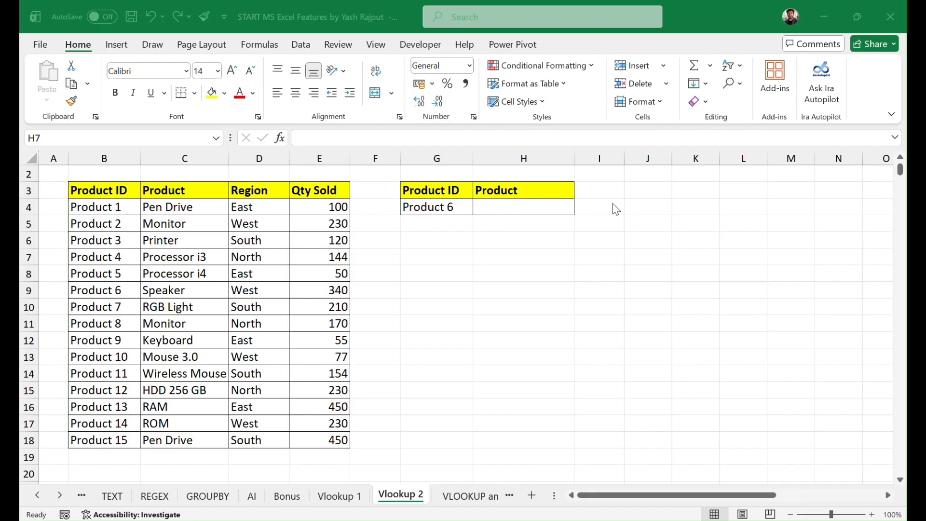
Start a VLOOKUP function in the Product cell H4 of the Vlookup 2 sheet with G4 as the lookup value
scroll(217, 237, right, 2)
scroll(217, 228, left, 2)
click(504, 207)
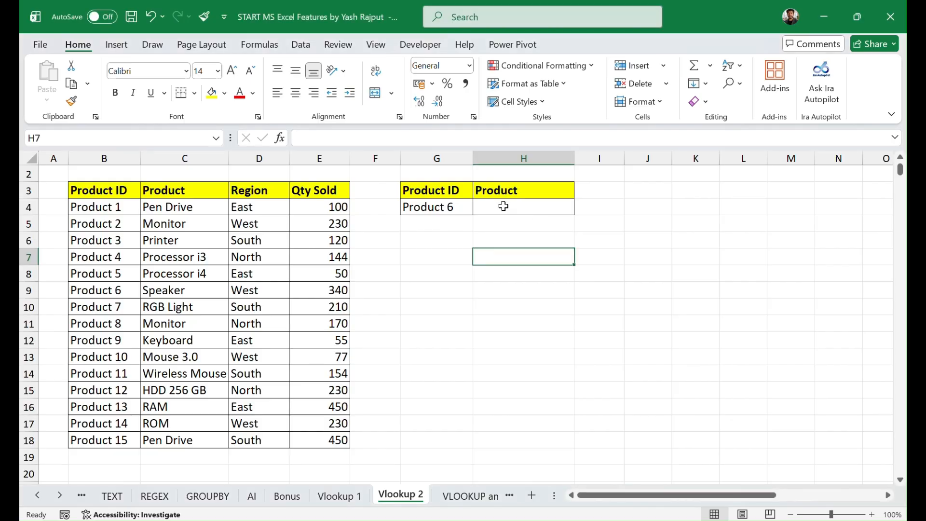
click(505, 206)
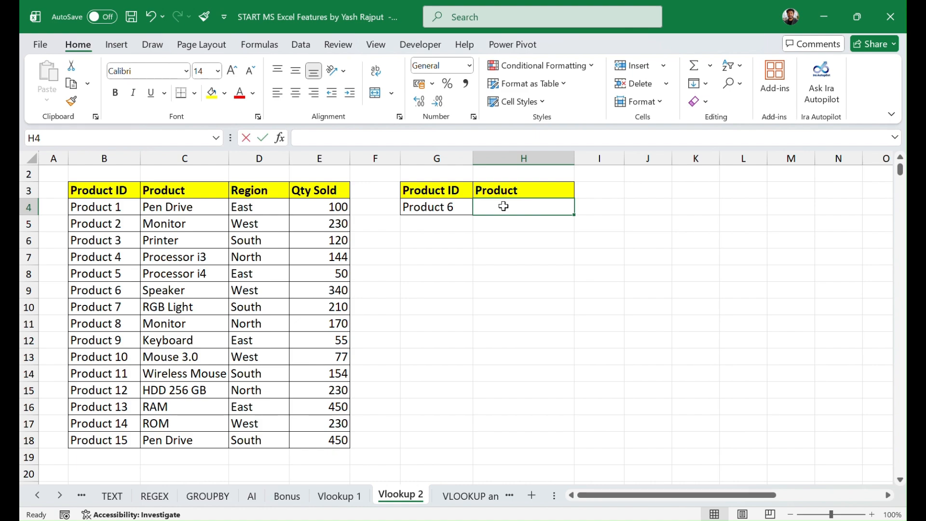
text(=vloo)
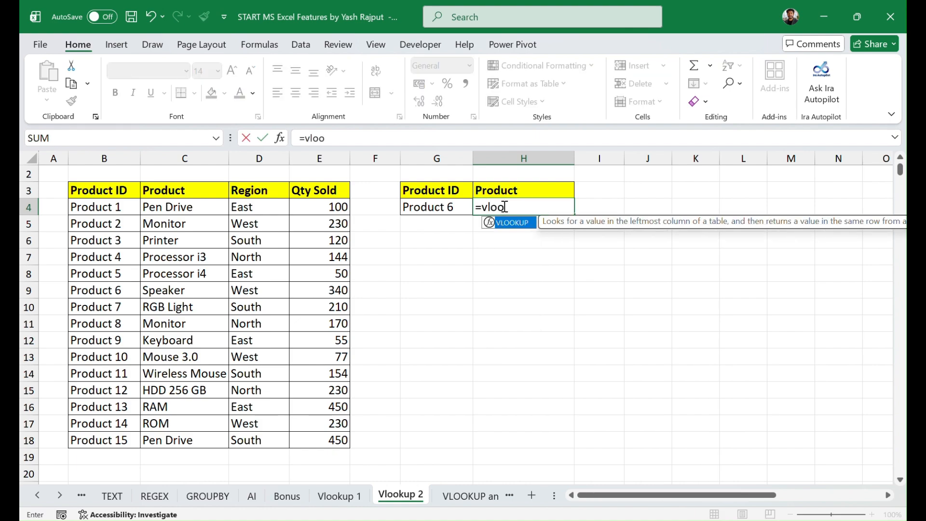
key(Tab)
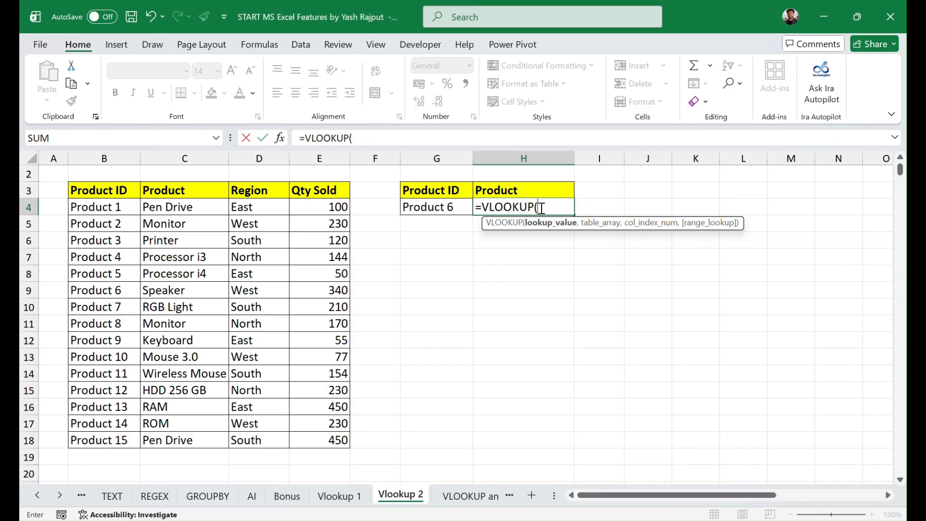
click(280, 137)
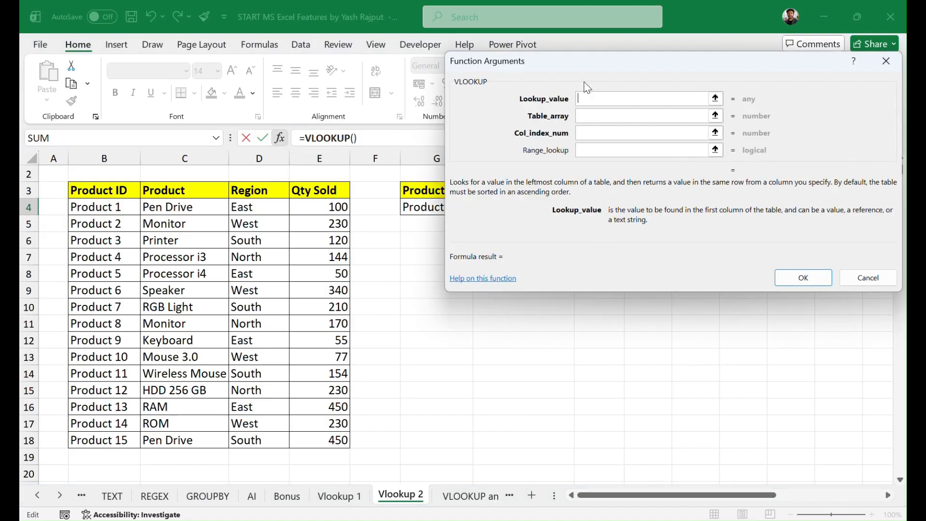
drag(657, 68, 613, 273)
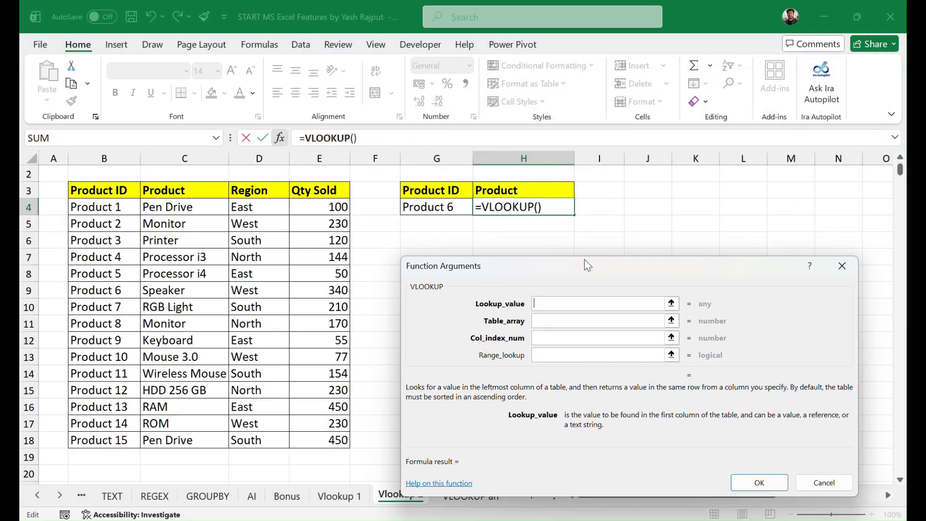
click(428, 208)
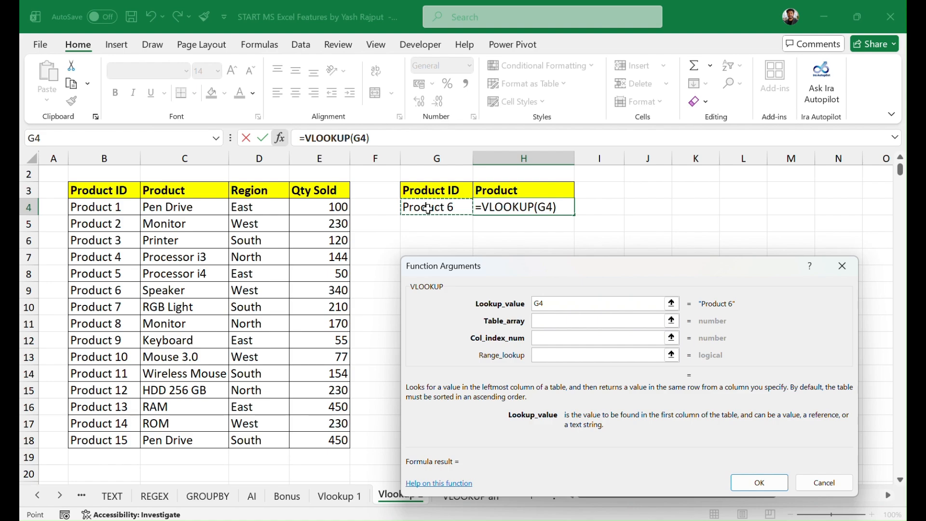
Complete the H4 lookup with table array B3:E18, column index 2 and range lookup 0
click(562, 320)
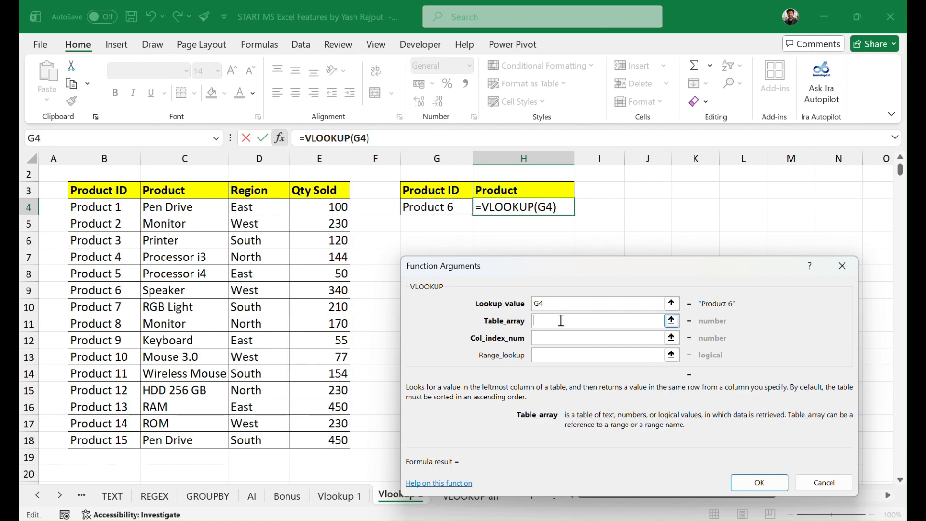
drag(82, 191, 330, 437)
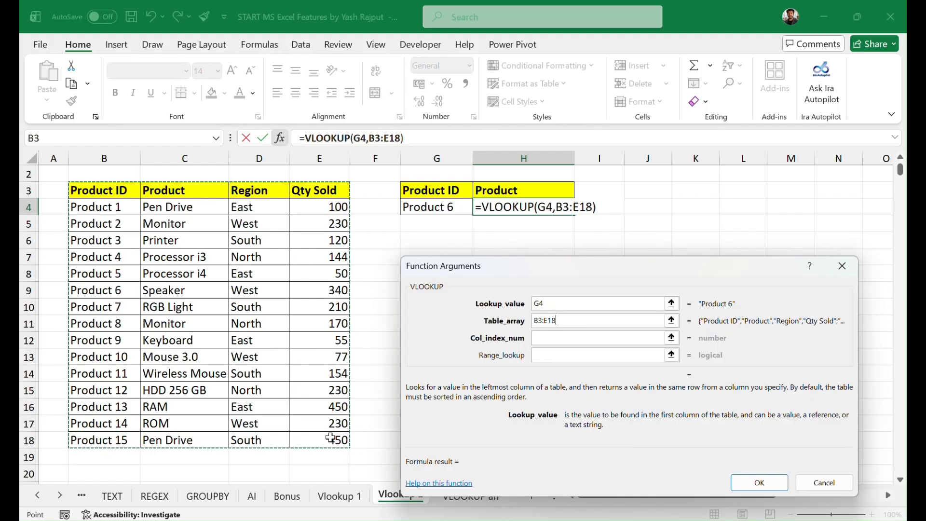
click(552, 339)
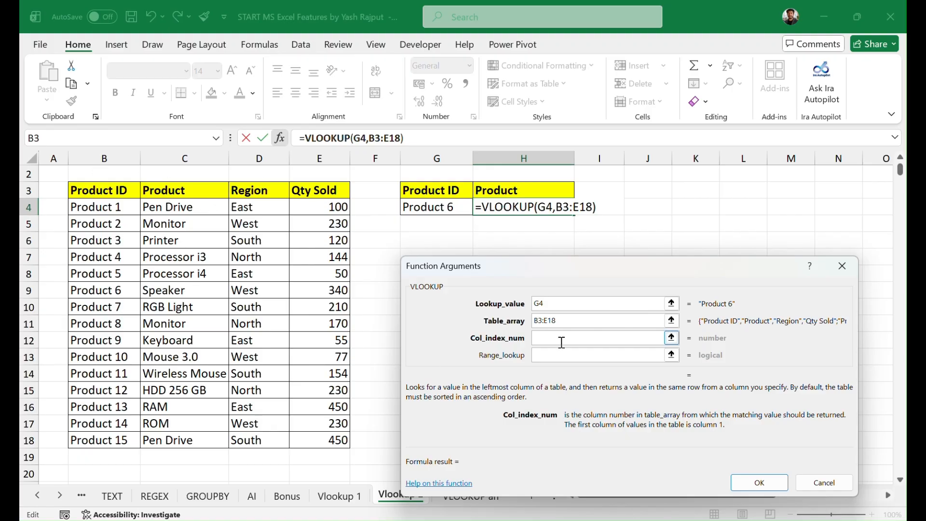
text(2)
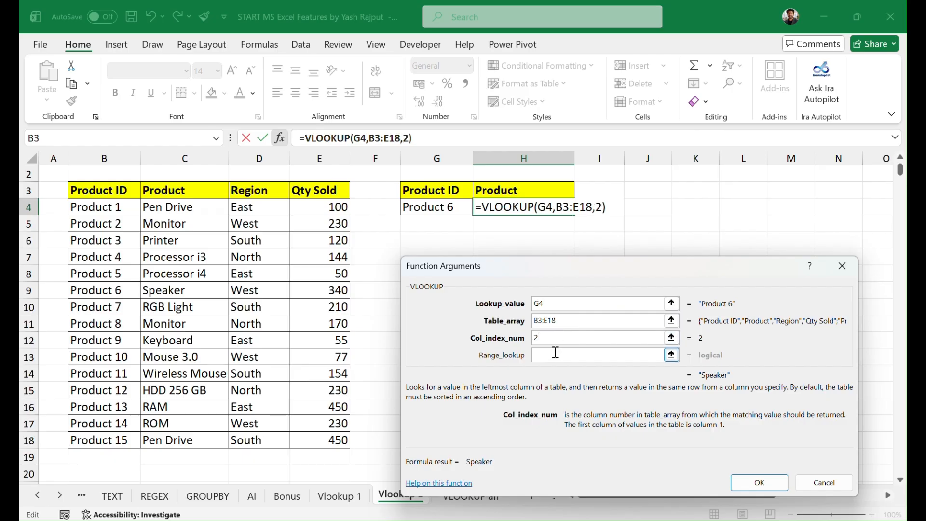
click(555, 356)
text(0)
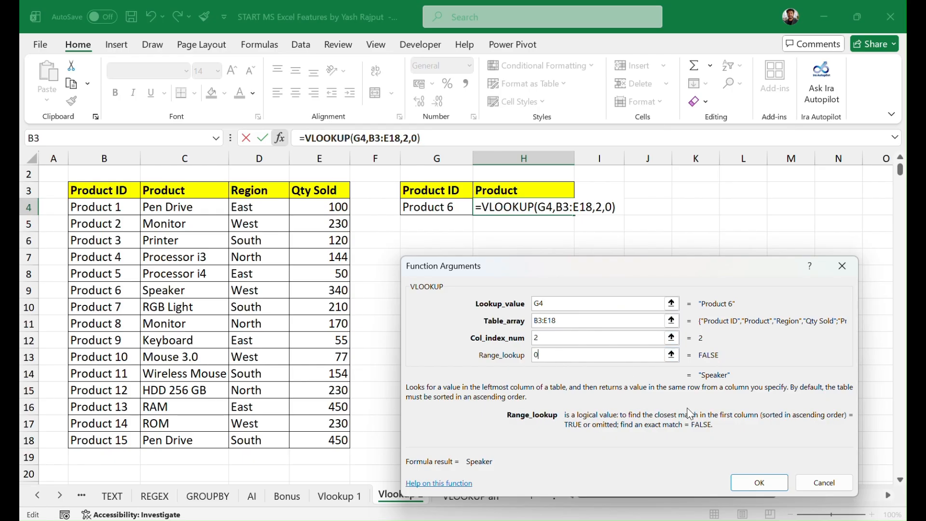
click(755, 486)
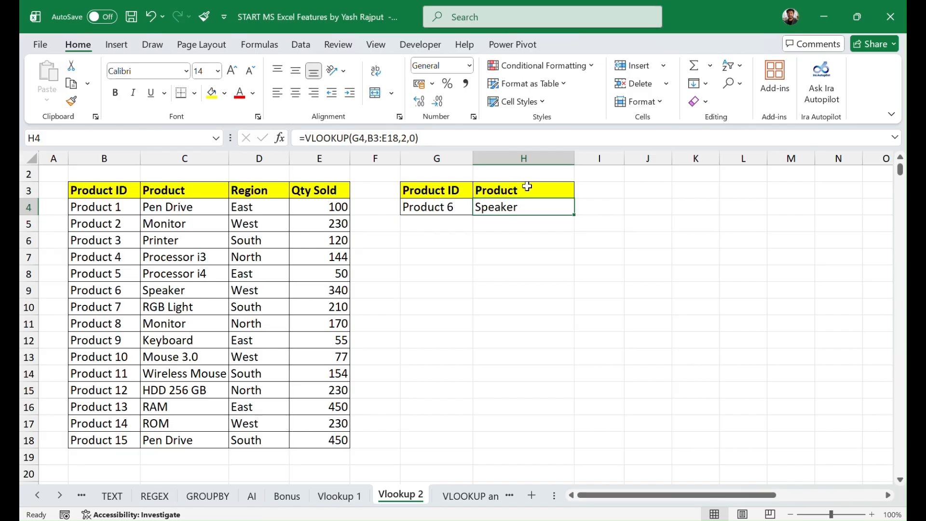
Review the VLOOKUP formula in H4 and the ranges it references
double_click(530, 208)
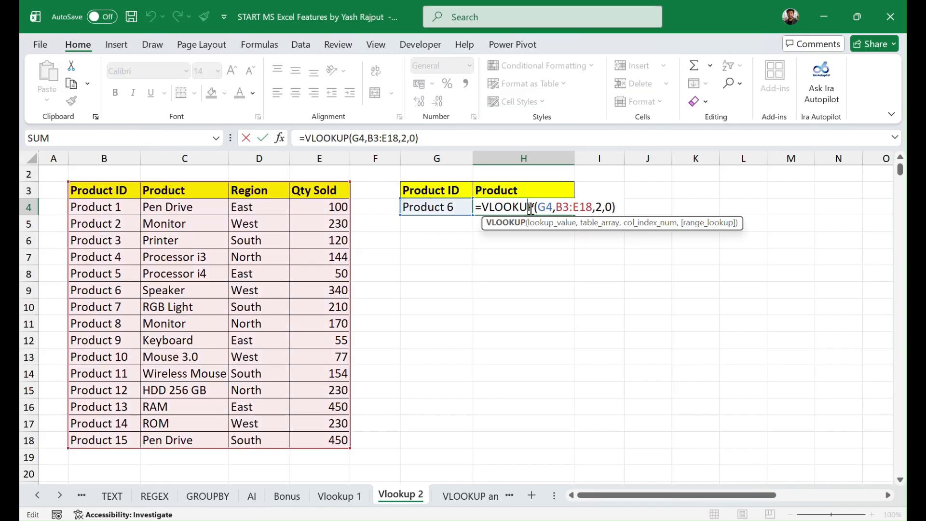
key(Return)
click(605, 239)
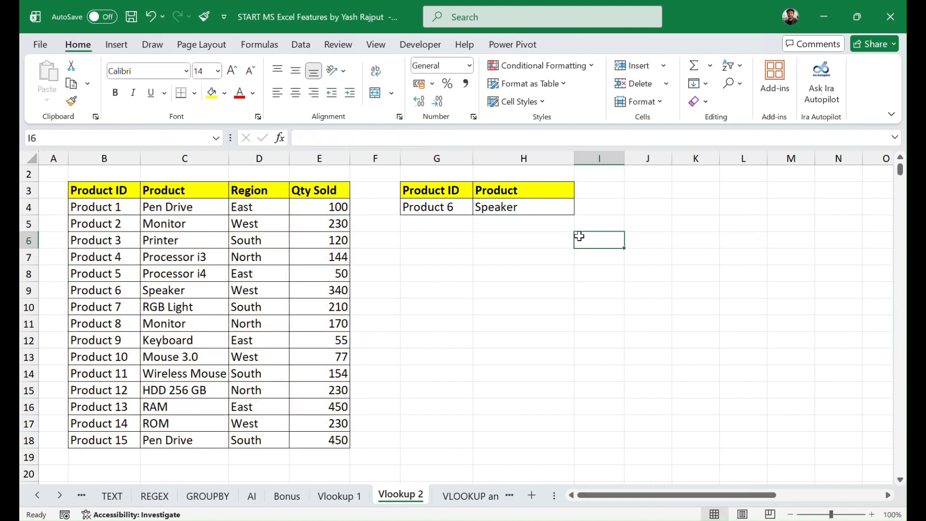
Change the lookup product ID in G4 of the Vlookup 2 sheet to Product 12
click(452, 207)
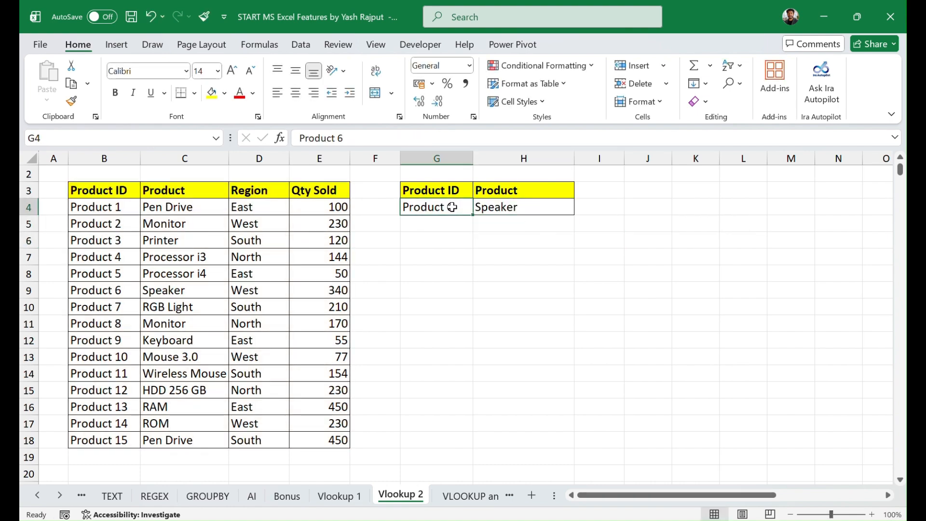
double_click(452, 207)
key(BackSpace)
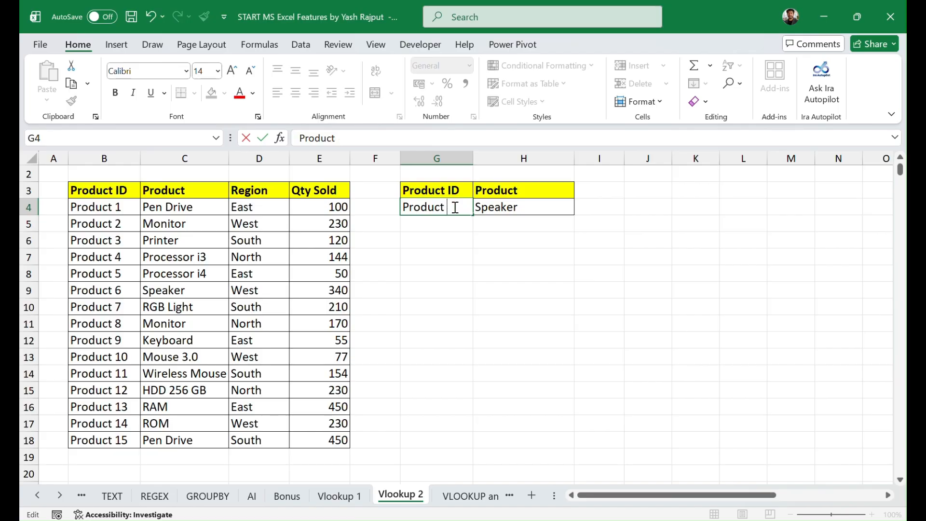
text(12)
key(Return)
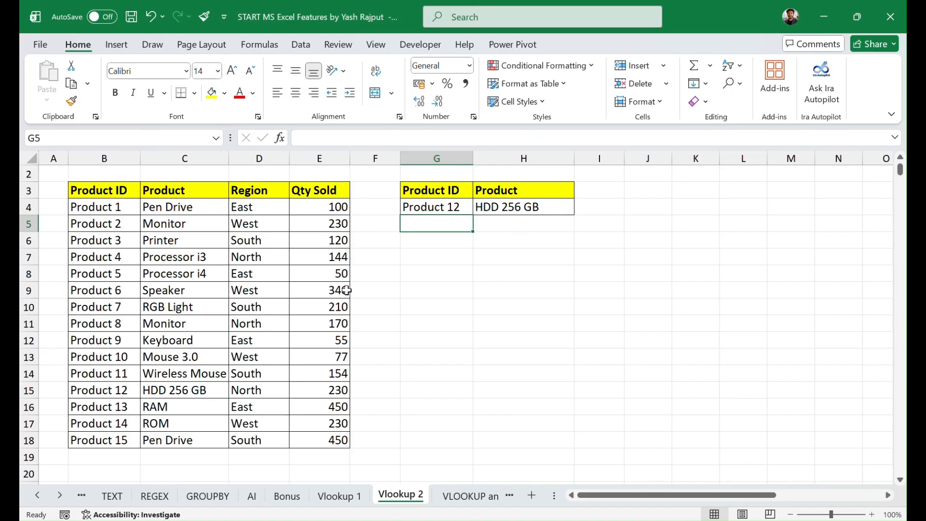
Change the lookup product ID in G4 to Product 25, an ID missing from the table
double_click(462, 208)
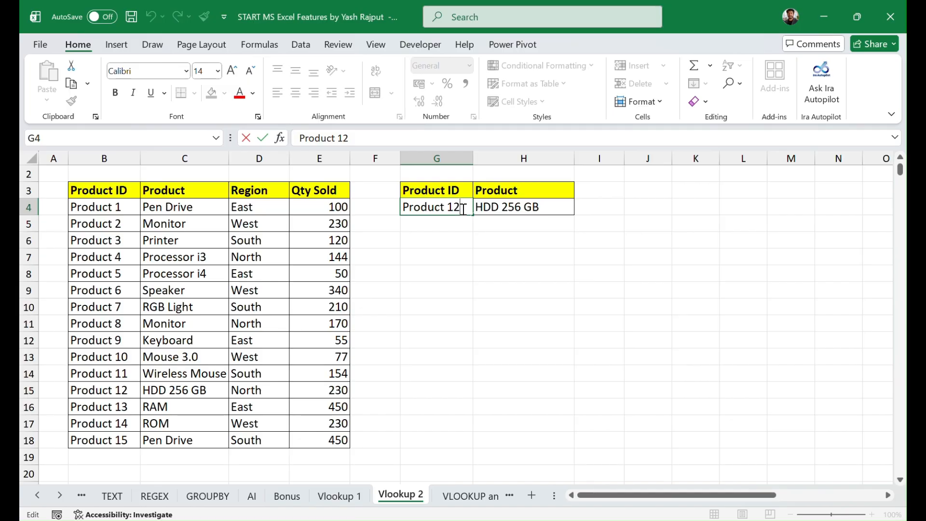
key(BackSpace)
text(25)
key(Return)
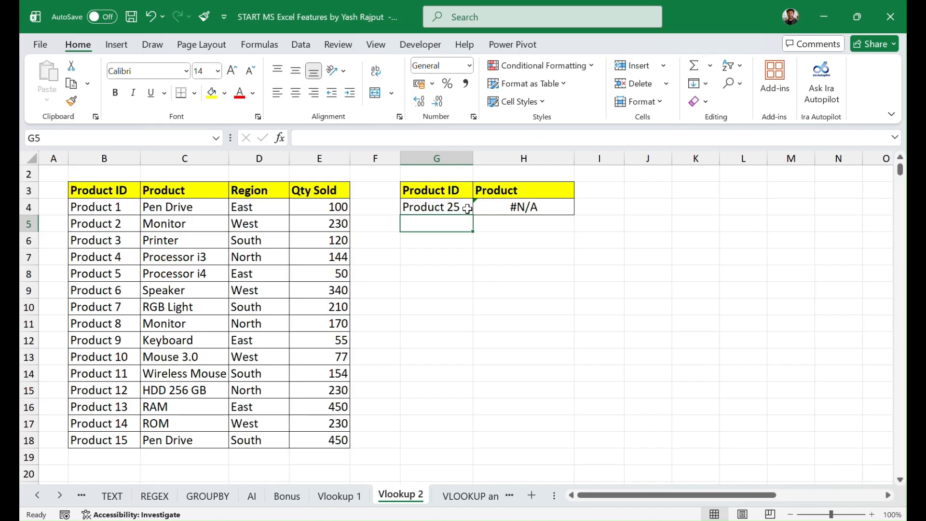
Insert the IFERROR function in front of the existing VLOOKUP in H4 so the lookup becomes its value argument
click(504, 208)
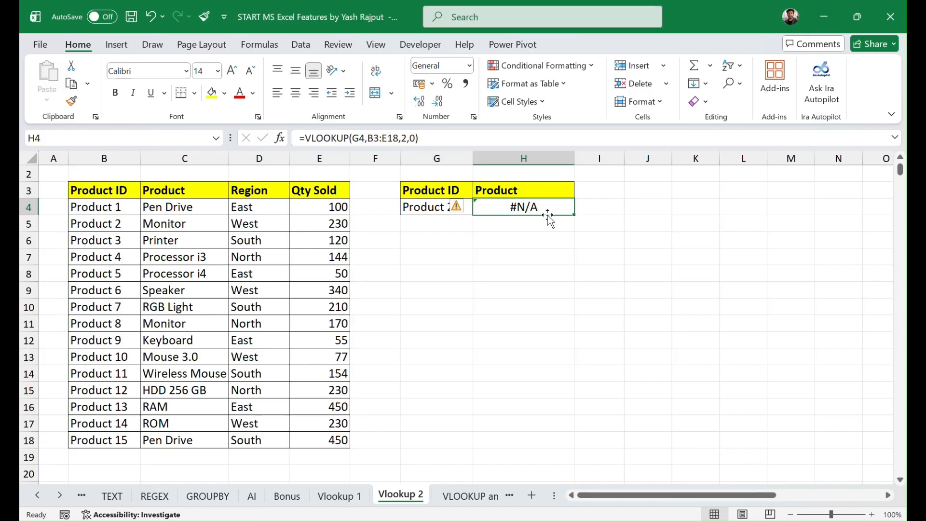
double_click(544, 209)
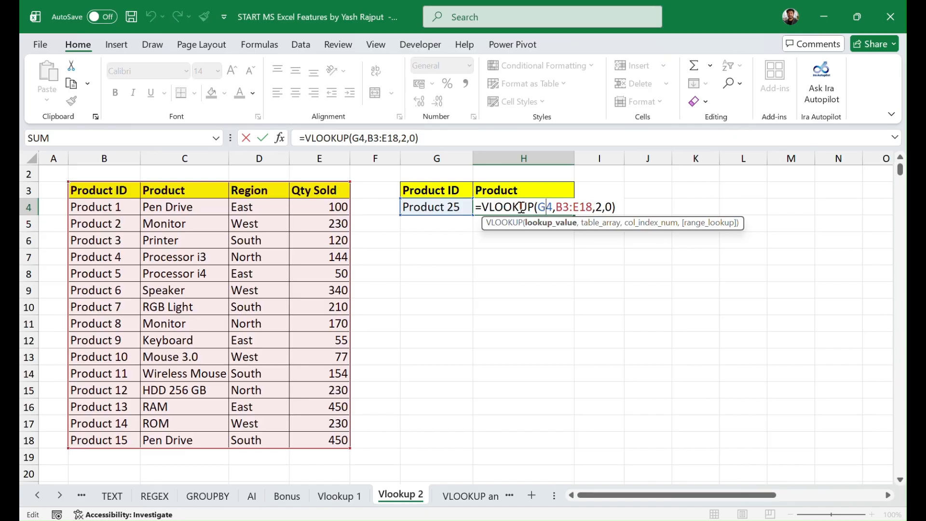
click(483, 209)
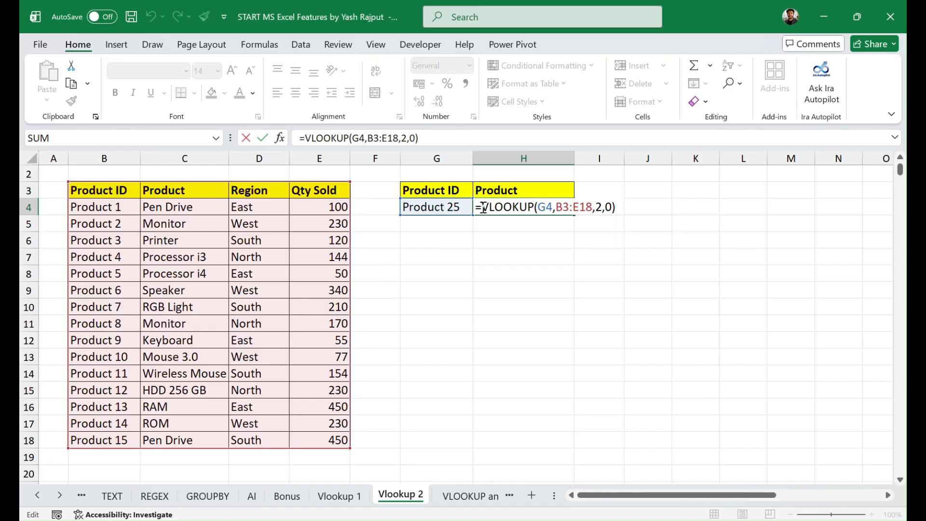
text(i)
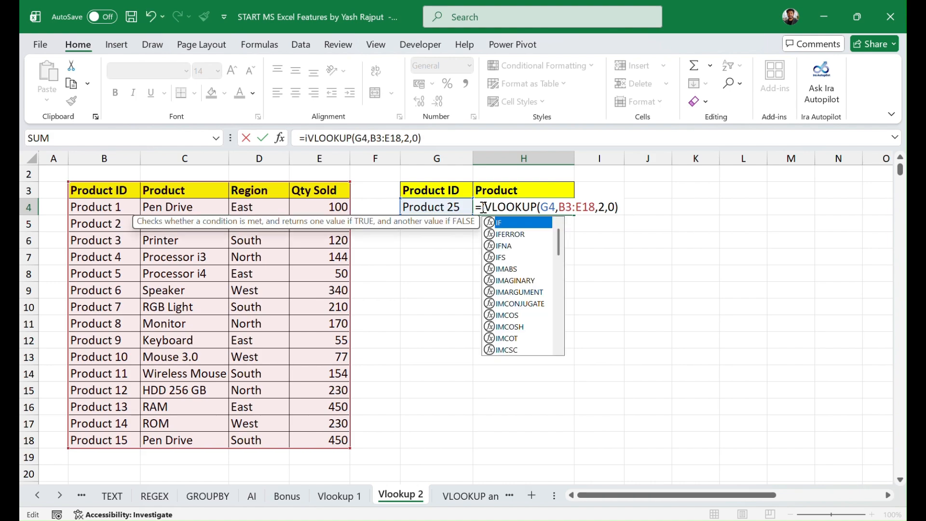
text(ferr)
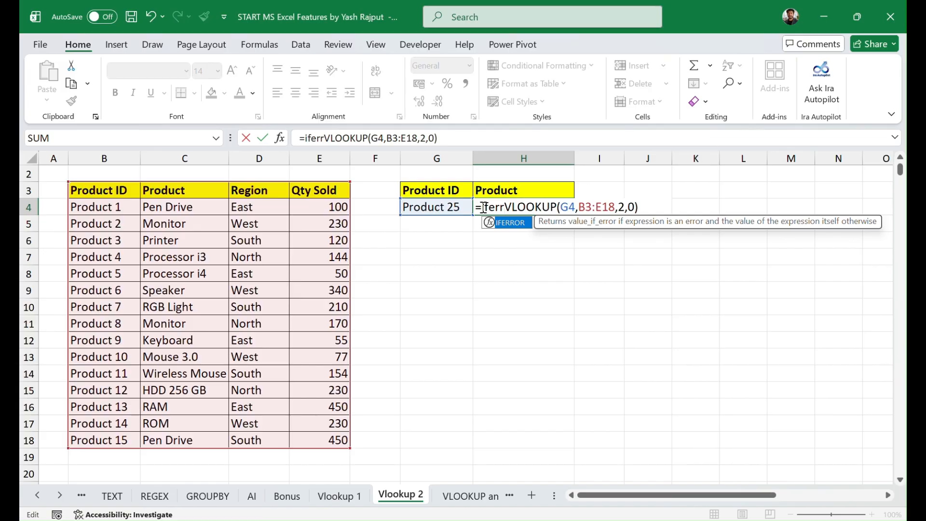
key(Tab)
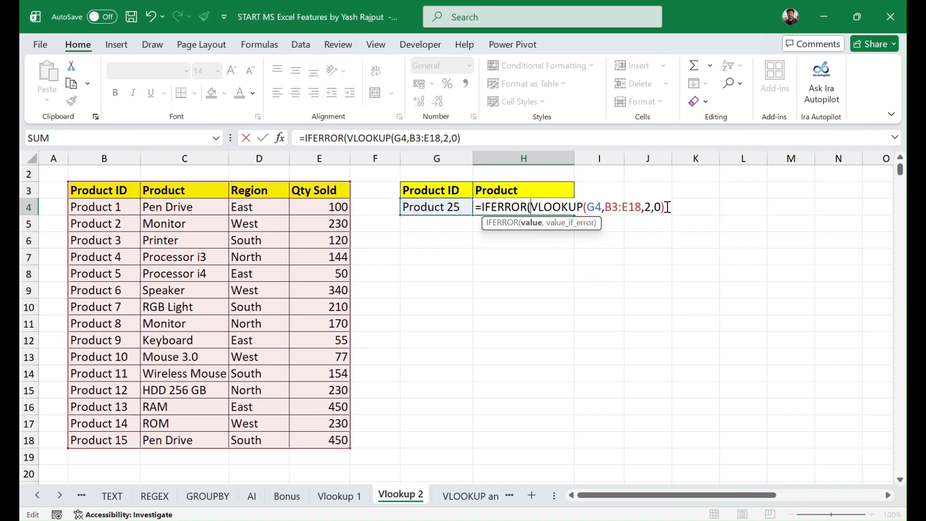
Complete the H4 IFERROR formula with "Not Available" as the value_if_error and review the finished formula
text(,)
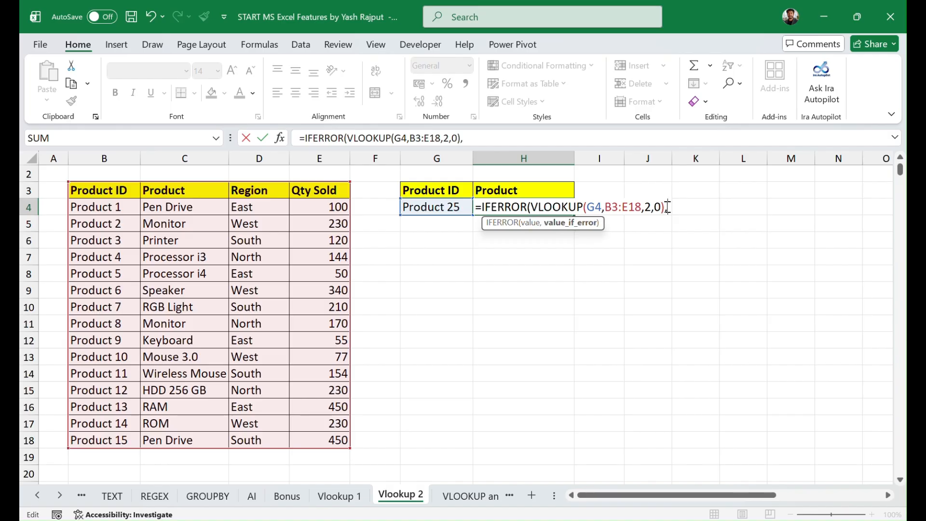
text(")
text(Not Availabl)
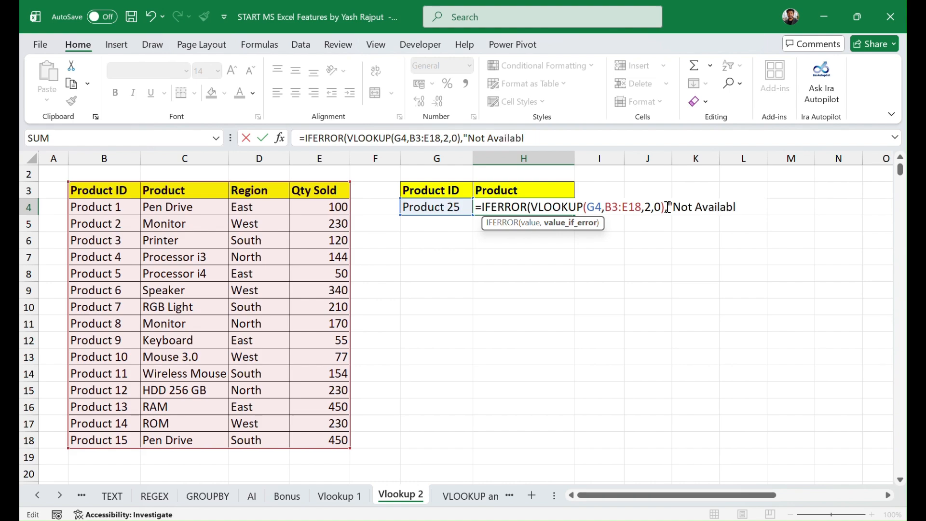
text(e"))
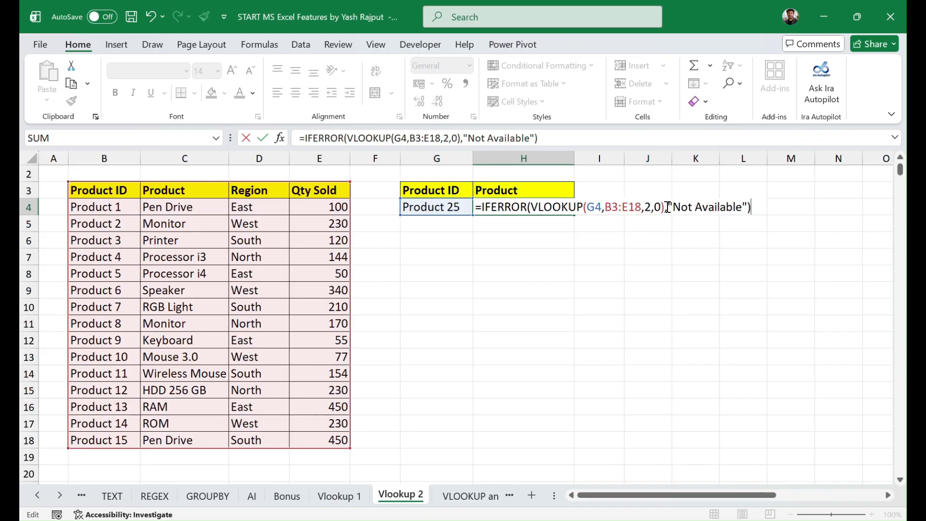
key(Return)
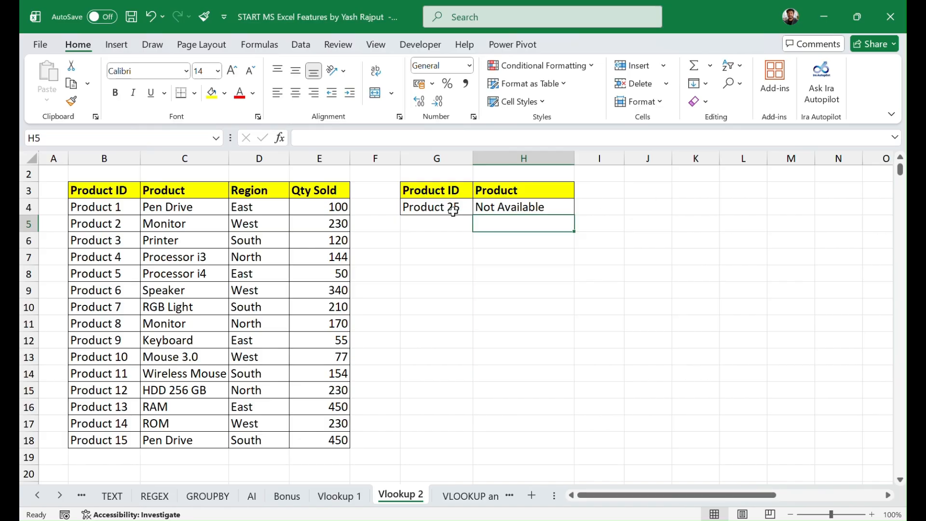
double_click(504, 206)
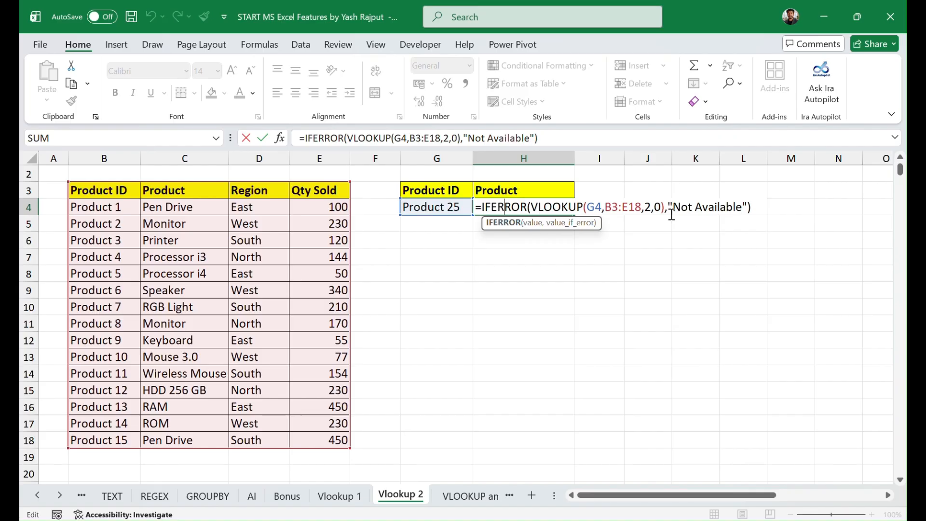
key(Return)
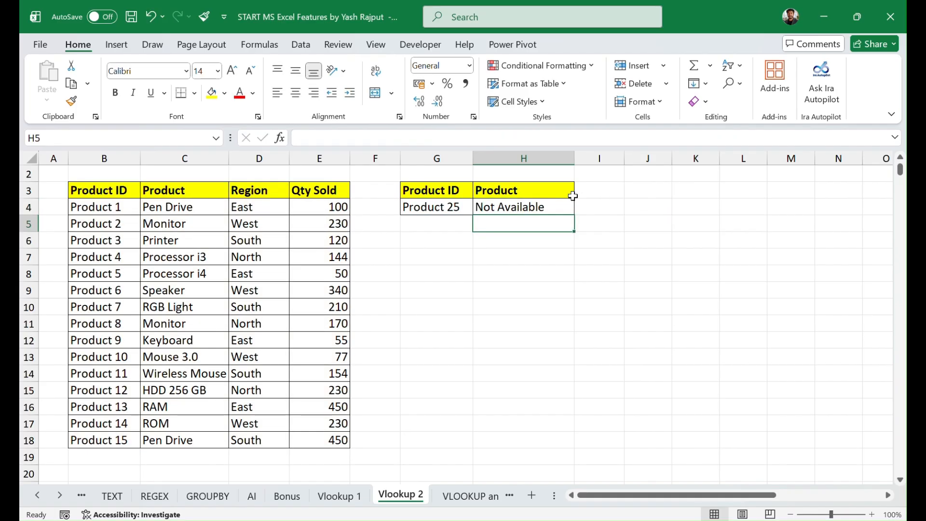
Copy the Product 4 ID from B7 of the product table into G5 below the existing lookup ID
click(392, 27)
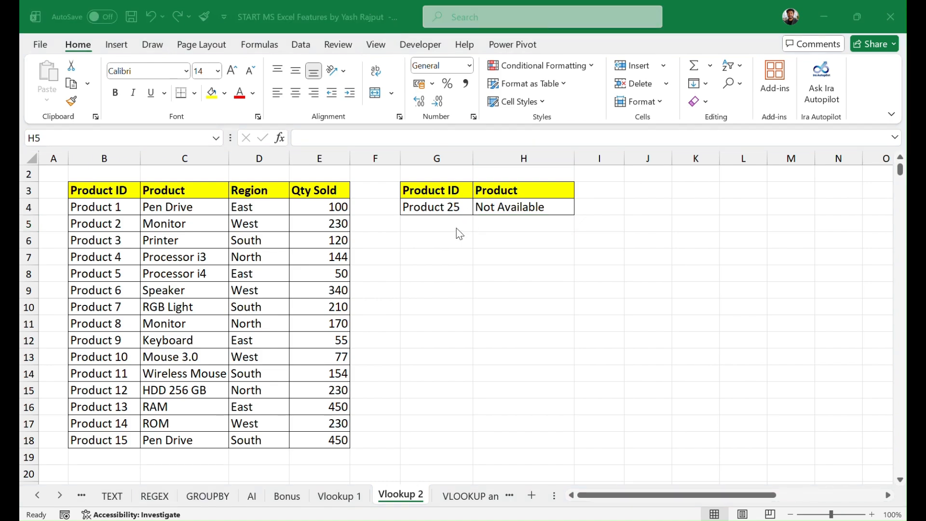
click(435, 224)
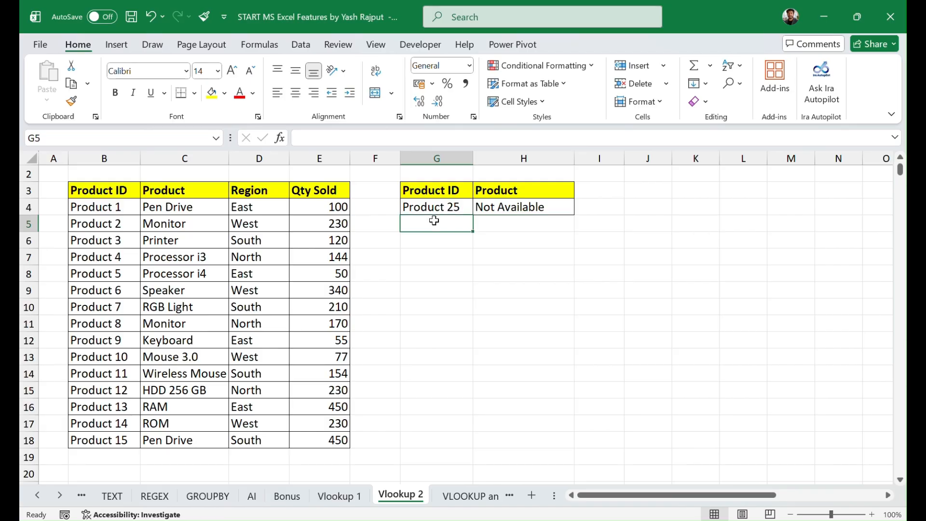
click(116, 257)
click(115, 257)
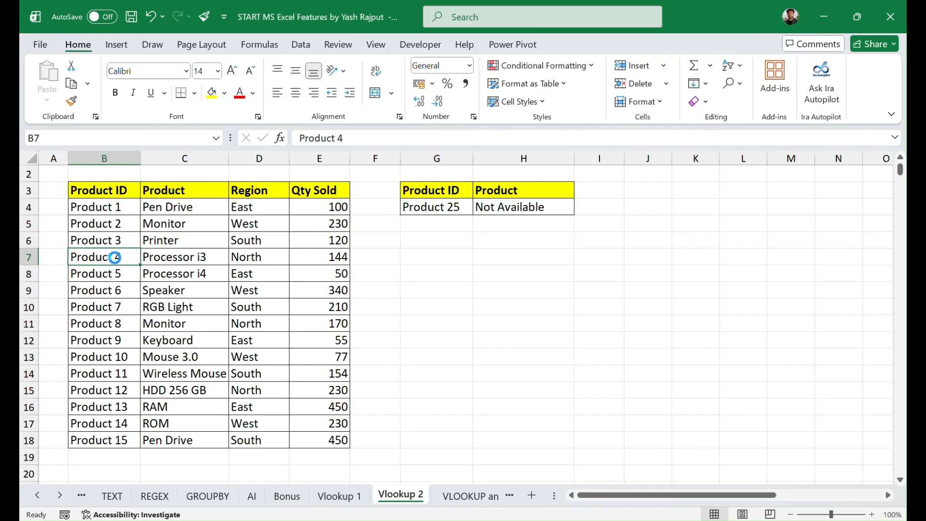
key(ctrl+c)
click(436, 221)
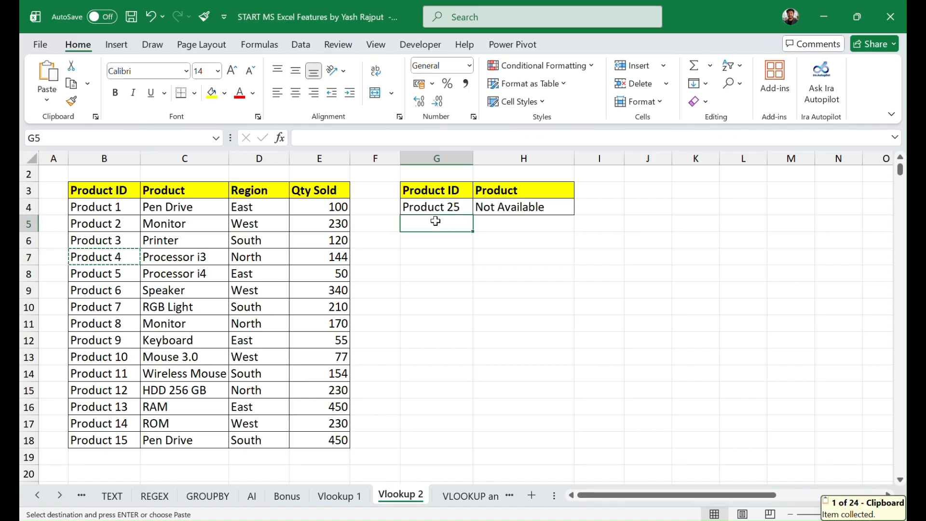
key(ctrl+v)
click(423, 292)
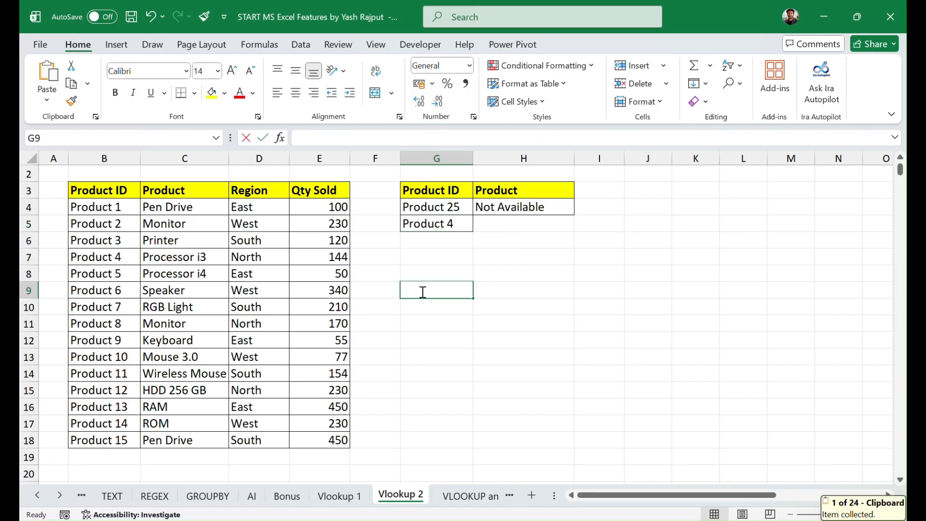
click(458, 254)
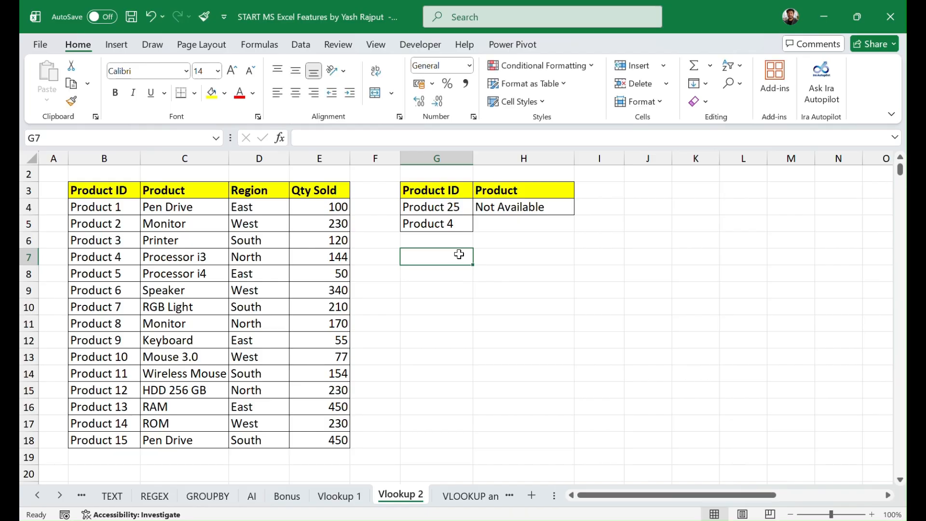
Start a VLOOKUP function in H5 with G5 as the lookup value
click(500, 223)
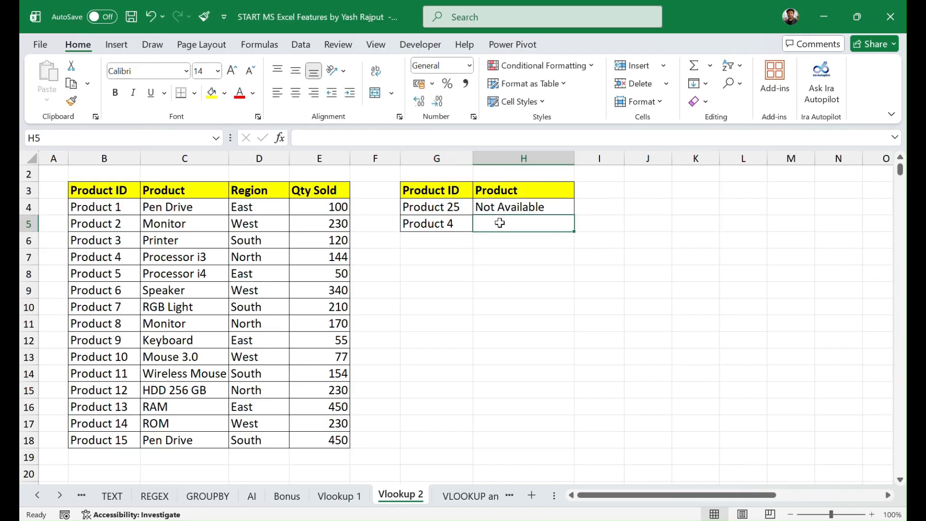
text(=)
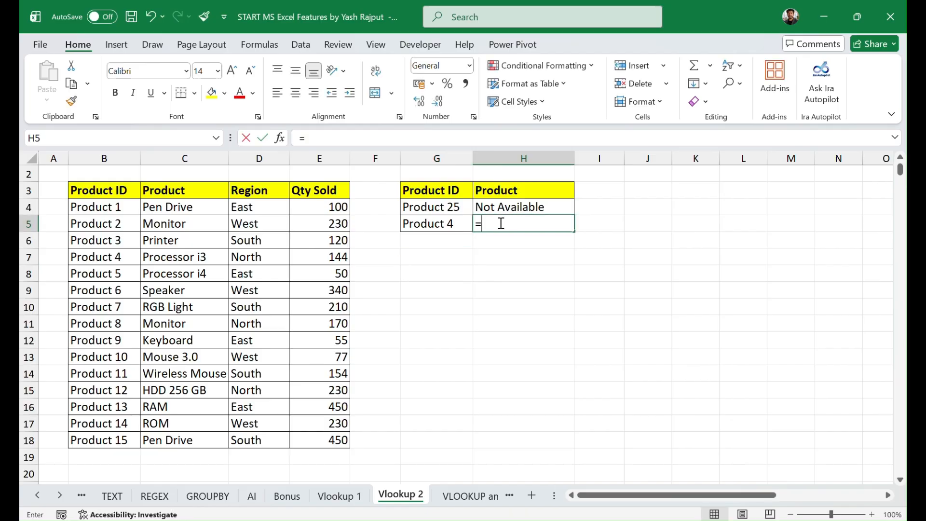
text(vloo)
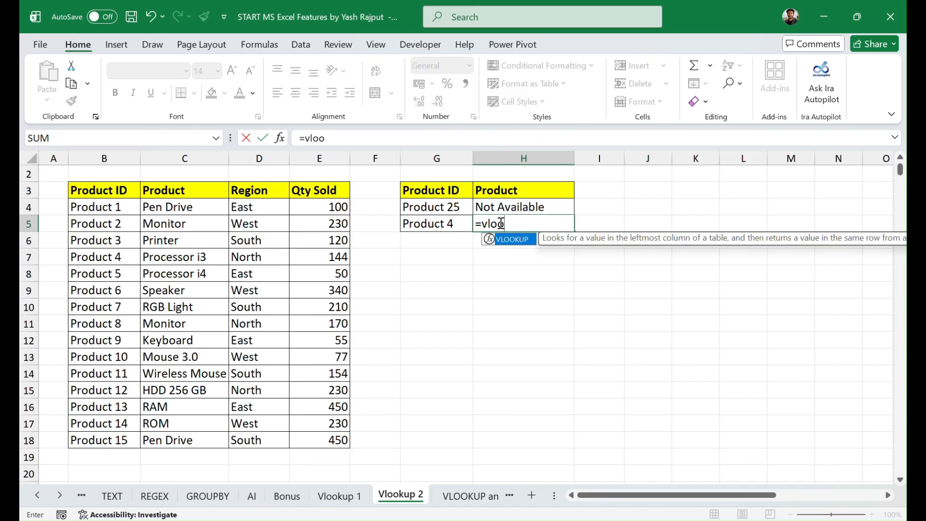
key(Tab)
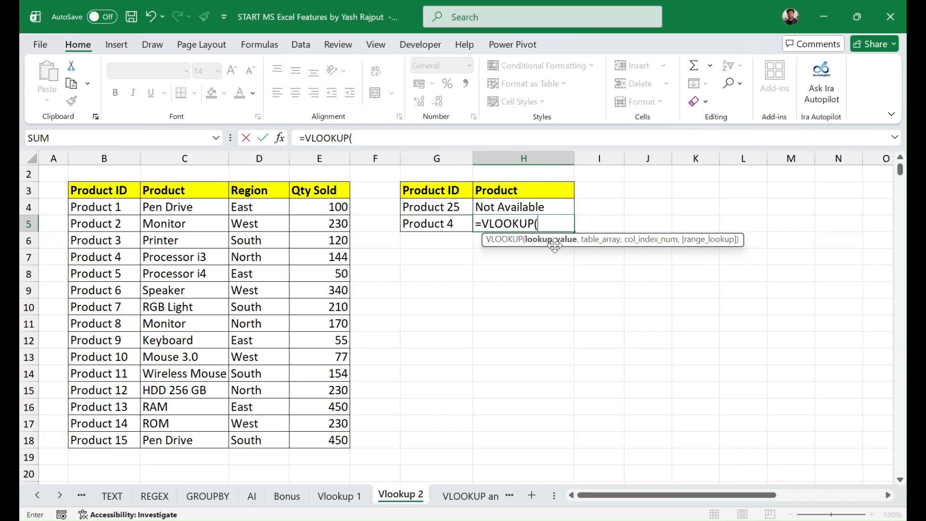
click(447, 225)
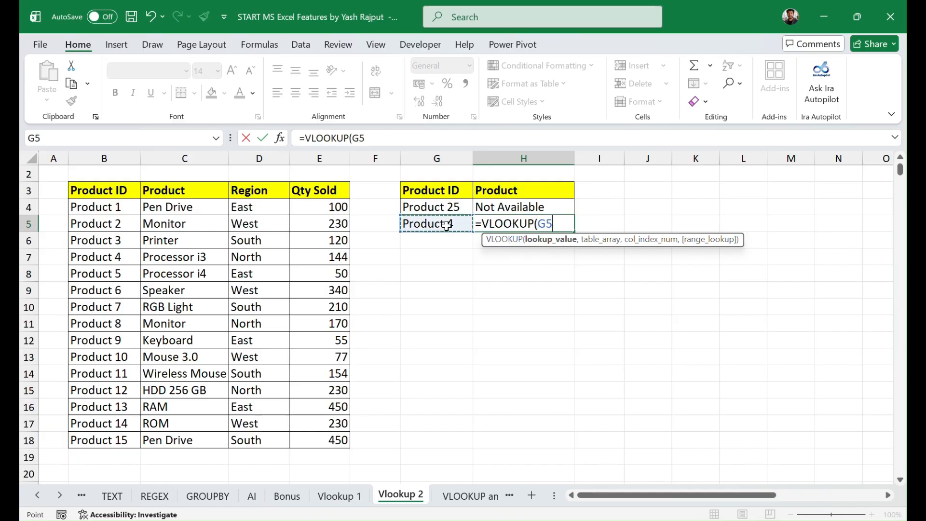
text(,)
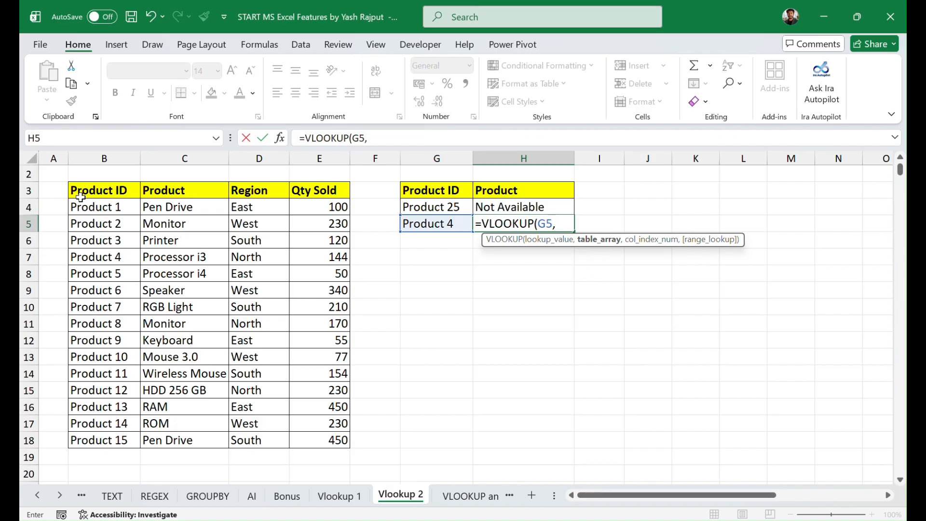
Complete the H5 lookup with table array B3:E18, column index 2 and range lookup 0
drag(81, 197, 320, 438)
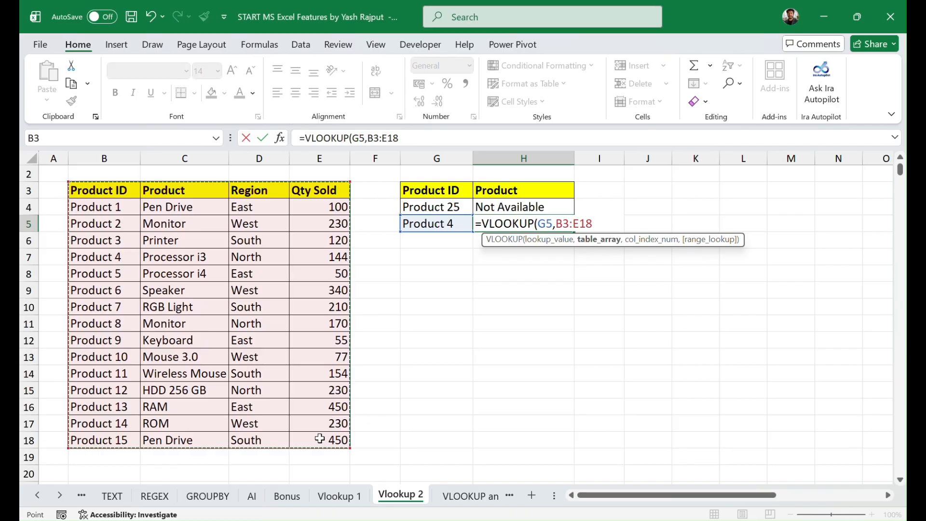
text(,)
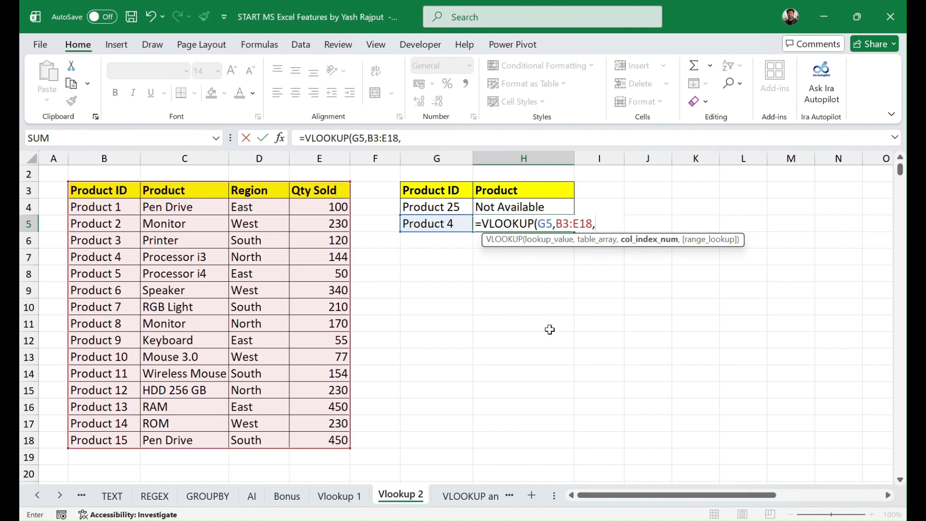
text(2,)
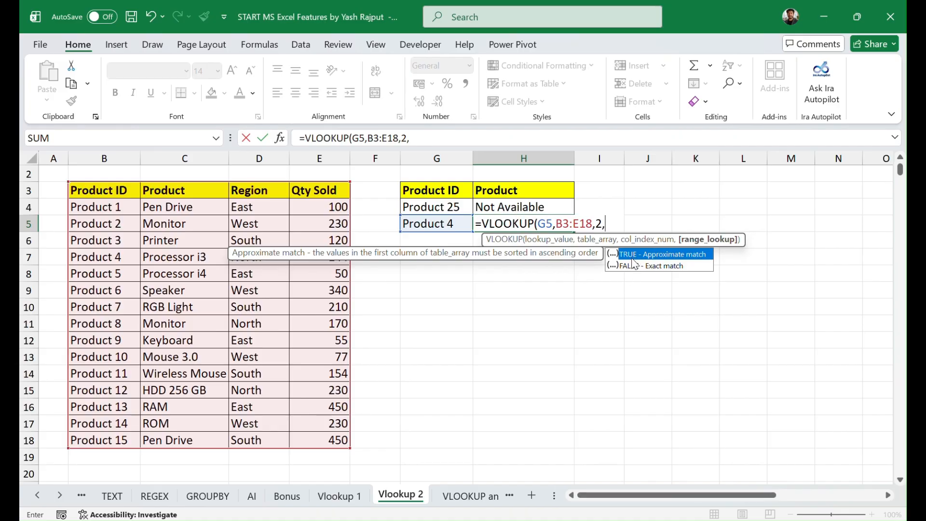
text(0)
click(635, 268)
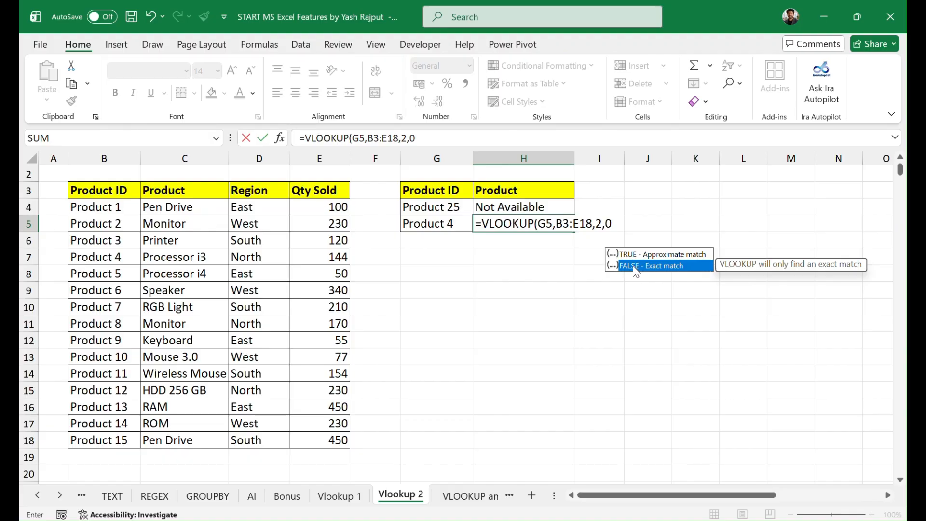
text())
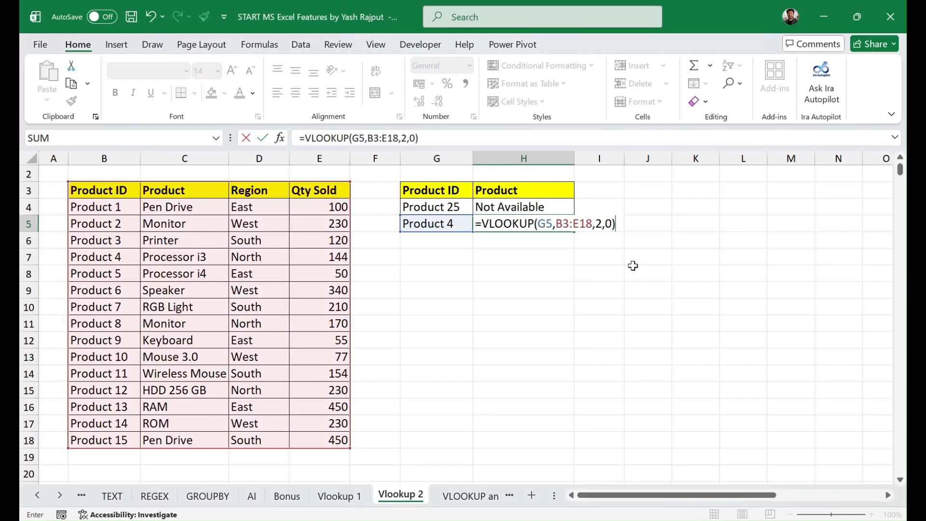
key(Return)
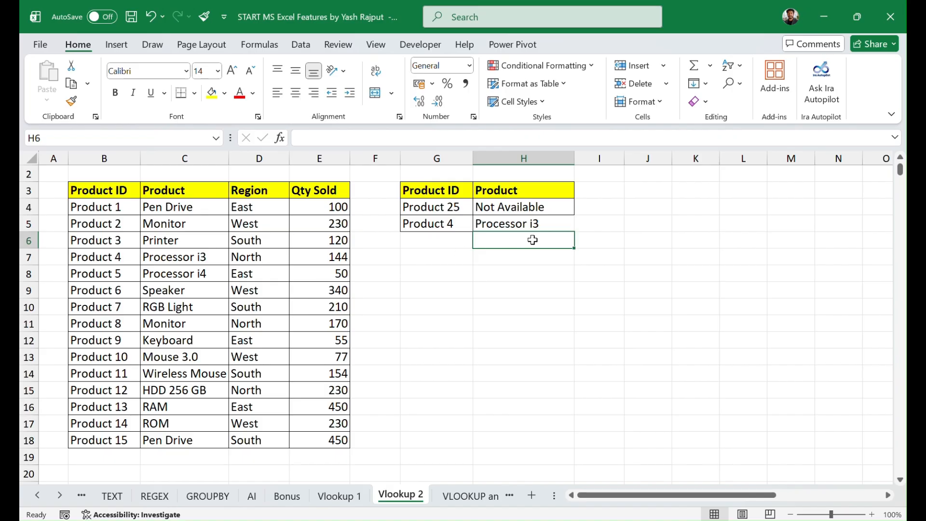
Change the lookup ID in G5 to Product 36 to test the H5 formula with a missing ID
click(518, 221)
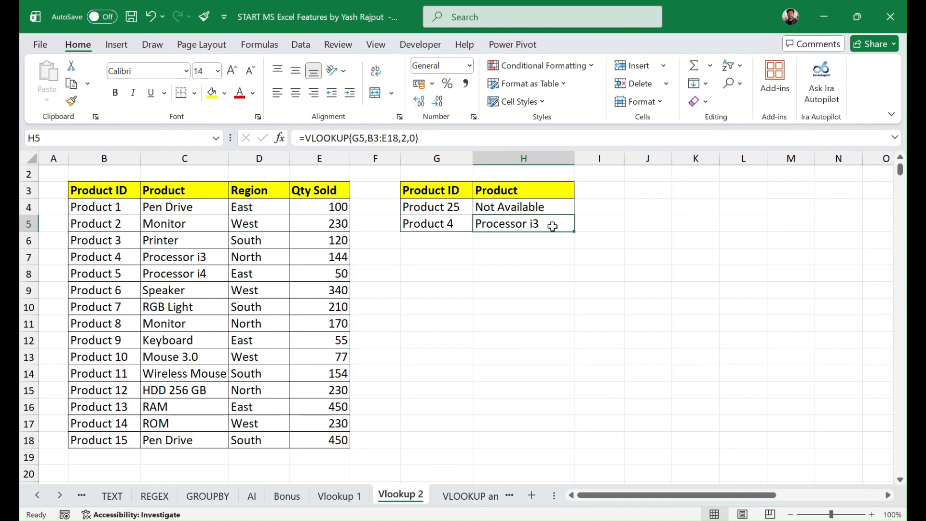
click(456, 225)
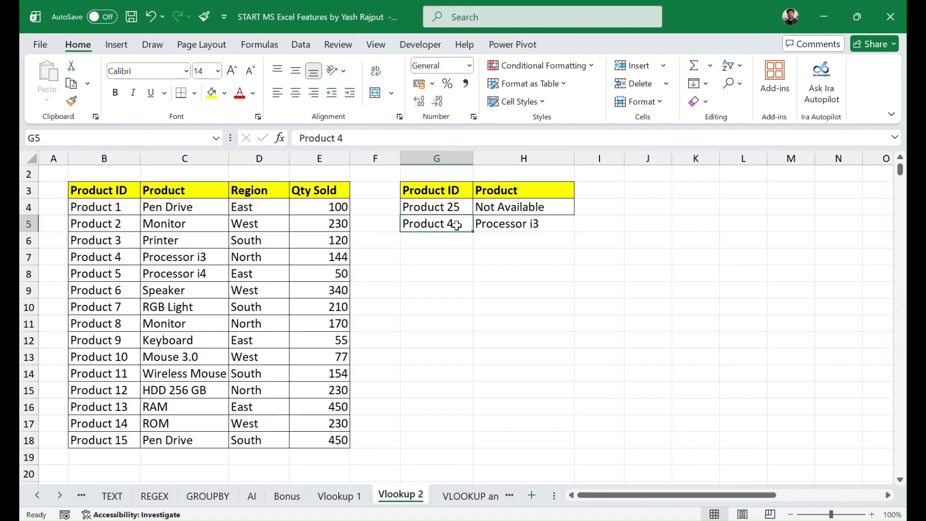
double_click(457, 225)
key(BackSpace)
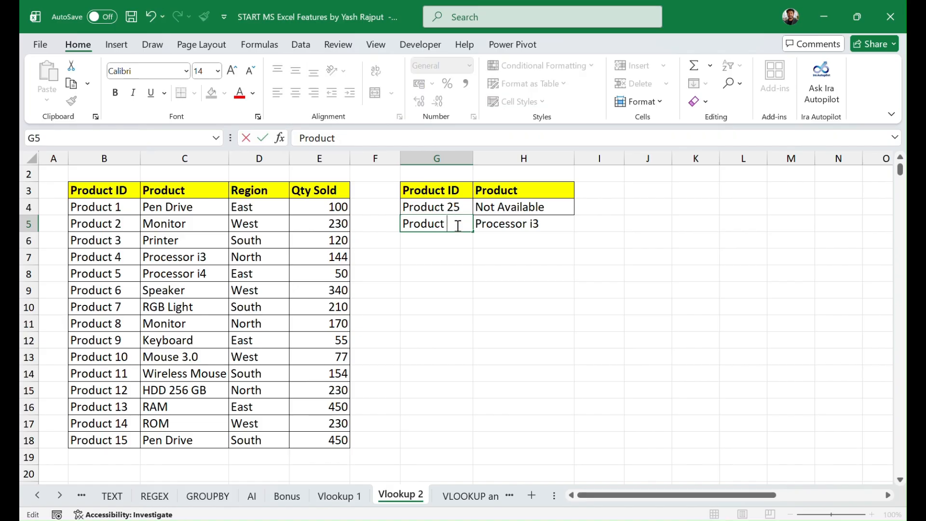
text(36)
key(Return)
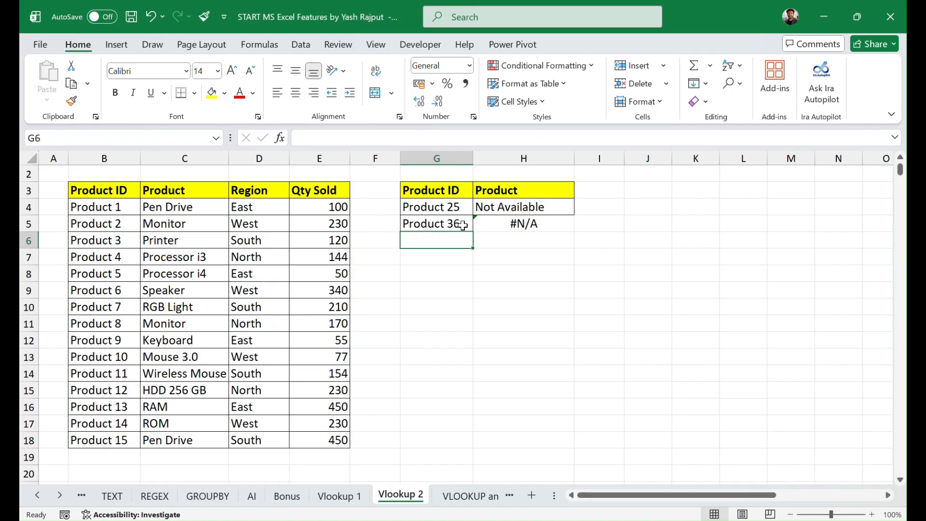
Wrap the VLOOKUP in H5 in an IFERROR function with "NO DATA" as the value_if_error
click(515, 226)
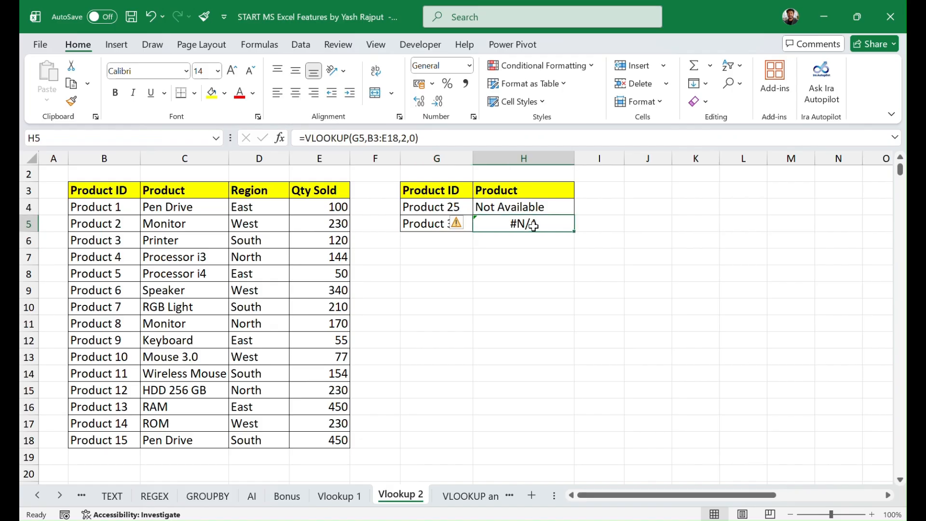
double_click(534, 224)
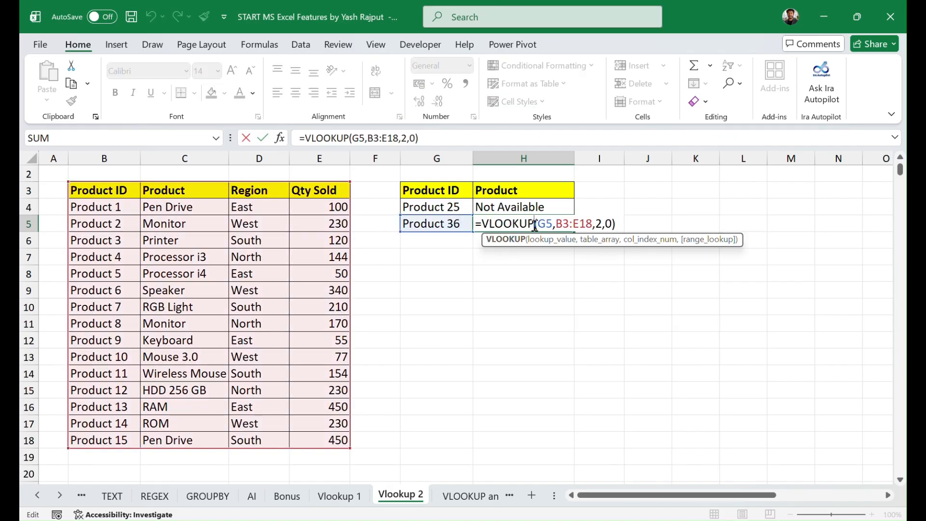
click(484, 225)
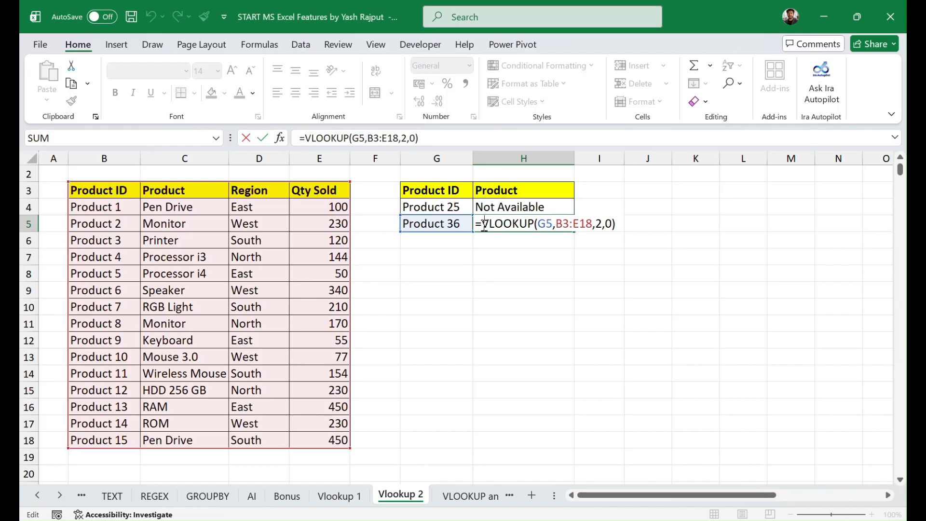
text(ife)
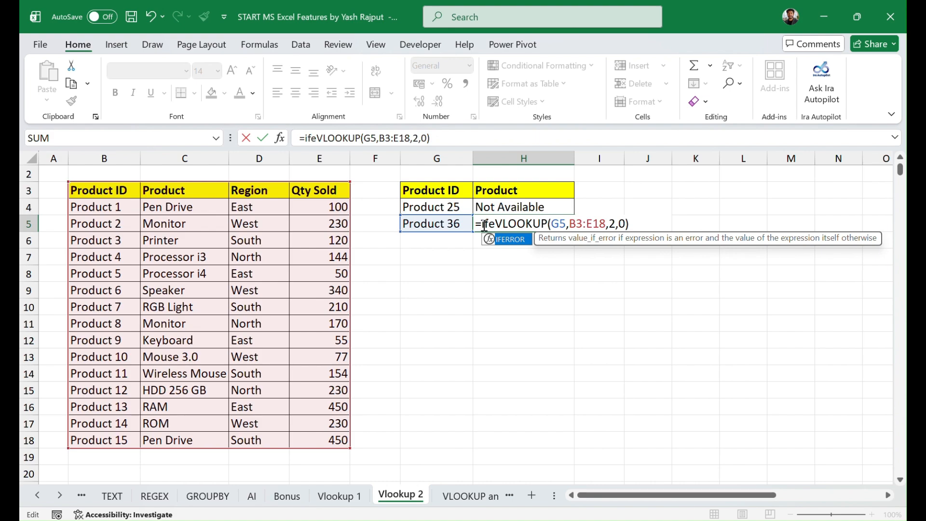
key(Tab)
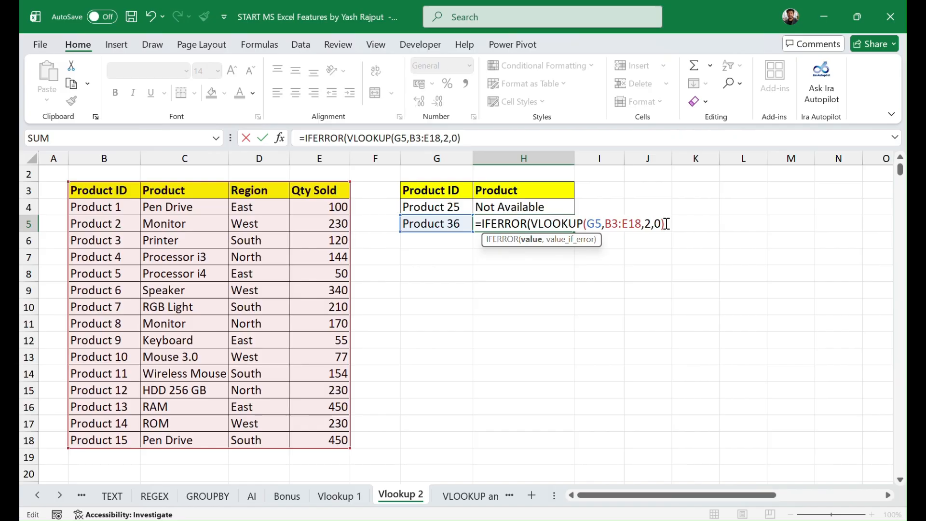
text(,")
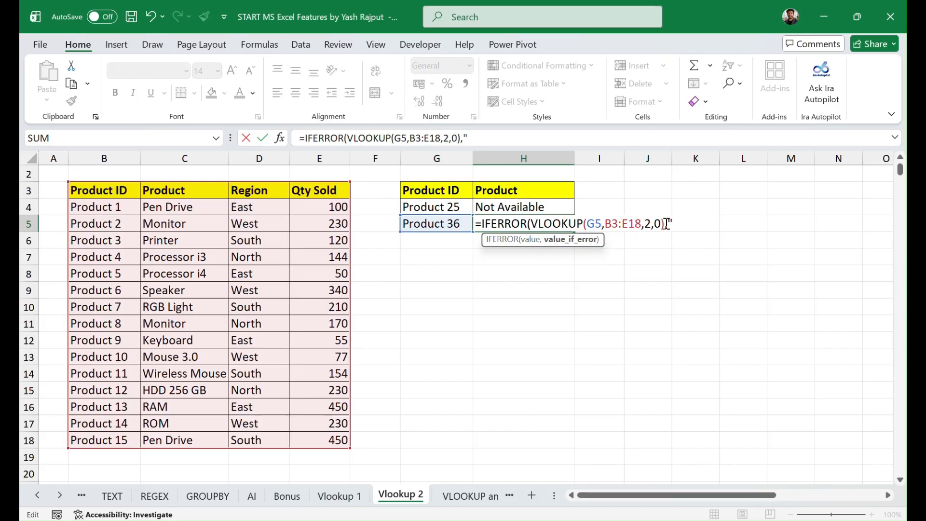
text(NO DATA)
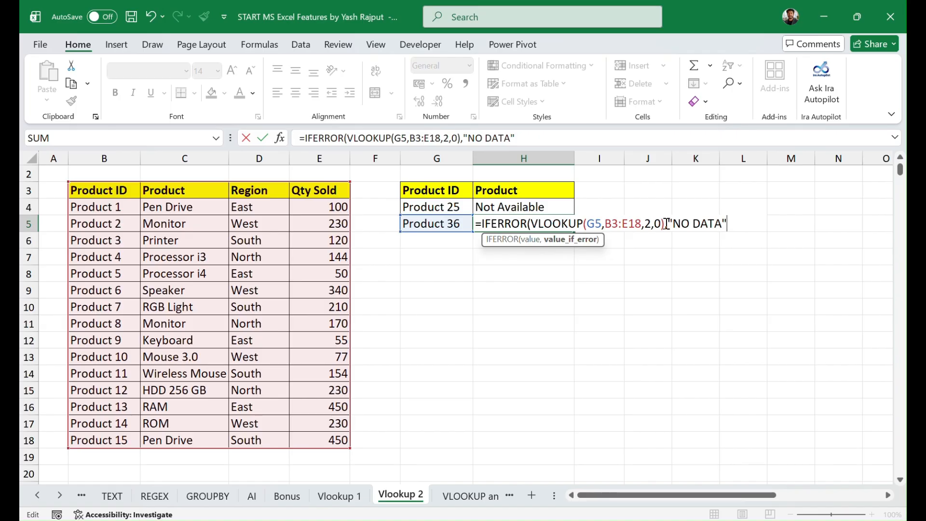
text("))
key(Return)
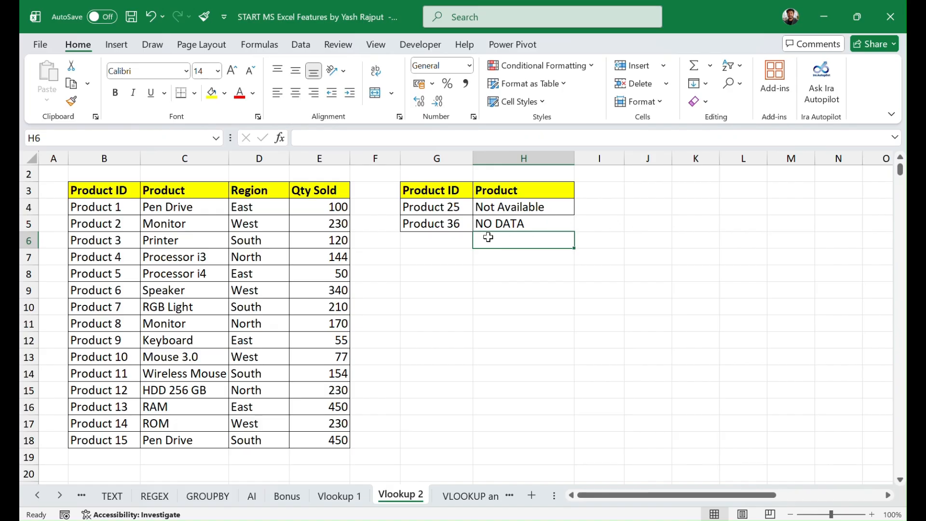
Change the lookup ID in G5 to Product 3 to test the IFERROR formula with an existing ID
click(449, 223)
double_click(449, 223)
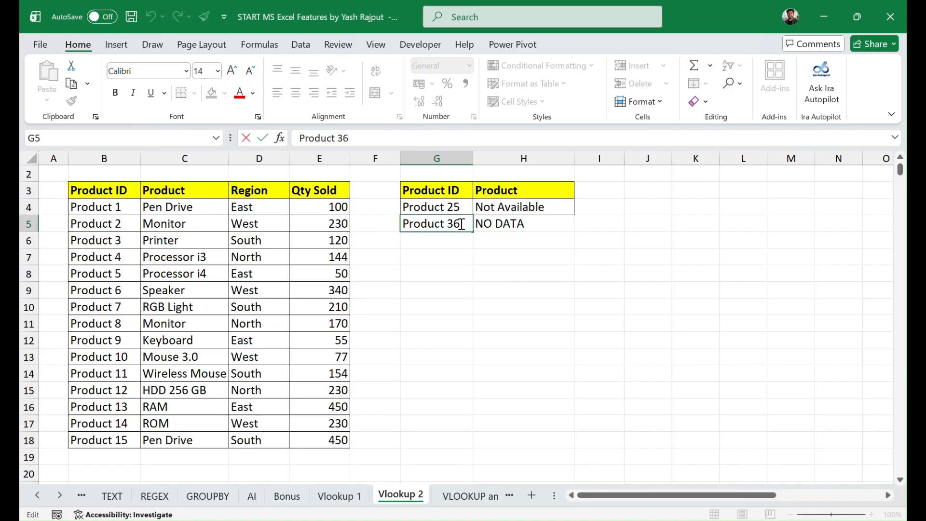
click(466, 225)
key(BackSpace)
key(Return)
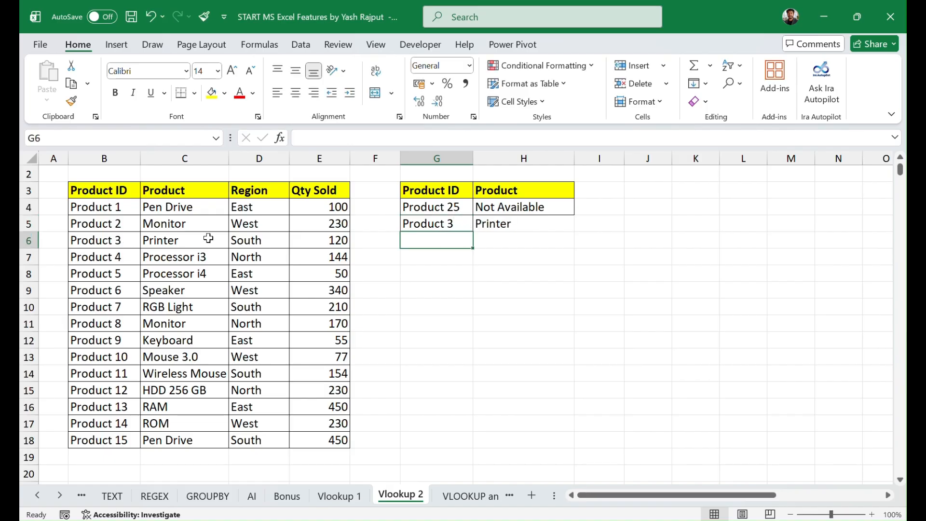
Change the lookup ID in G5 to Product 28 to test the IFERROR formula with a missing ID
double_click(453, 225)
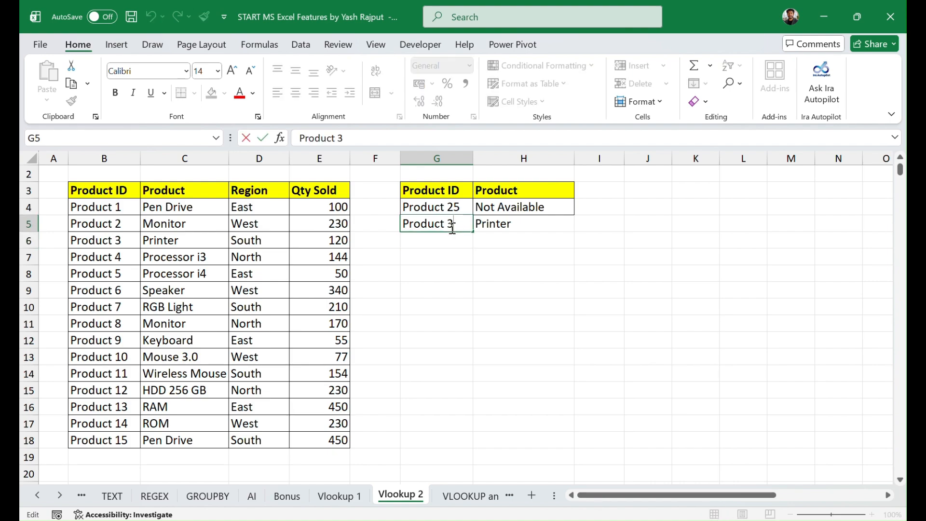
key(BackSpace)
text(28)
key(Return)
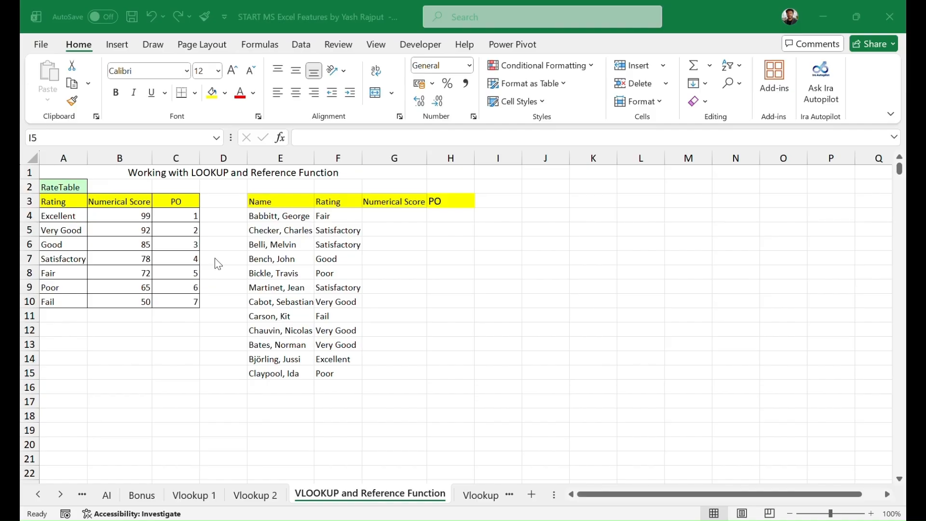
Start a VLOOKUP function in G4, the first Numerical Score cell of the "VLOOKUP and Reference Function" sheet
click(386, 212)
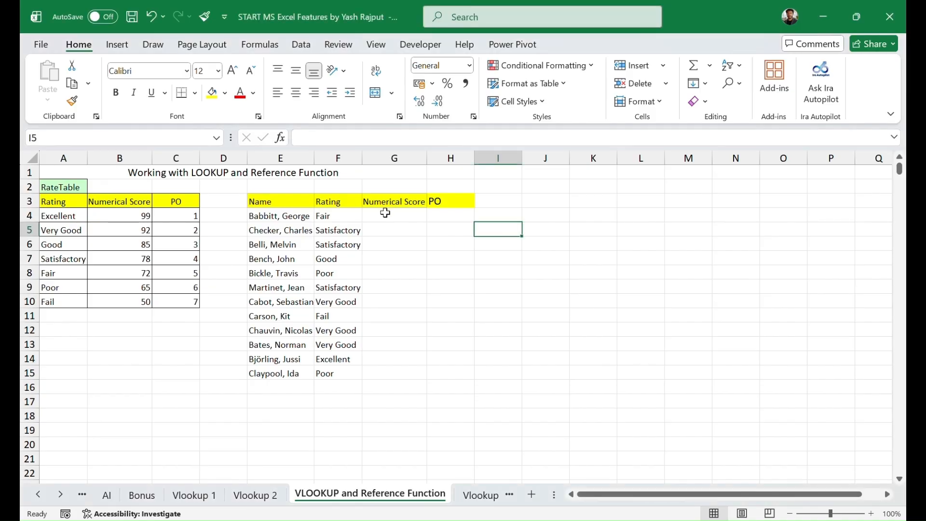
click(383, 214)
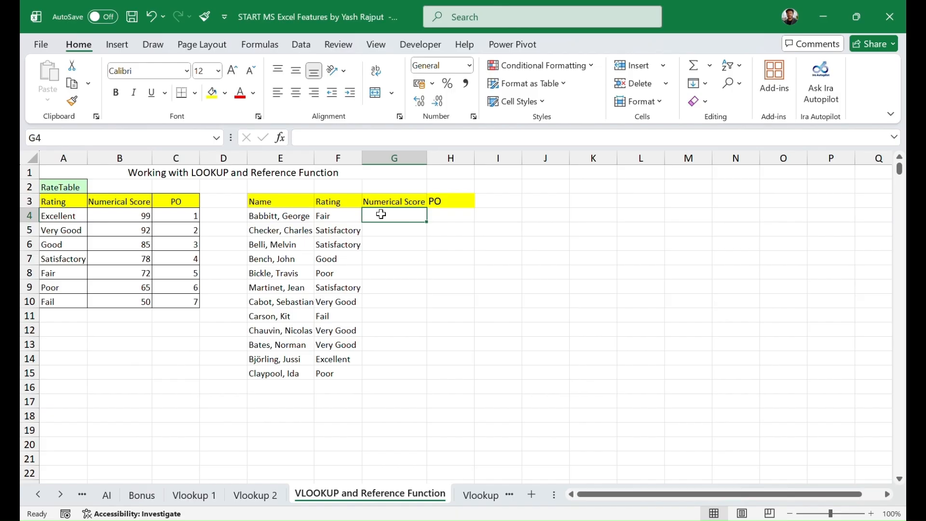
text(==)
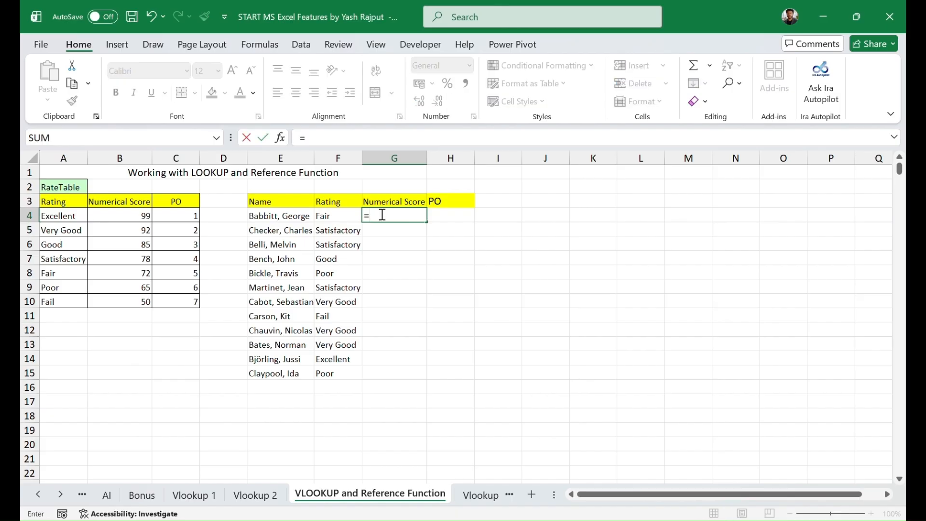
text(vloo)
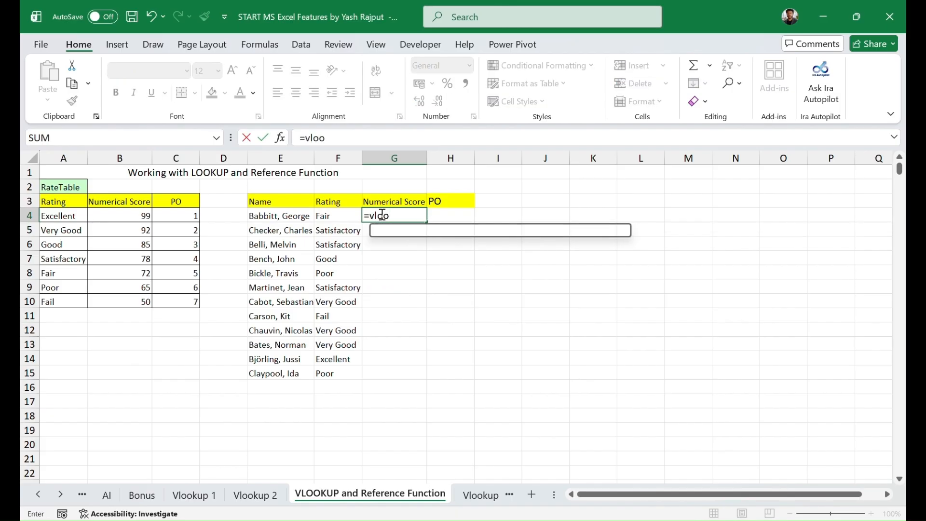
key(Tab)
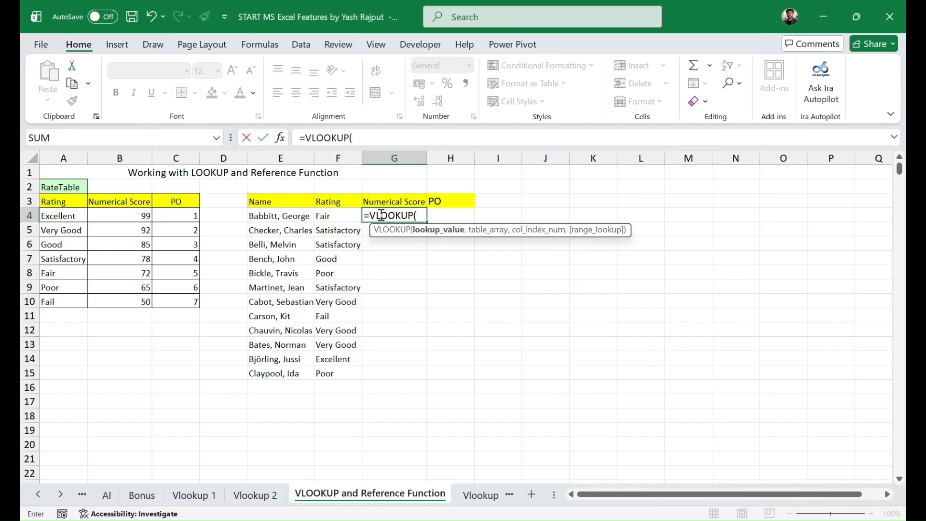
click(339, 216)
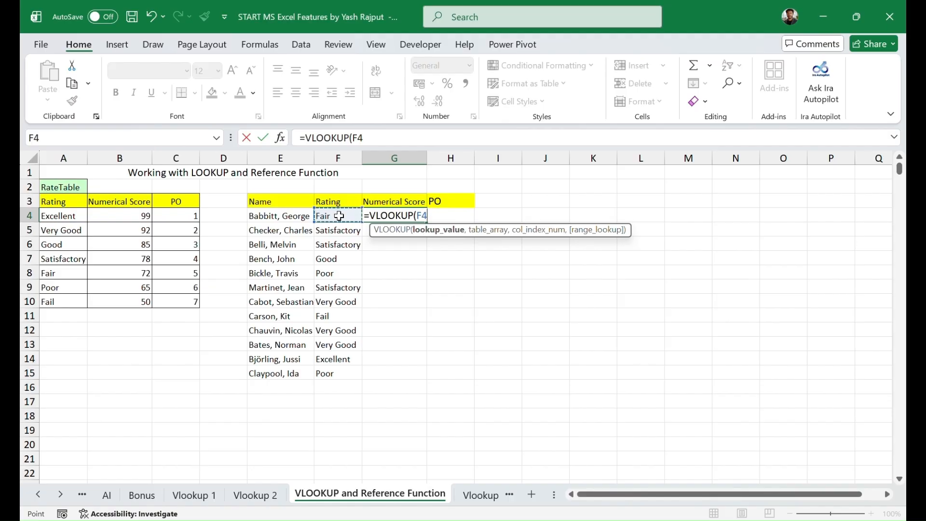
key(BackSpace)
key(BackSpace)
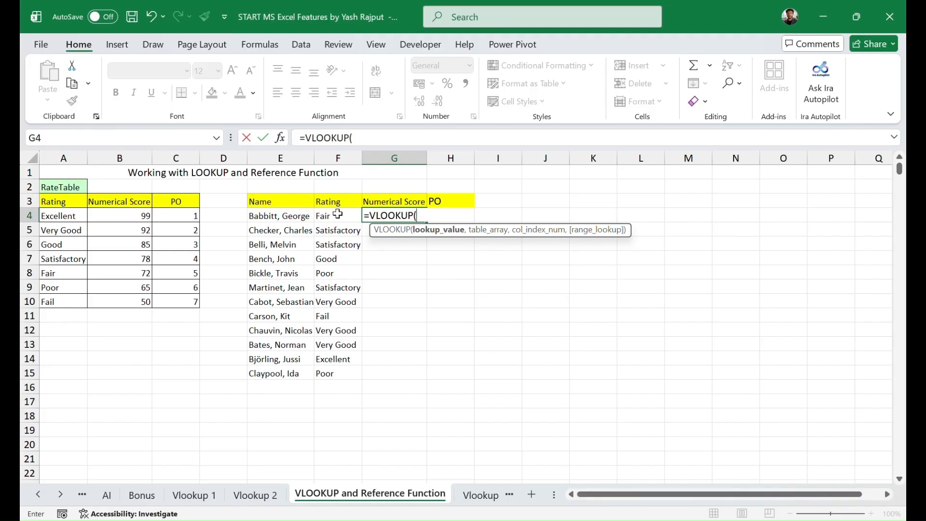
Complete the G4 VLOOKUP through Function Arguments with lookup value F4, table array A3:C10, column index 2 and range lookup 0
click(281, 139)
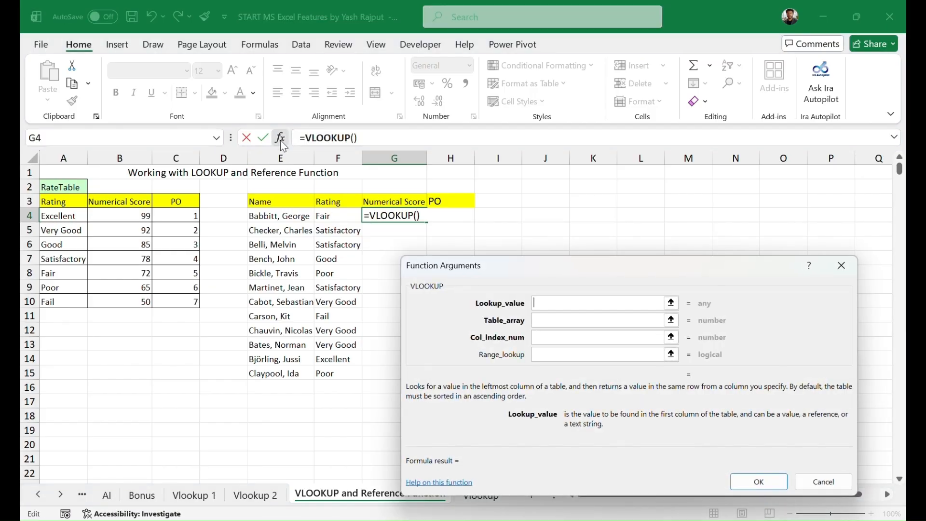
click(333, 214)
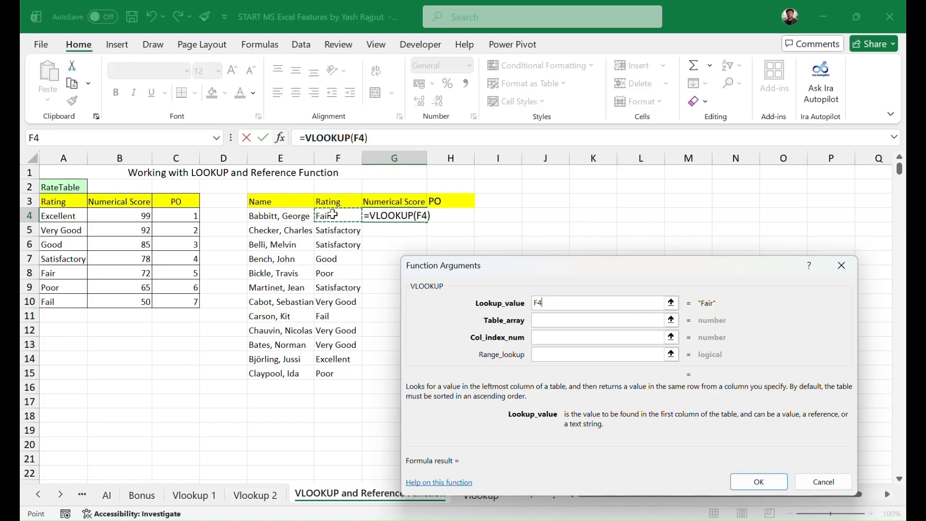
click(570, 321)
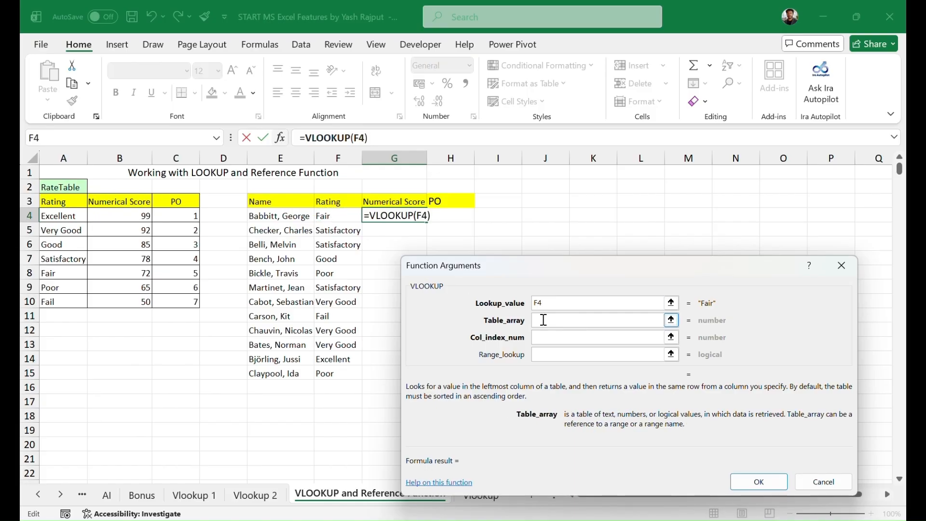
drag(62, 203, 183, 304)
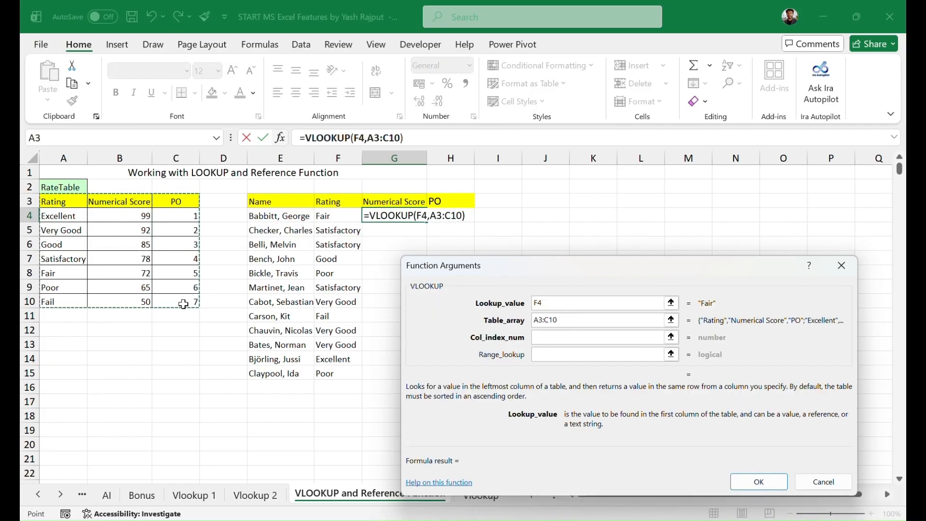
click(543, 337)
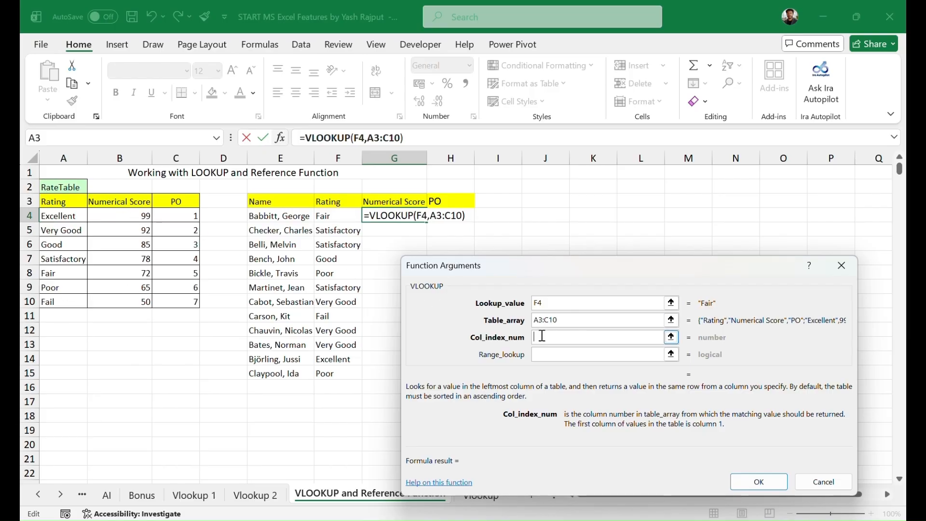
text(2)
click(548, 357)
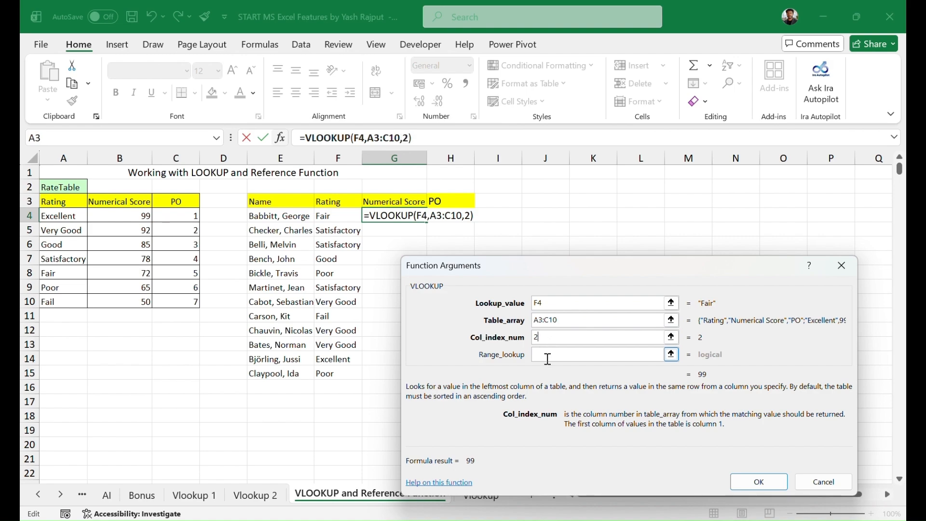
text(0)
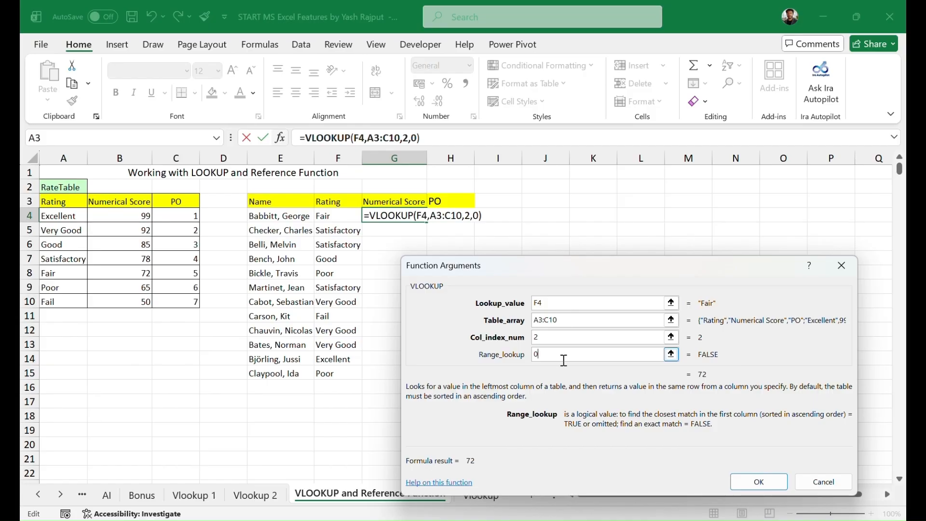
click(759, 482)
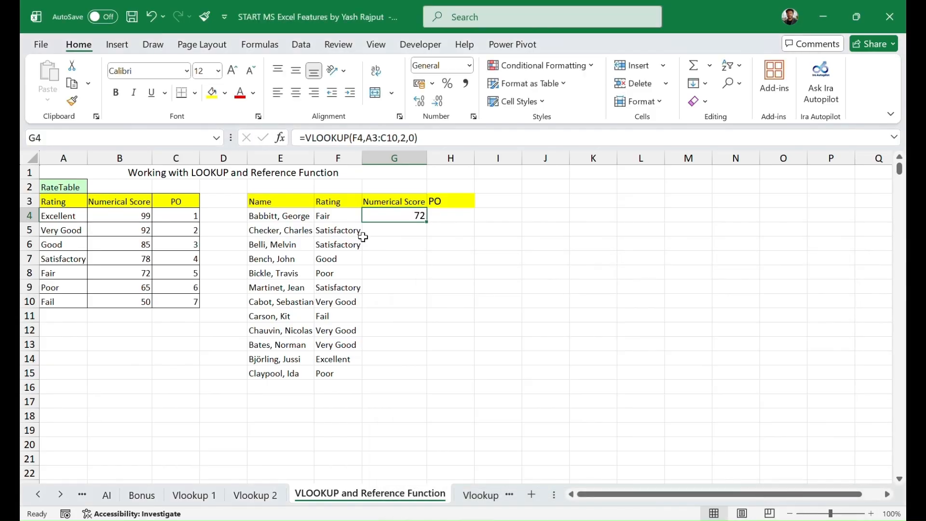
Check the Fair rating's score in the RateTable and fill the G4 formula down through G15
click(62, 274)
click(121, 279)
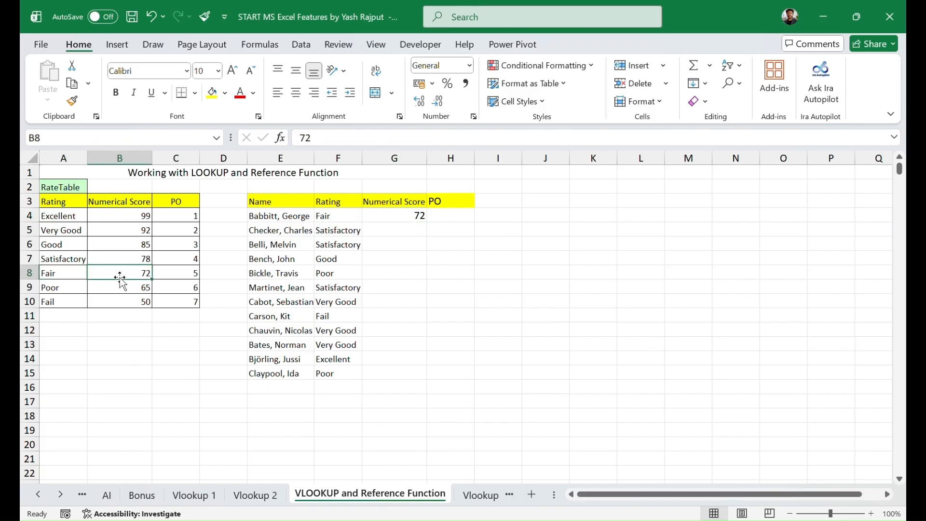
click(395, 214)
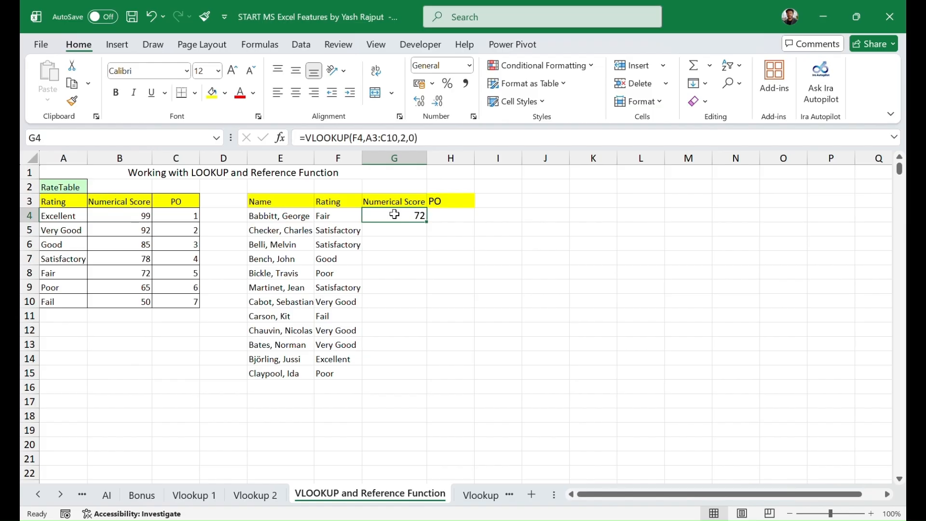
drag(427, 223, 426, 222)
double_click(426, 221)
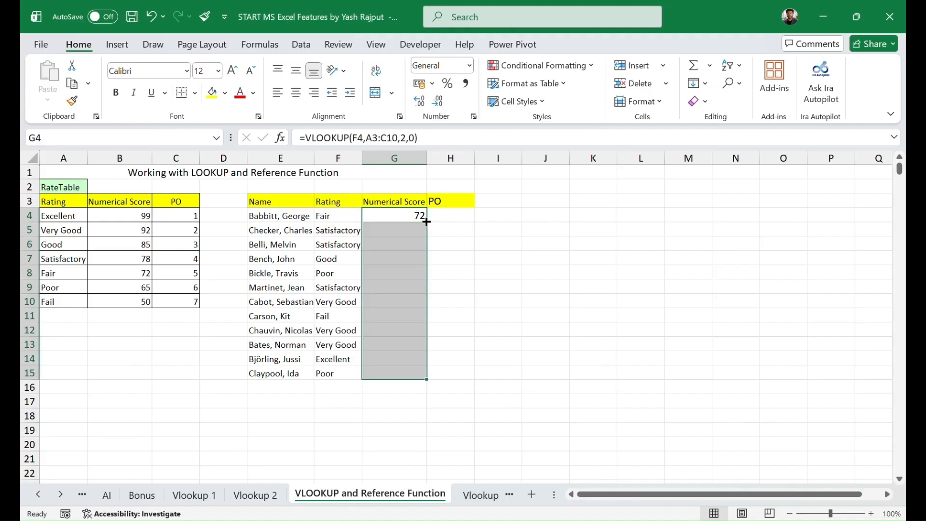
click(481, 259)
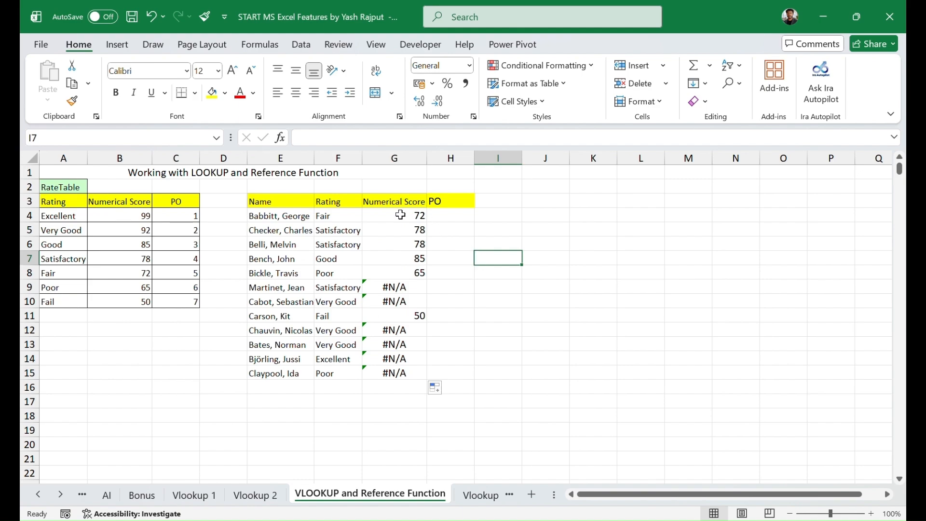
Inspect the formulas of the #N/A cells in the Numerical Score column and compare their ratings with the RateTable
click(396, 289)
click(400, 314)
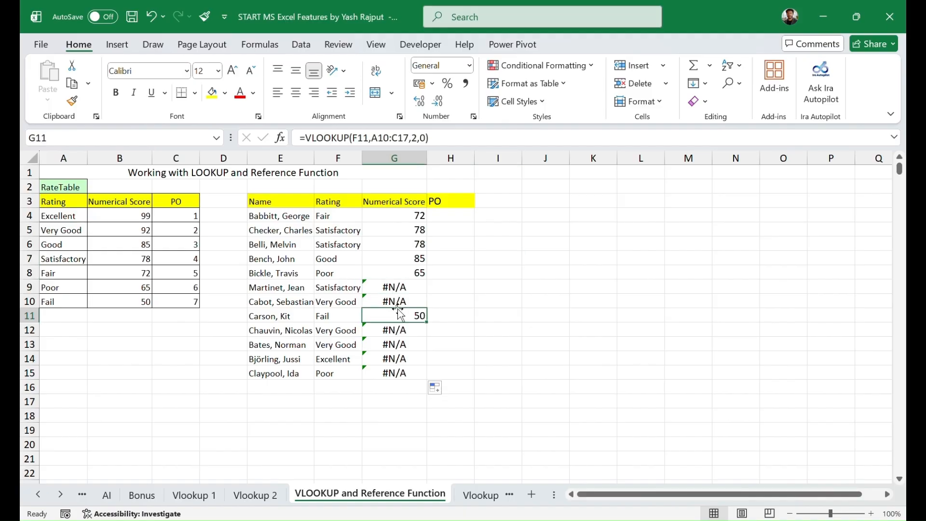
click(394, 301)
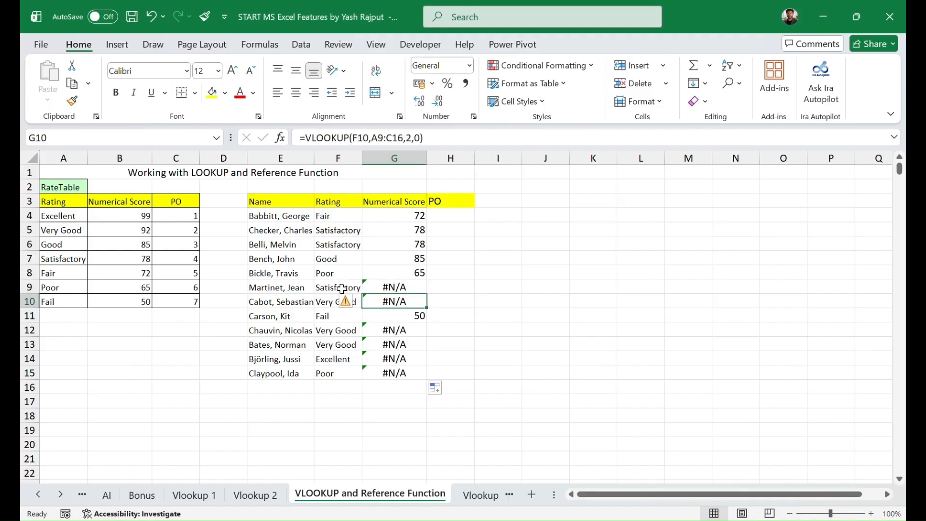
click(388, 358)
click(394, 372)
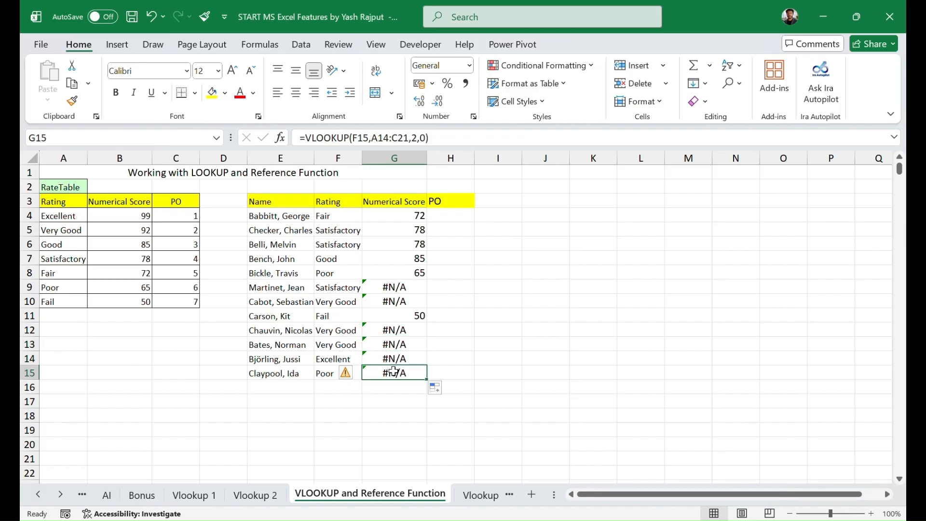
click(390, 330)
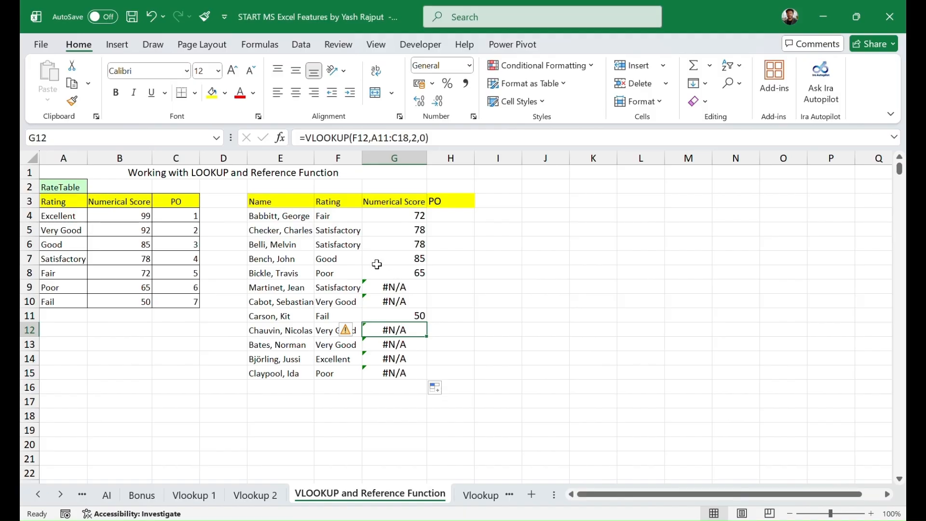
click(337, 289)
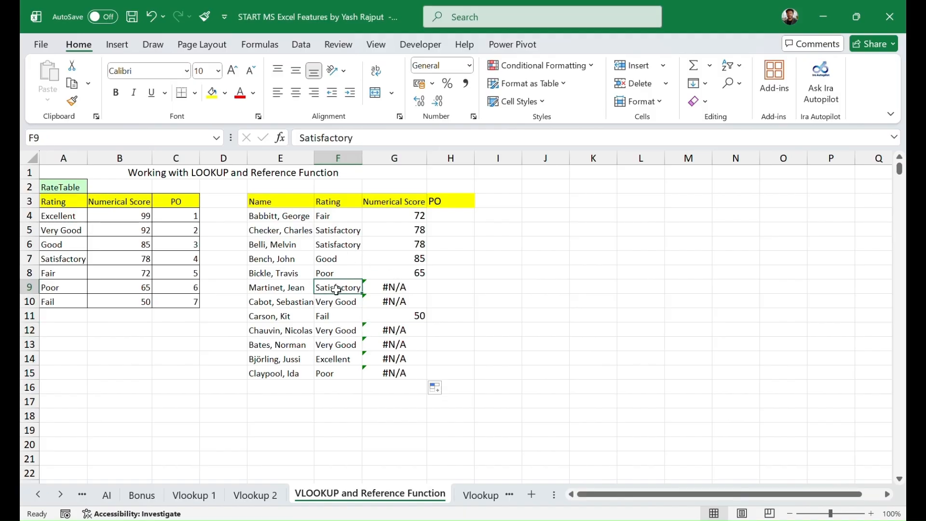
click(337, 304)
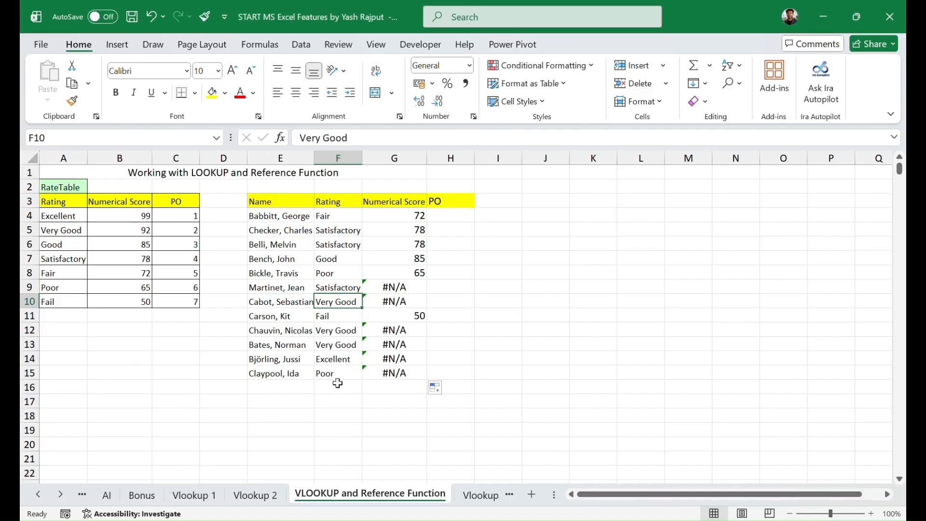
click(61, 262)
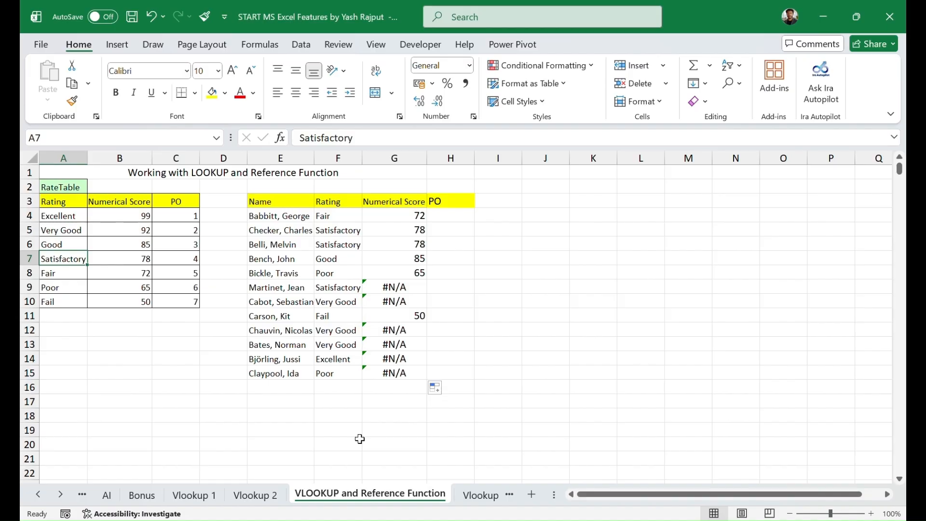
Compare the table array references in the VLOOKUP formulas of G4 and G5
click(400, 215)
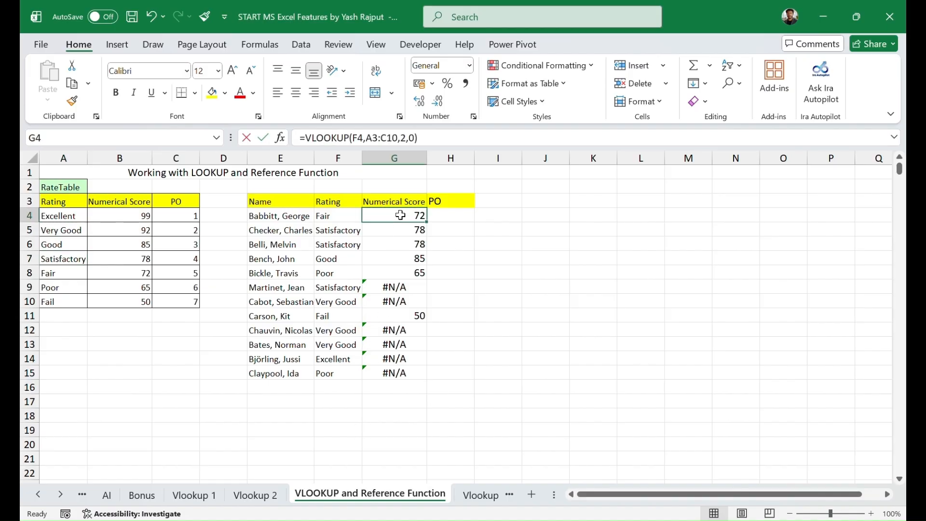
double_click(400, 216)
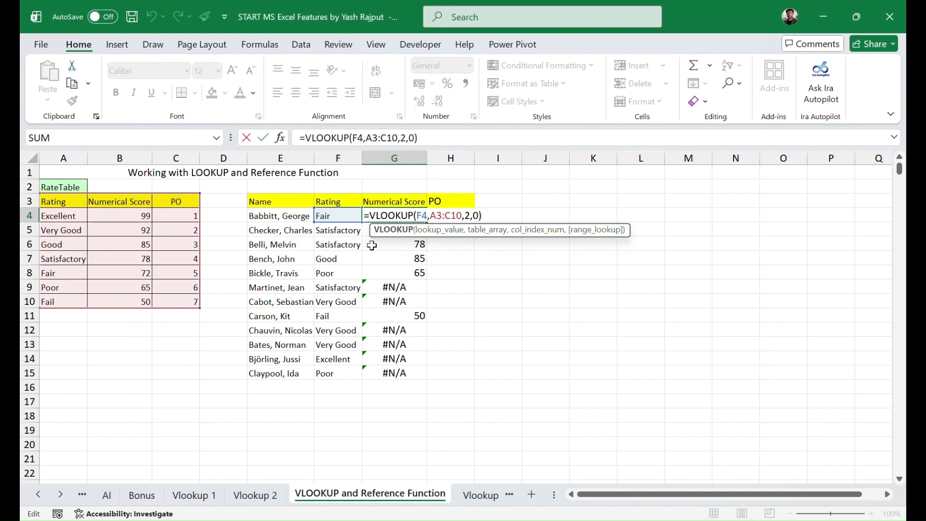
key(Return)
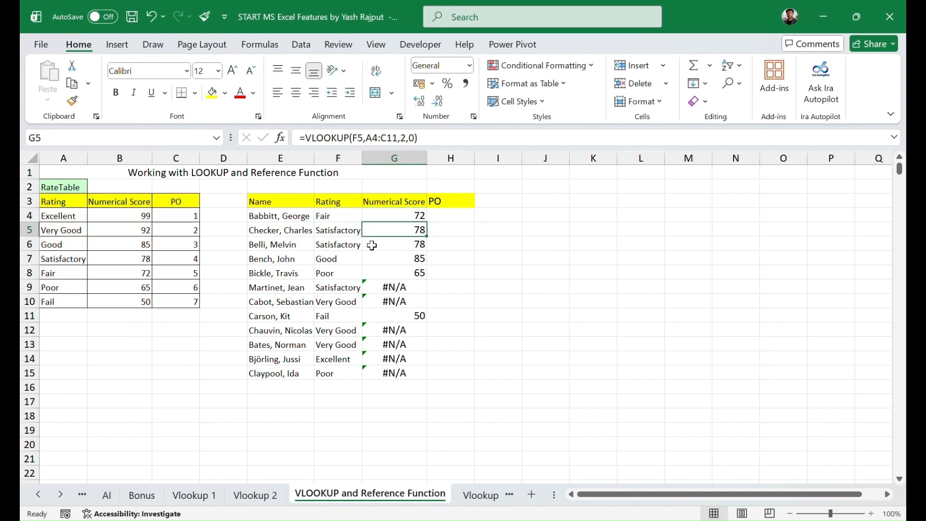
double_click(404, 229)
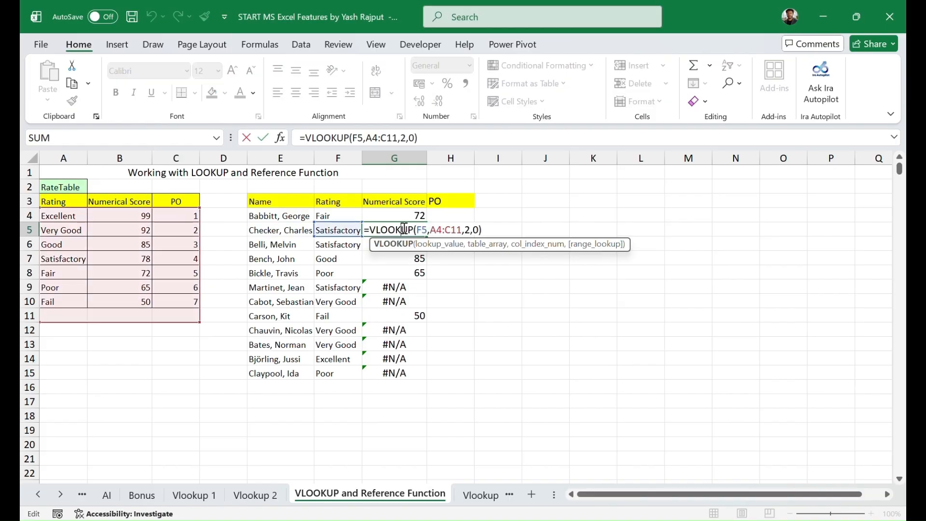
double_click(399, 215)
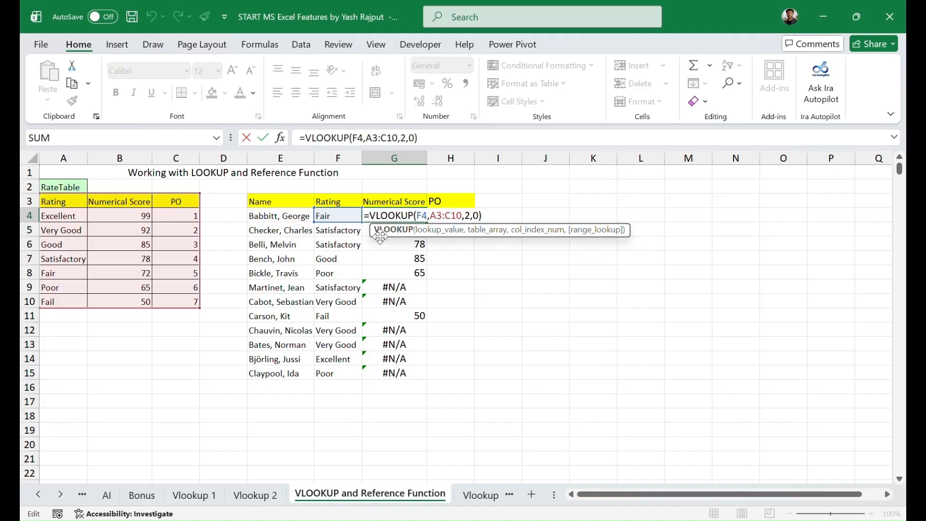
key(Return)
key(ctrl+Down)
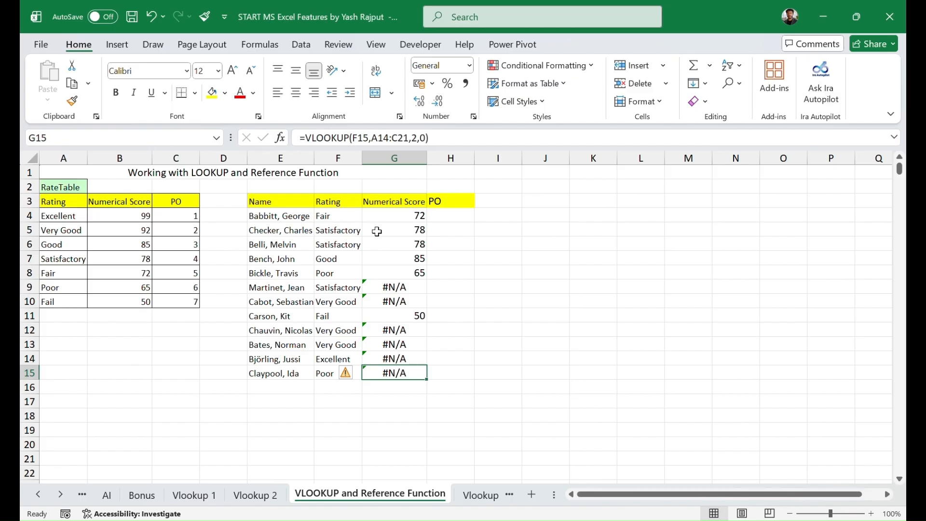
double_click(381, 231)
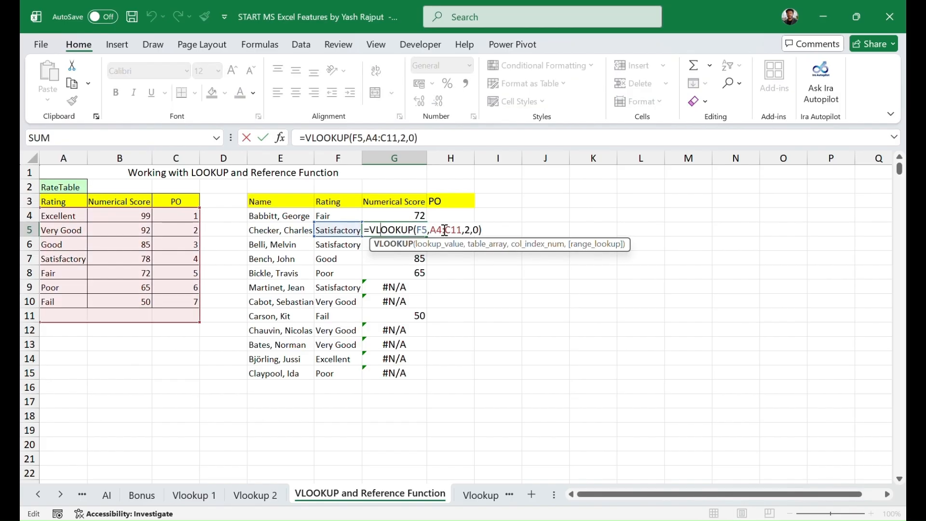
Examine which table array the copied VLOOKUP formulas in G7, G8, G9 and G15 refer to
click(394, 260)
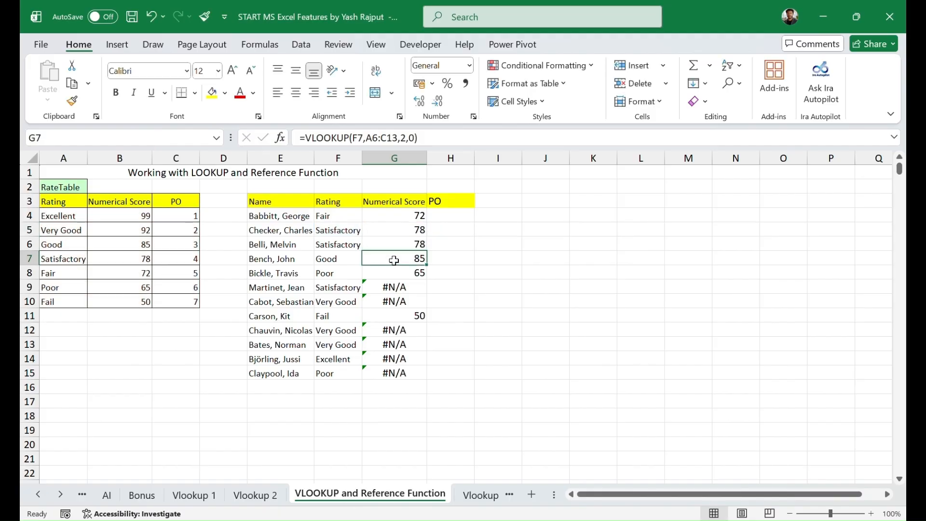
double_click(395, 260)
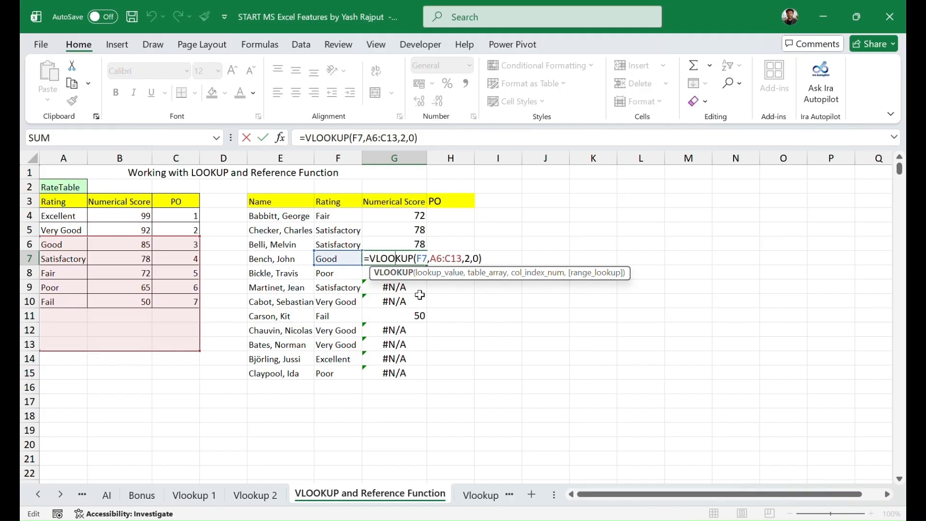
click(392, 288)
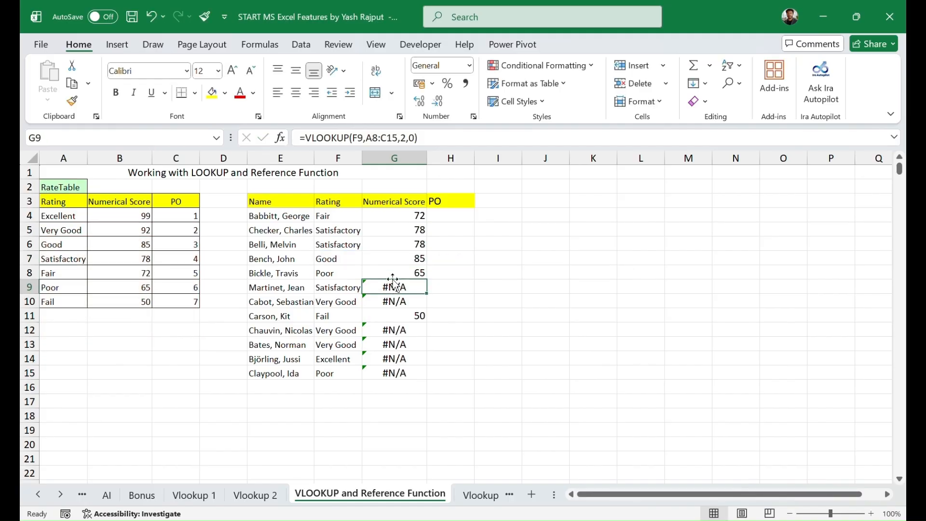
click(392, 274)
double_click(392, 273)
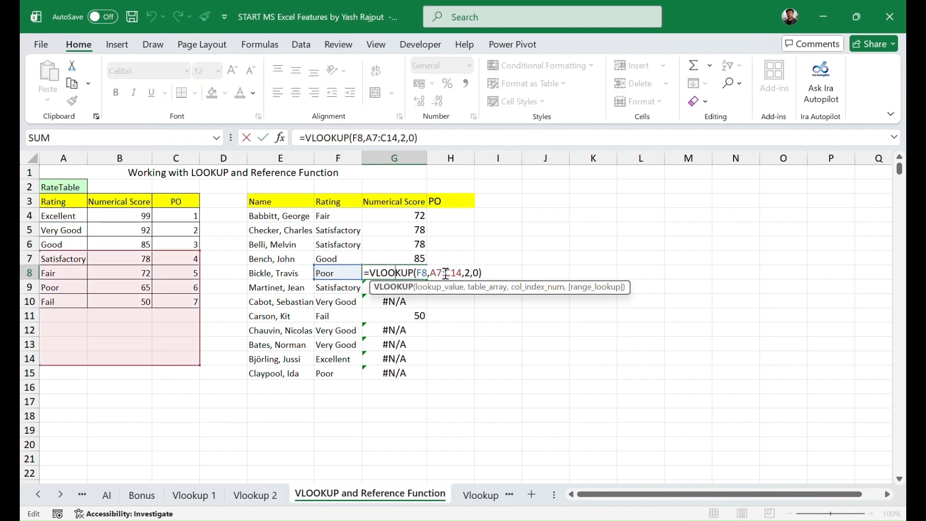
click(461, 303)
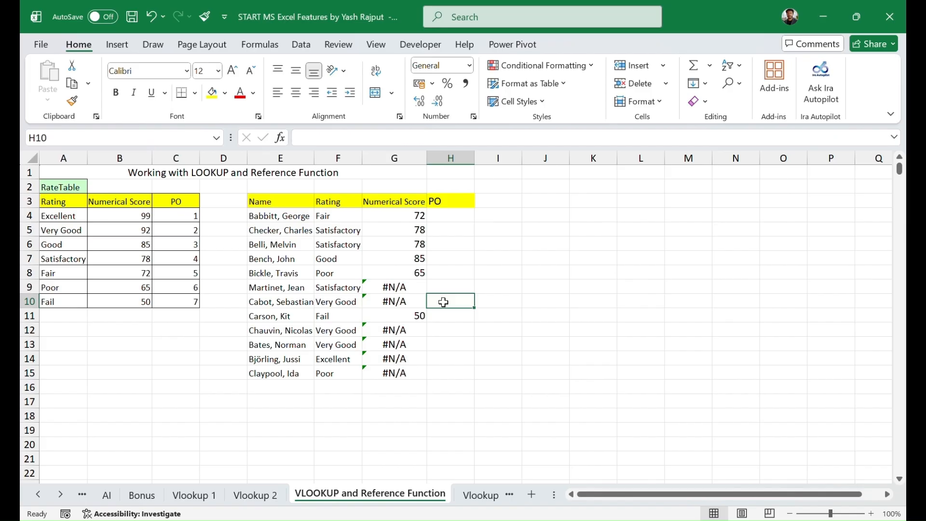
click(396, 289)
double_click(396, 288)
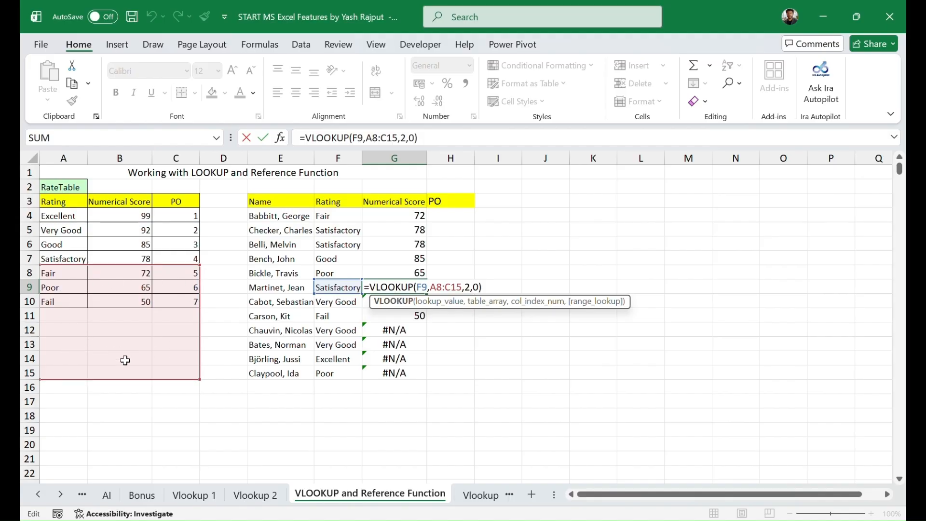
double_click(389, 374)
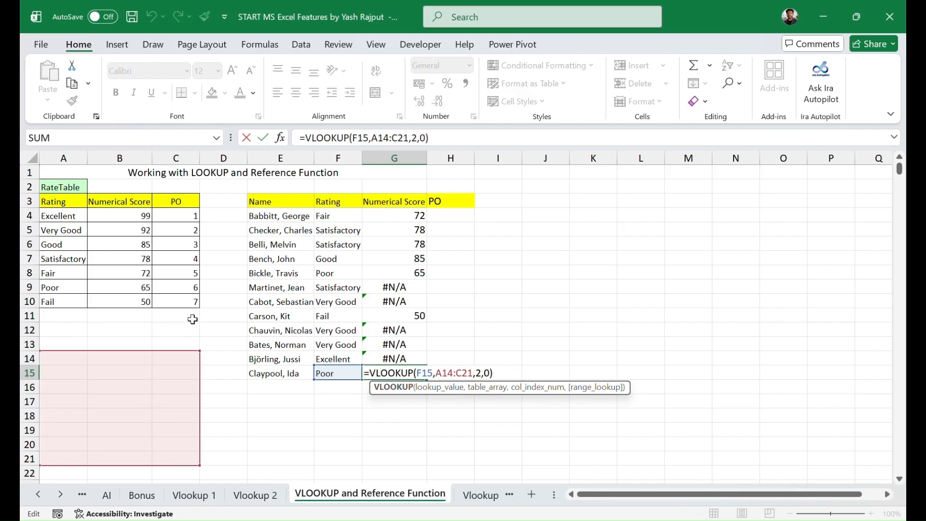
Make the G4 VLOOKUP's table array absolute as $A$3:$C$10 through Function Arguments and fill the formula down through G15
click(403, 215)
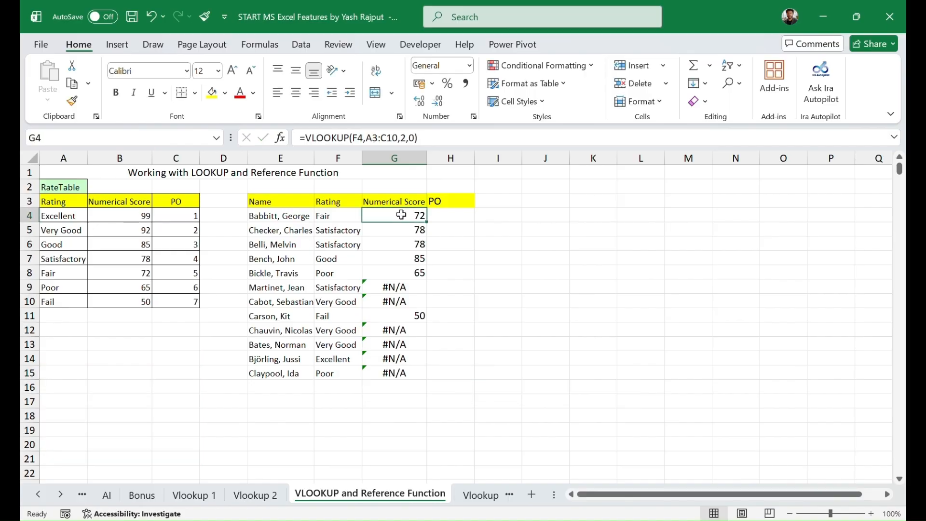
double_click(399, 218)
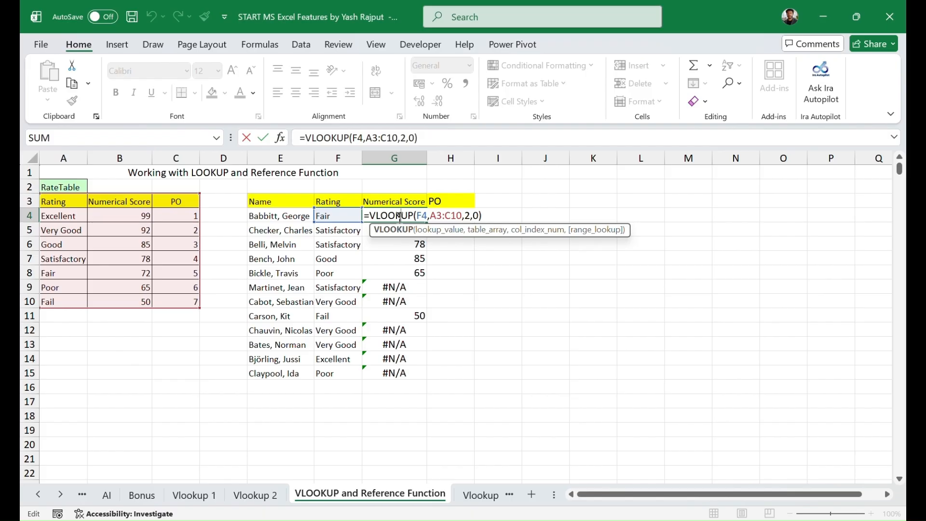
click(281, 141)
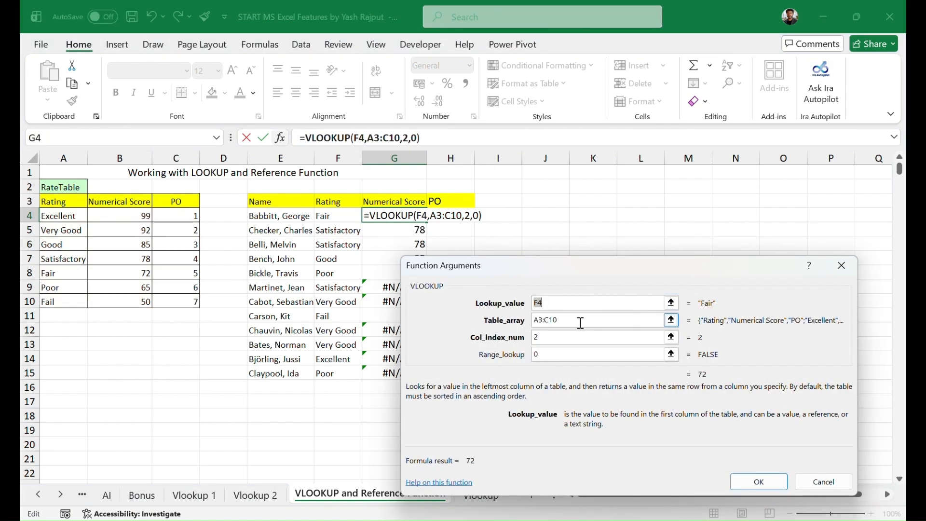
click(579, 322)
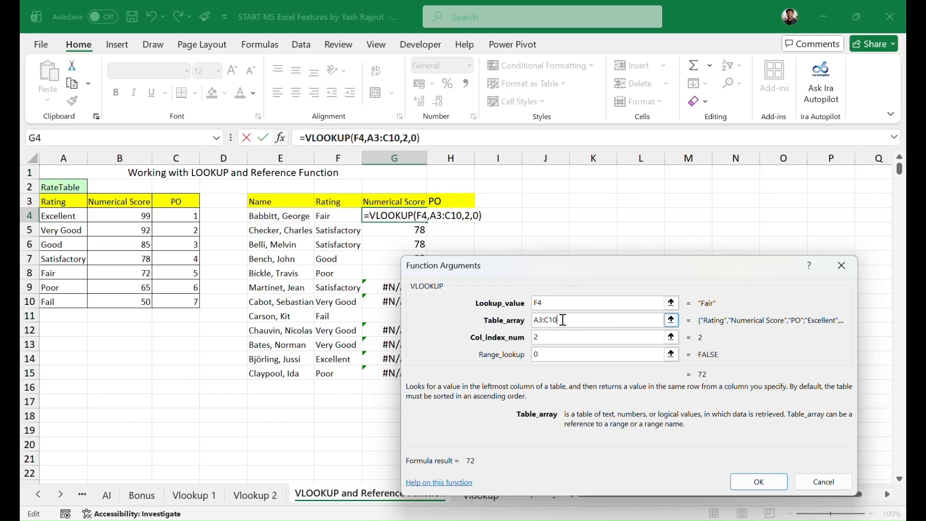
drag(558, 320, 529, 325)
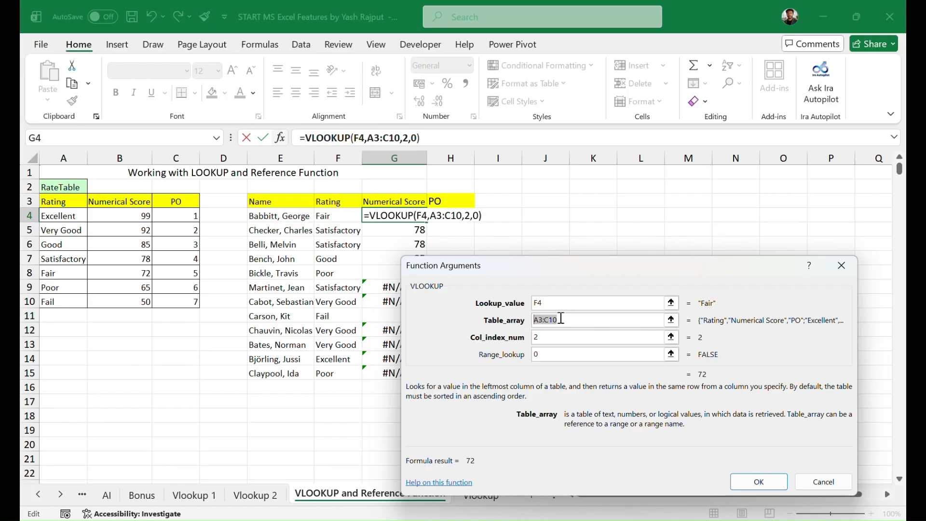
click(581, 320)
drag(564, 320, 527, 323)
key(F4)
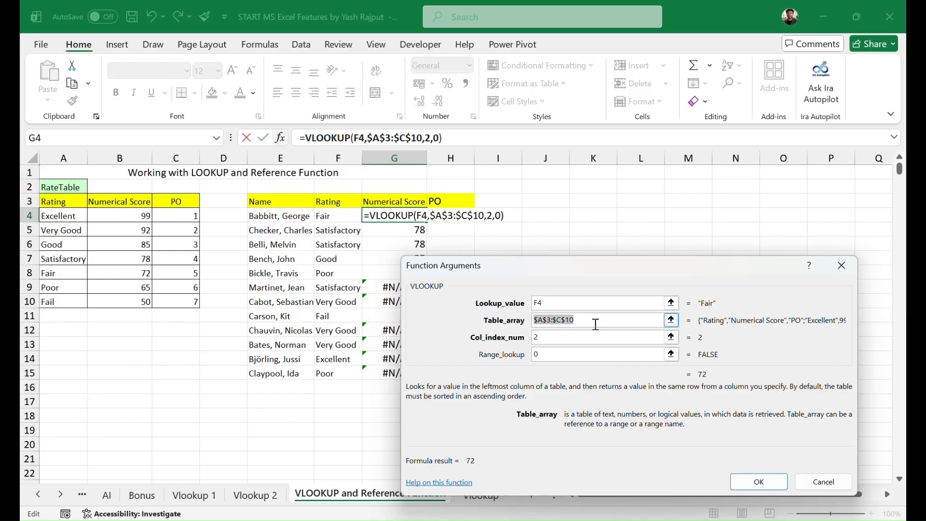
click(758, 483)
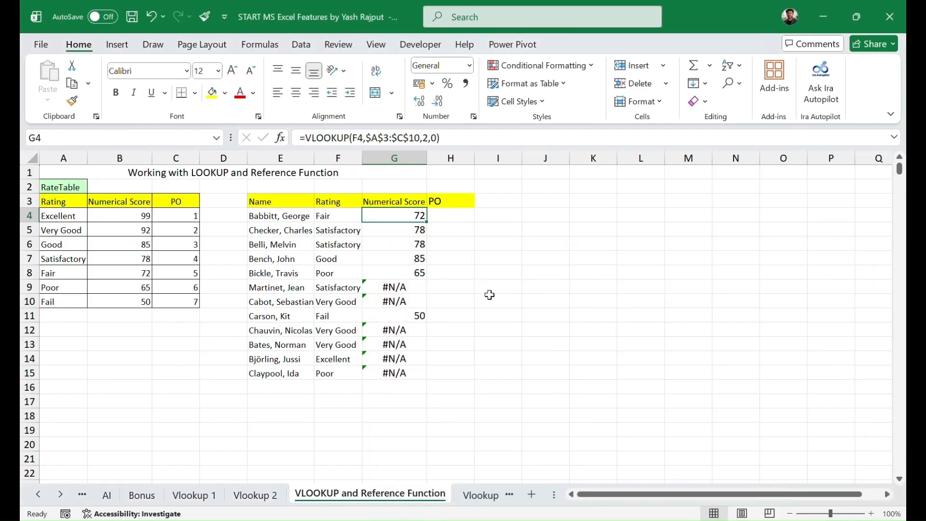
double_click(427, 223)
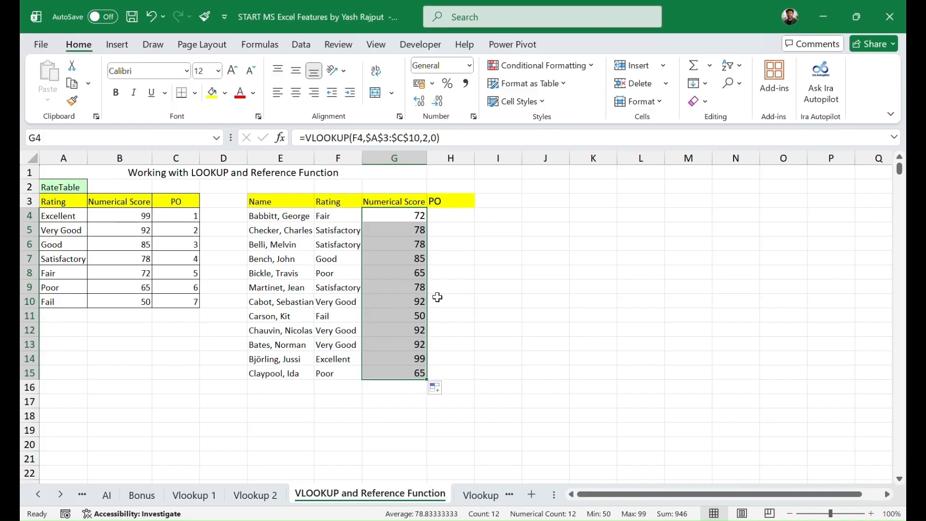
click(421, 426)
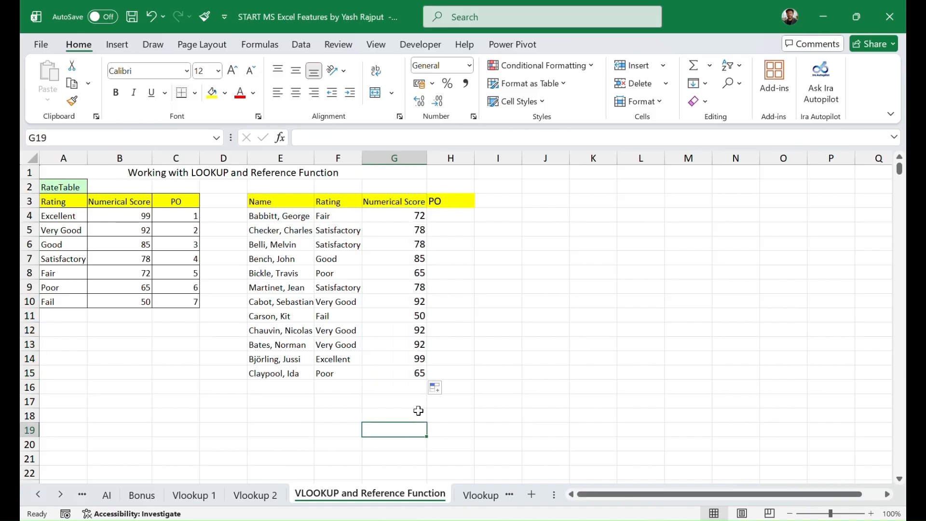
Check that the G4 and G15 formulas refer to the same locked RateTable range
double_click(394, 217)
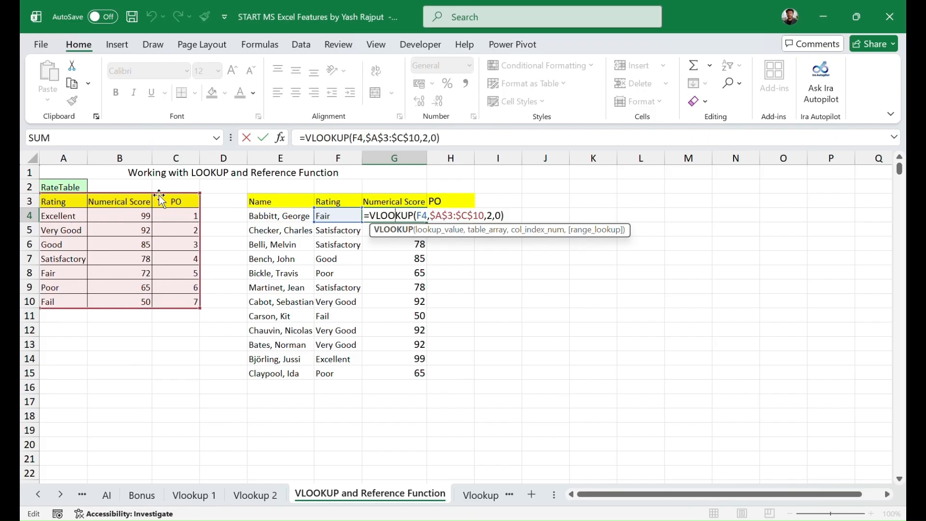
click(397, 374)
double_click(397, 374)
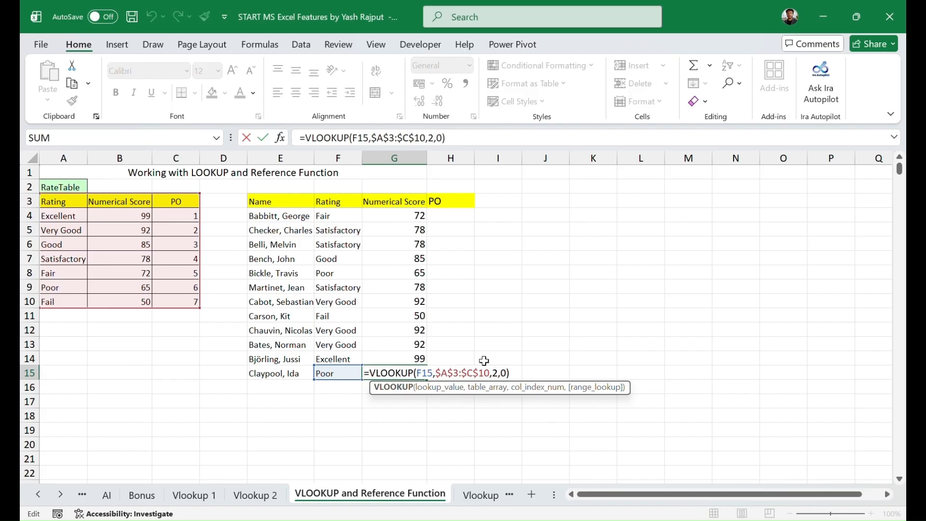
click(521, 315)
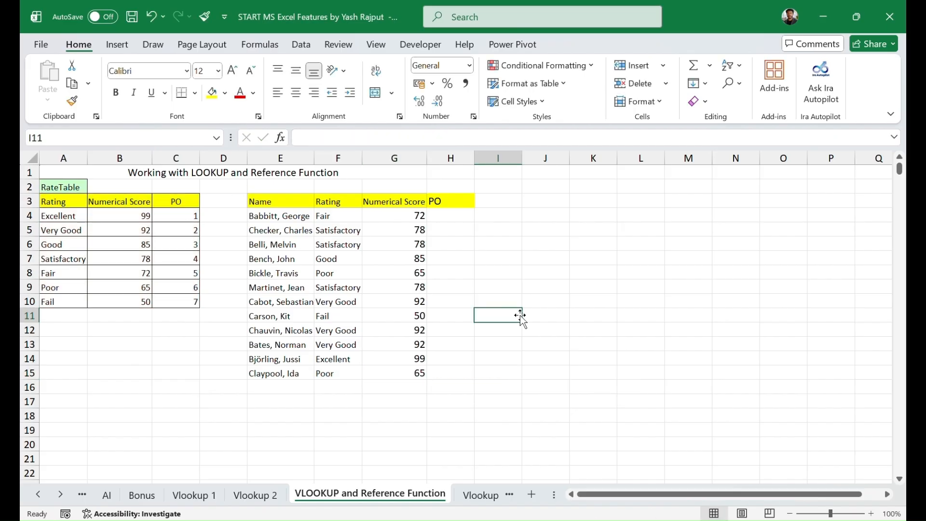
click(644, 387)
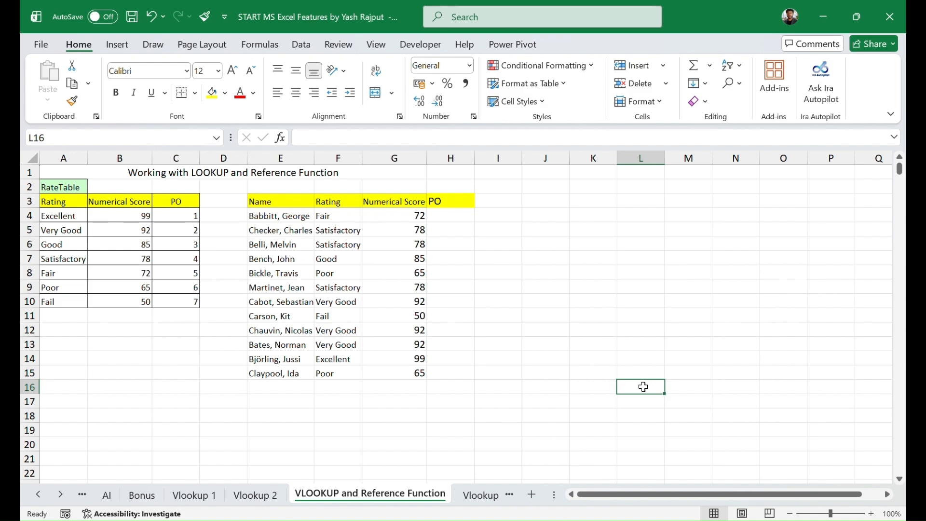
Enter =VLOOKUP(F4,A3:C10,3,0) in H4 to look up the first person's PO by rating with an exact match
click(444, 217)
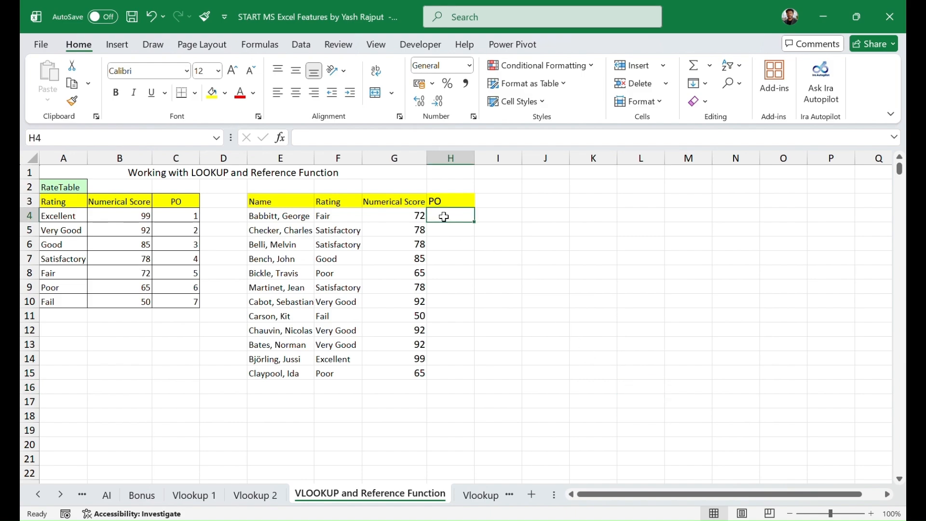
text(=)
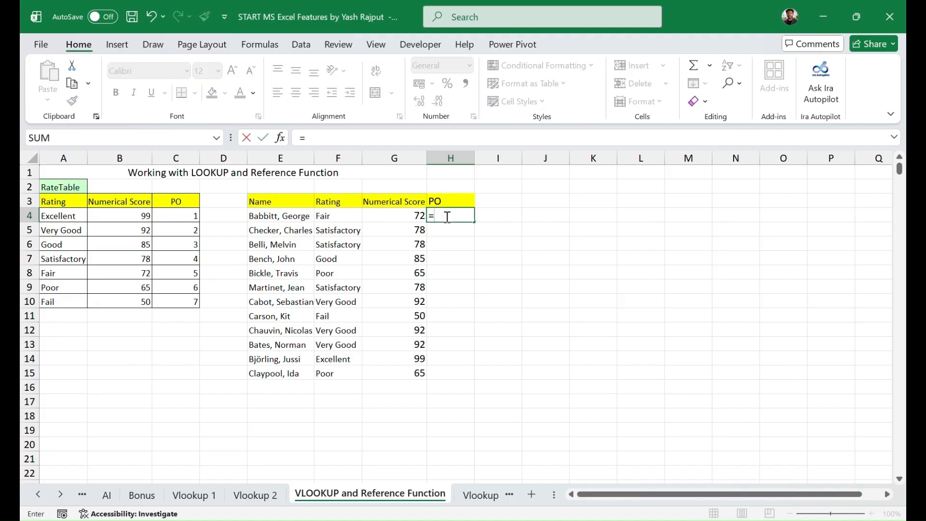
text(vloo)
key(Tab)
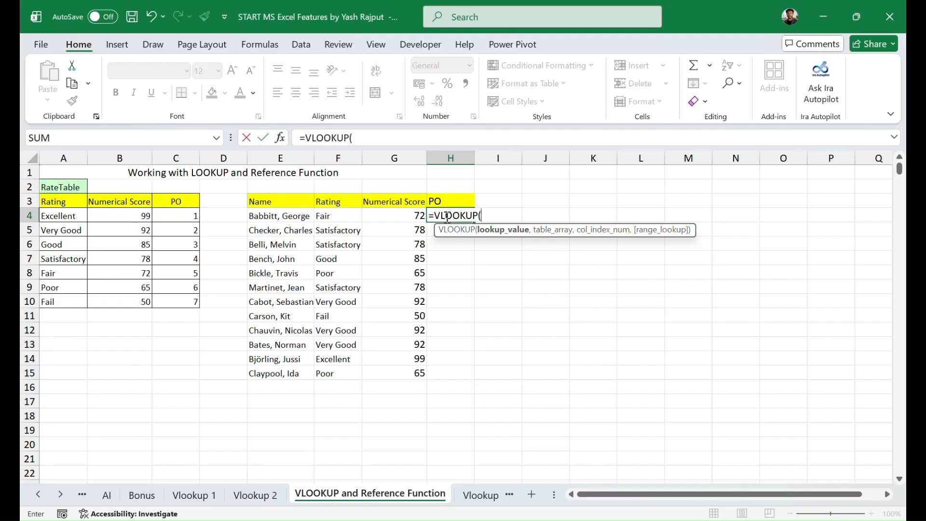
click(335, 217)
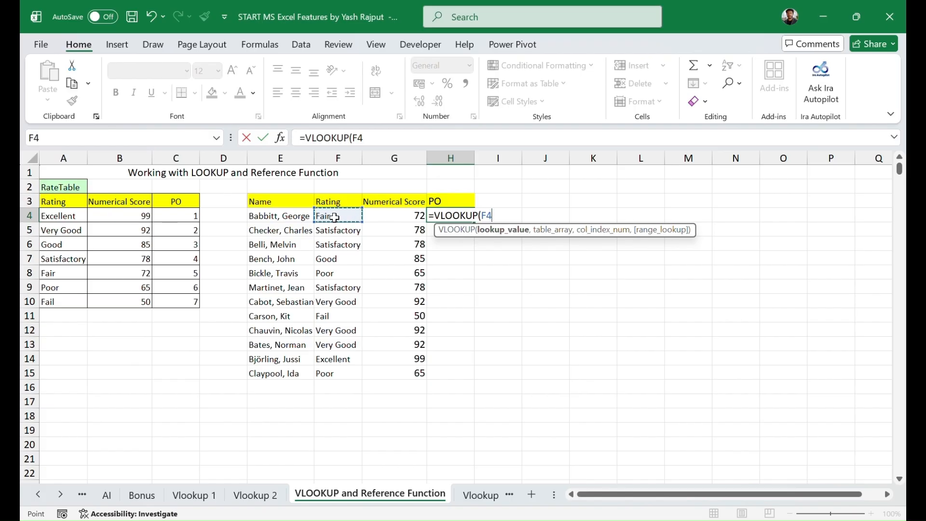
text(,)
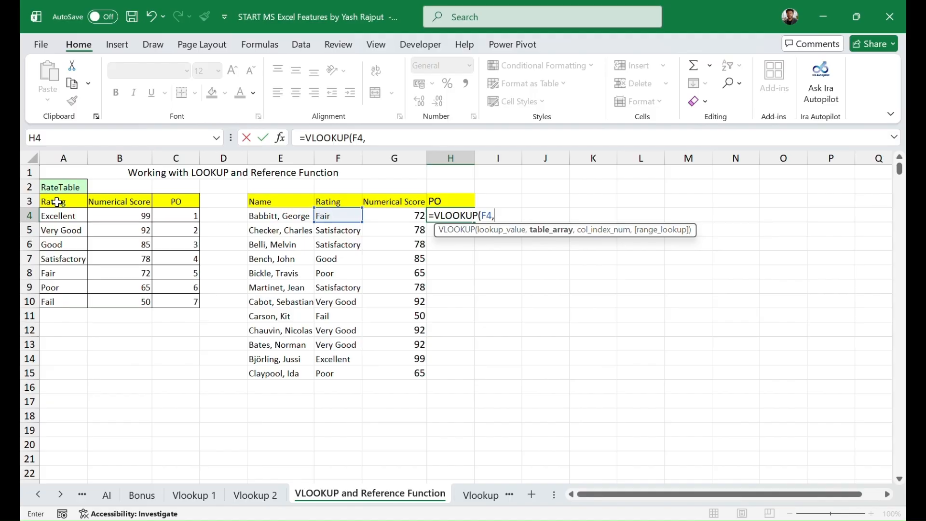
drag(57, 202, 184, 300)
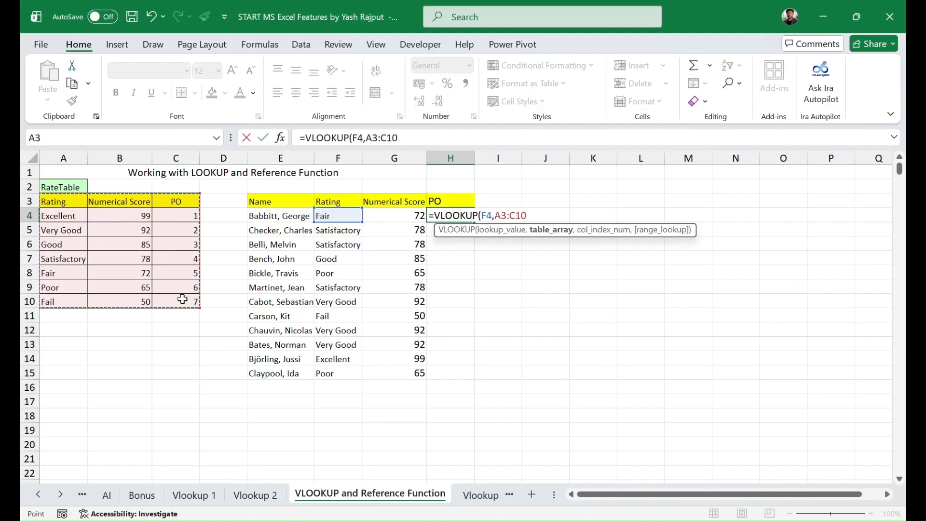
text(,)
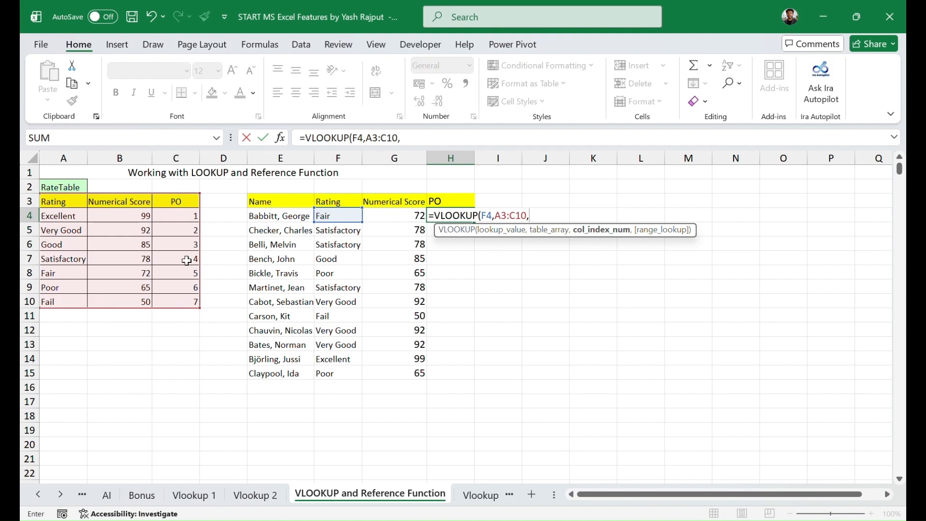
text(3,)
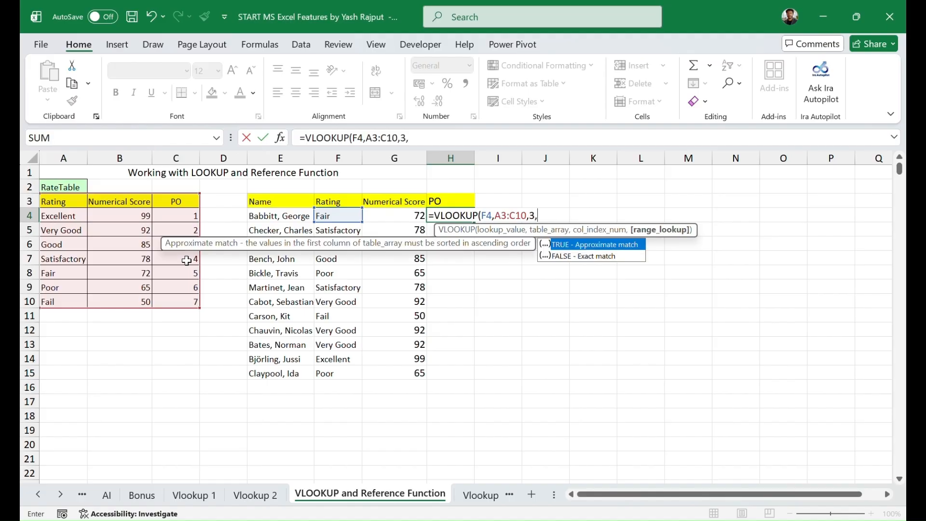
text(0))
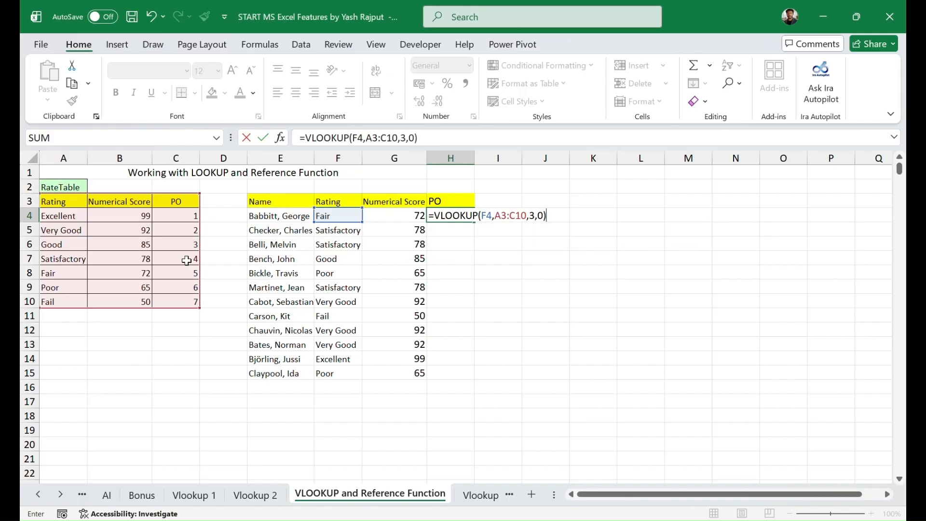
key(Return)
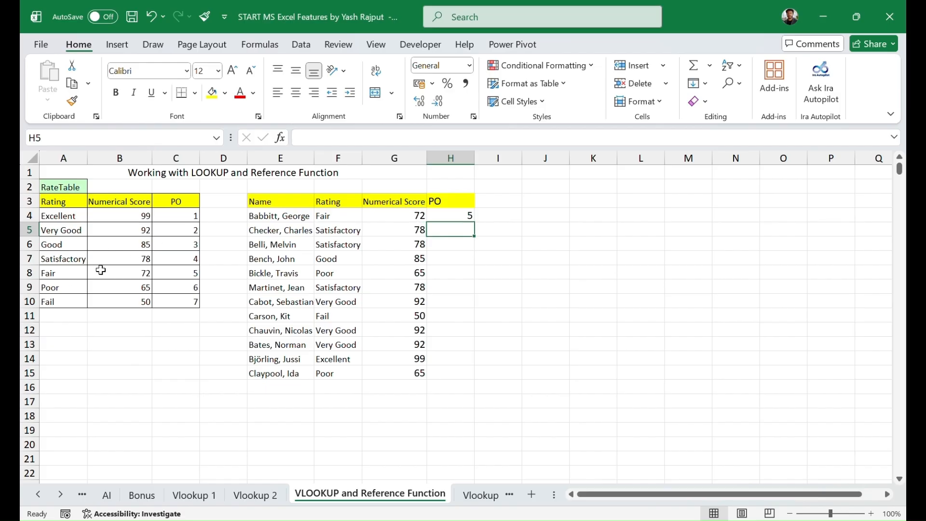
Fill the H4 PO formula down through H15
click(450, 216)
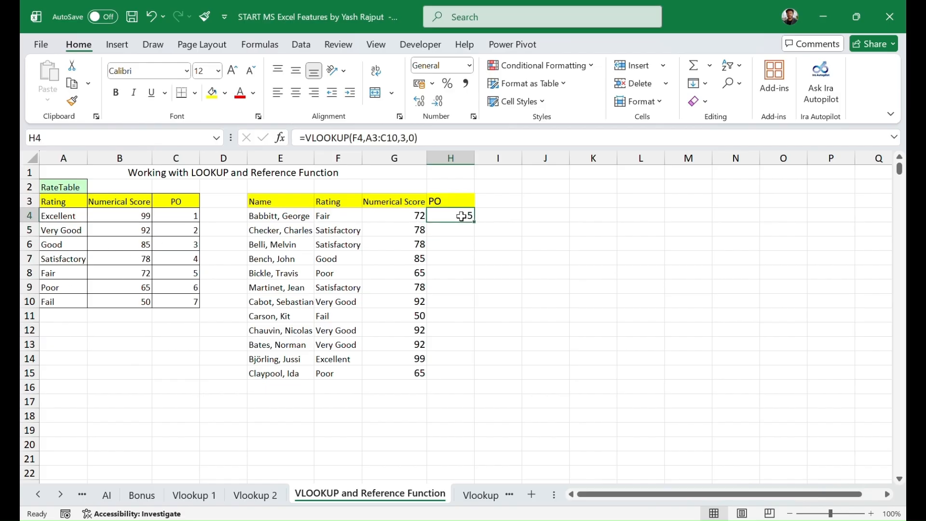
double_click(476, 221)
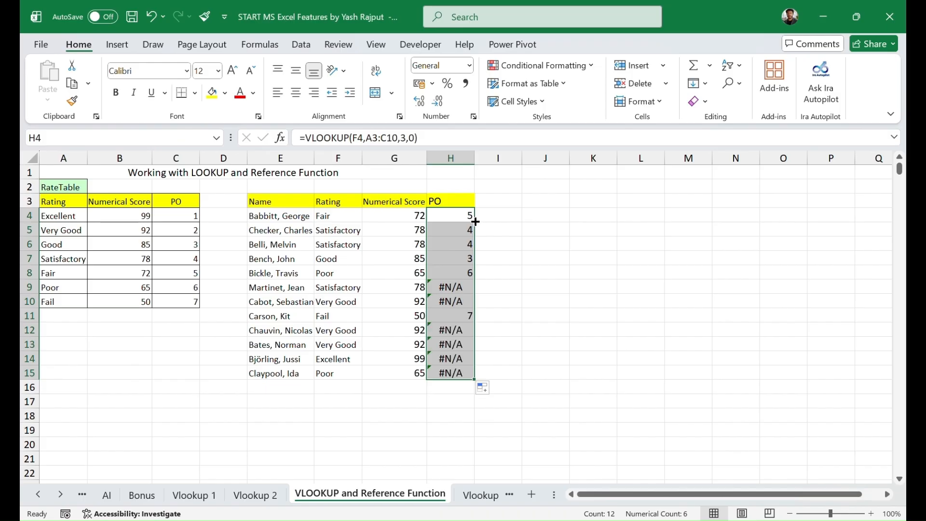
click(522, 284)
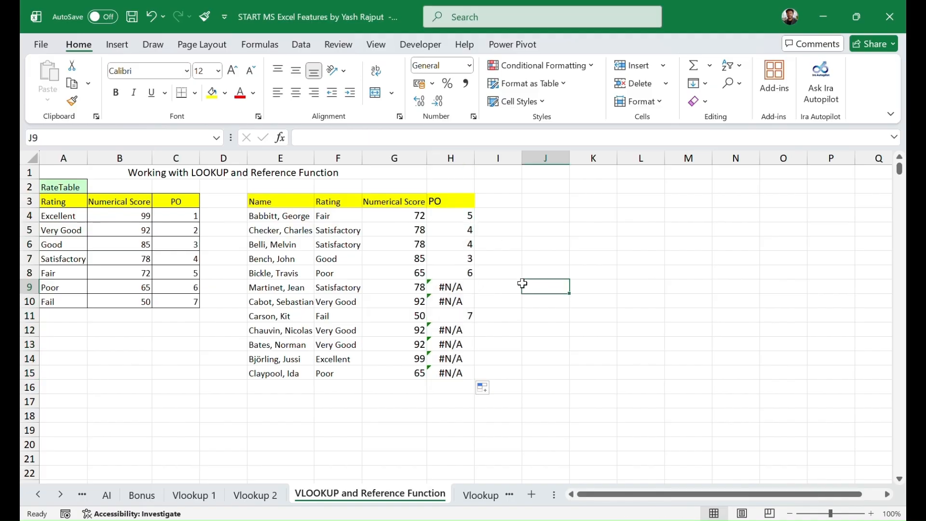
Examine which table array the copied PO formulas in H9 and H13 refer to
click(457, 287)
key(F2)
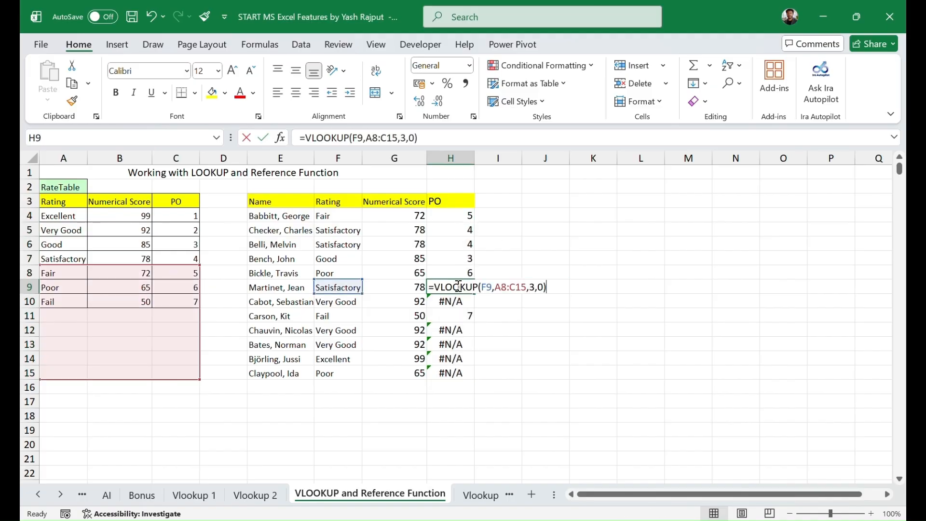
key(Return)
key(ctrl+Up)
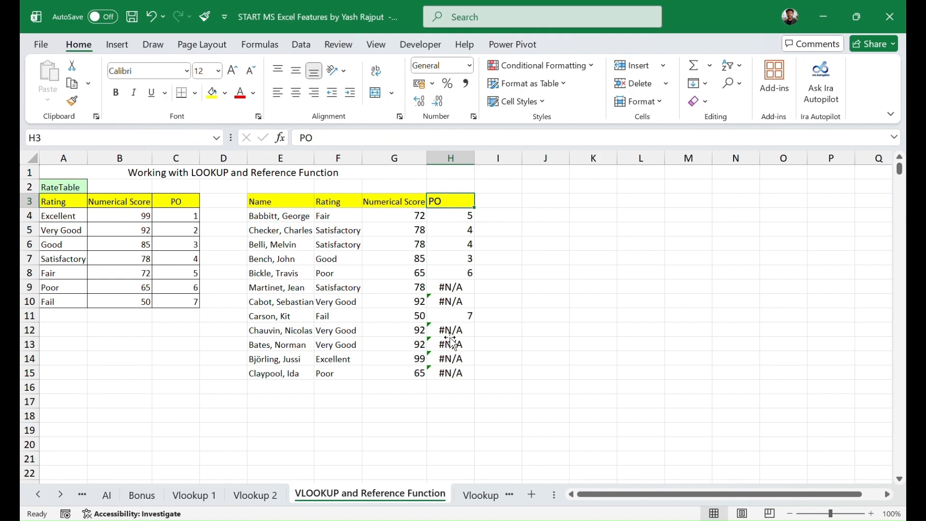
click(452, 343)
double_click(453, 344)
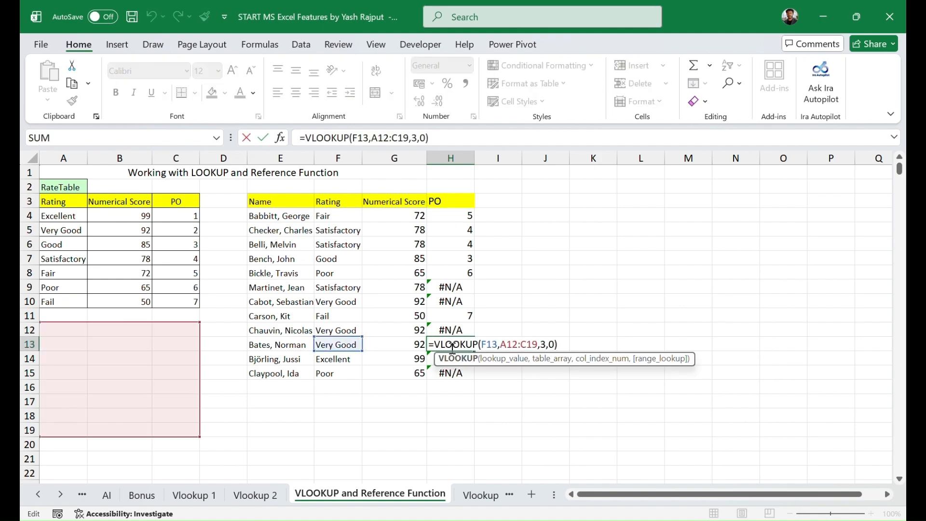
click(485, 394)
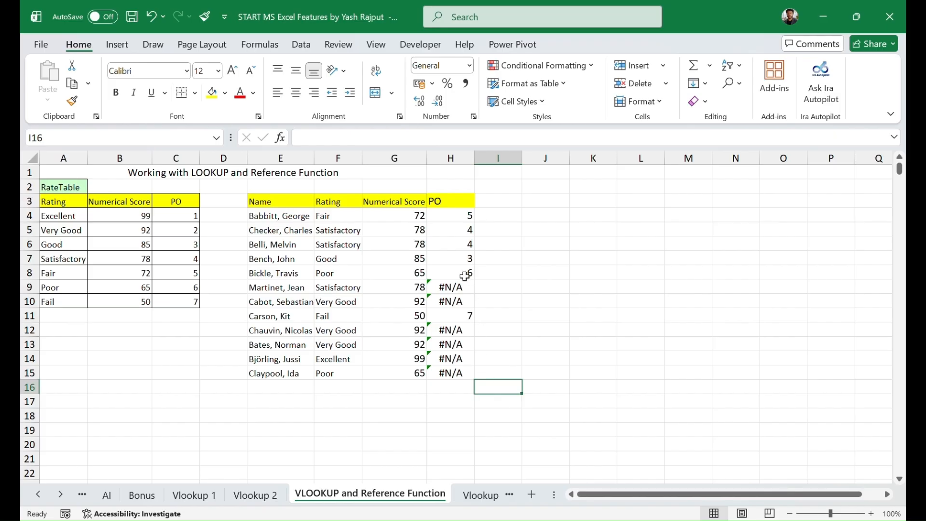
Open the H4 VLOOKUP in Function Arguments and select its whole Table_array reference for editing
click(457, 216)
double_click(457, 216)
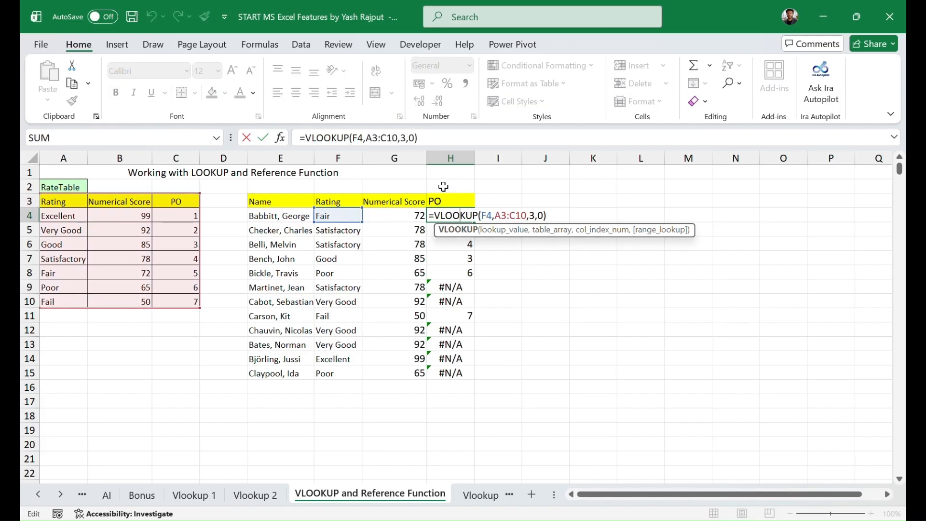
click(280, 138)
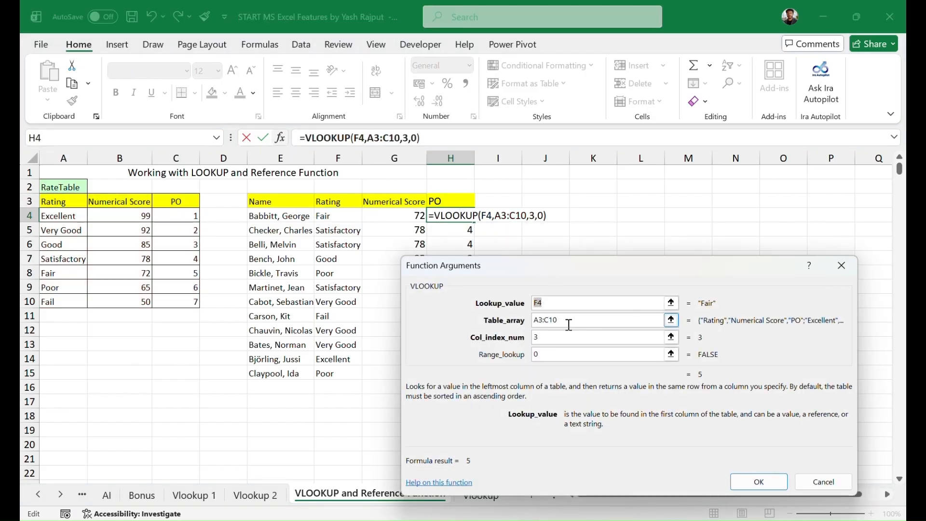
click(567, 326)
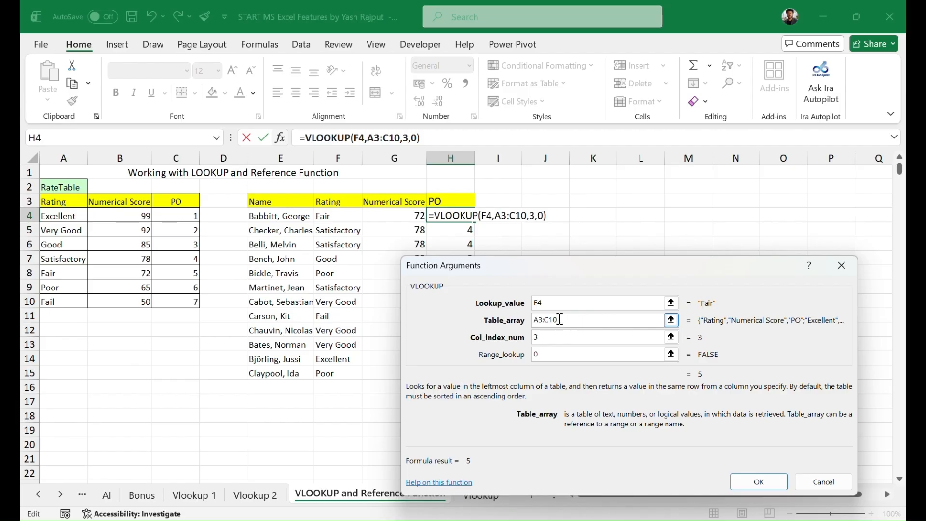
drag(565, 322, 533, 324)
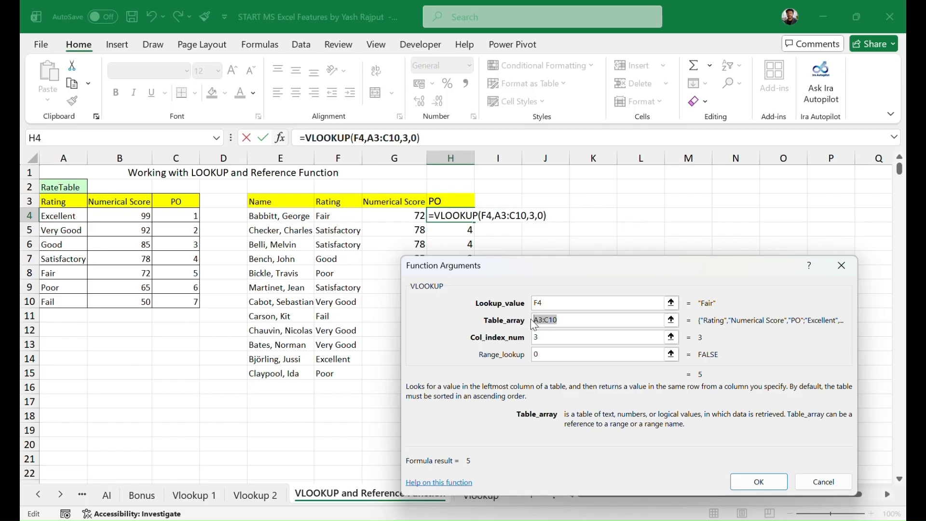
Make the table array in H4's VLOOKUP absolute as $A$3:$C$10 and fill the formula down the PO column to H15
click(579, 320)
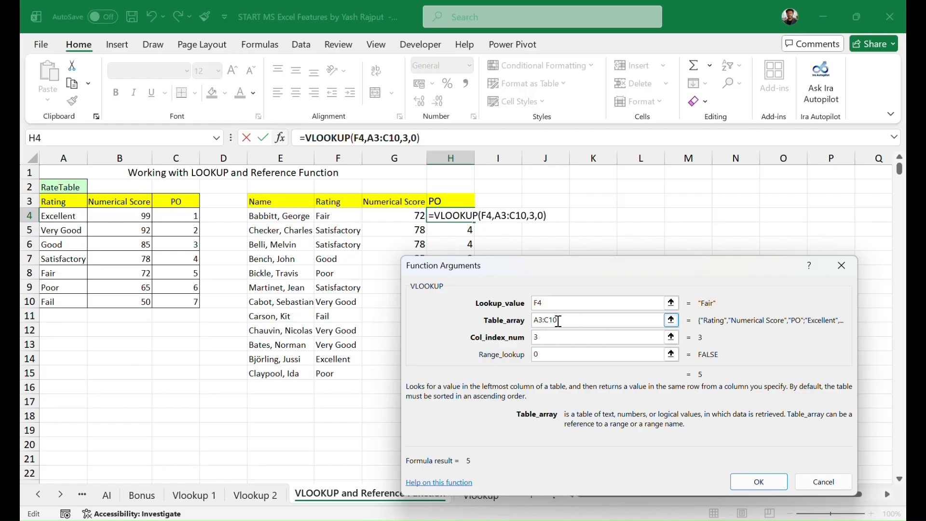
drag(559, 320, 531, 327)
key(F4)
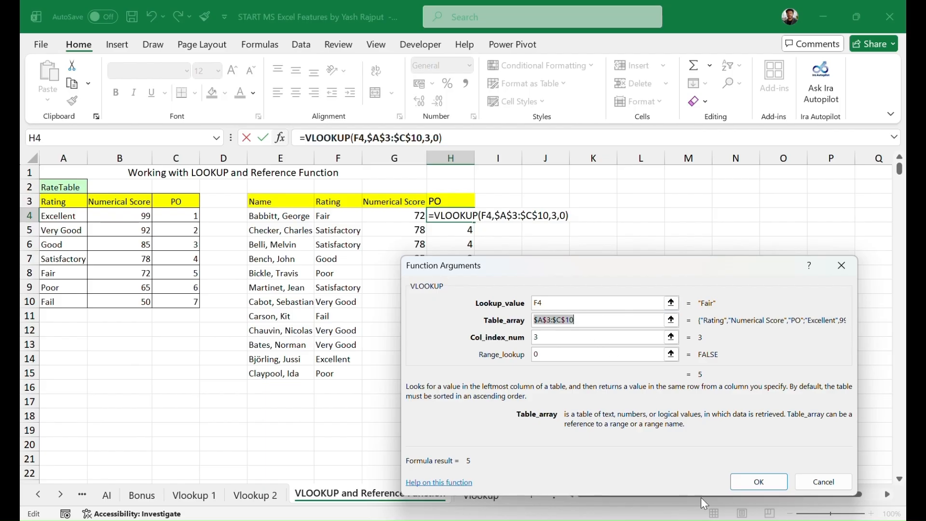
click(759, 483)
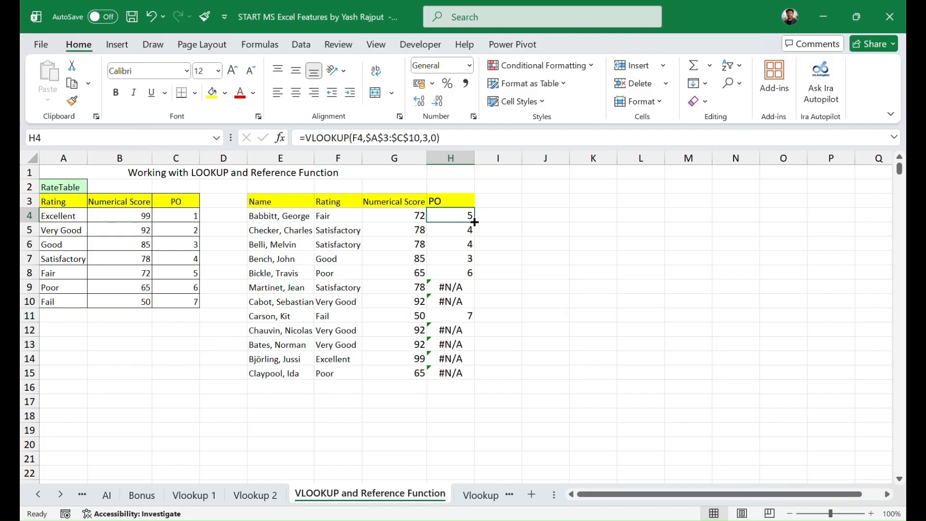
double_click(474, 222)
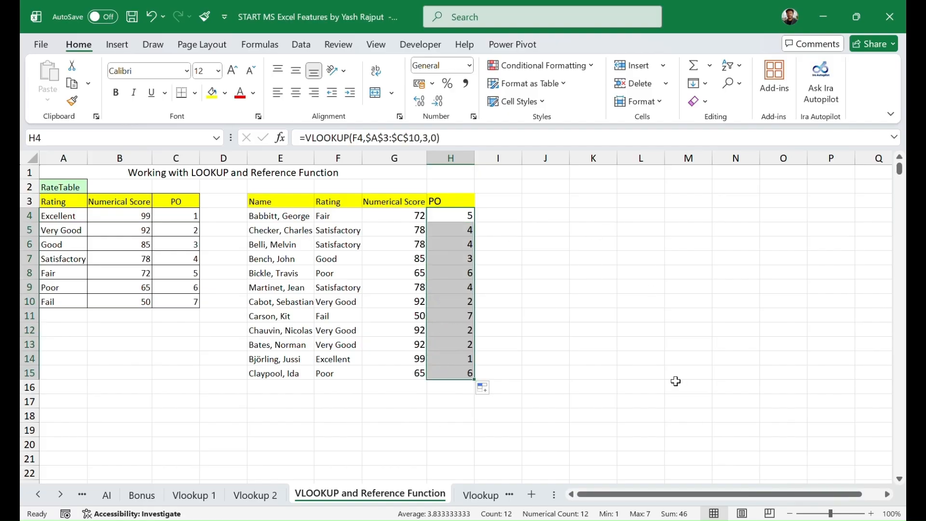
click(629, 303)
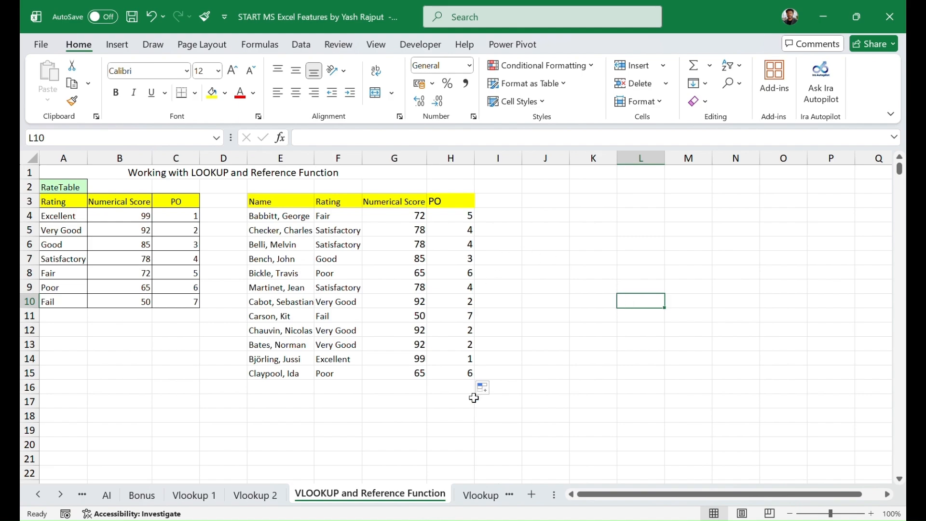
Inspect the cell references in the VLOOKUP formulas of the first and last PO cells, H4 and H15
click(460, 216)
double_click(461, 216)
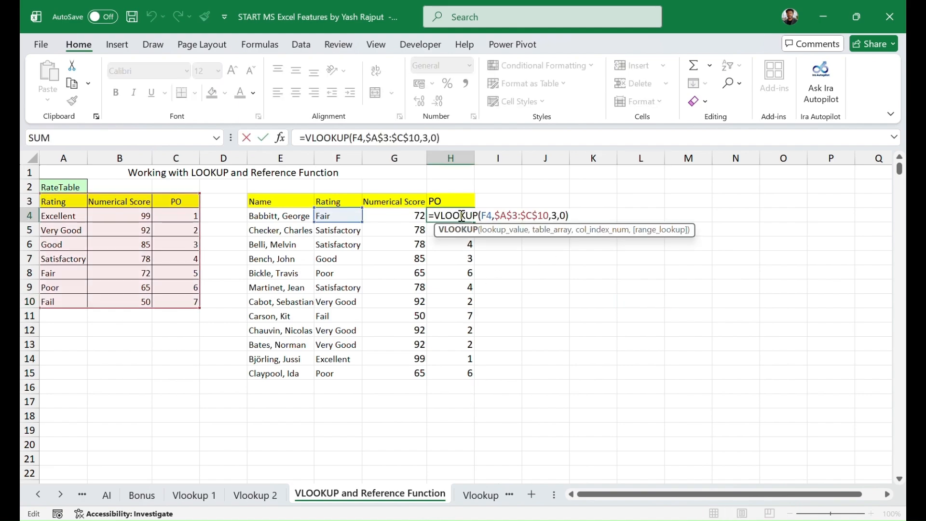
click(460, 375)
double_click(460, 374)
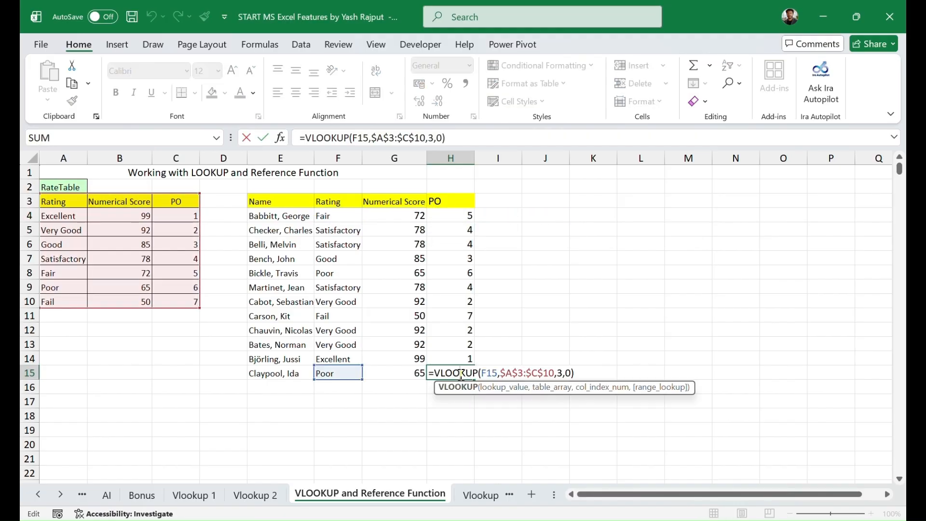
click(567, 306)
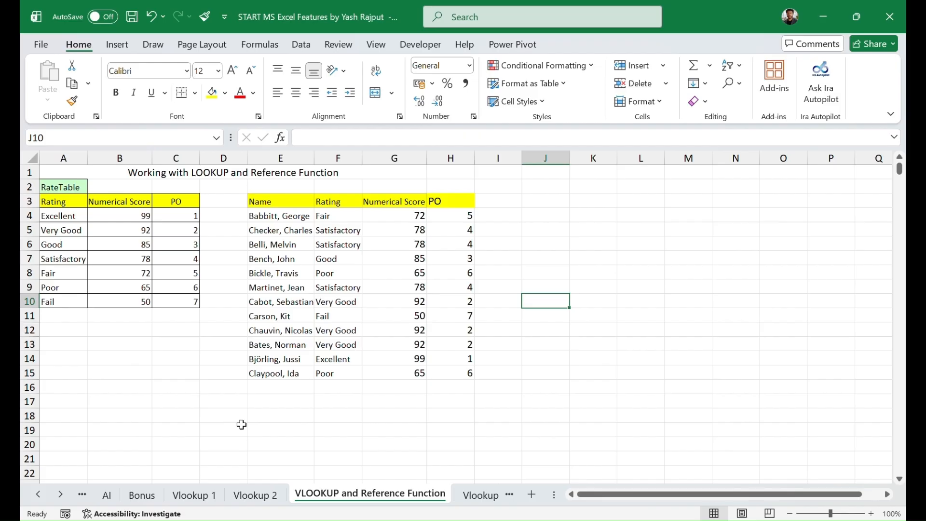
click(416, 30)
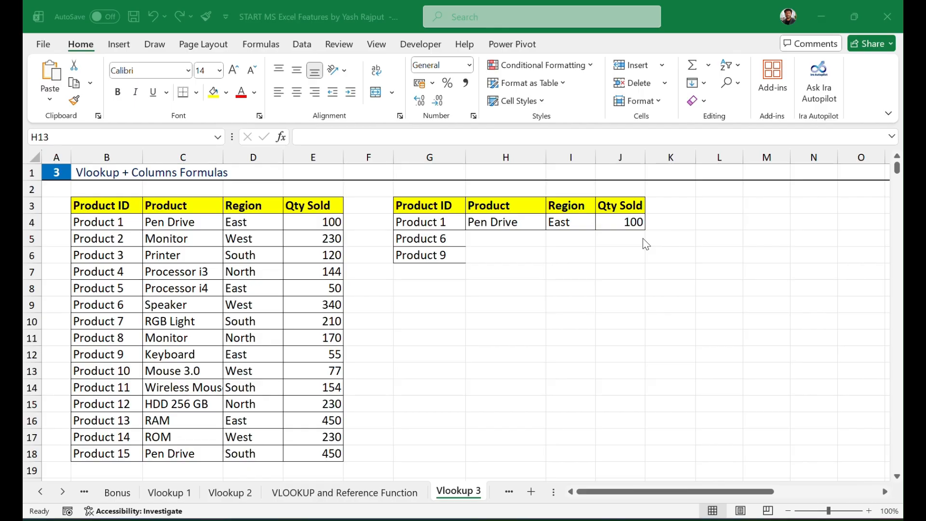
On the Vlookup 3 sheet, enter =VLOOKUP(G5,B3:E18,2,0) in H5 and check the result against the source table
click(490, 241)
text(=vloo)
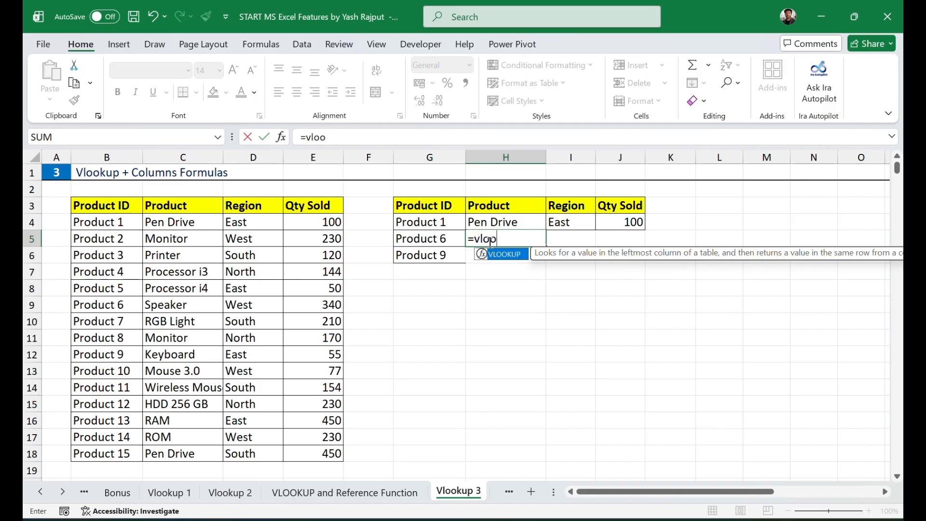
key(Tab)
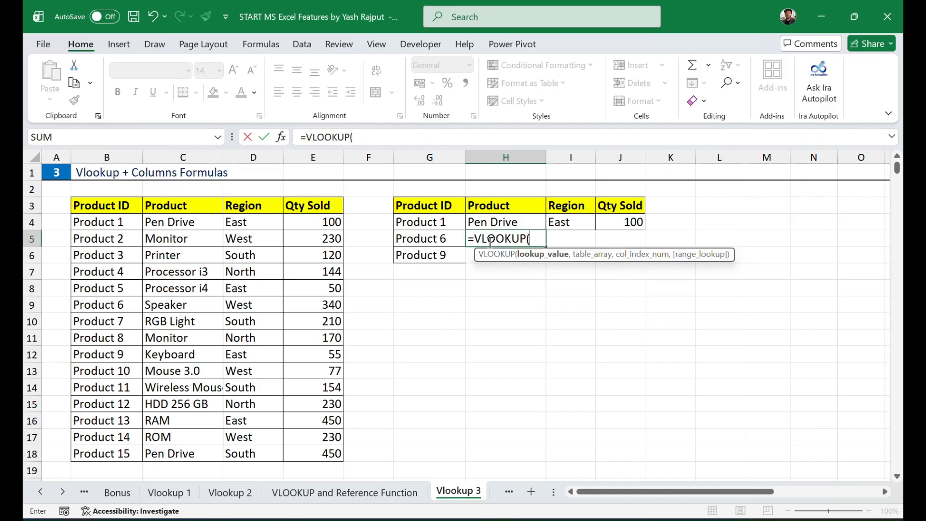
click(422, 241)
text(,)
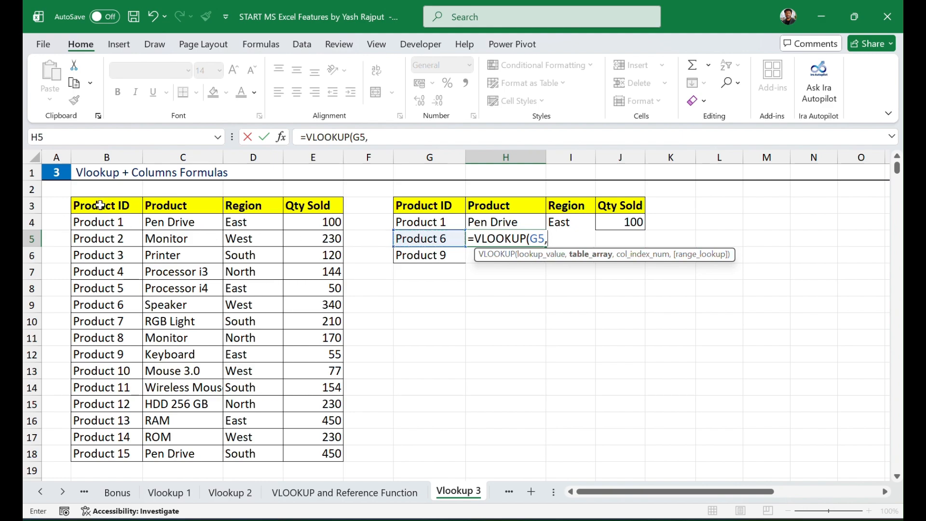
drag(99, 206, 310, 451)
text(,)
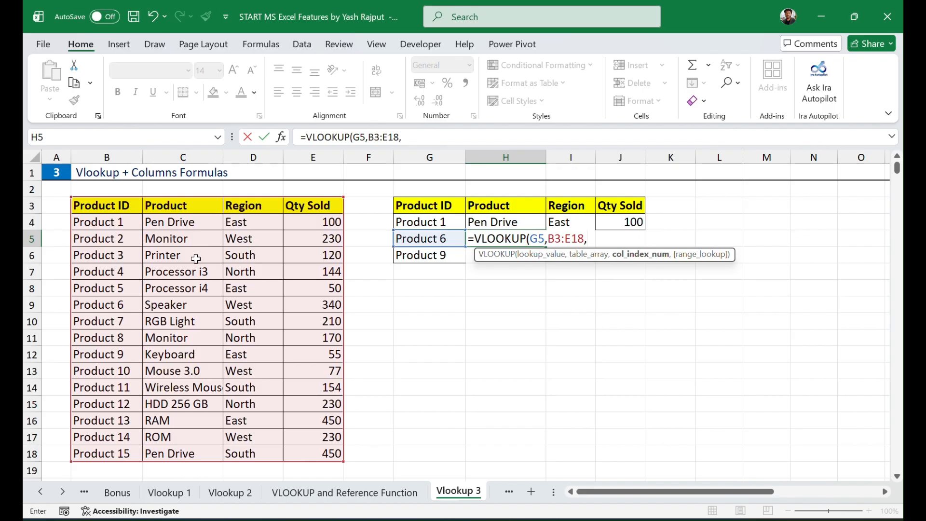
text(2,)
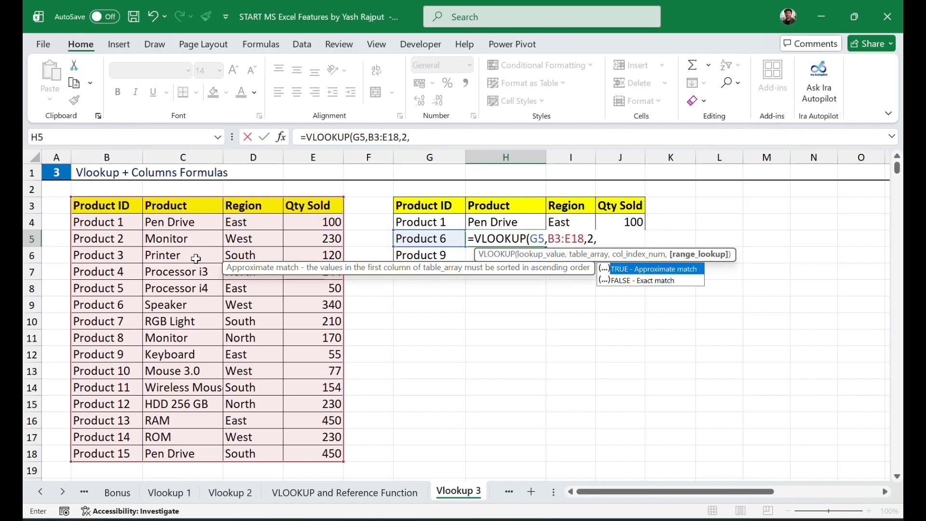
text(0))
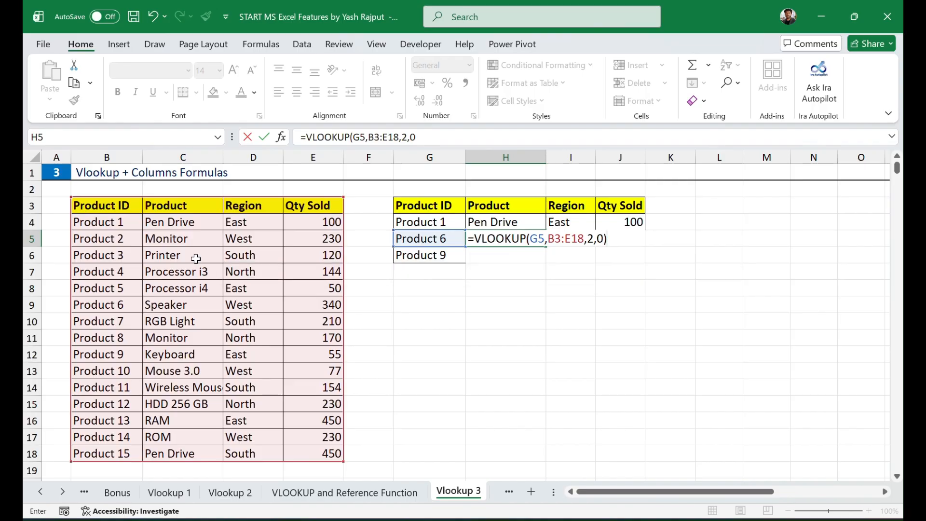
key(Return)
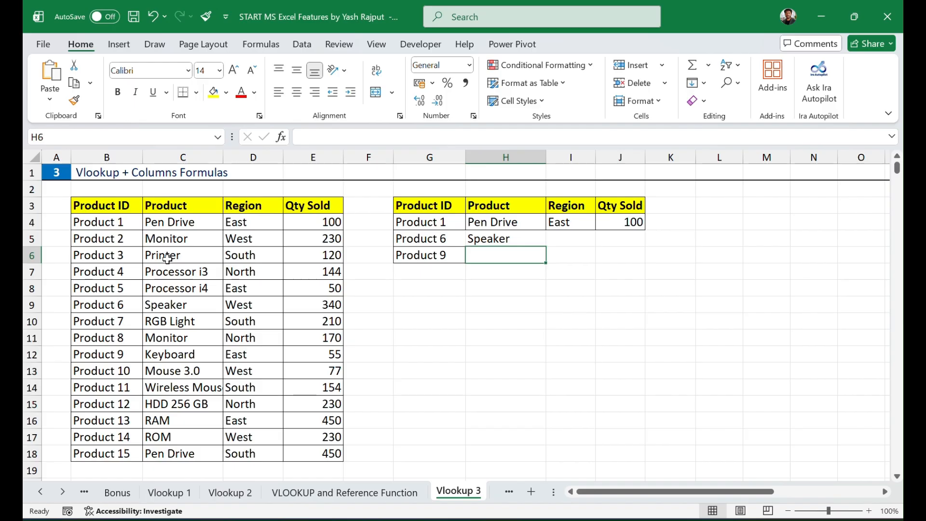
click(190, 308)
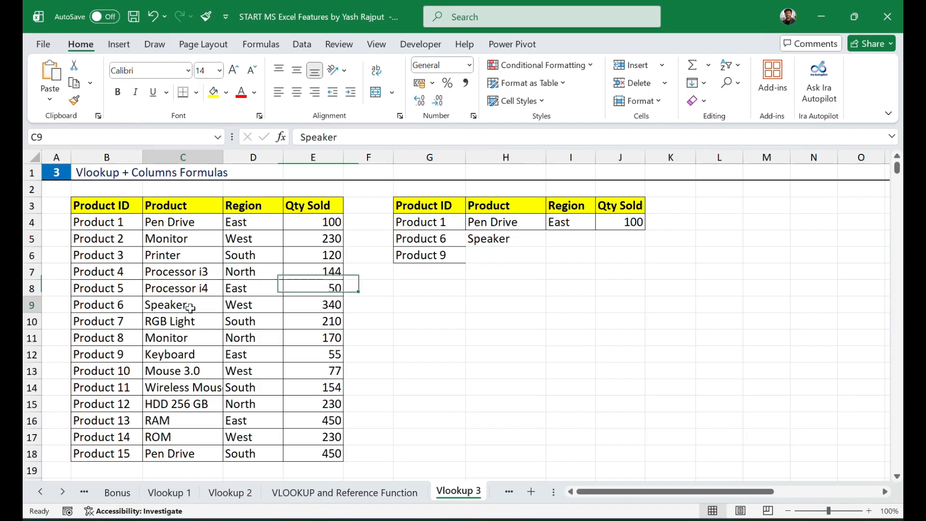
Fill the H5 lookup formula across the Region and Qty Sold cells to J5
click(504, 238)
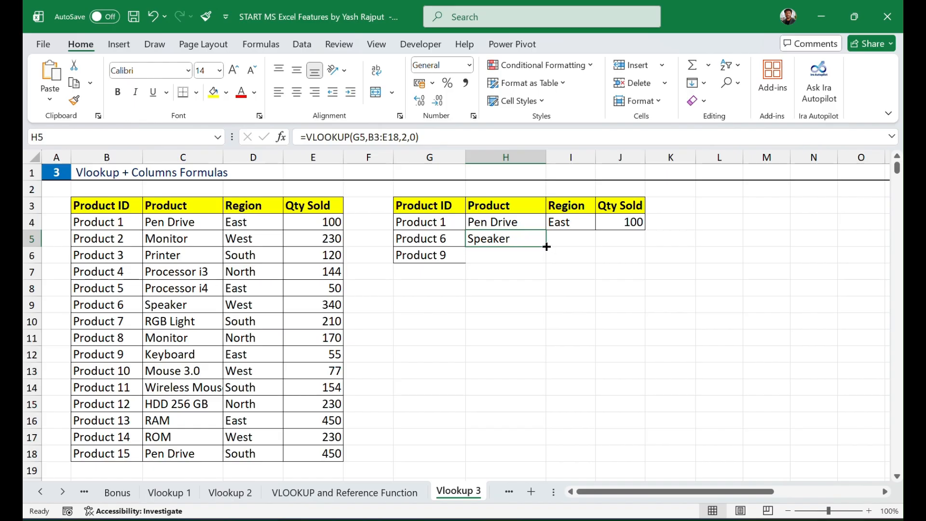
drag(547, 246, 644, 245)
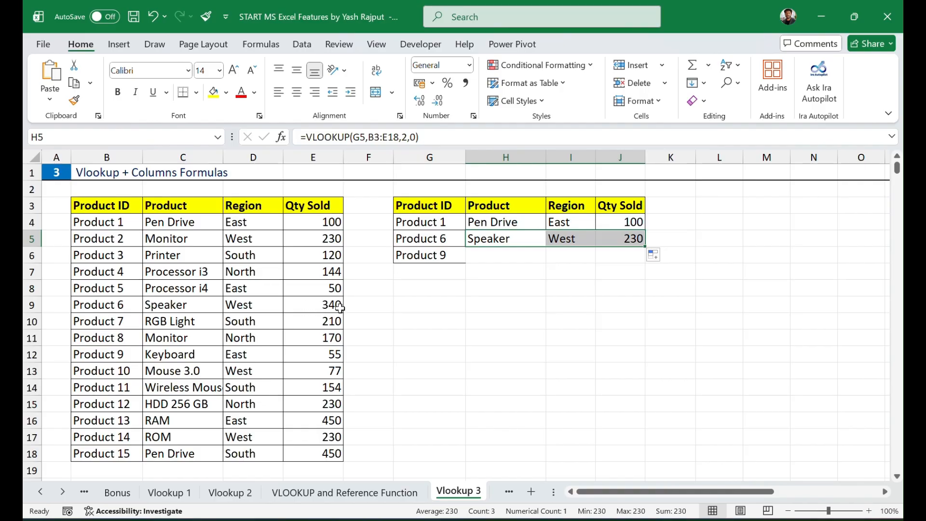
Examine how the references and column index compare across the lookup formulas in H5, I5 and J5
click(579, 240)
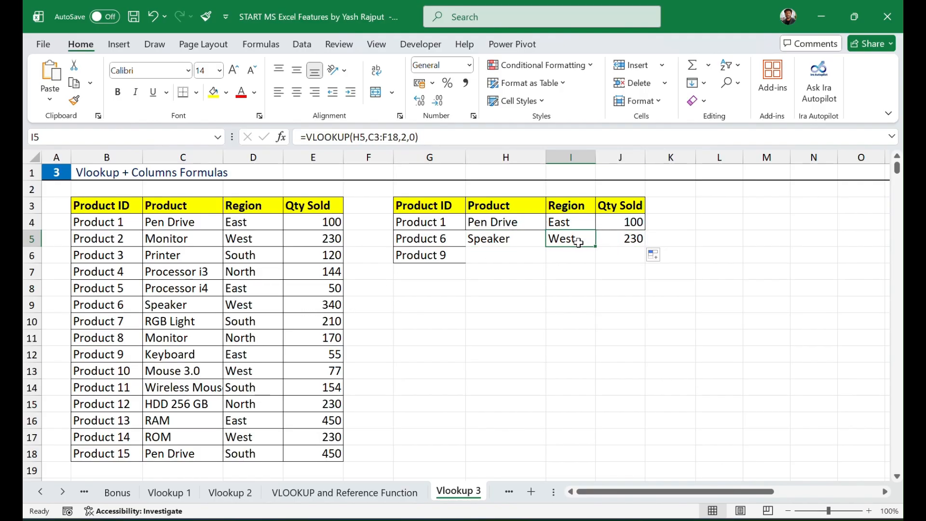
click(631, 239)
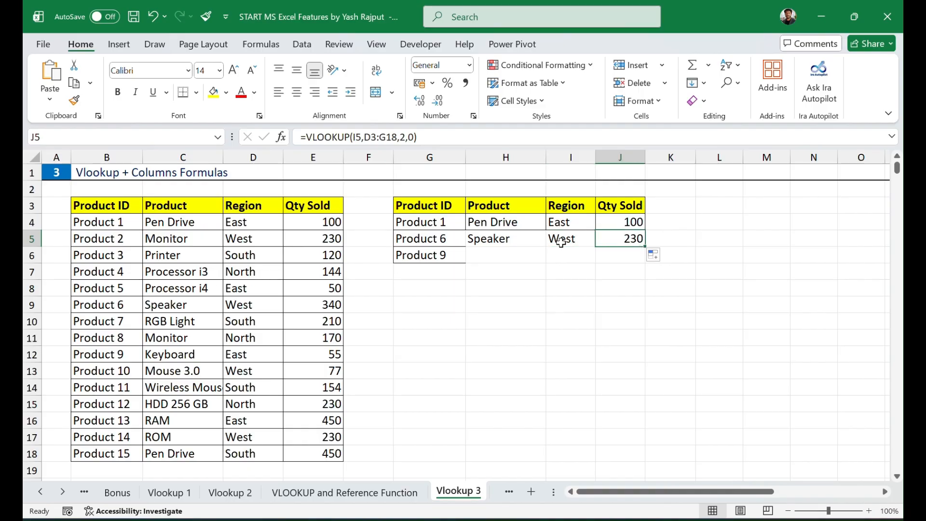
click(512, 221)
click(510, 239)
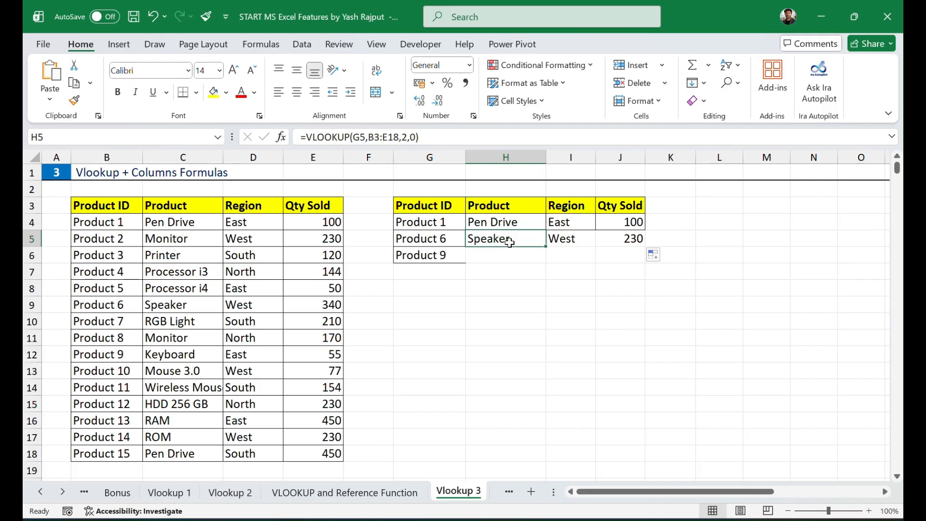
click(572, 239)
click(630, 239)
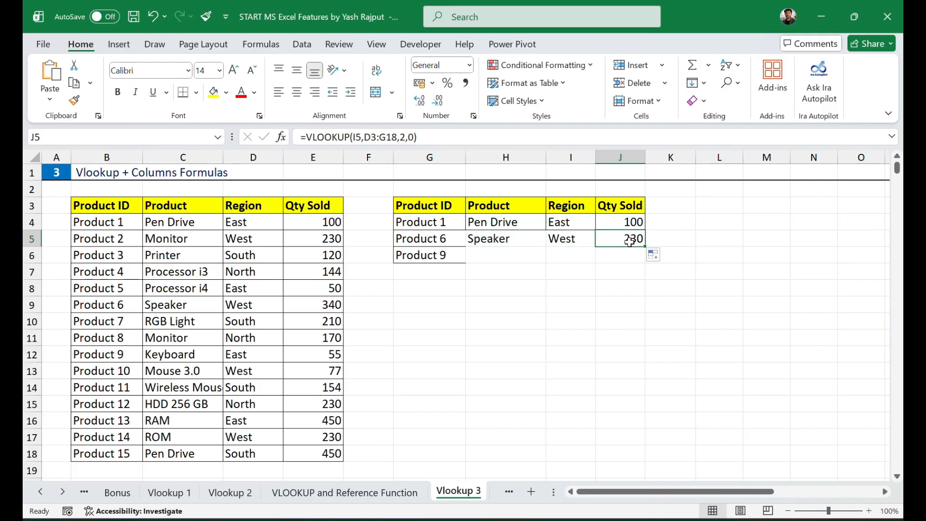
click(562, 242)
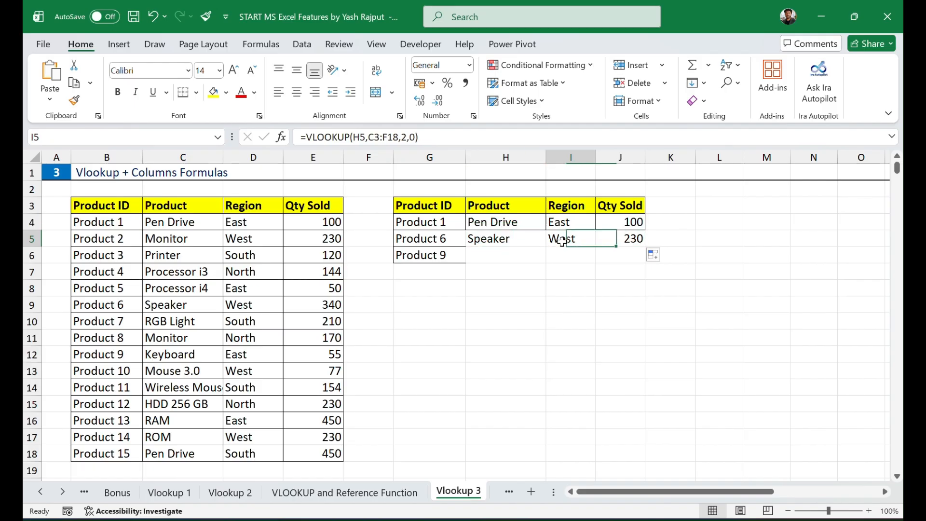
click(622, 240)
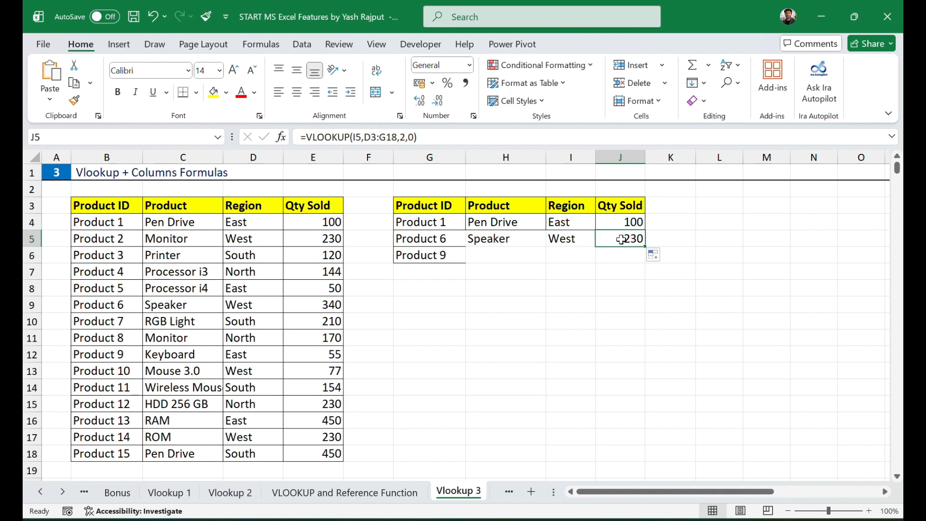
Clear the copied formulas from the Region and Qty Sold cells I5 and J5
click(579, 240)
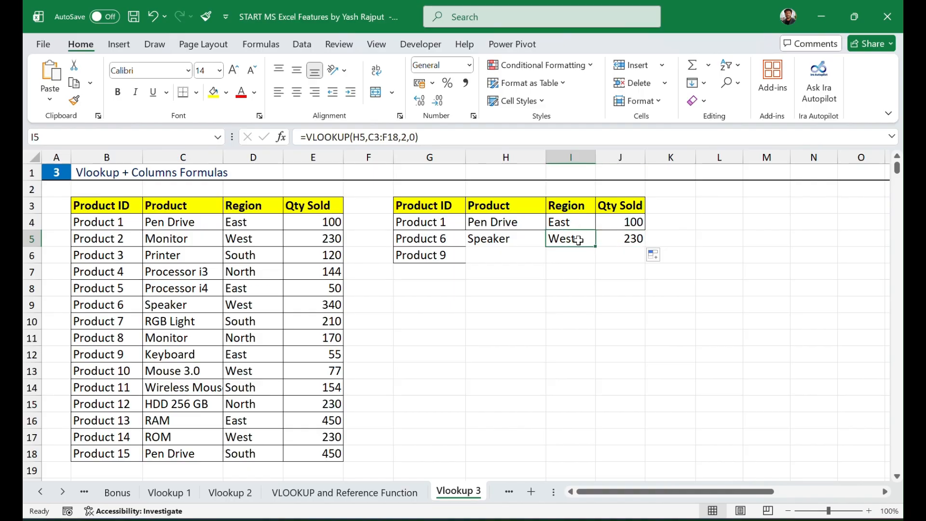
key(Delete)
click(618, 240)
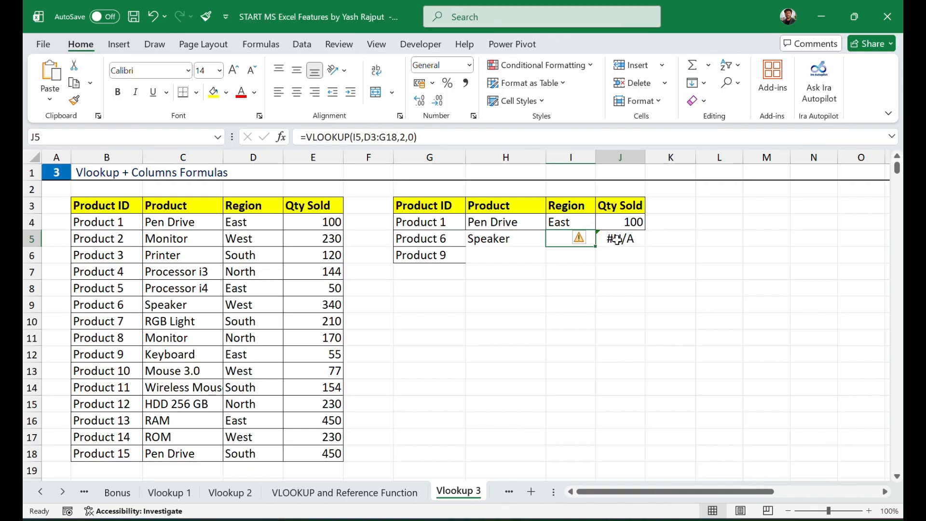
key(Delete)
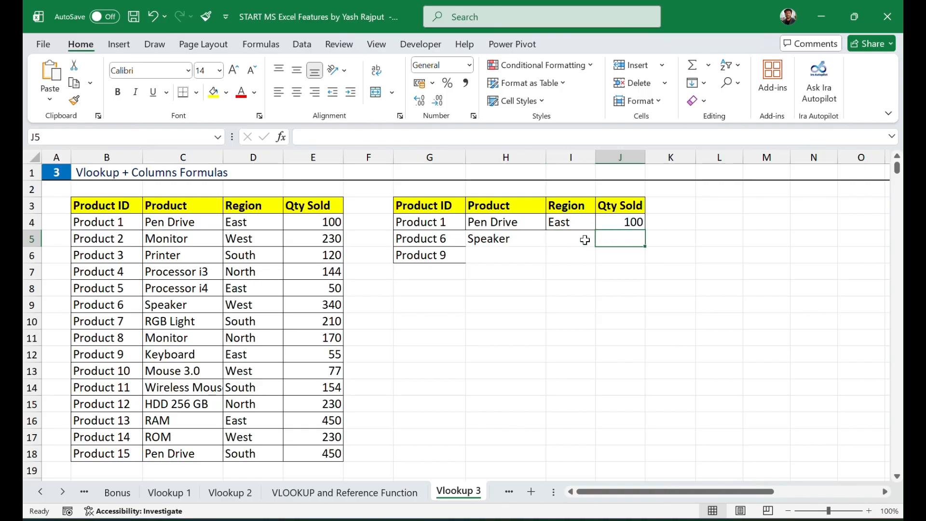
click(560, 240)
Compare the H5 formula with the VLOOKUP and COLUMNS formula in H4, and examine the G2:H2 range it counts
click(498, 240)
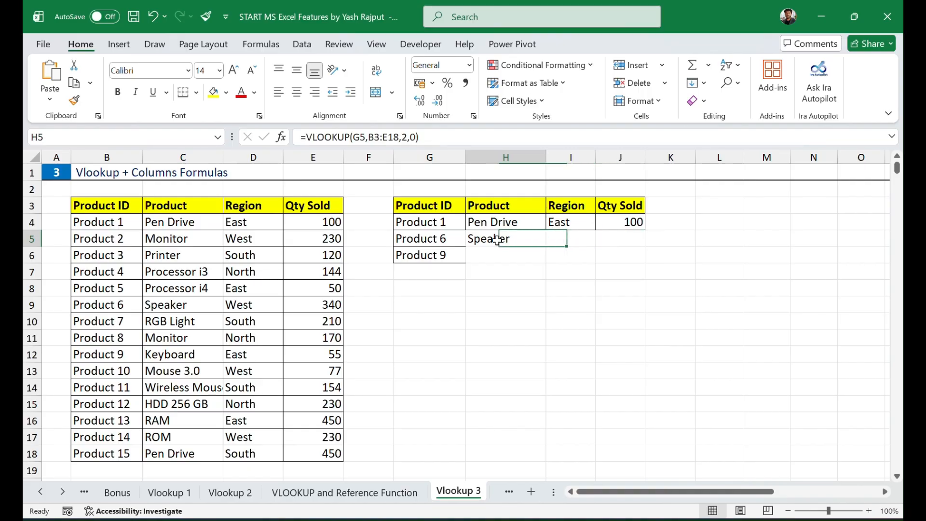
click(497, 224)
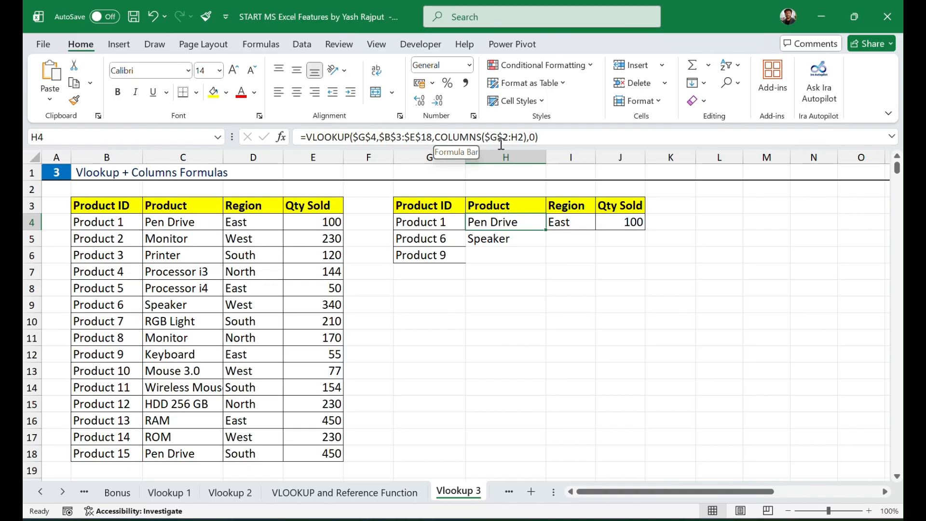
click(504, 240)
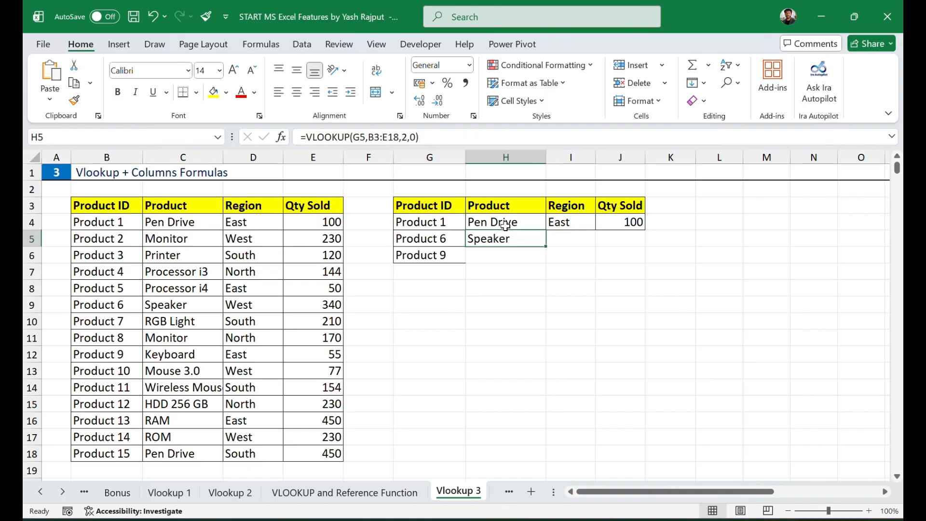
click(505, 222)
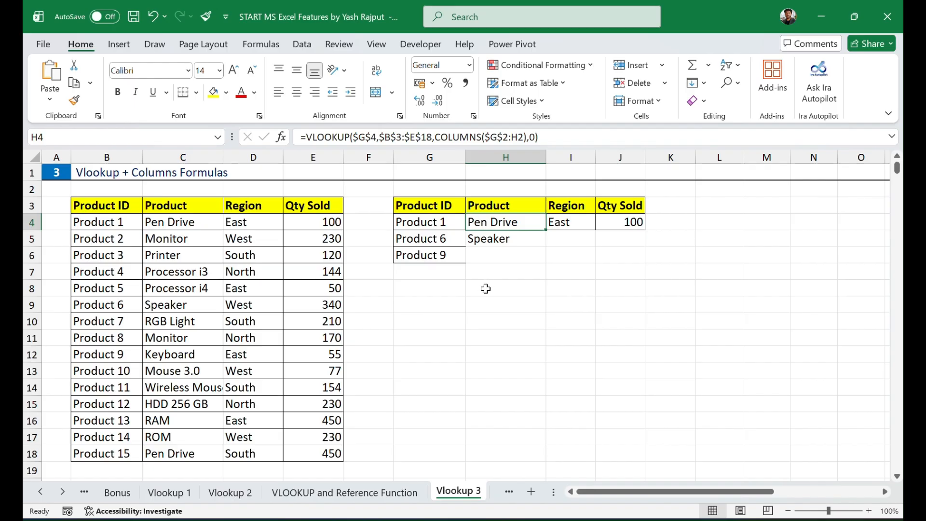
click(481, 307)
drag(421, 188, 512, 191)
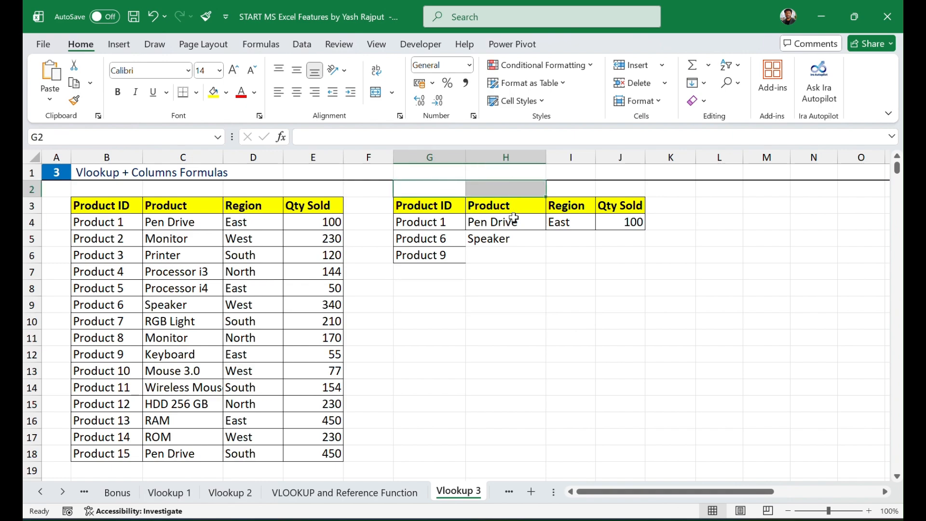
Clear the existing lookup formula from the Product cell H5
click(513, 240)
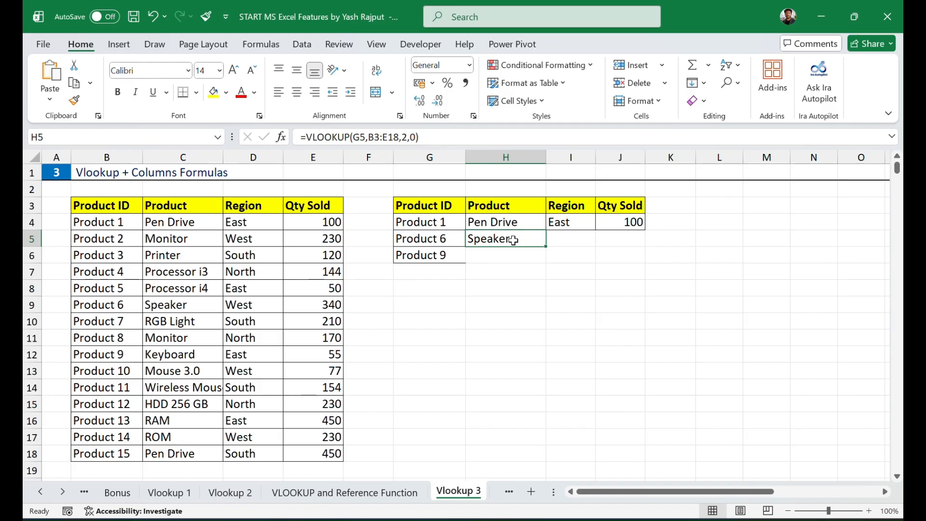
double_click(513, 239)
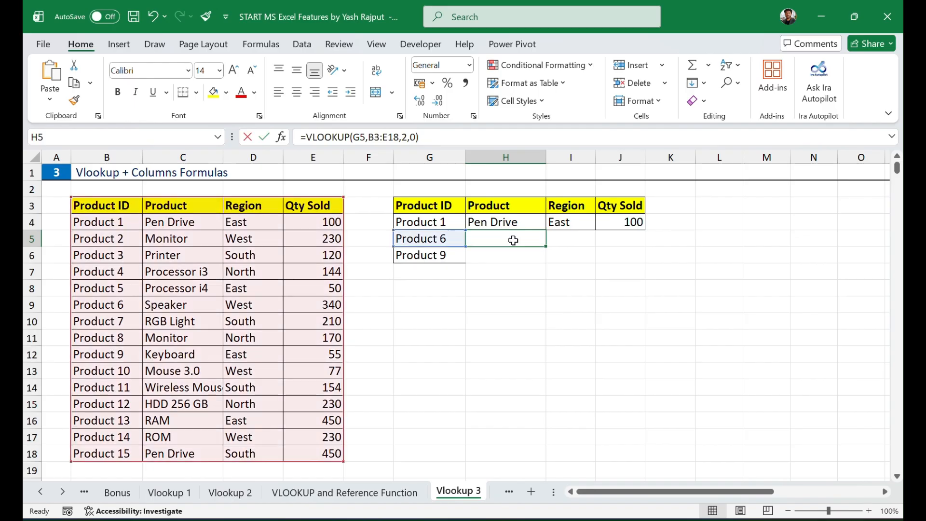
key(BackSpace)
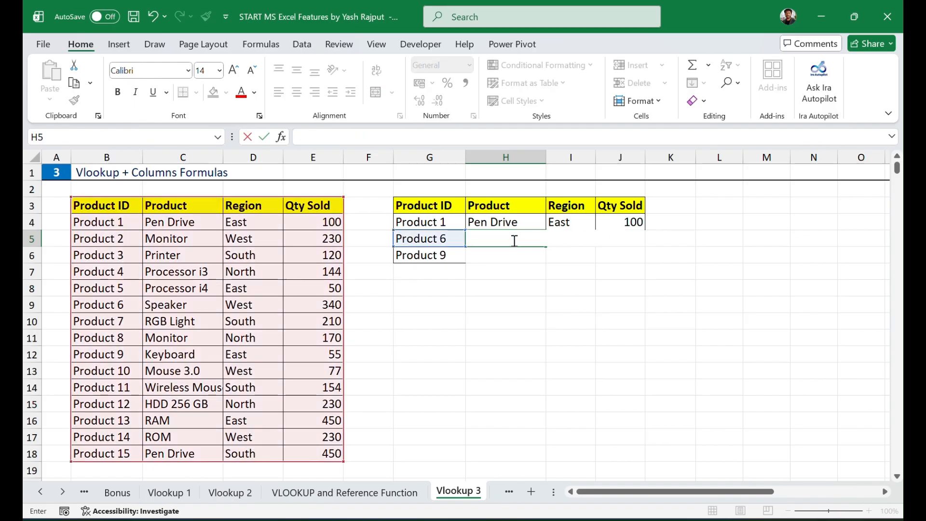
click(496, 296)
Start a VLOOKUP formula in H5 with the absolute lookup value $G$5 and the absolute table array $B$3:$E$18
click(485, 240)
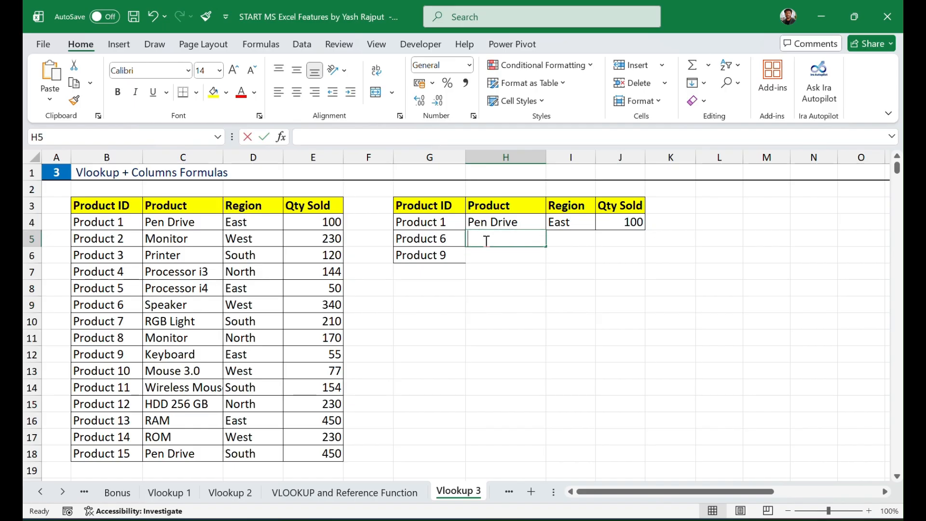
text(=vloo)
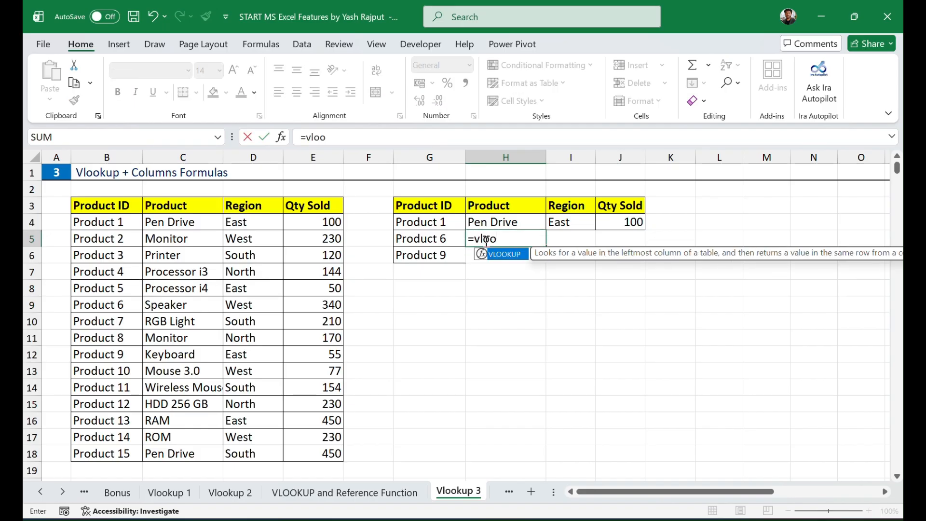
key(Tab)
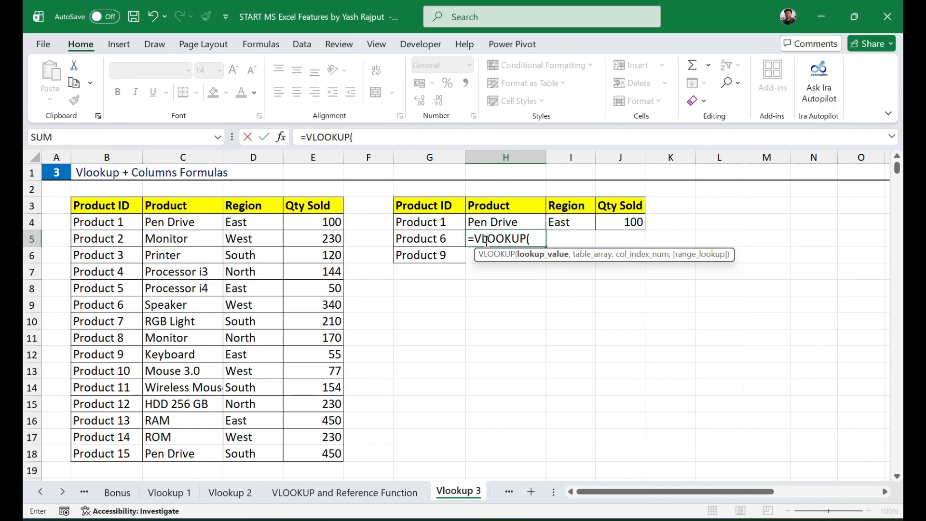
click(436, 239)
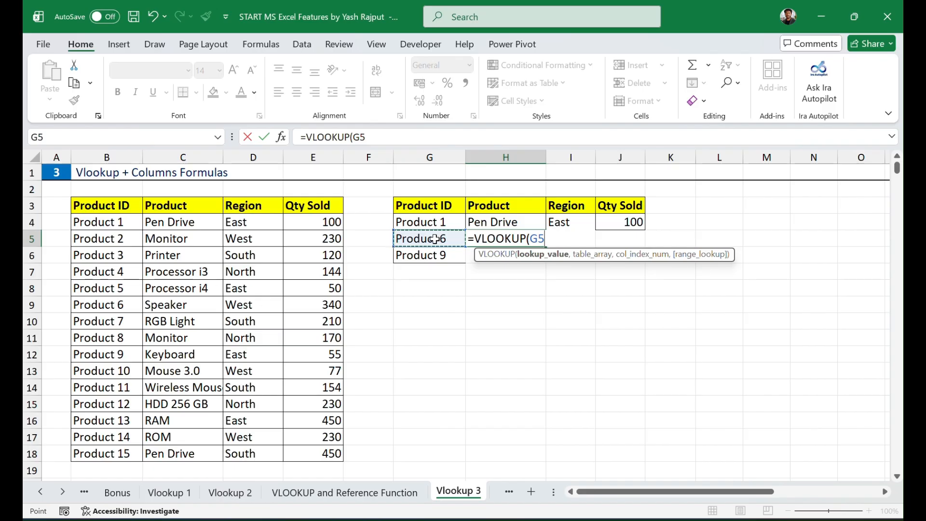
key(F4)
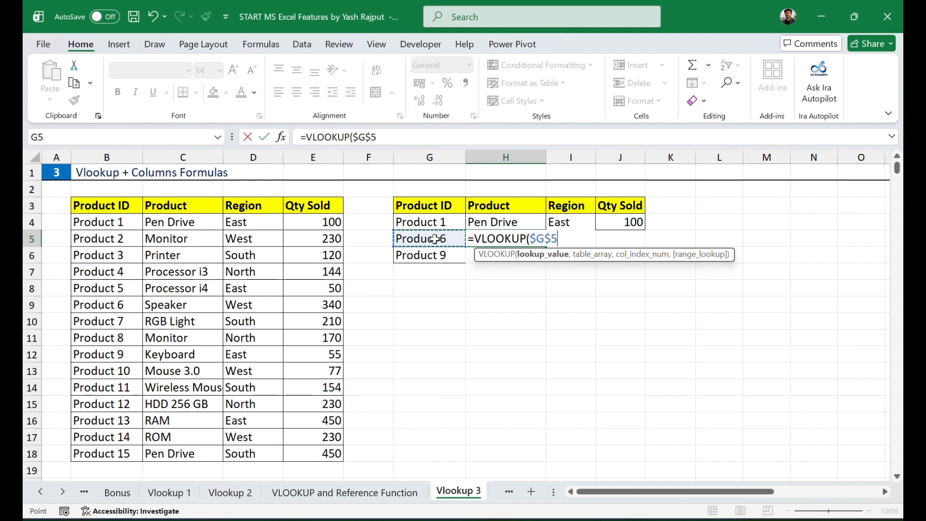
text(,)
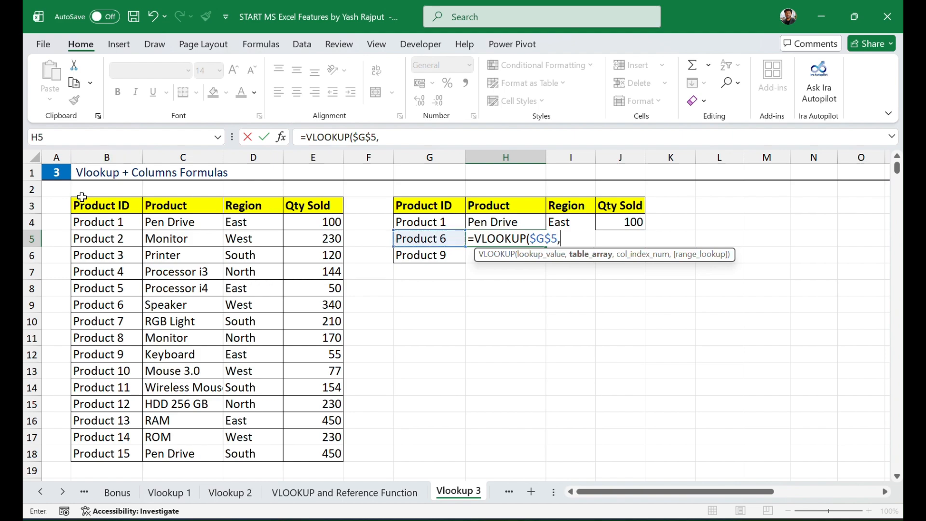
drag(82, 196, 318, 464)
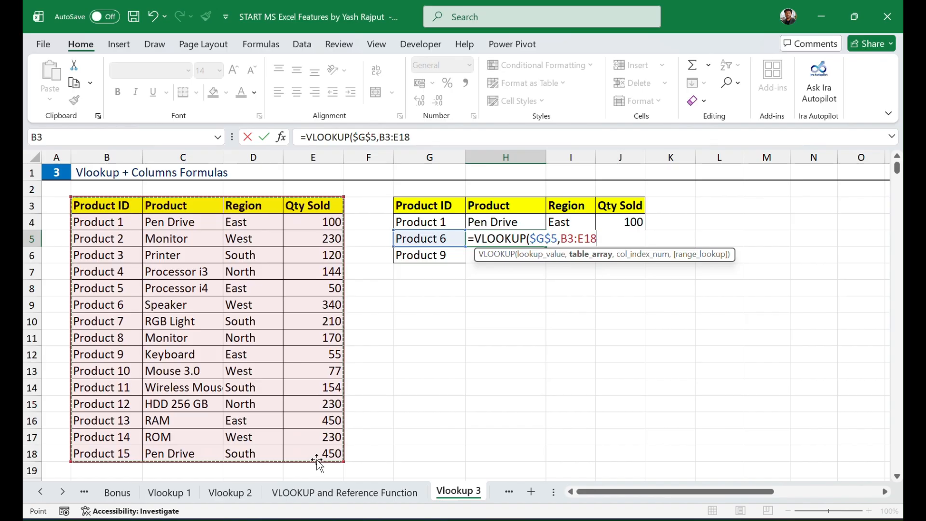
key(F4)
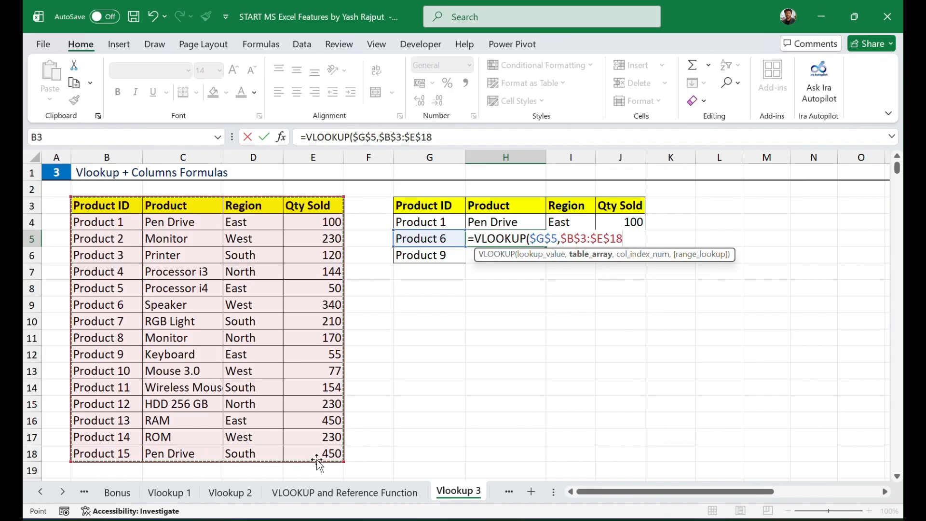
text(,)
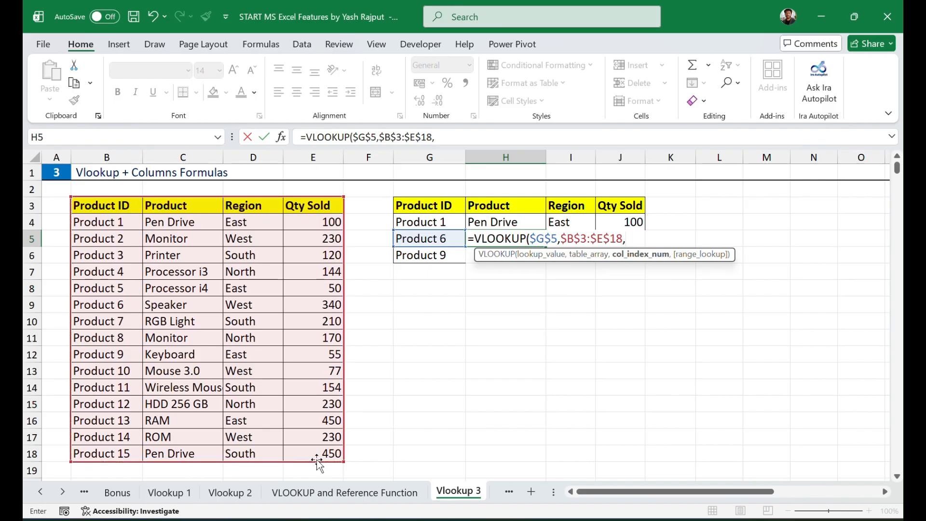
Supply the column index number of the H5 formula with the COLUMNS function over G2:H2
text(co)
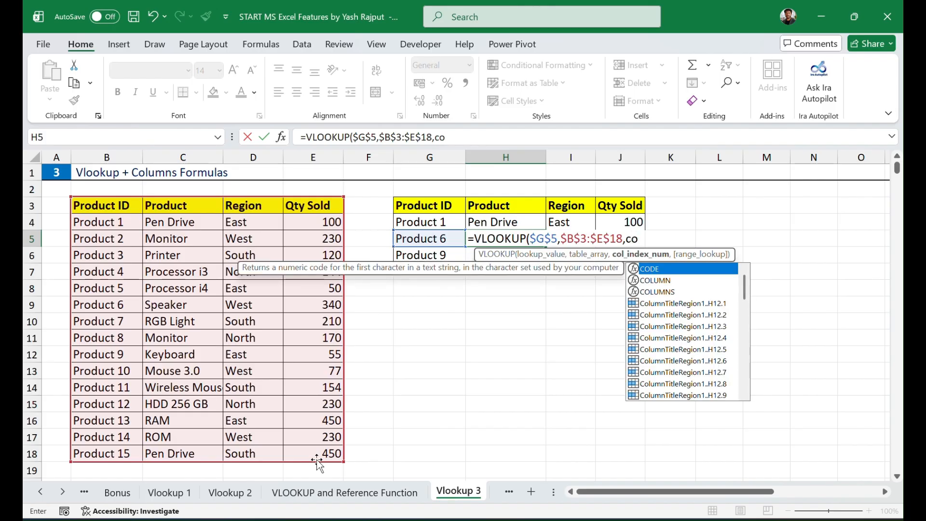
text(lu)
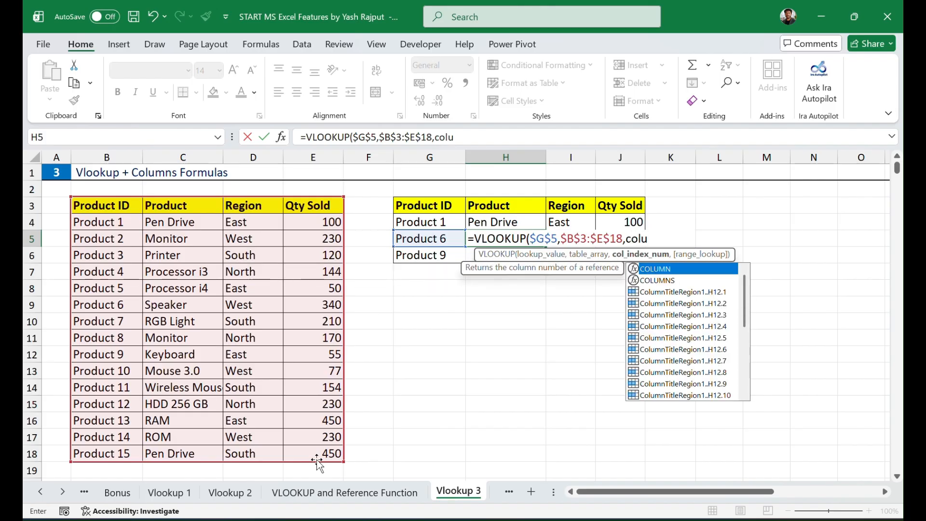
key(Down)
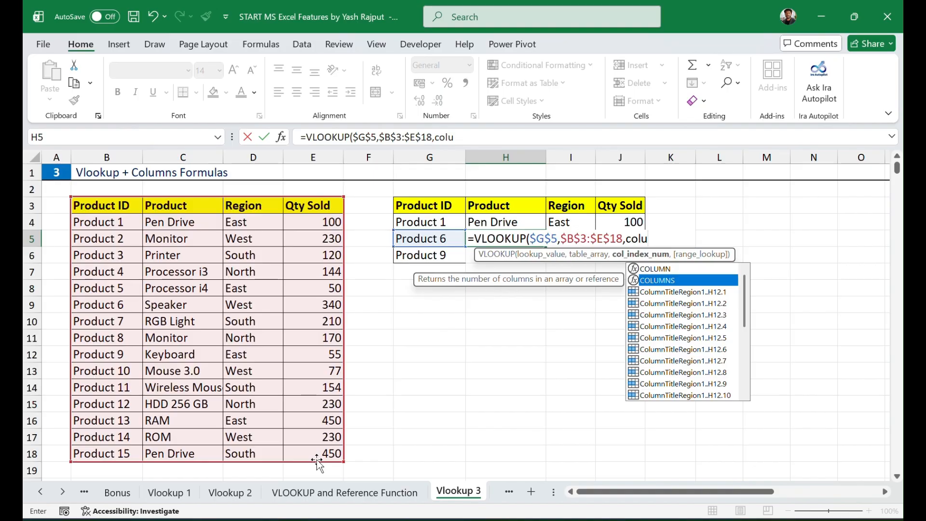
key(Tab)
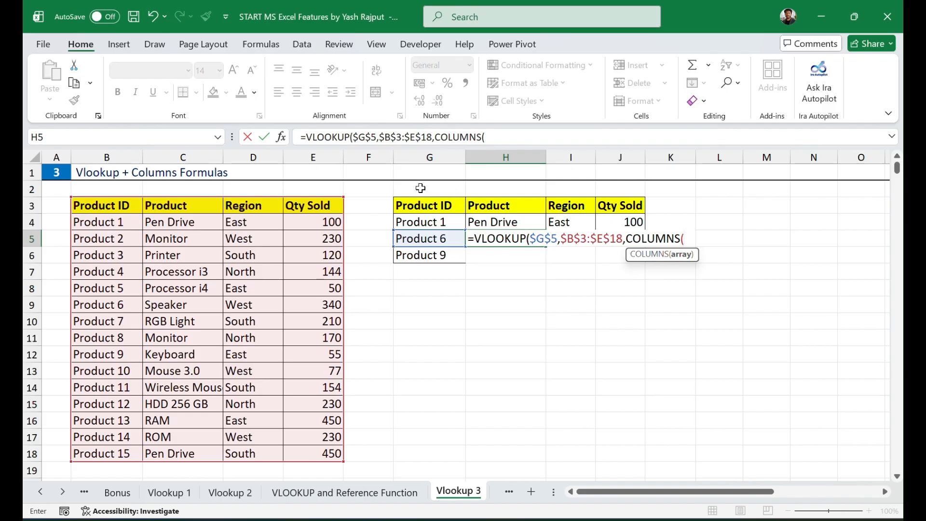
drag(421, 188, 503, 190)
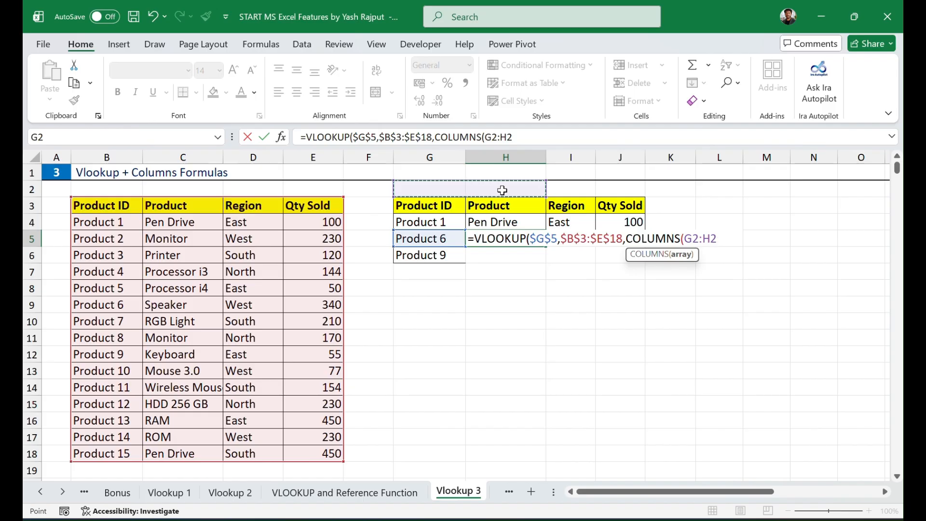
text())
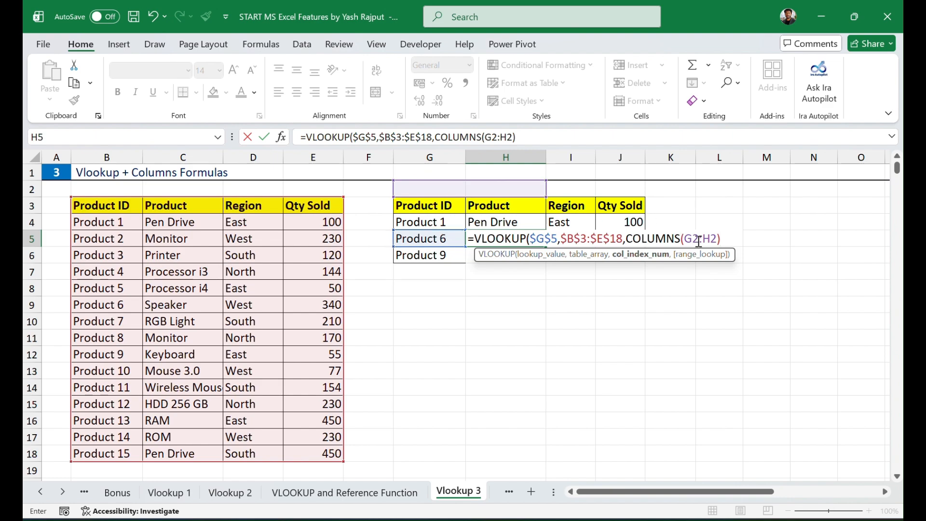
Lock the start of the COLUMNS range as $G$2 and complete the H5 formula with exact match 0
drag(699, 239, 686, 238)
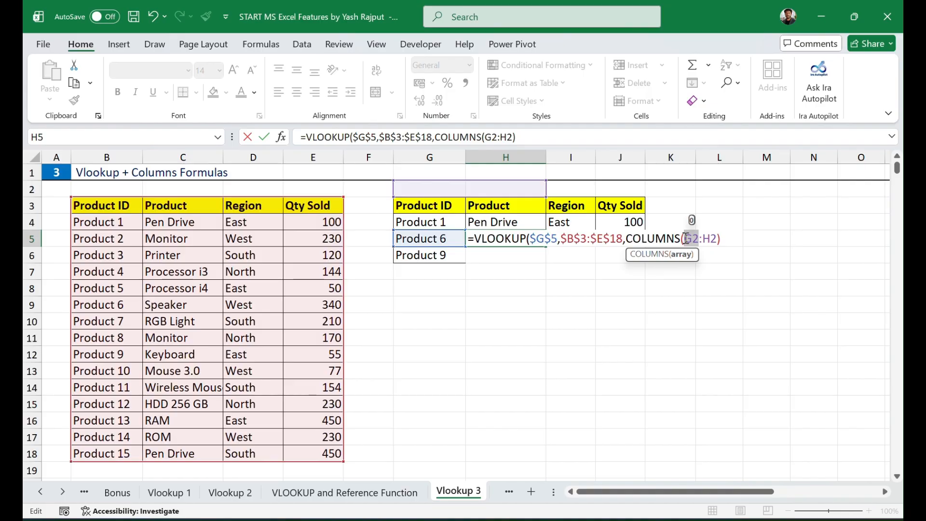
key(F4)
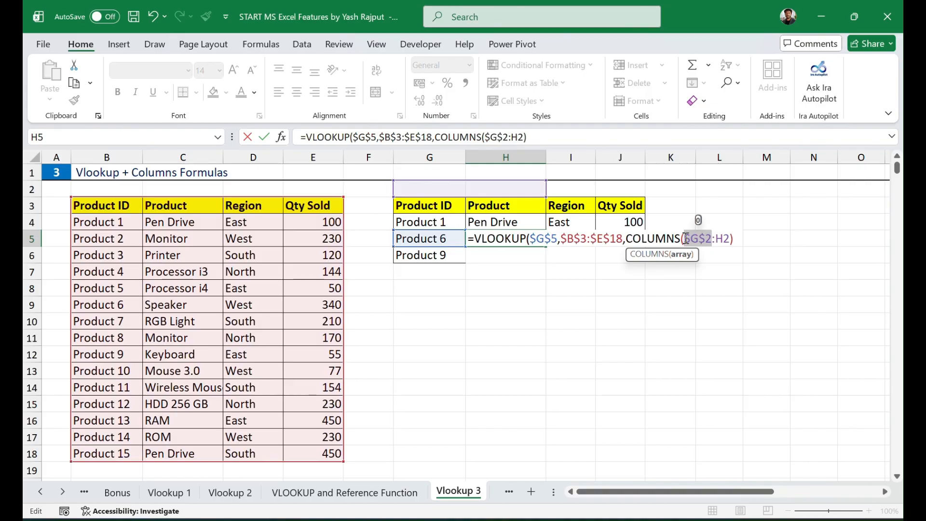
click(738, 241)
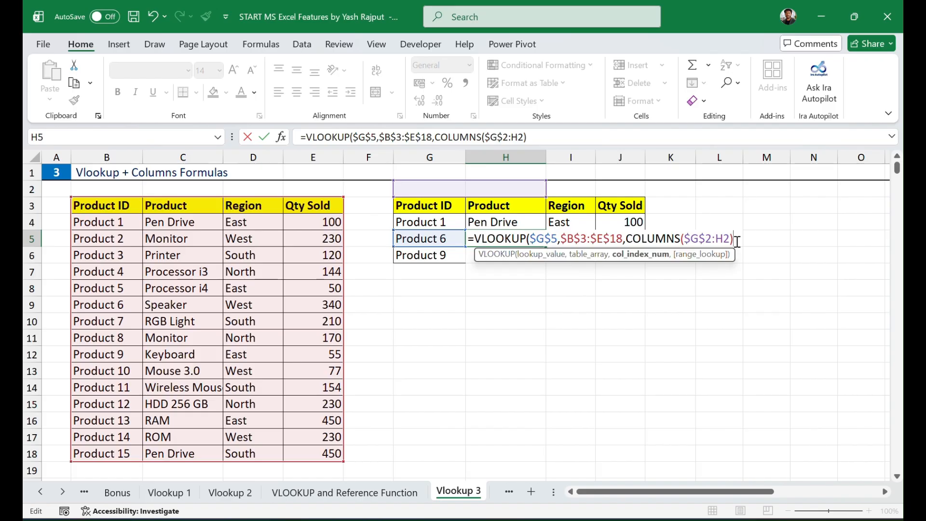
text(,)
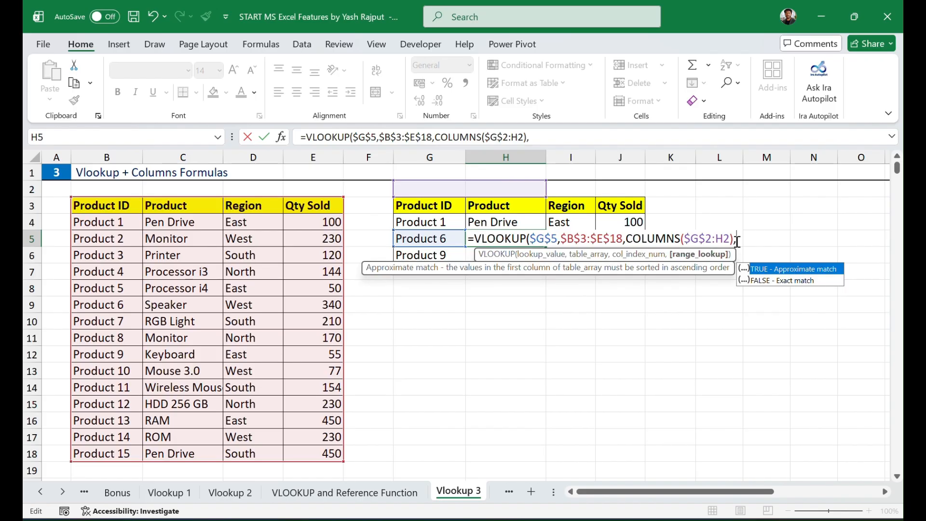
text(0))
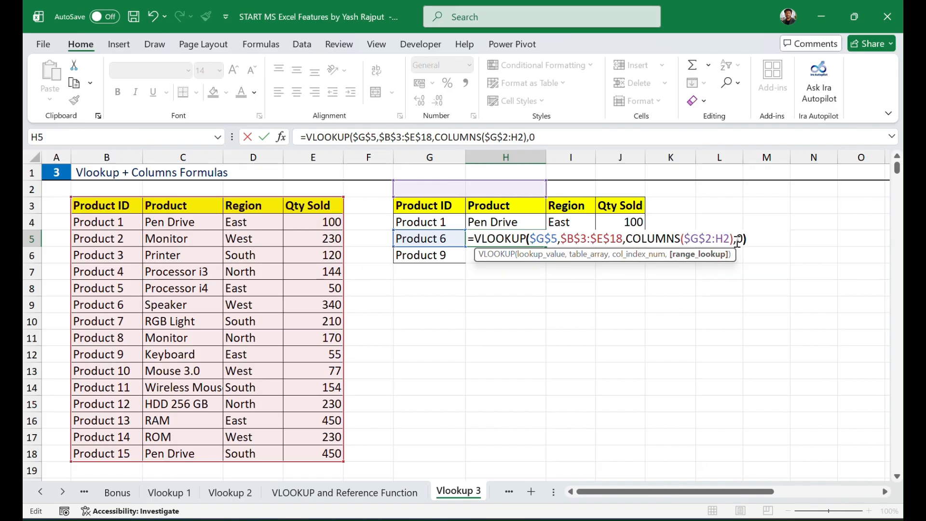
key(Return)
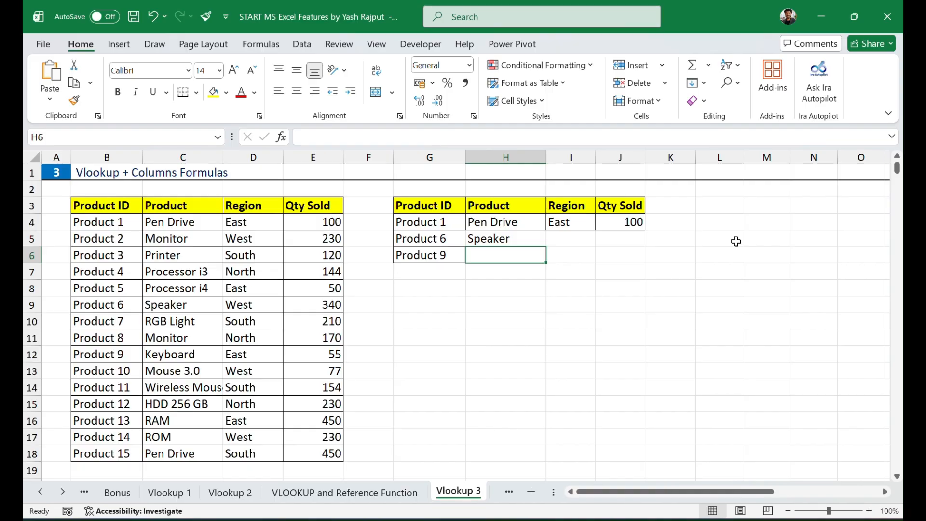
Fill the H5 formula across Region and Qty Sold to J5, and check it against the Product 6 row in the source table
click(508, 238)
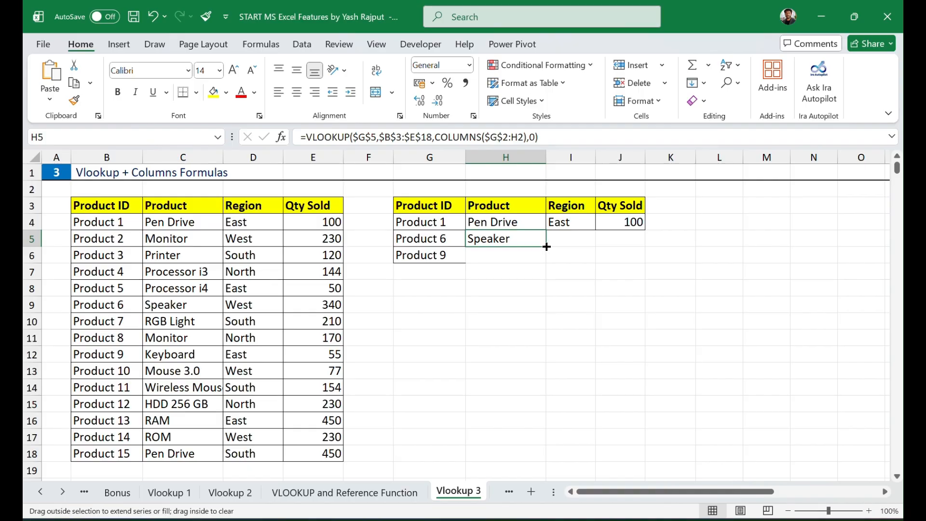
drag(547, 246, 637, 246)
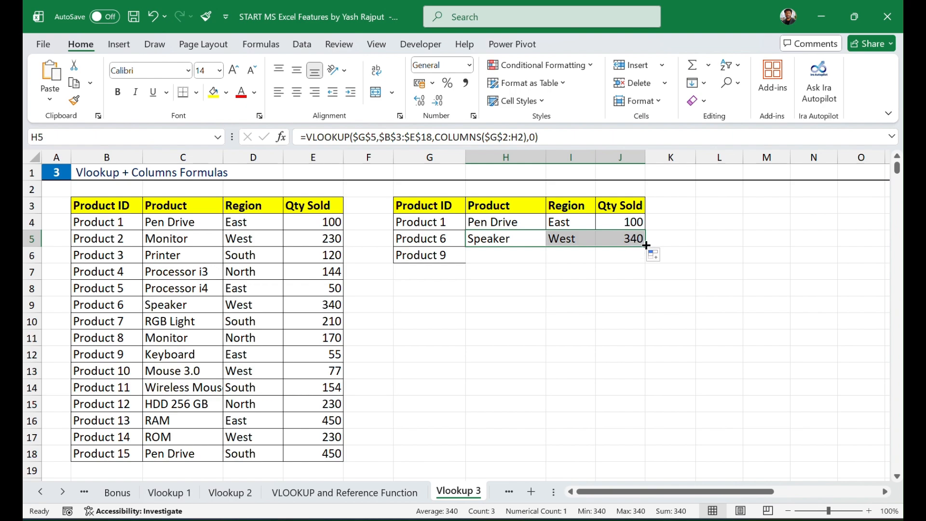
click(719, 264)
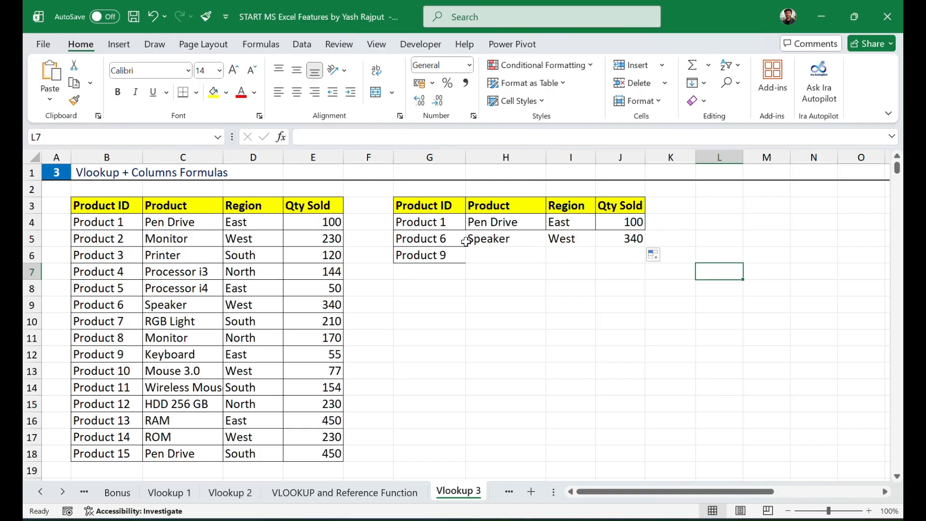
click(32, 304)
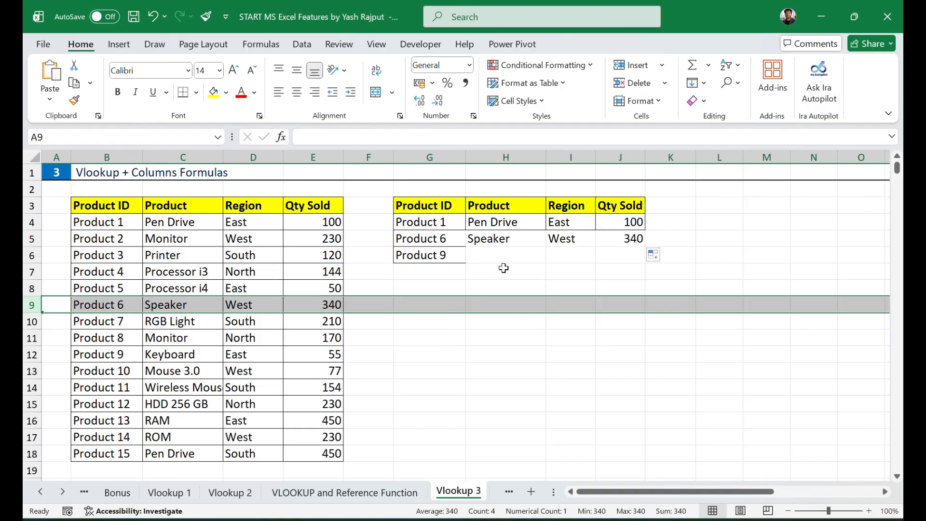
click(503, 254)
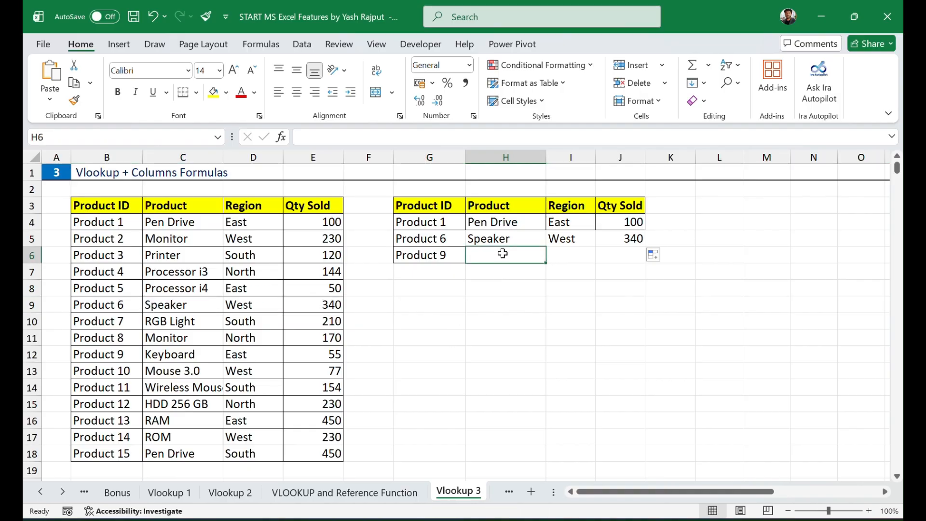
text(=)
text(oo)
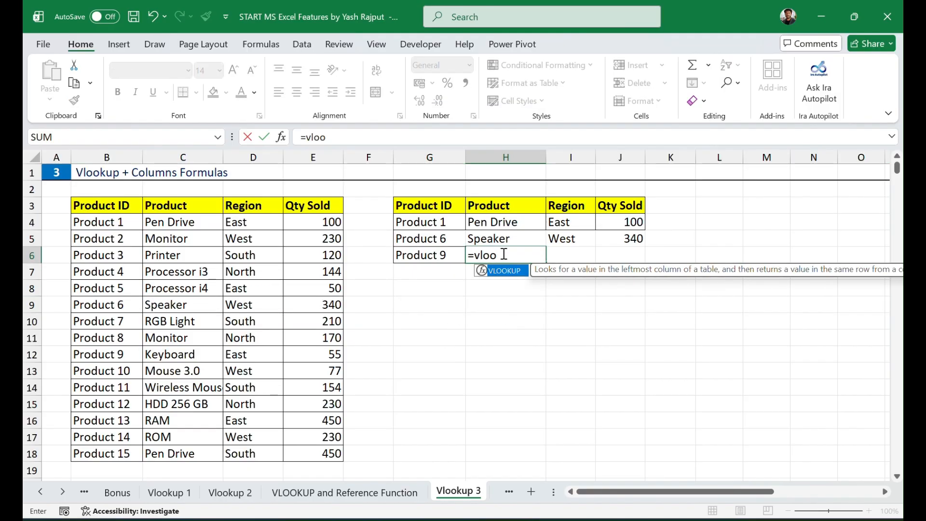
key(BackSpace)
key(BackSpace)
key(BackSpace)
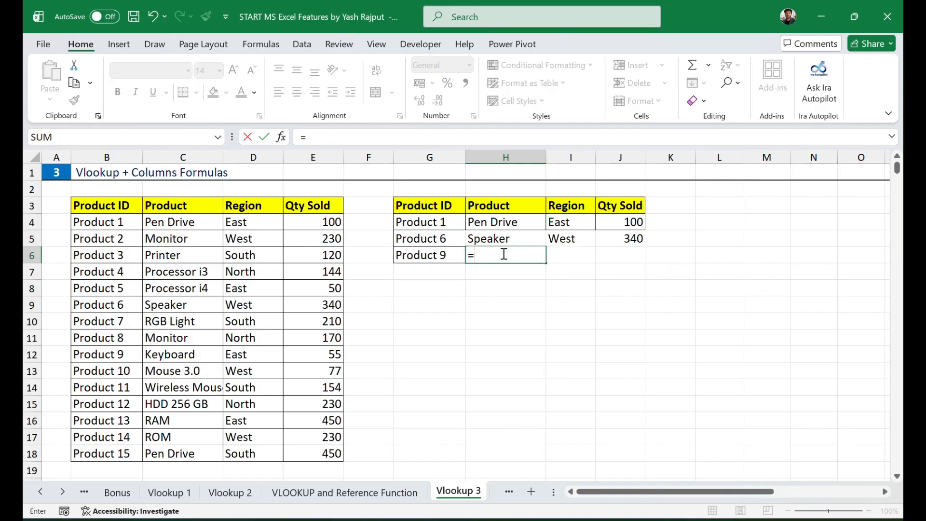
key(BackSpace)
click(540, 328)
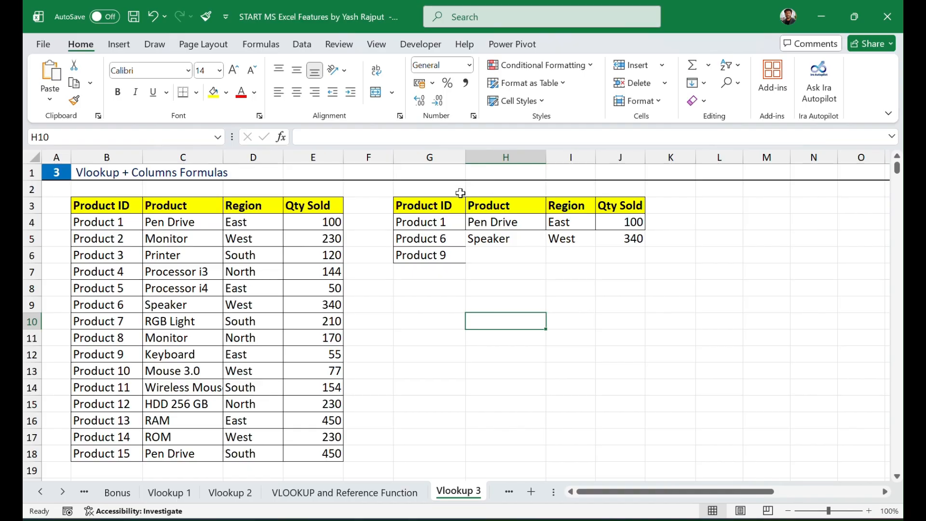
click(424, 188)
drag(428, 187, 504, 188)
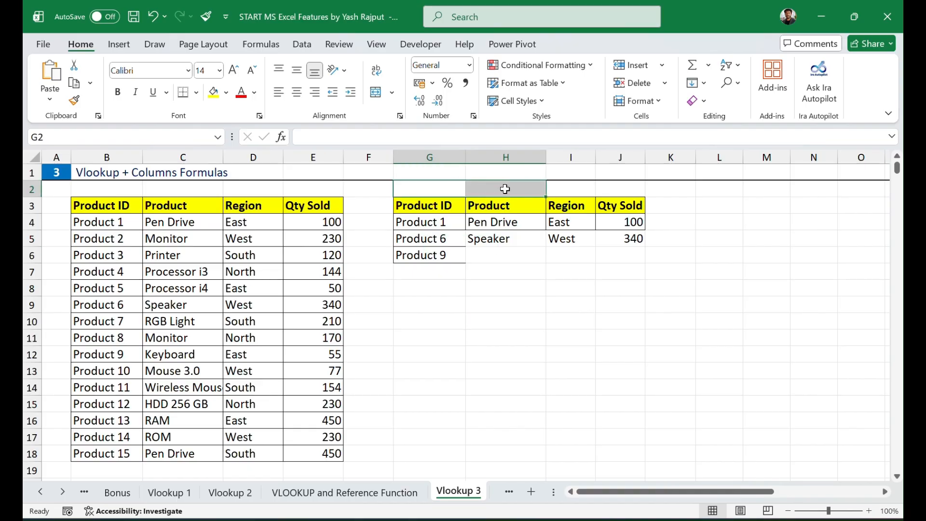
click(503, 258)
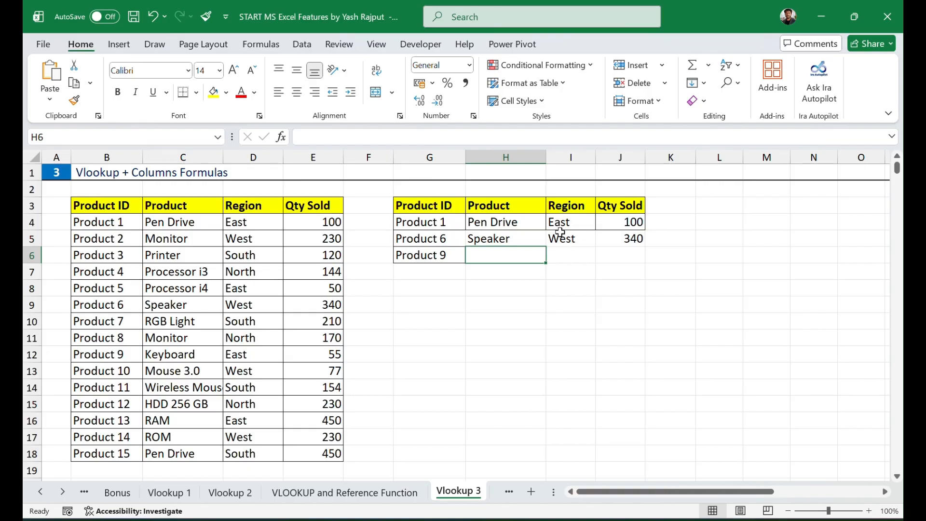
click(569, 256)
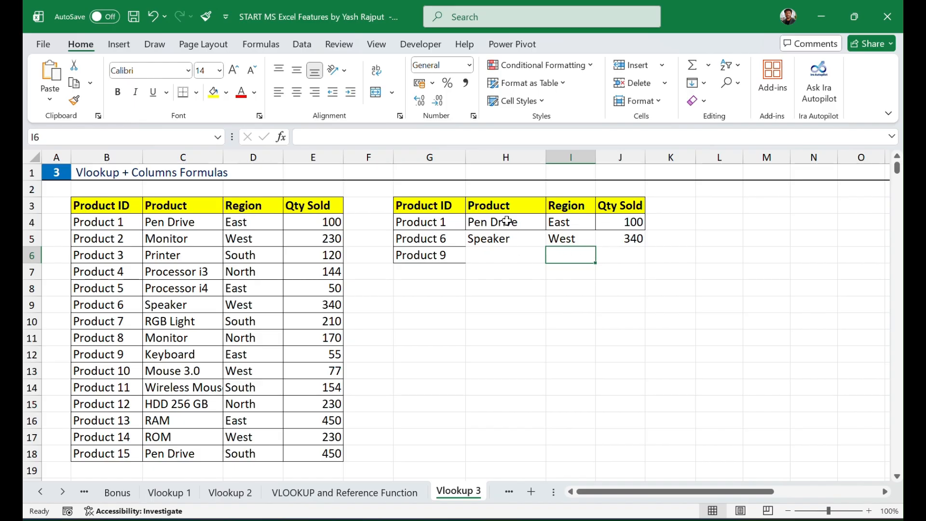
Examine the row 2 ranges from G2 across to H2, I2 and J2 that supply the column counts for the lookup
click(410, 189)
drag(414, 190, 569, 190)
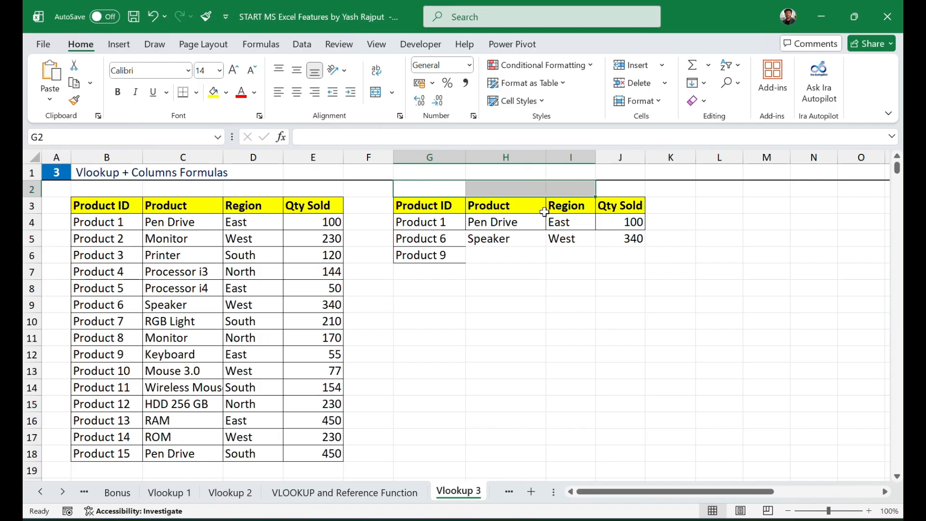
click(495, 256)
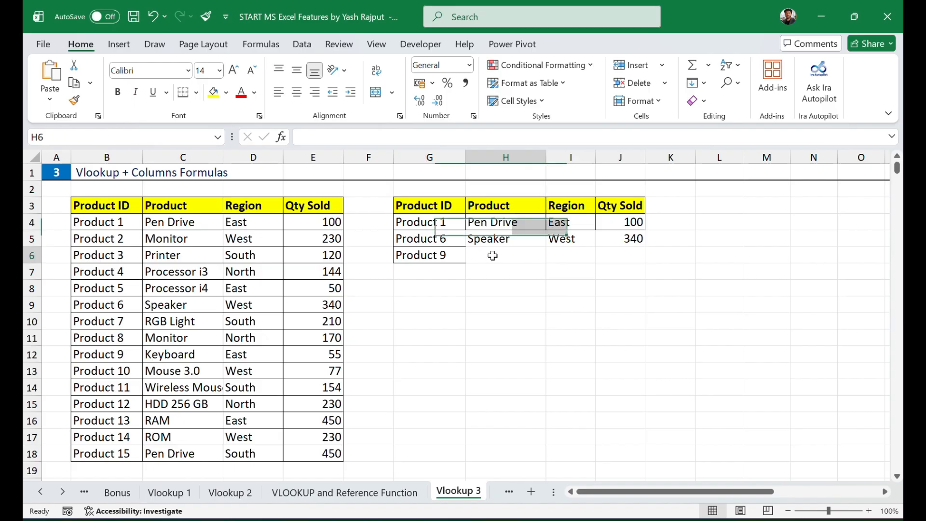
click(421, 189)
drag(420, 189, 502, 190)
click(619, 256)
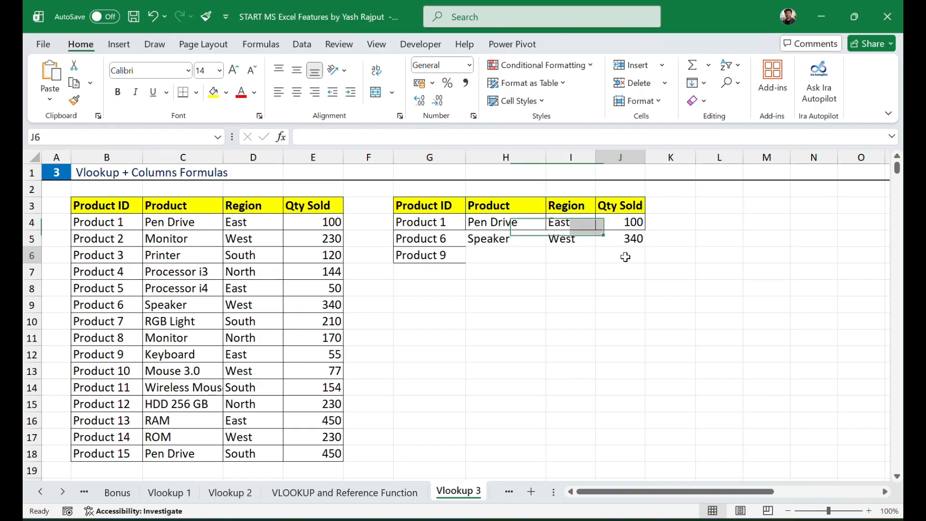
drag(424, 190, 622, 190)
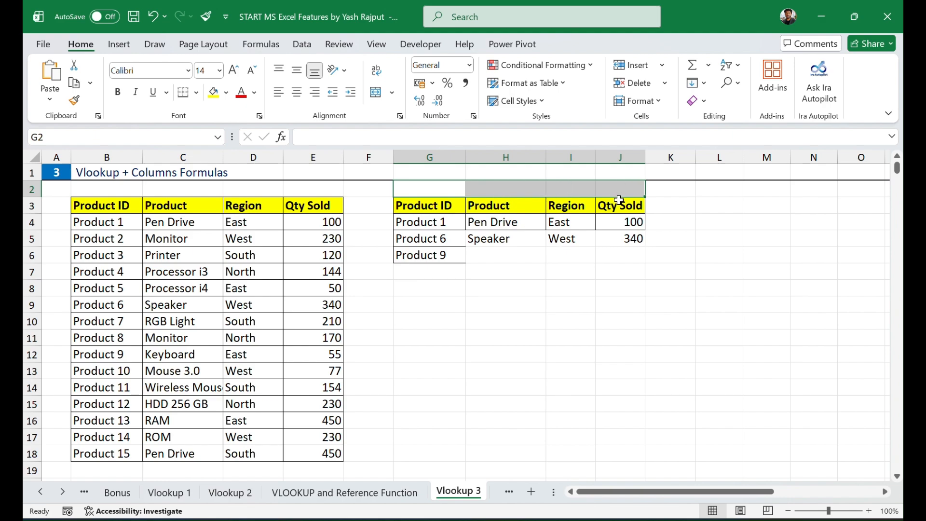
Start a VLOOKUP formula in H6 with the absolute lookup value $G$6 and the absolute table array $B$3:$E$18
click(496, 255)
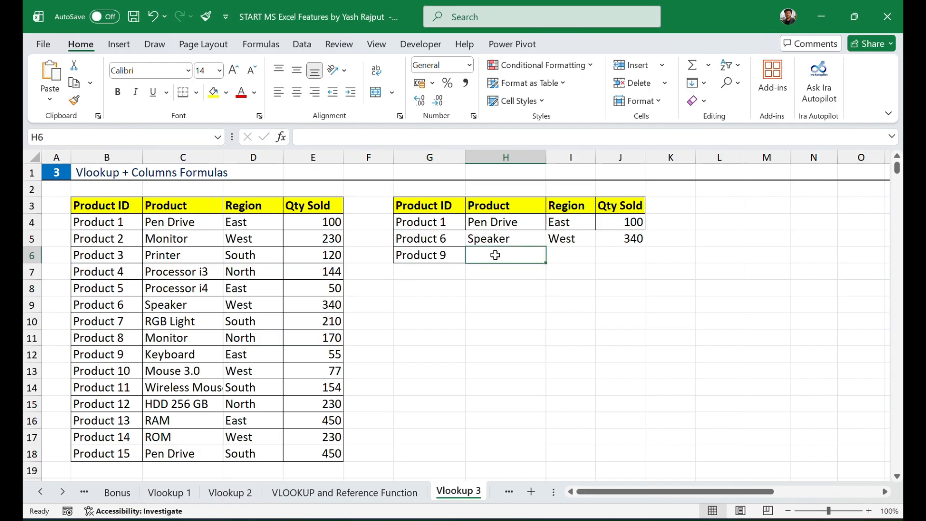
text(=)
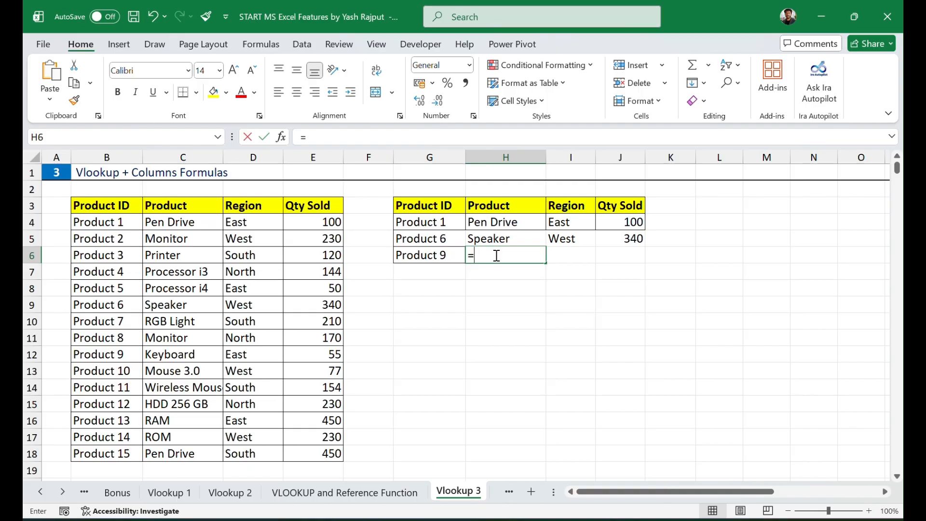
text(vl)
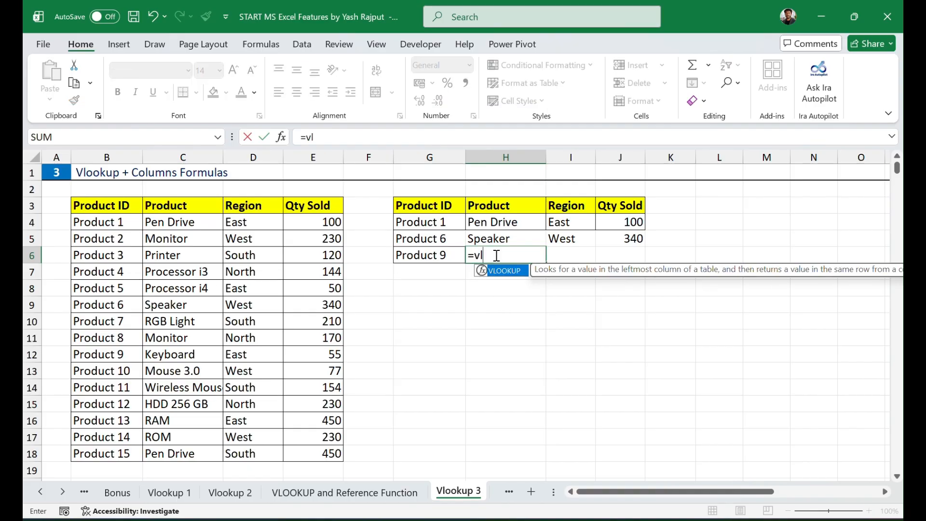
key(Tab)
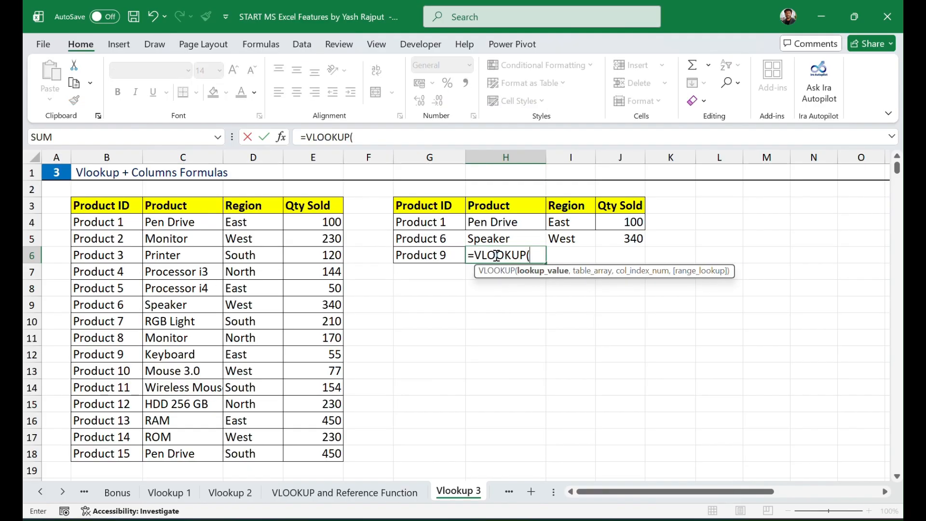
click(433, 256)
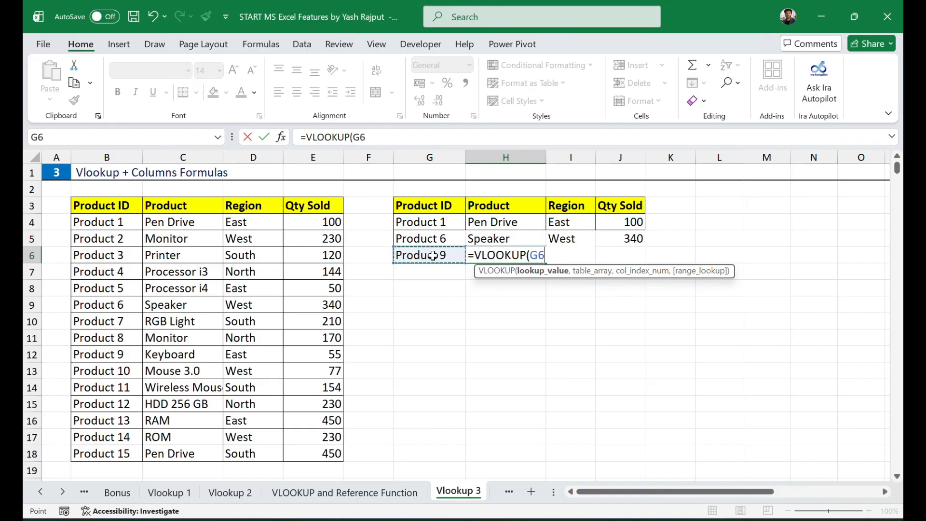
key(F4)
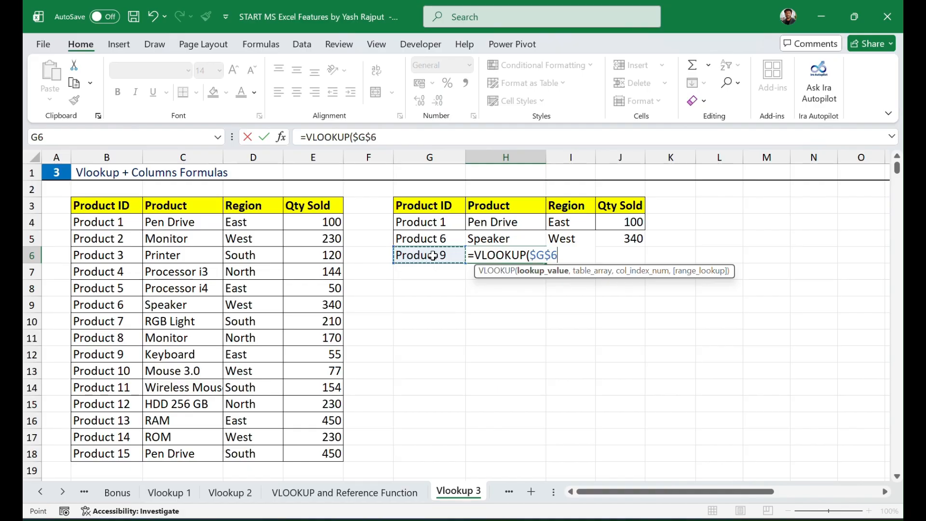
text(,)
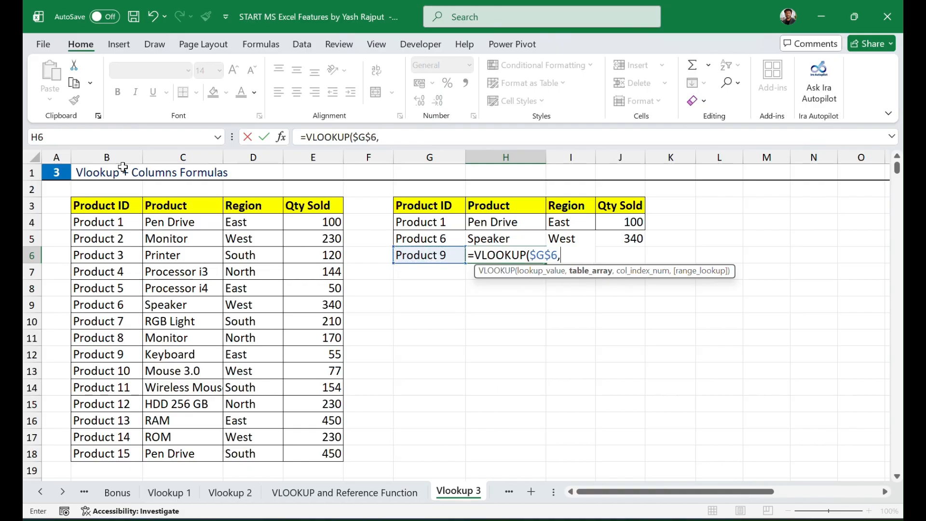
drag(96, 206, 313, 449)
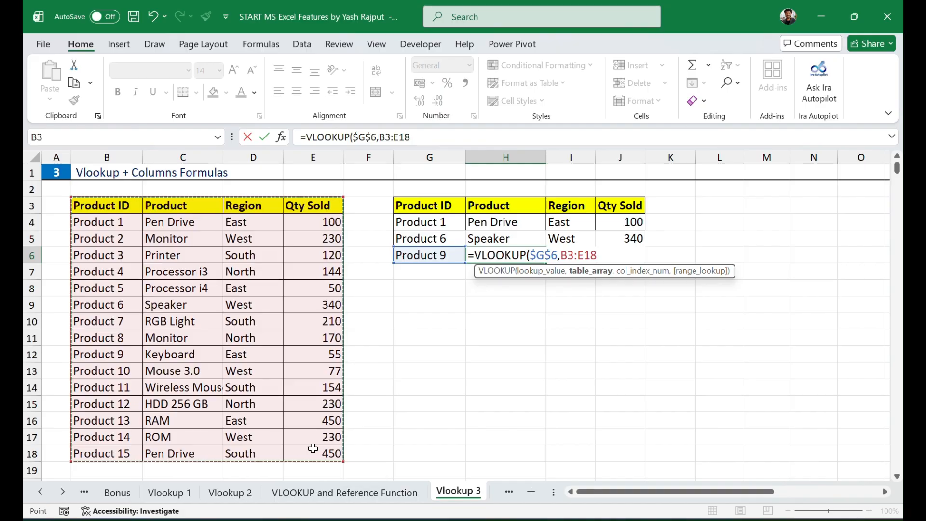
key(F4)
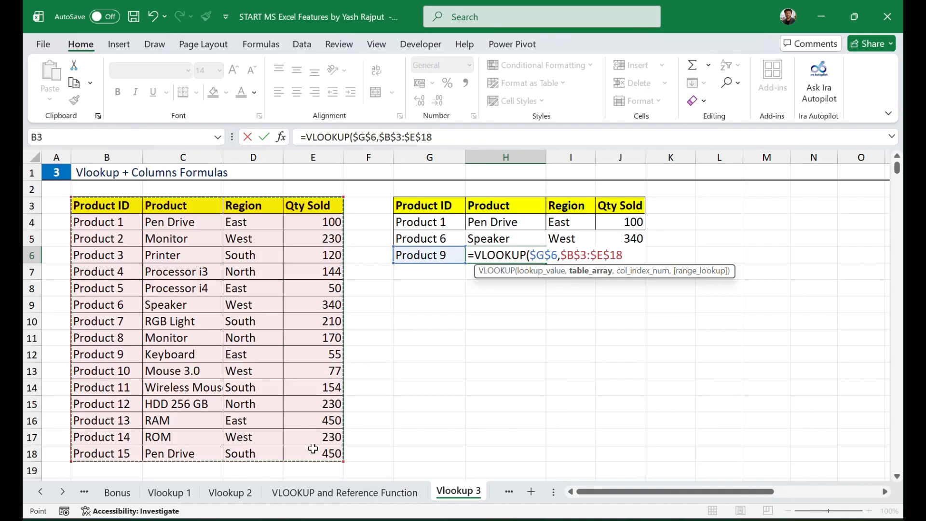
text(,)
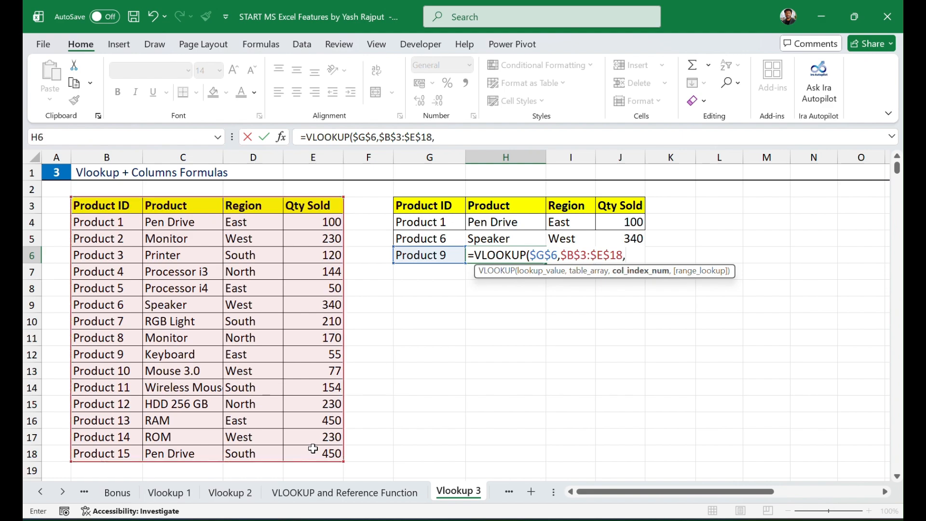
Add COLUMNS over G2:H2 as the column index number of the H6 formula
text(col)
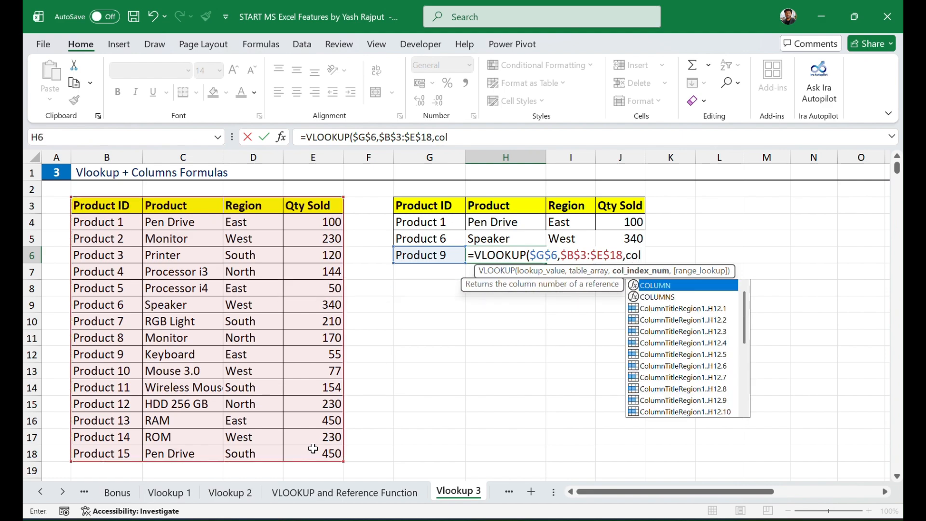
key(Down)
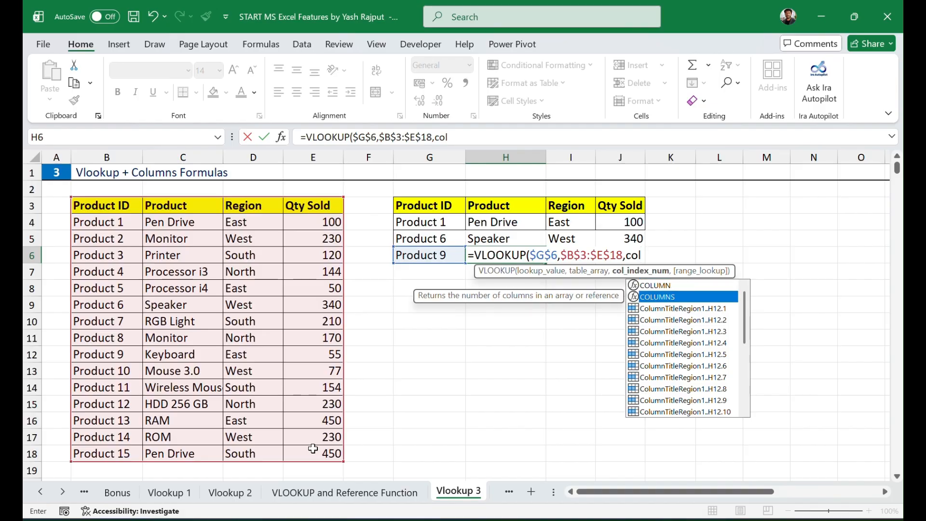
key(Tab)
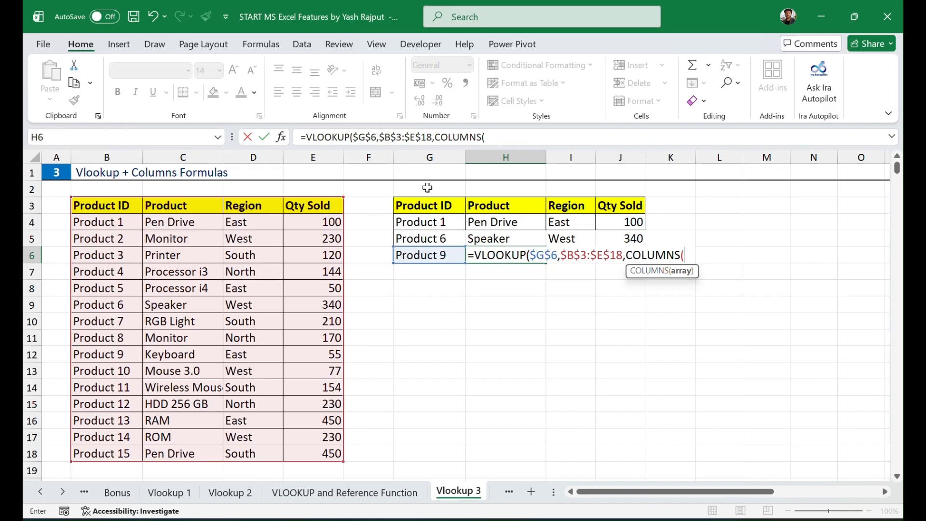
drag(427, 188, 505, 189)
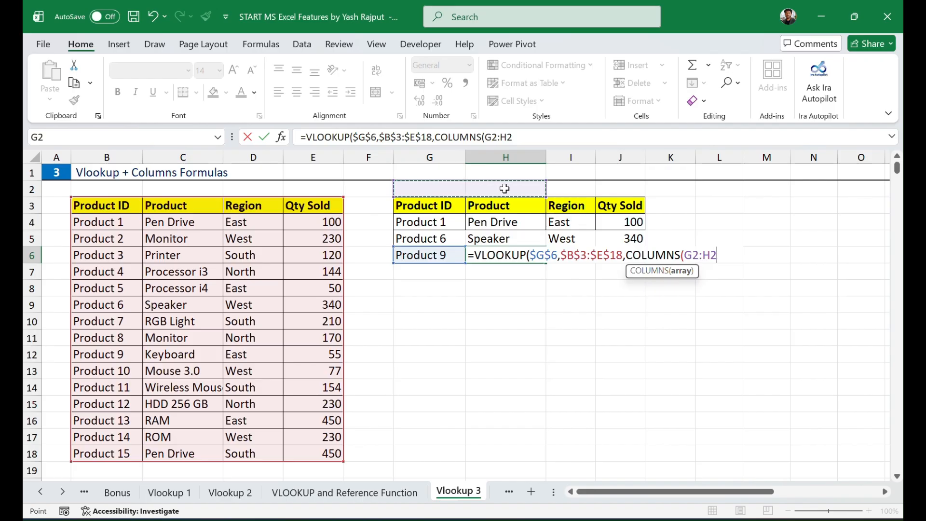
text())
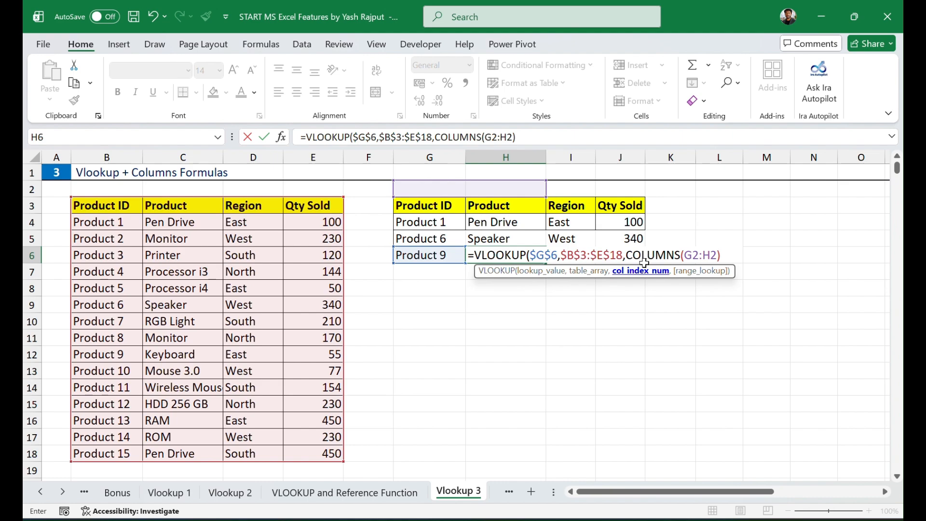
Make the start of the H6 formula's COLUMNS range absolute as $G$2 and finish the formula with exact match 0
drag(699, 256, 685, 255)
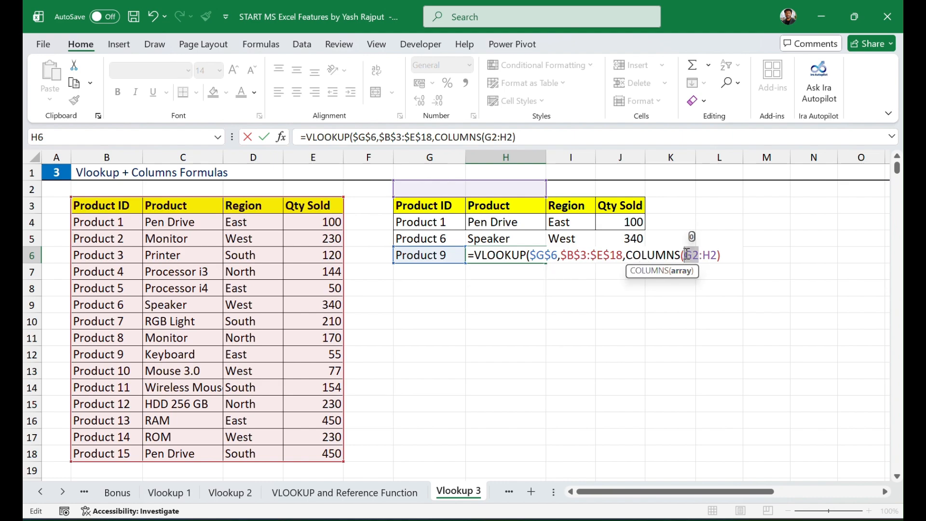
key(F4)
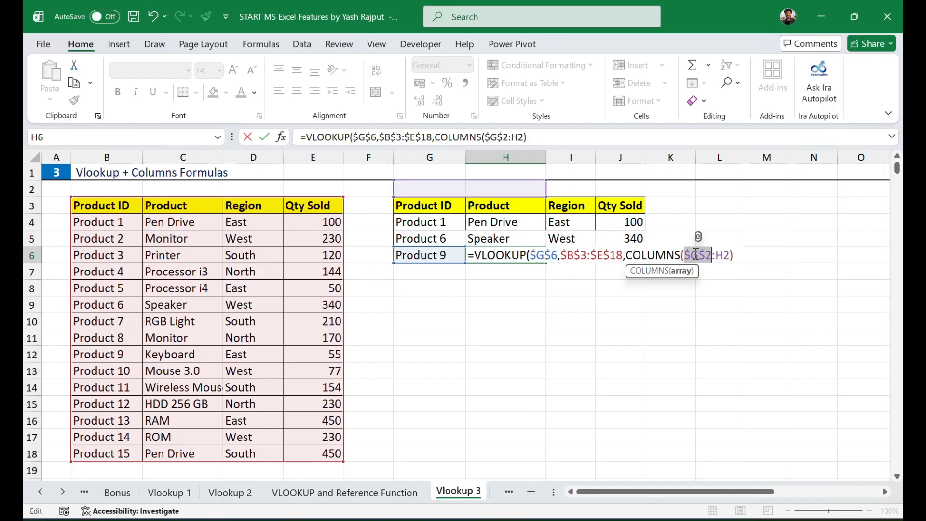
click(739, 256)
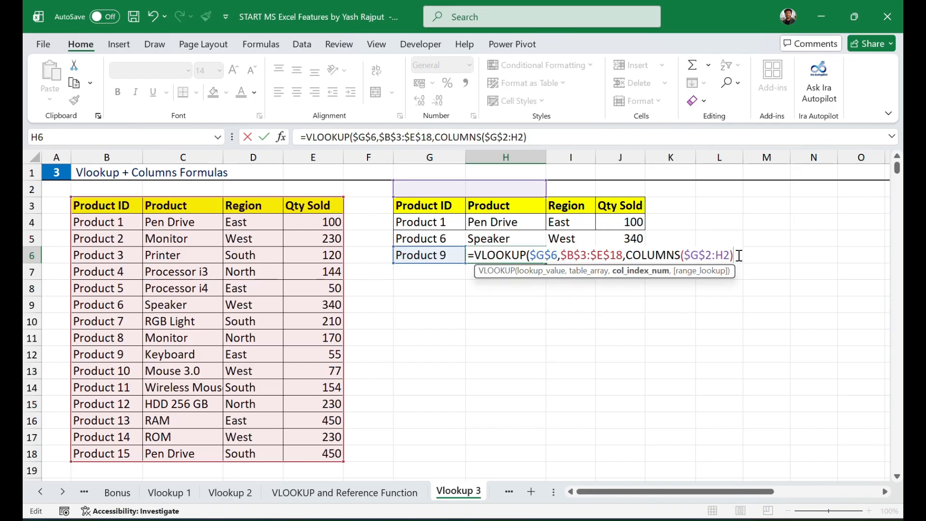
text(,)
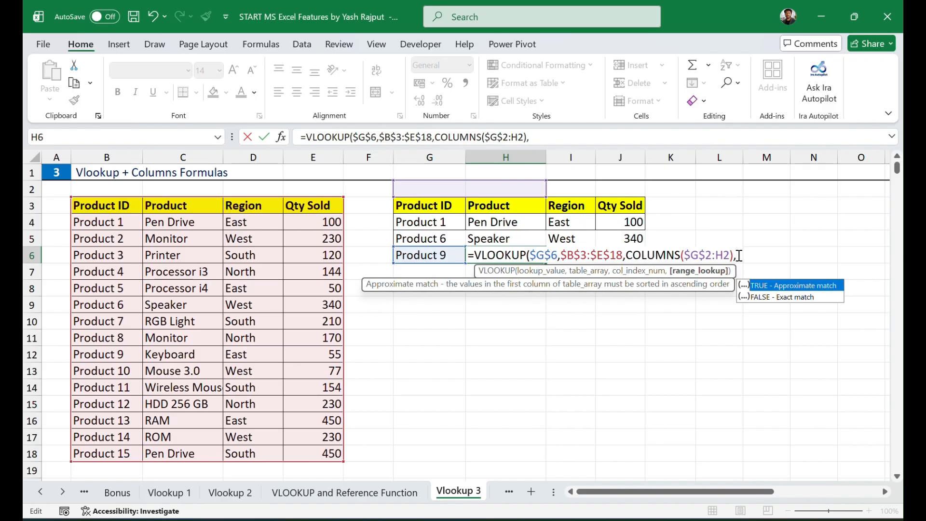
text(0))
key(Return)
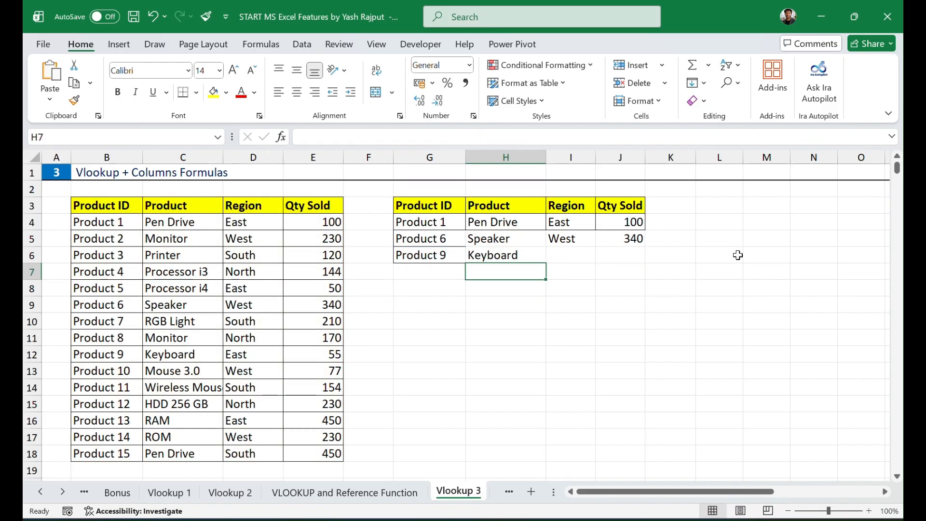
Fill the H6 formula across Region and Qty Sold to J6, checking the results against the Product 9 row in the source table
click(436, 254)
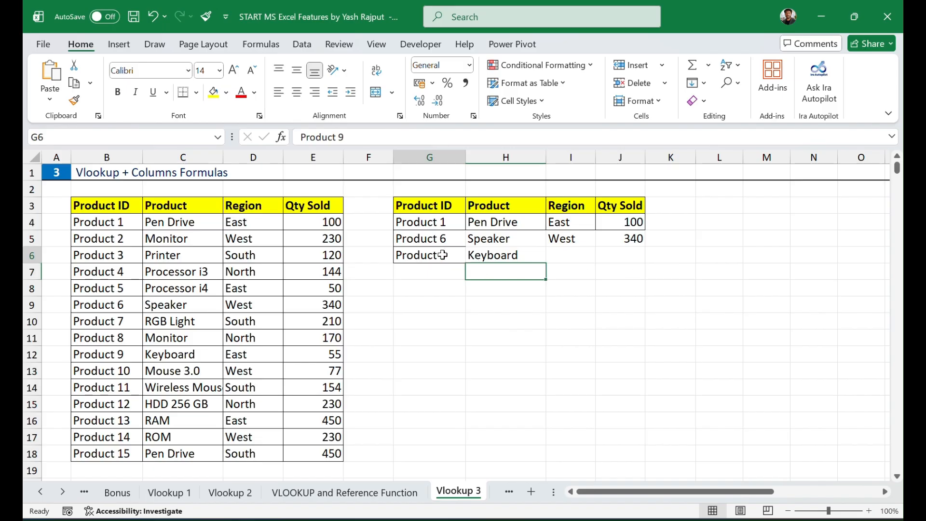
click(482, 254)
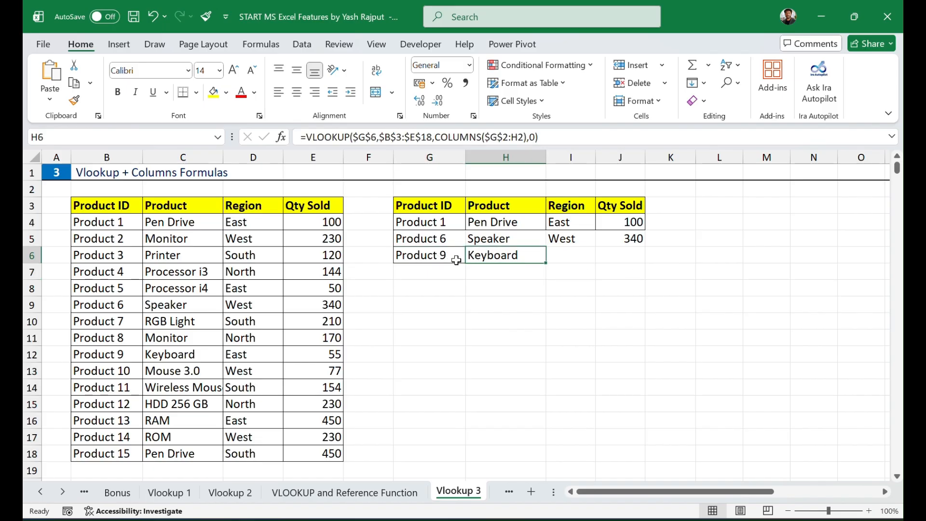
click(31, 358)
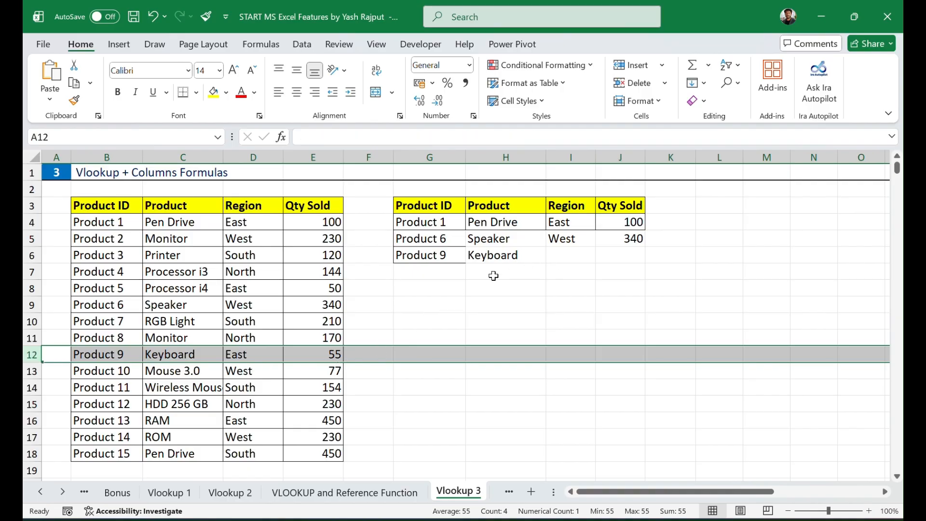
click(530, 256)
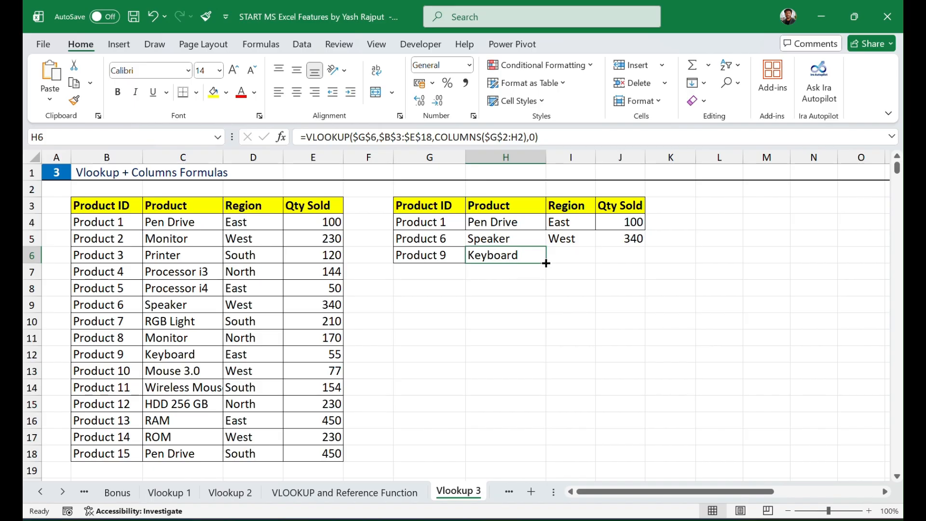
drag(546, 263, 632, 263)
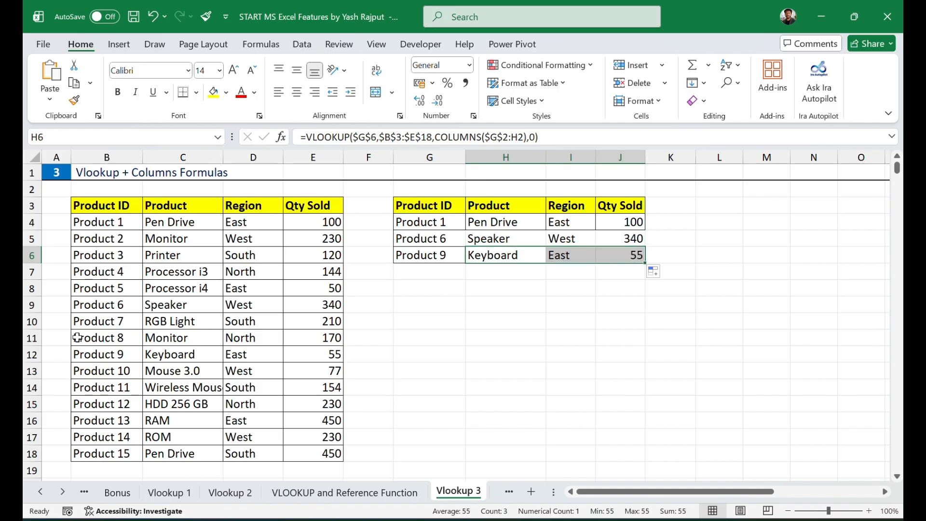
click(30, 354)
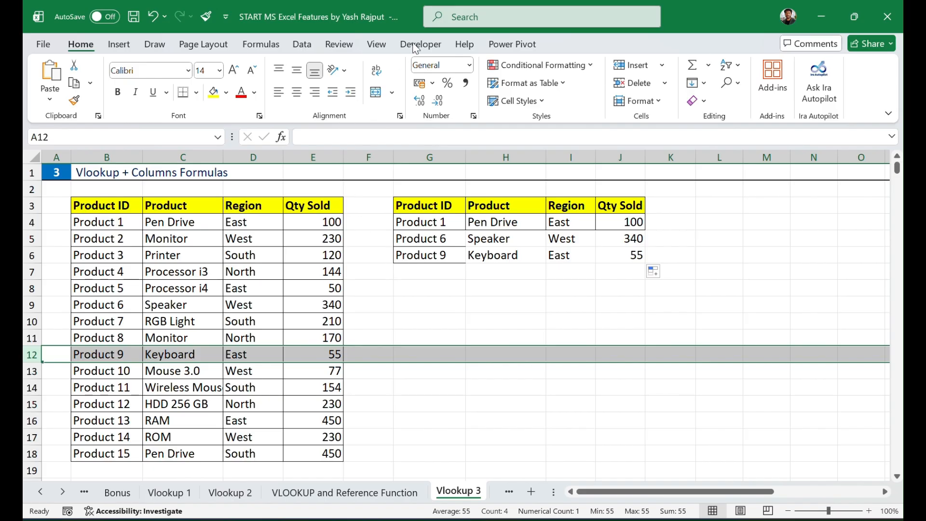
Switch to the Vlookup 4 sheet and select the whole product table including its header row
key(ctrl+Page_Down)
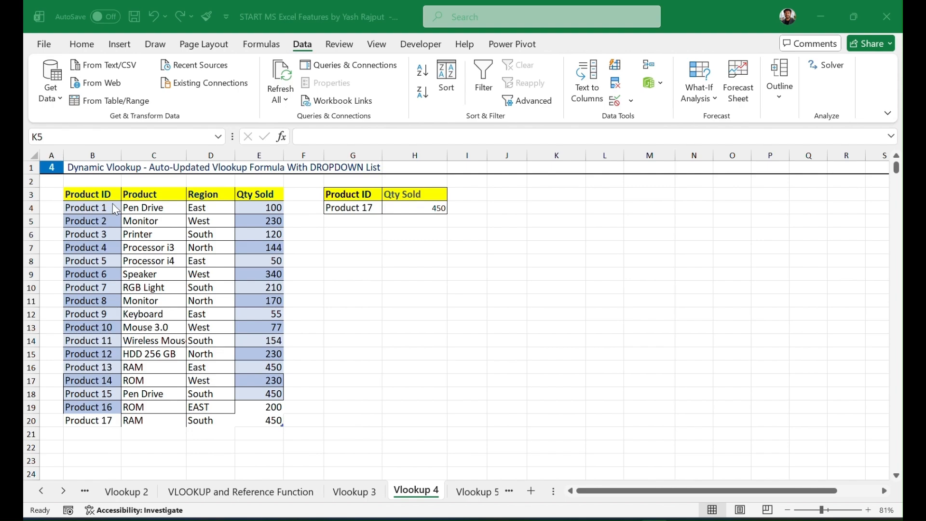
click(102, 221)
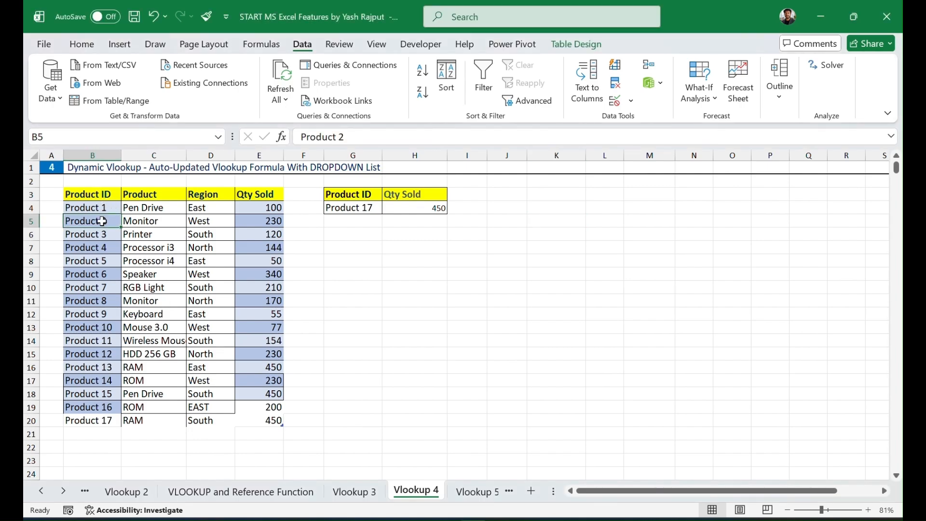
key(ctrl+a)
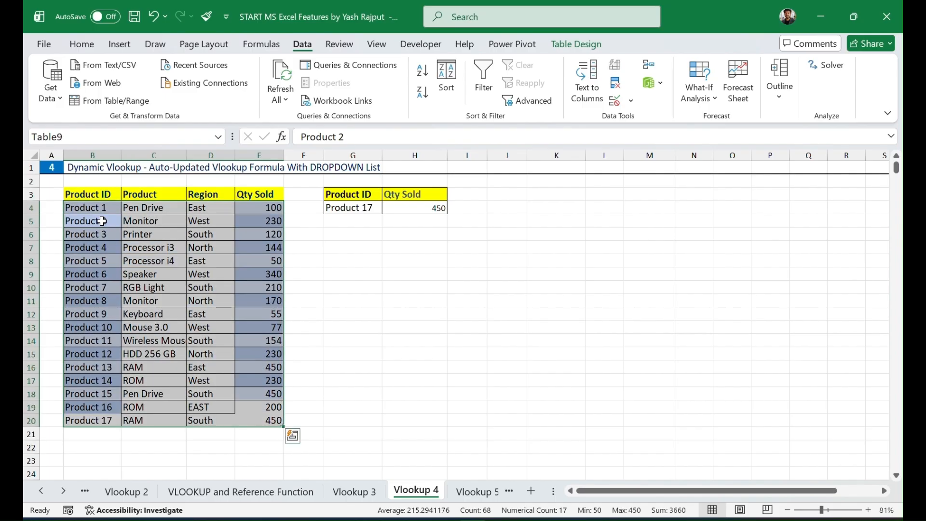
drag(102, 221, 100, 196)
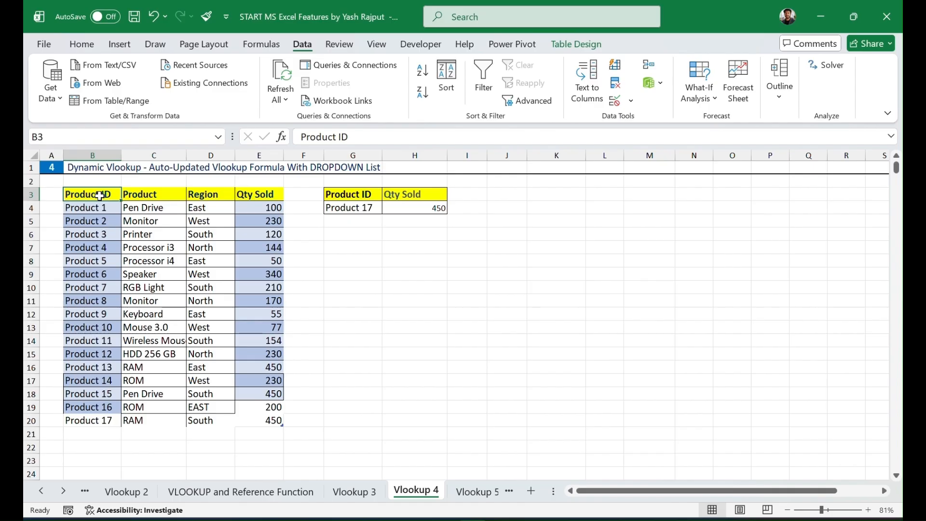
key(ctrl+a)
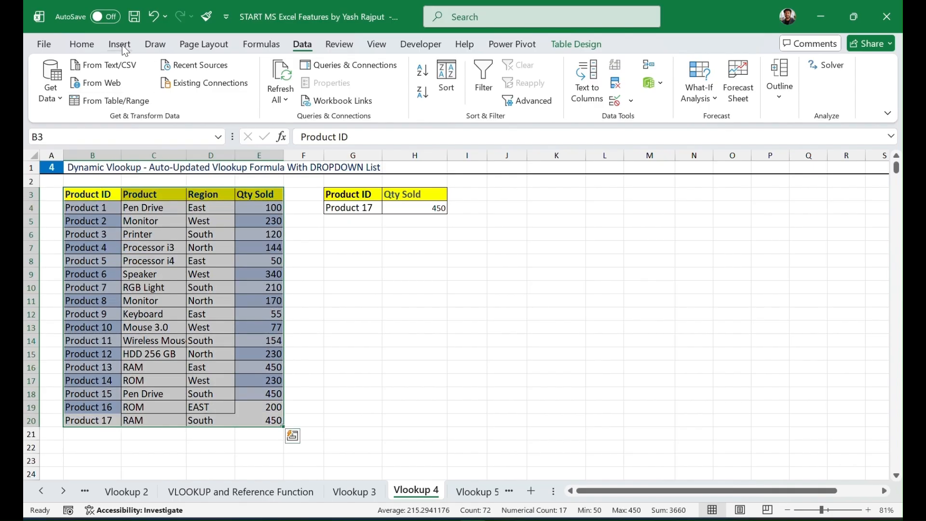
click(83, 47)
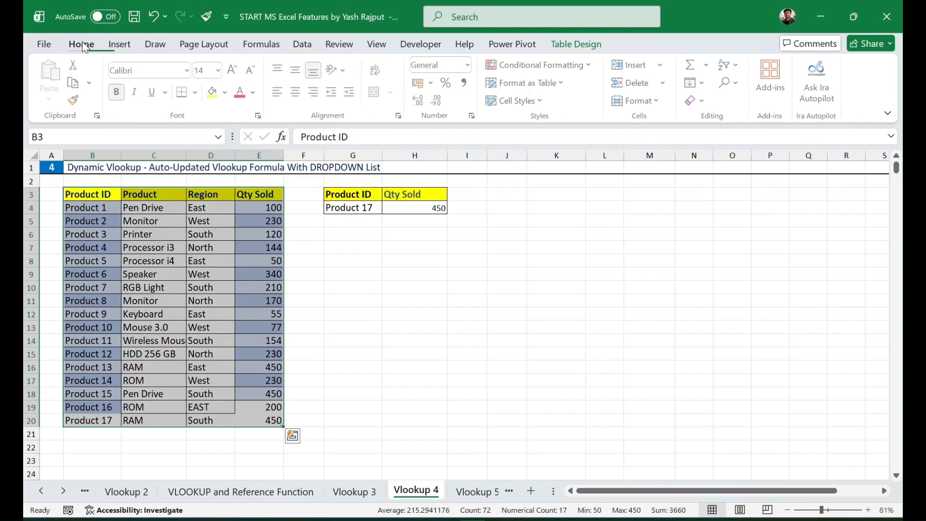
click(112, 47)
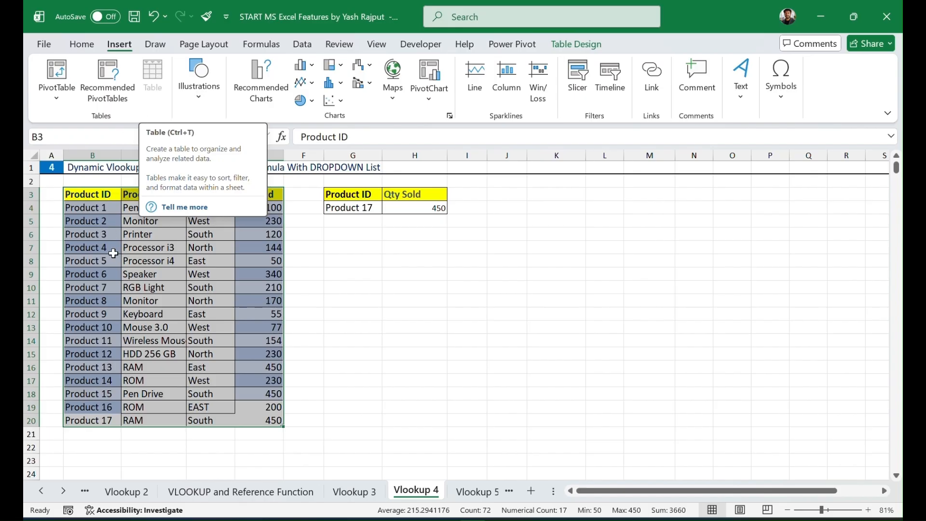
click(312, 324)
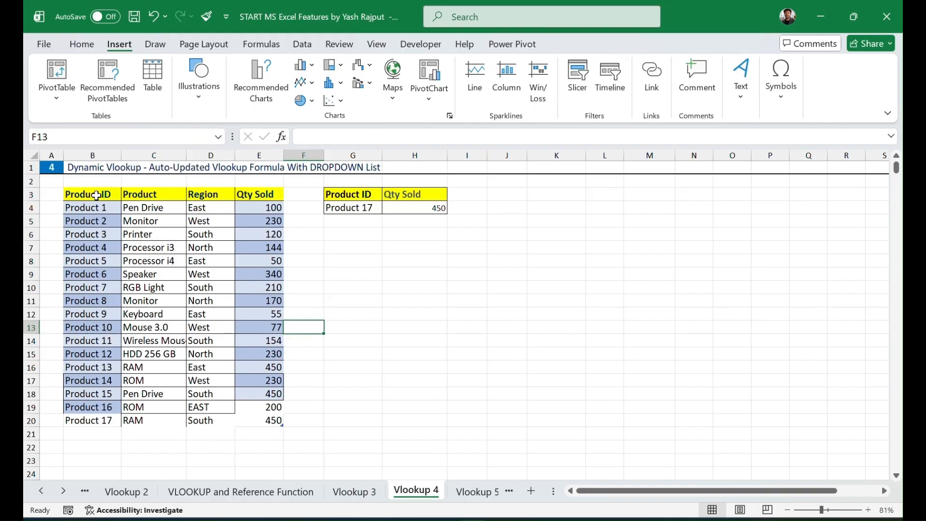
drag(97, 196, 283, 424)
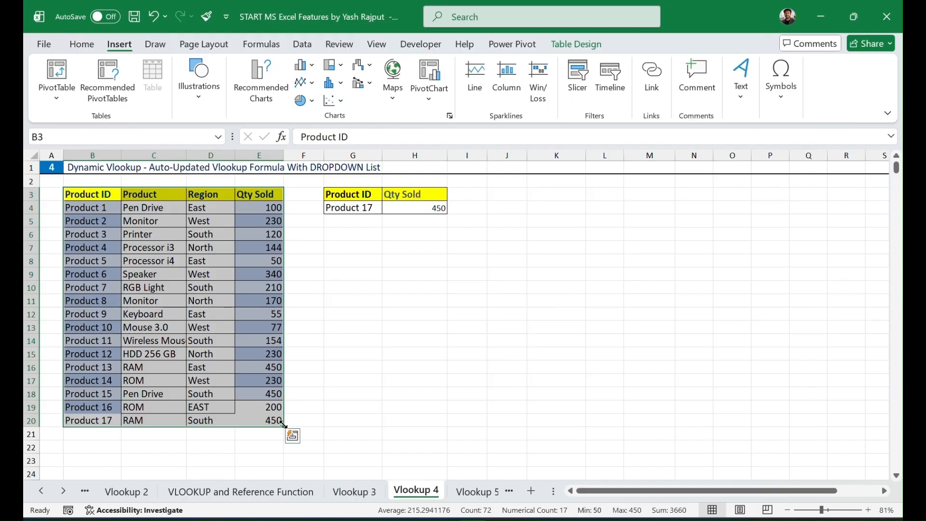
click(400, 391)
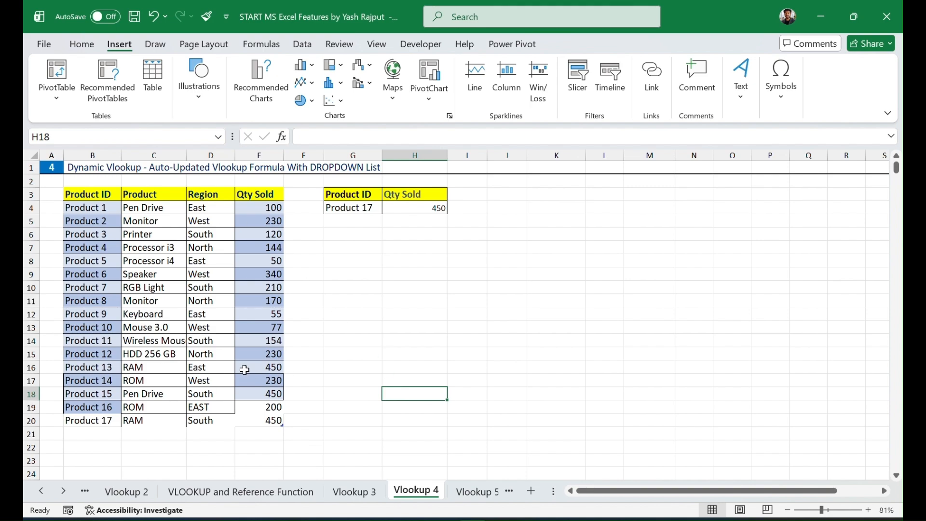
Choose Product 10 from the Product ID dropdown list in G4
click(364, 211)
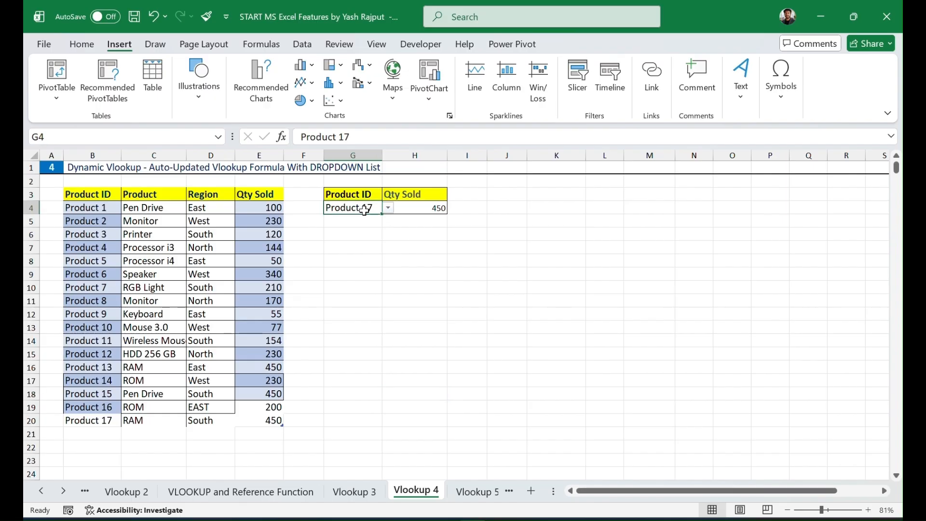
click(388, 208)
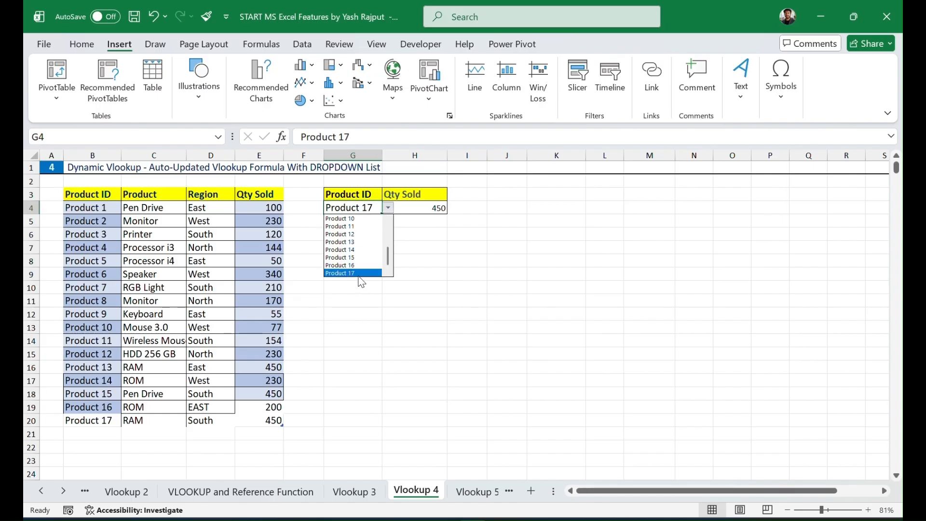
click(361, 219)
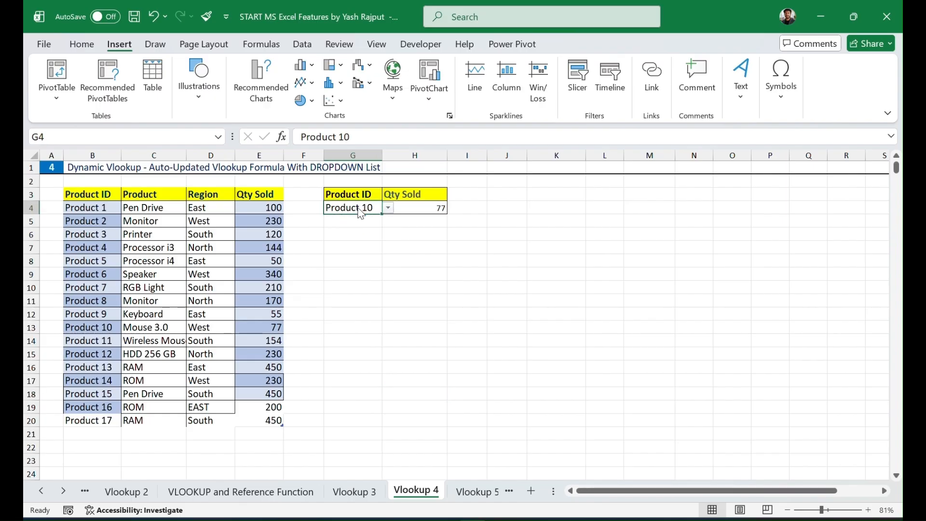
click(388, 208)
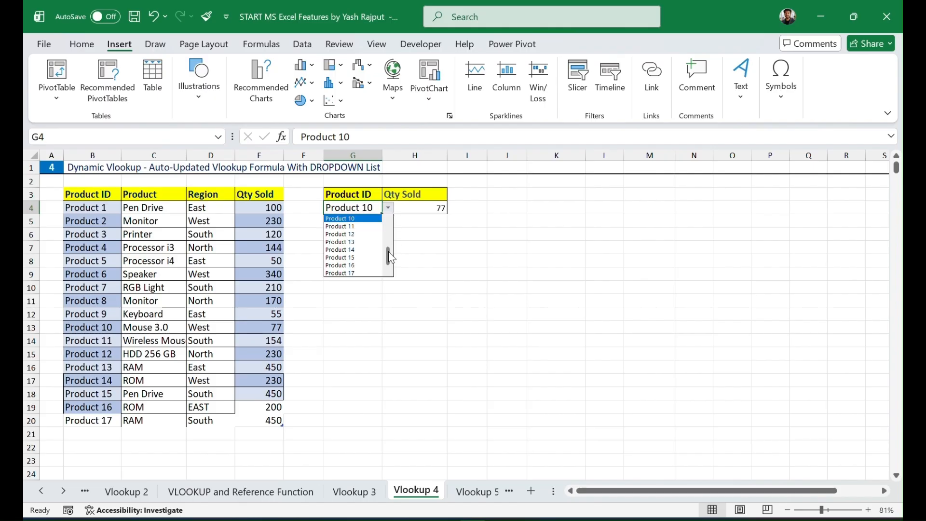
click(353, 218)
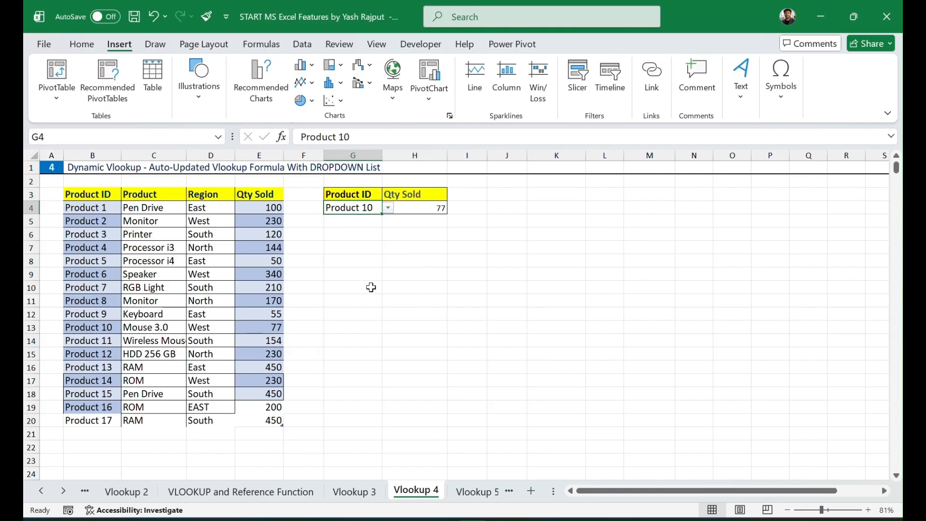
Add a row below Product 17 in the source table with Product 18, Mouse 3.0, North and 500
click(89, 435)
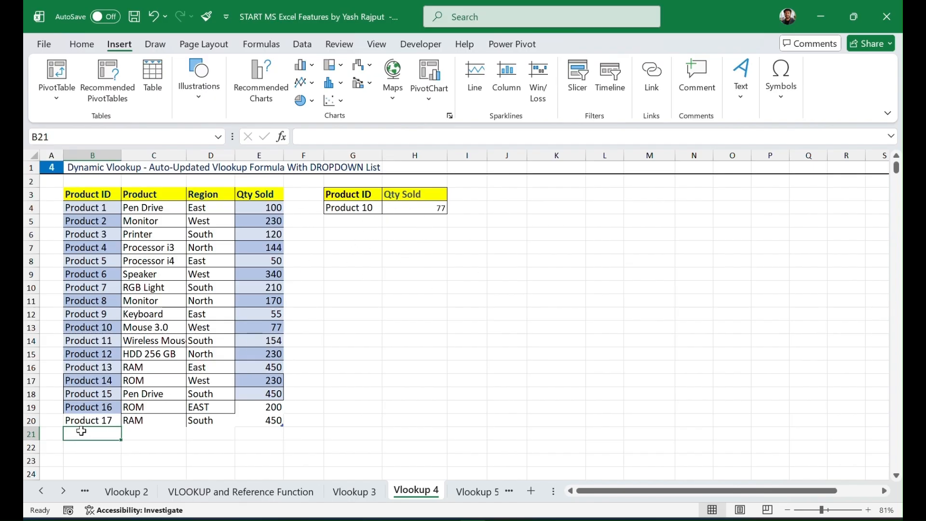
text(Pr)
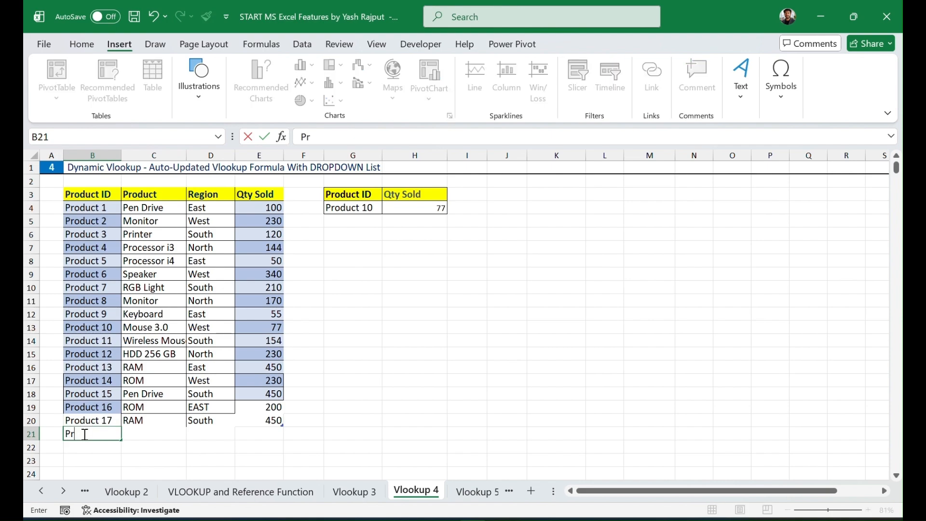
text(oduct 18)
key(Tab)
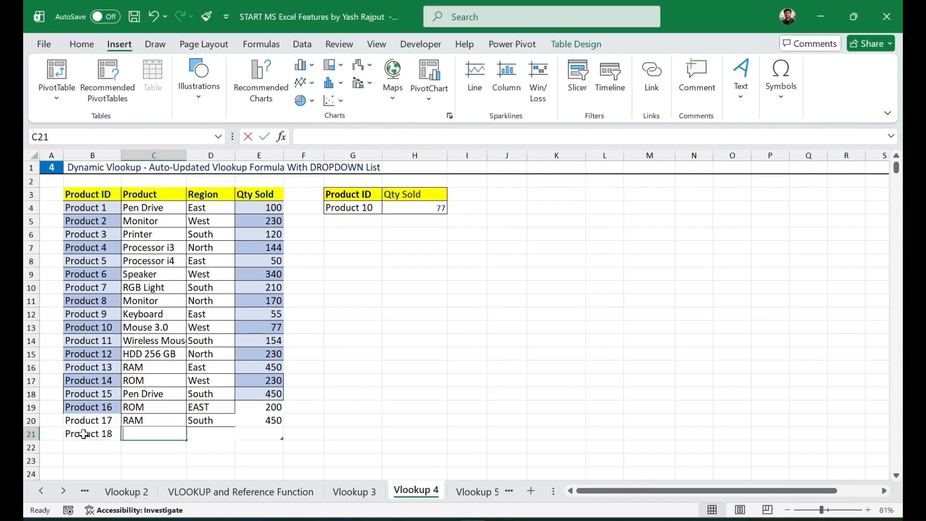
text(Mouse 3.0)
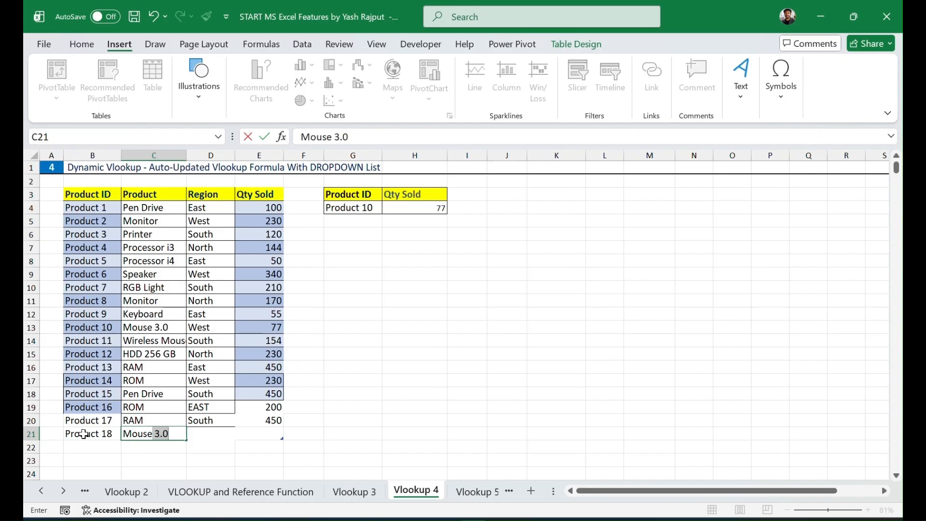
key(Tab)
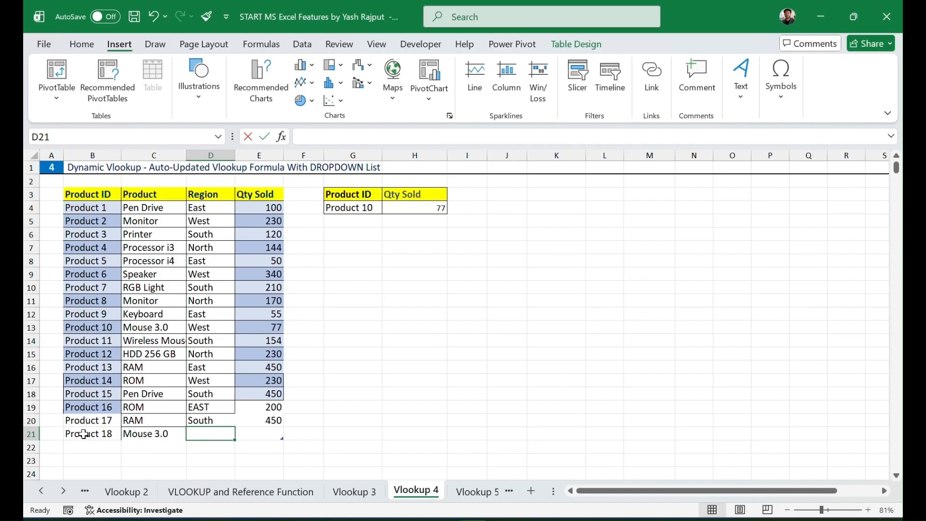
text(North)
key(Tab)
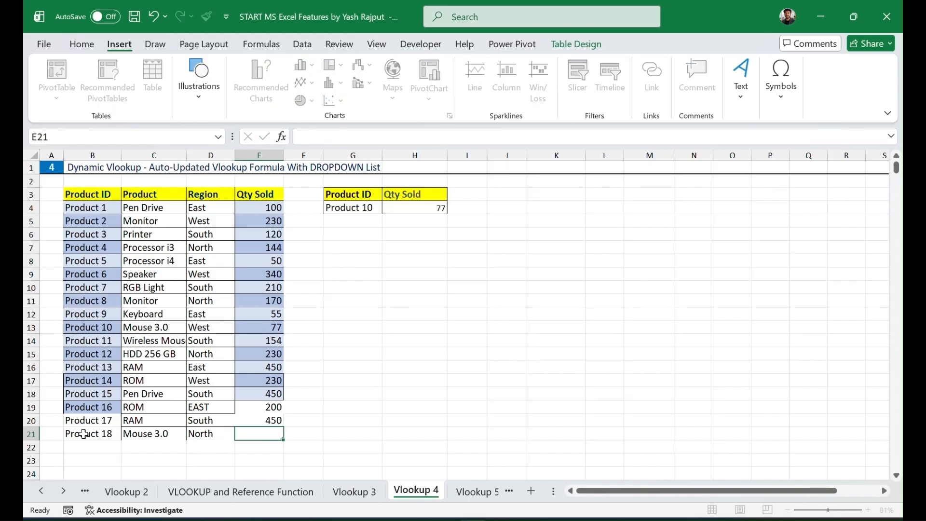
text(500)
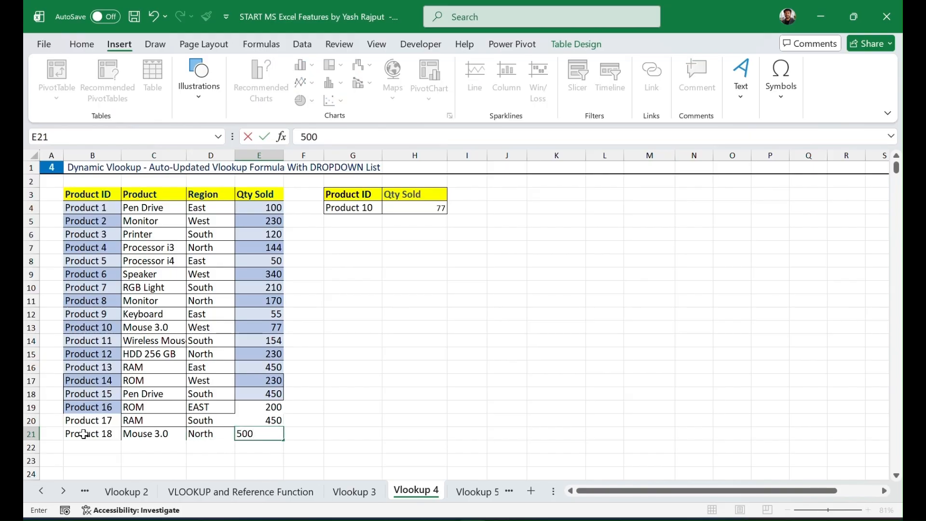
key(ctrl+Return)
key(Right)
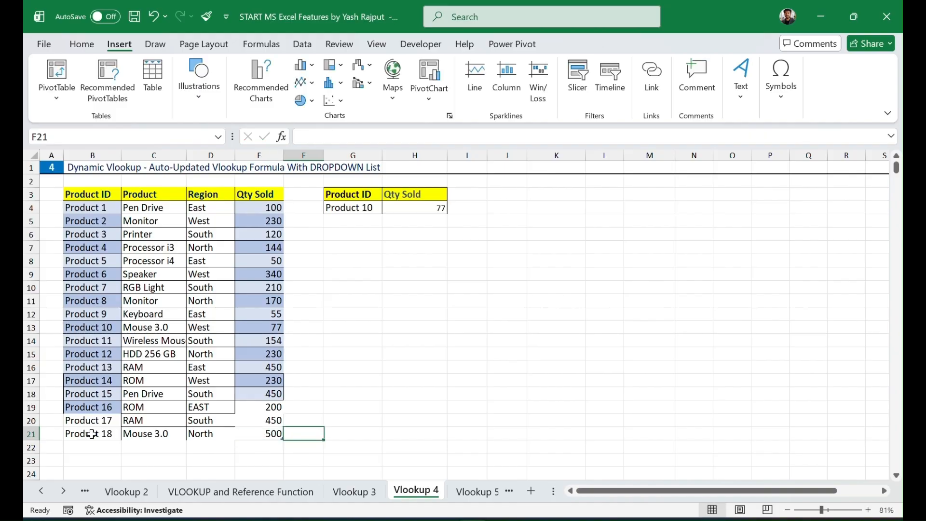
Choose the newly added Product 18 from the Product ID dropdown list in G4
click(379, 421)
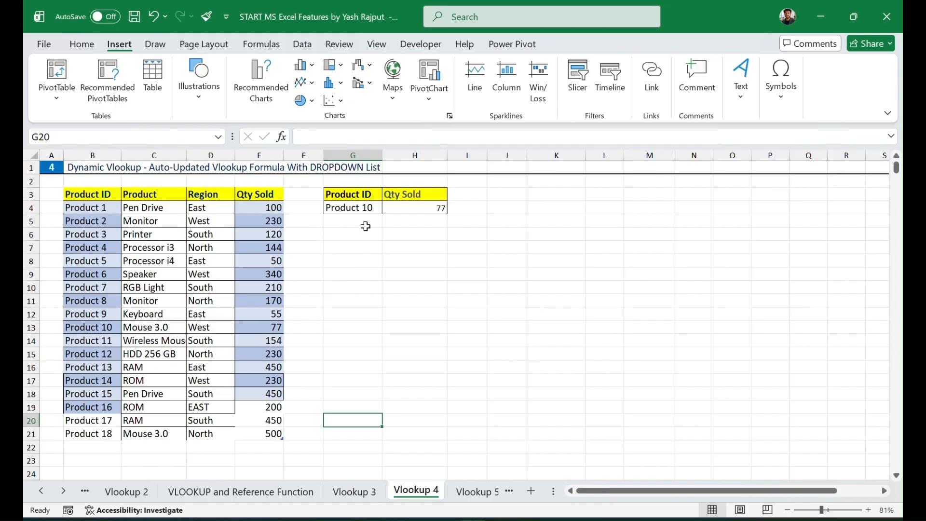
click(363, 208)
click(389, 209)
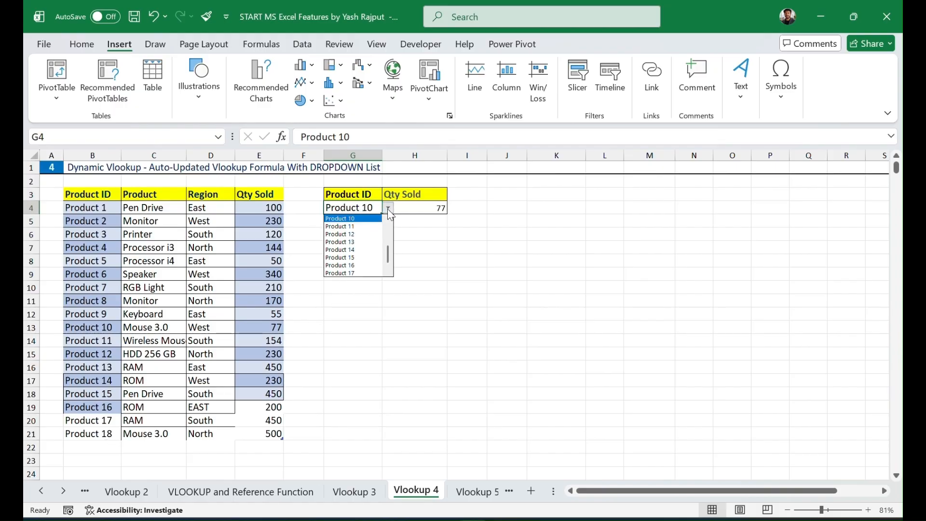
scroll(382, 232, up, 2)
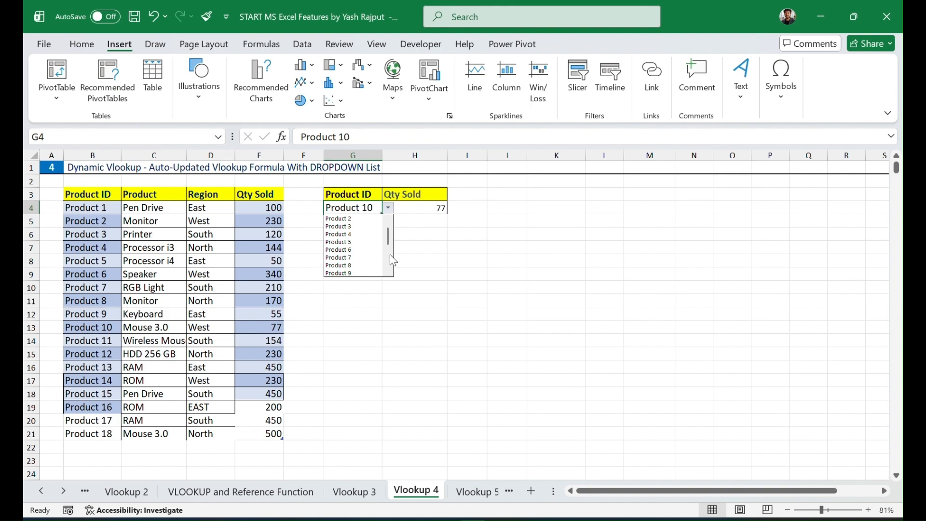
drag(391, 243, 389, 276)
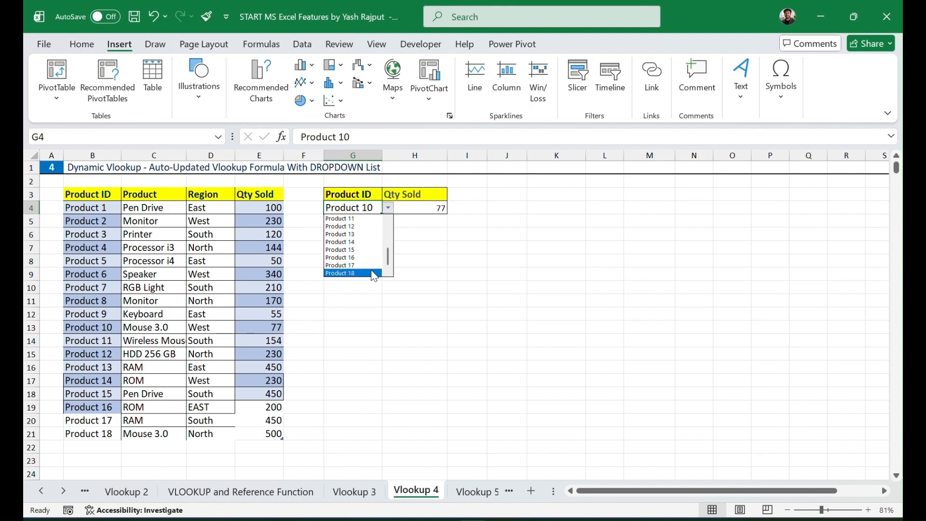
click(371, 274)
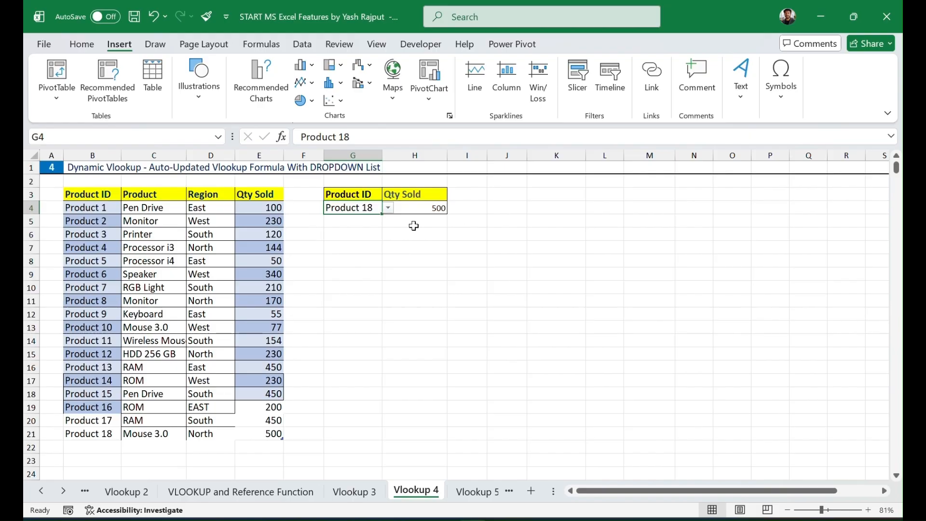
Copy the product IDs in B4:B21 and paste them into column K starting at K4
click(550, 209)
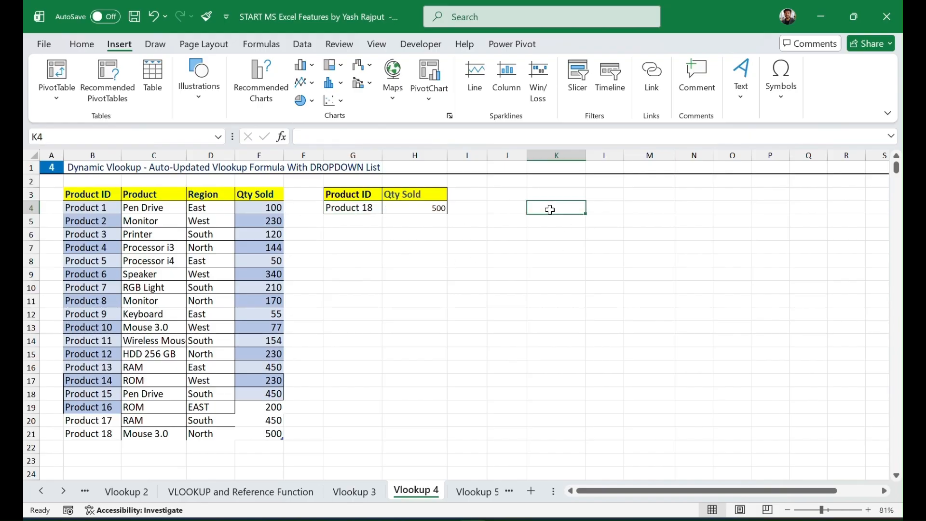
click(92, 209)
drag(95, 211, 101, 430)
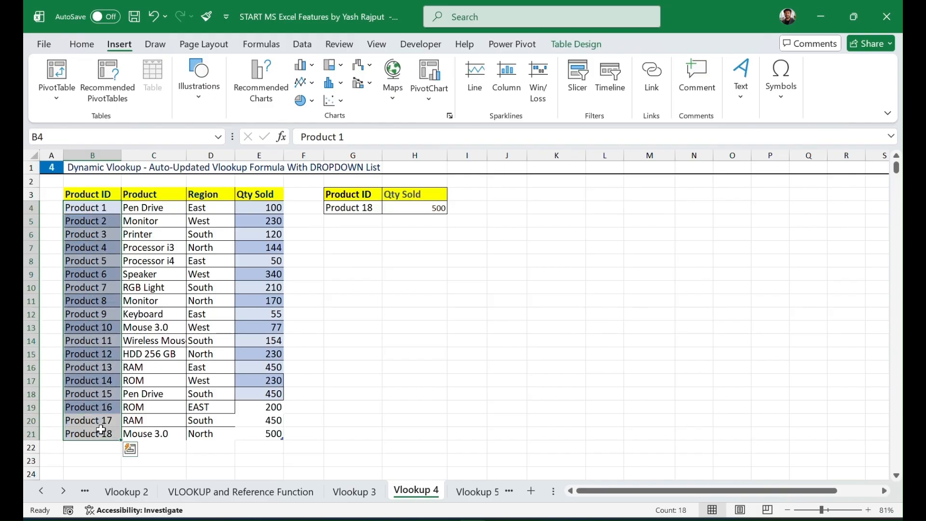
key(ctrl+c)
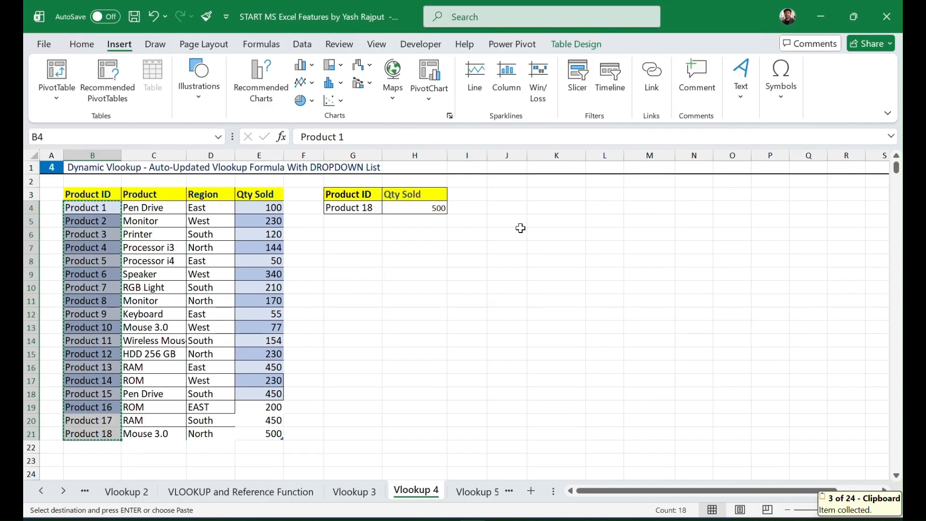
click(558, 211)
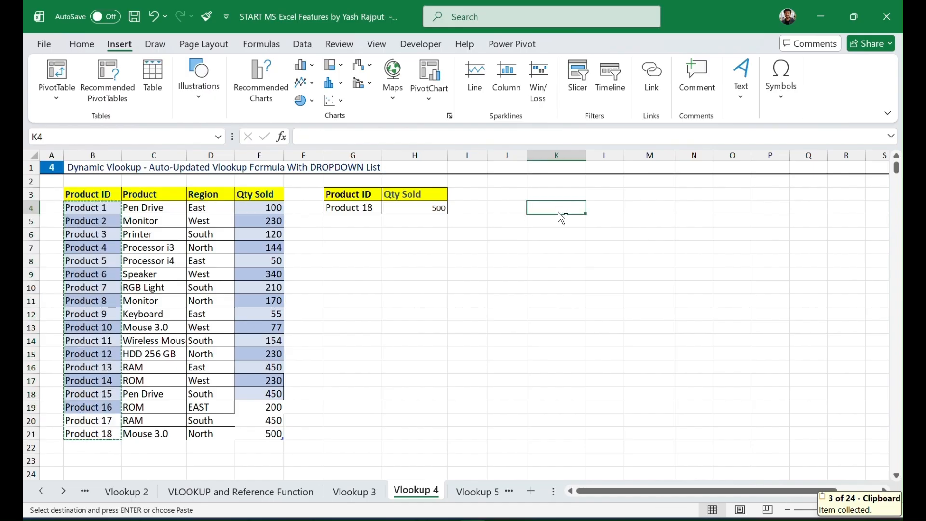
key(ctrl+v)
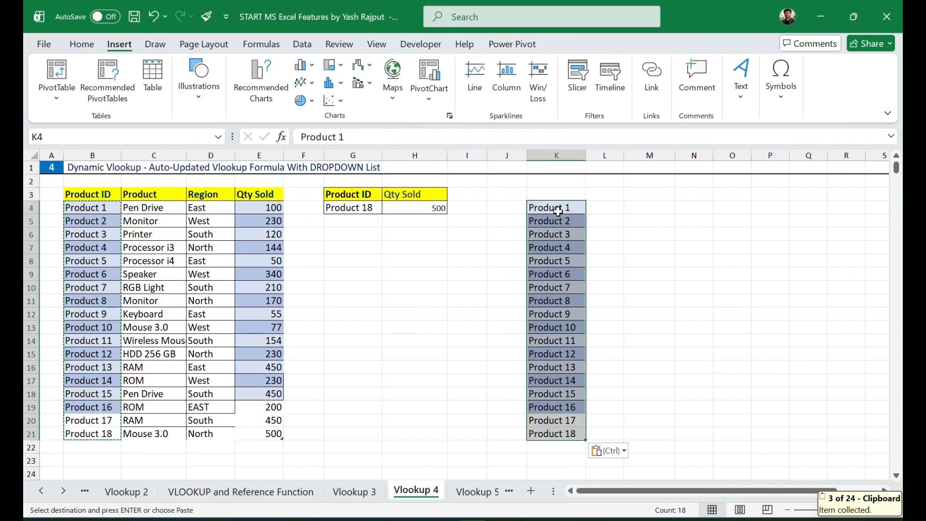
click(670, 246)
Go through the pasted product IDs in column K from Product 1 to Product 18, leaving their contents as pasted
click(578, 207)
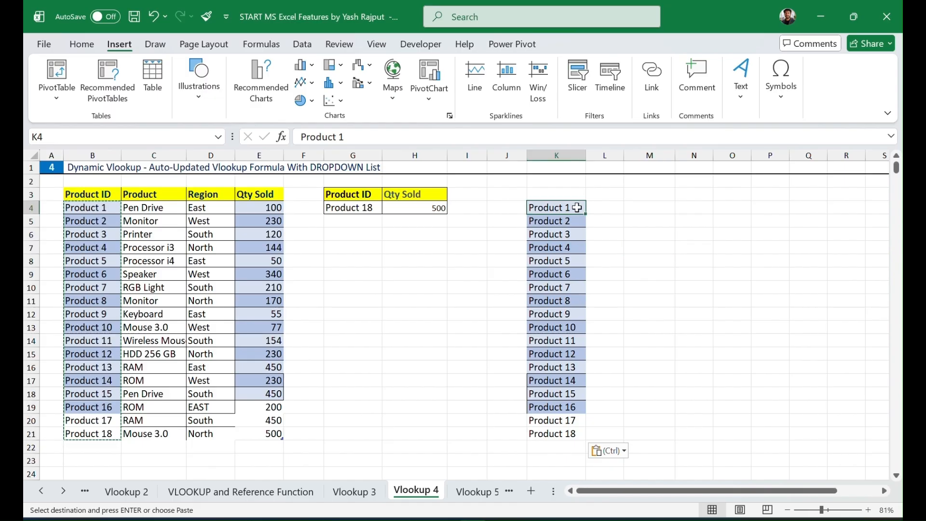
click(564, 245)
click(566, 287)
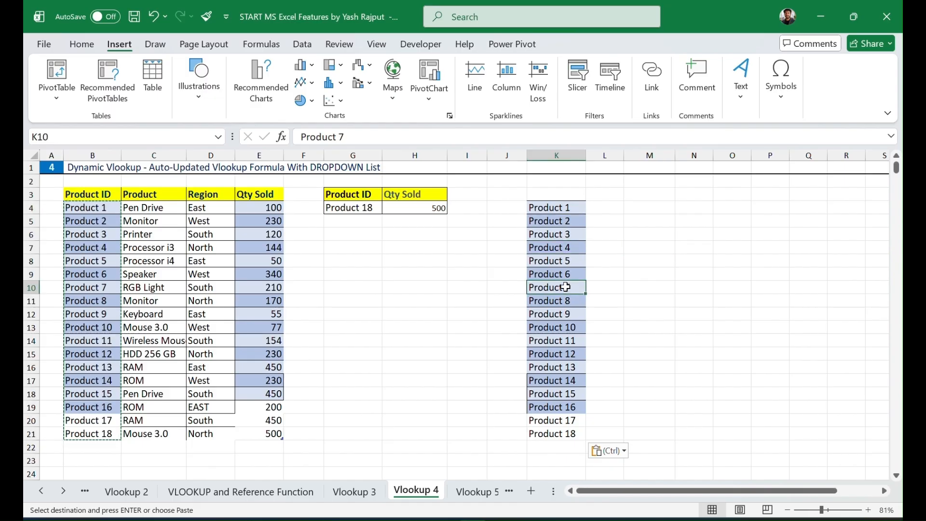
click(567, 340)
click(566, 385)
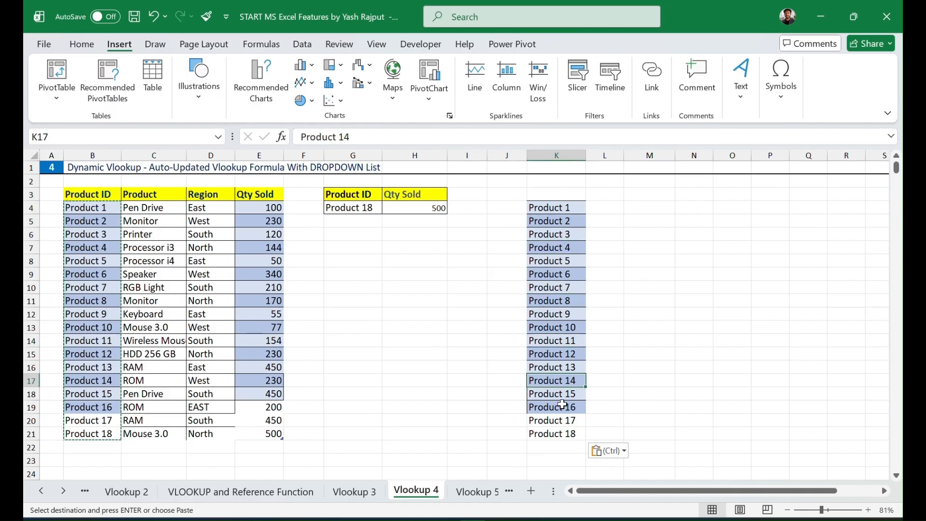
click(562, 407)
click(562, 425)
drag(562, 426, 567, 440)
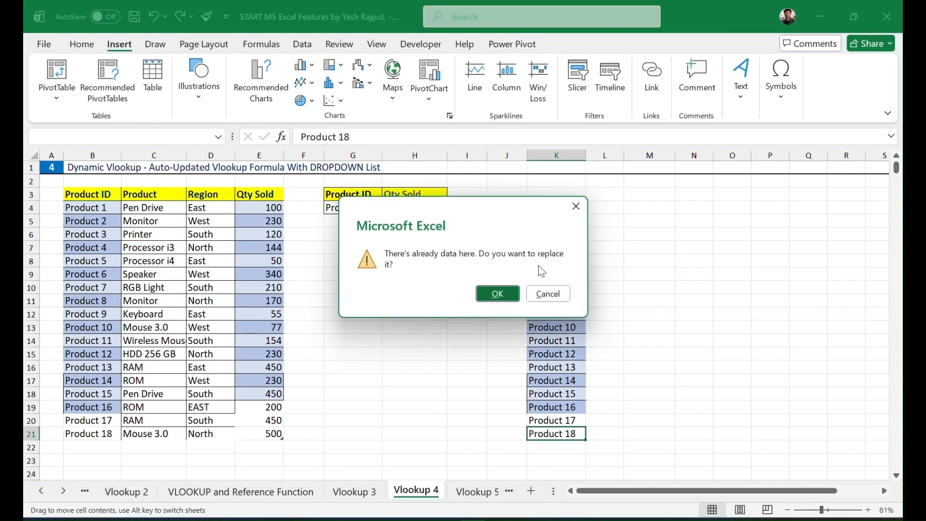
click(576, 206)
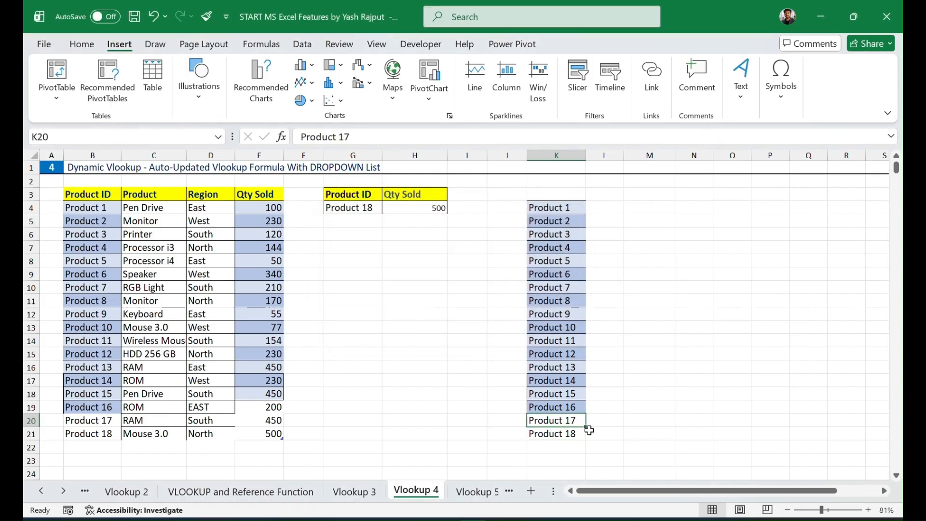
click(572, 437)
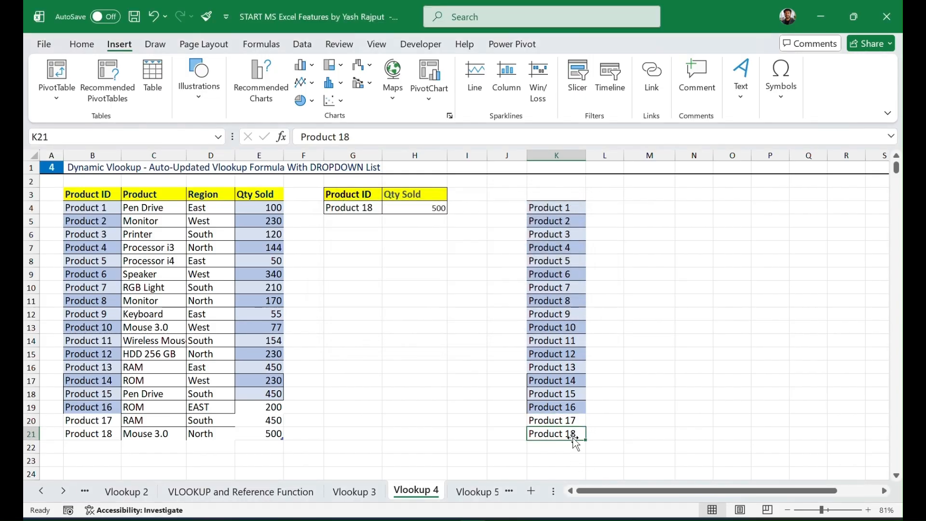
click(558, 419)
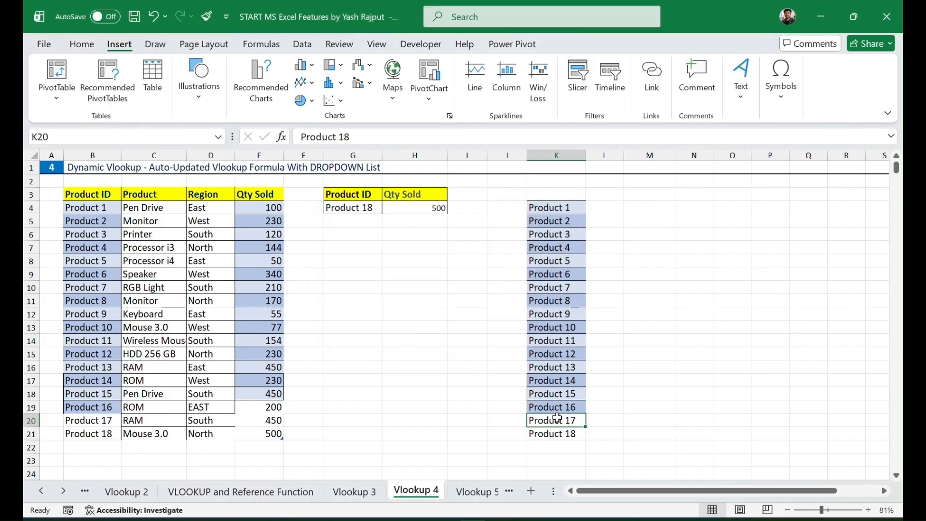
click(561, 445)
click(548, 223)
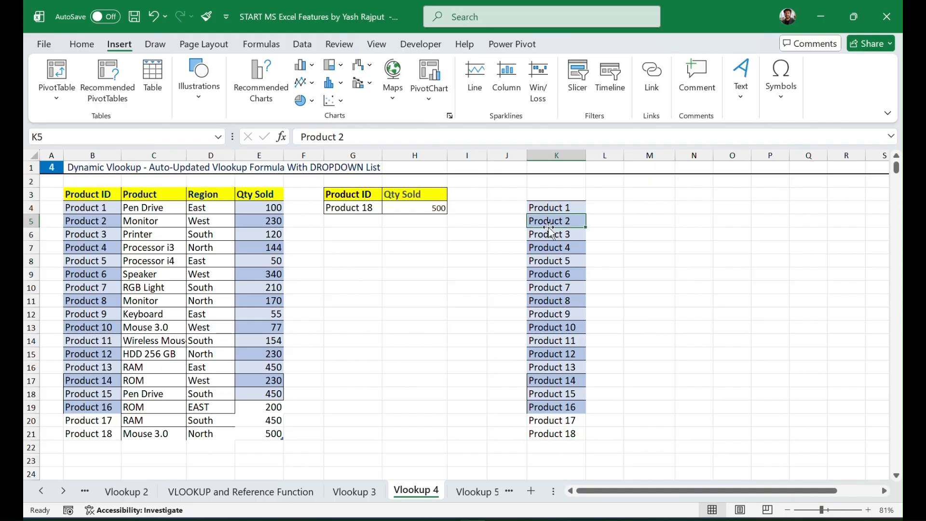
click(560, 275)
click(563, 299)
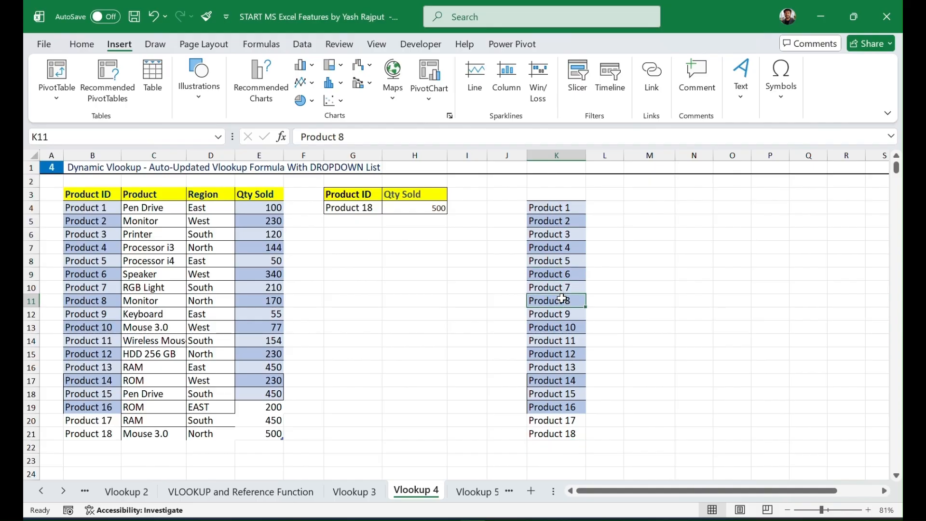
click(347, 224)
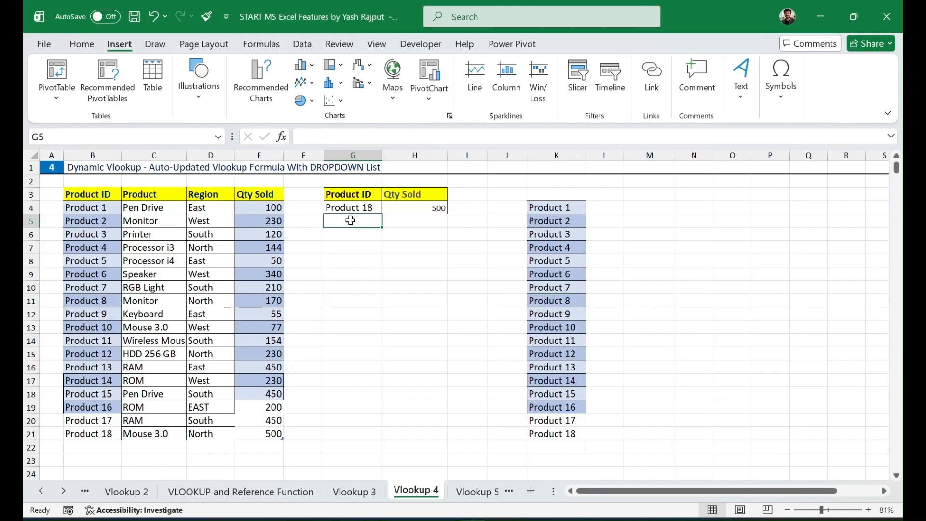
click(356, 208)
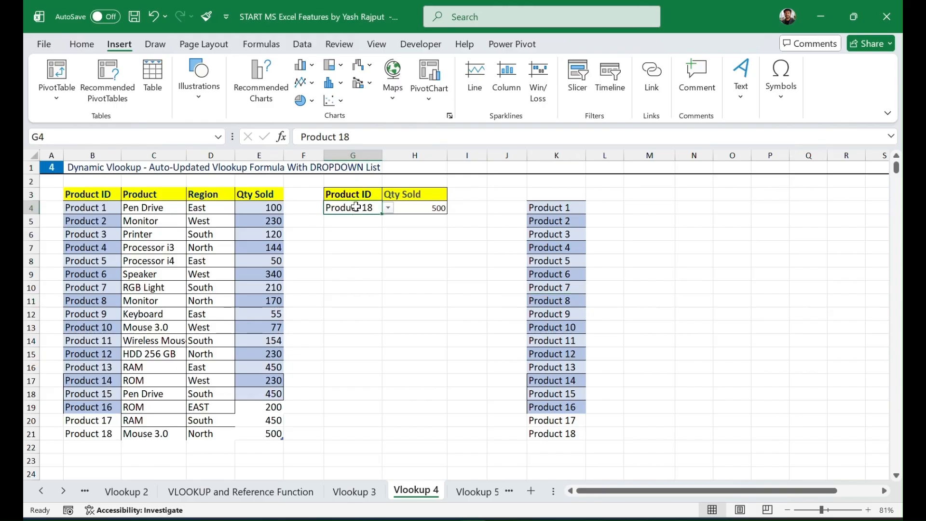
Add data validation to G5 that allows a list with the source =$K$4:$K$21
click(355, 221)
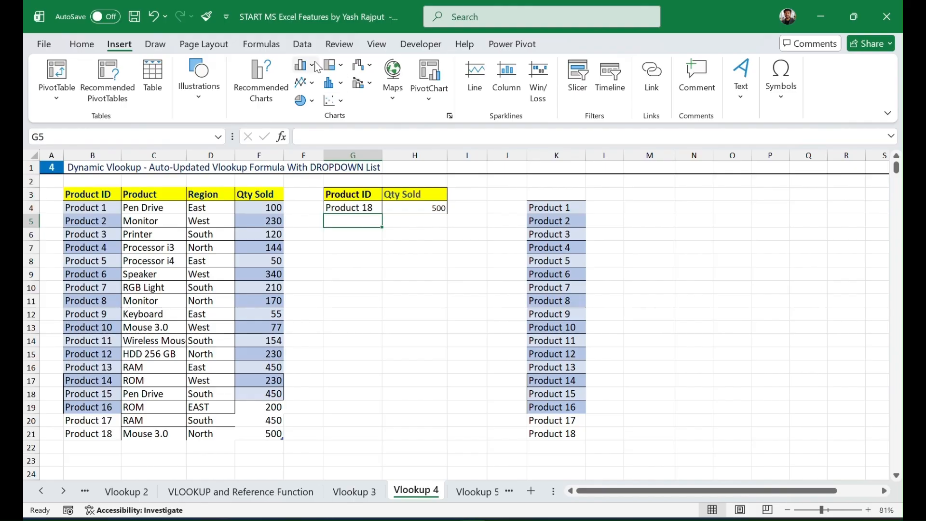
click(306, 46)
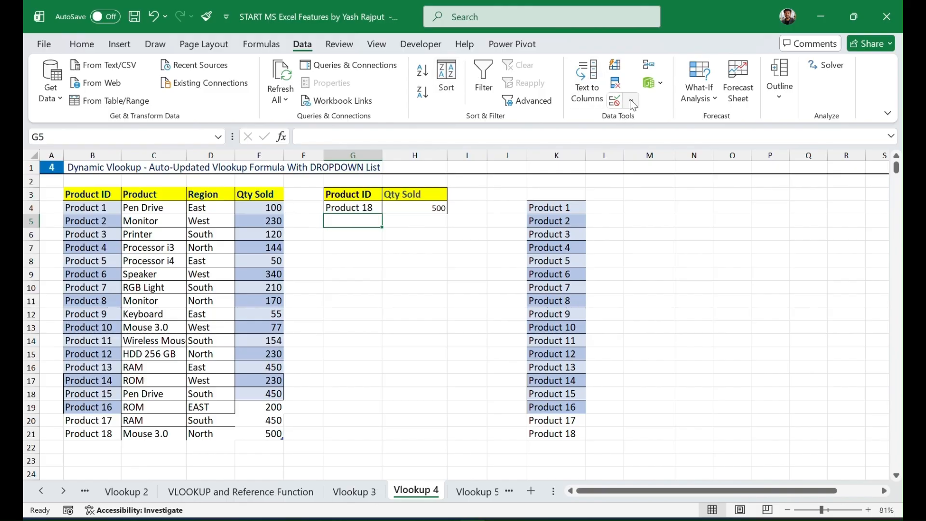
click(618, 105)
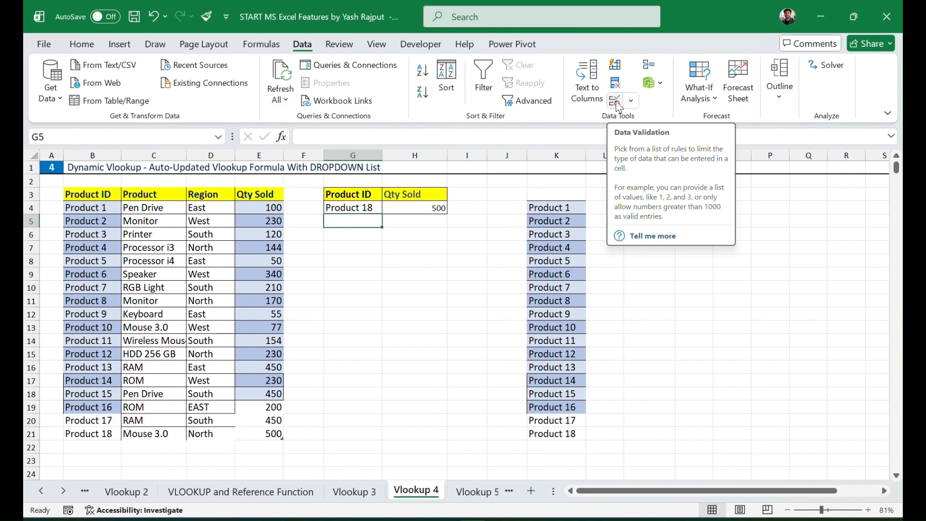
click(619, 106)
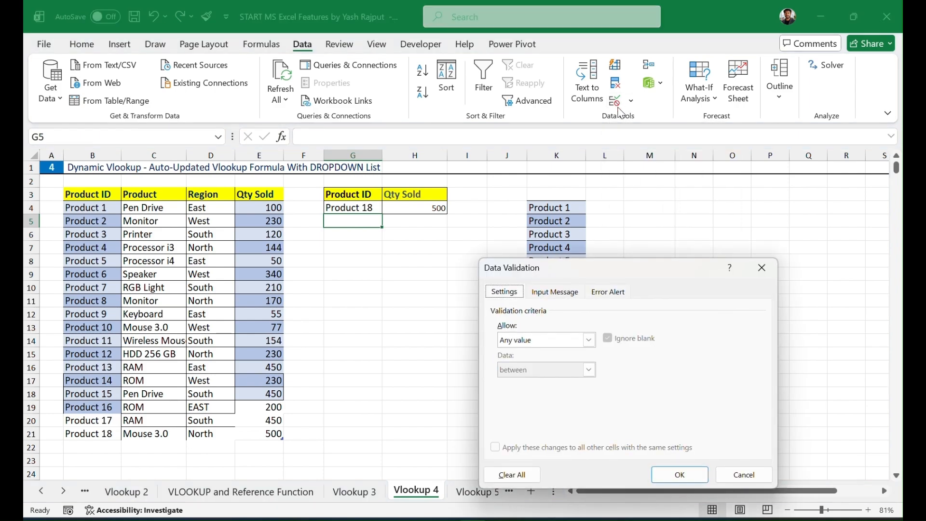
drag(662, 271, 777, 152)
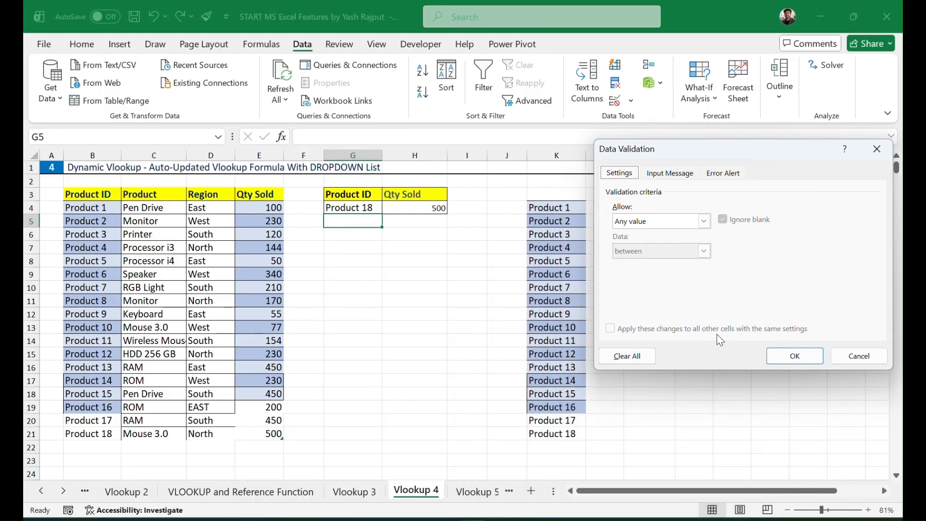
click(705, 221)
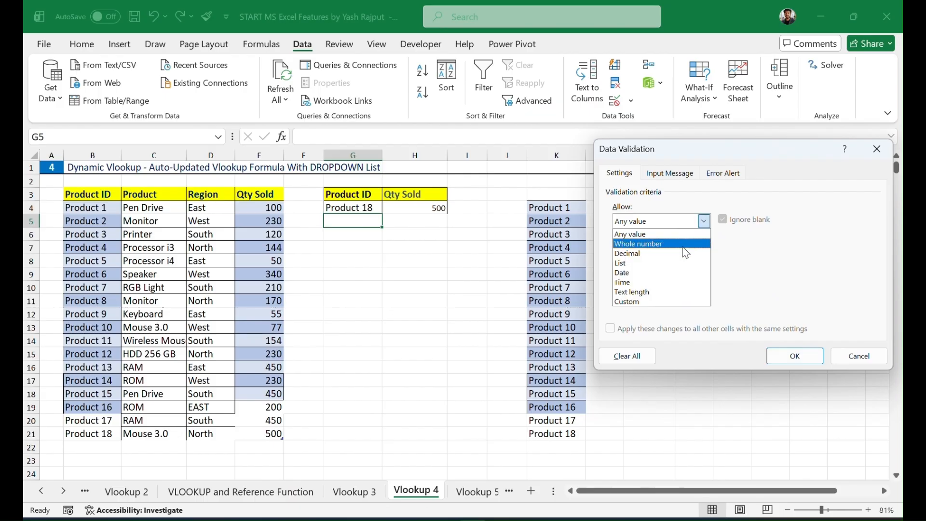
click(668, 264)
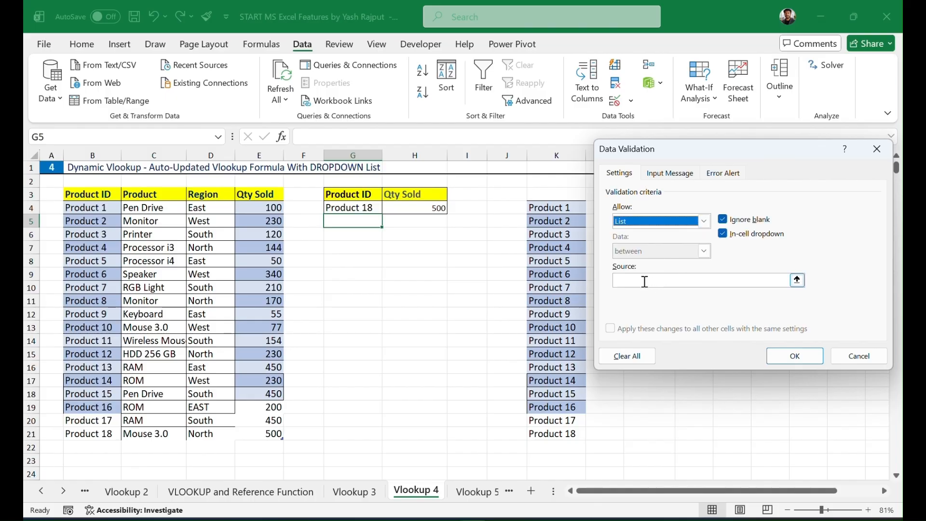
click(643, 280)
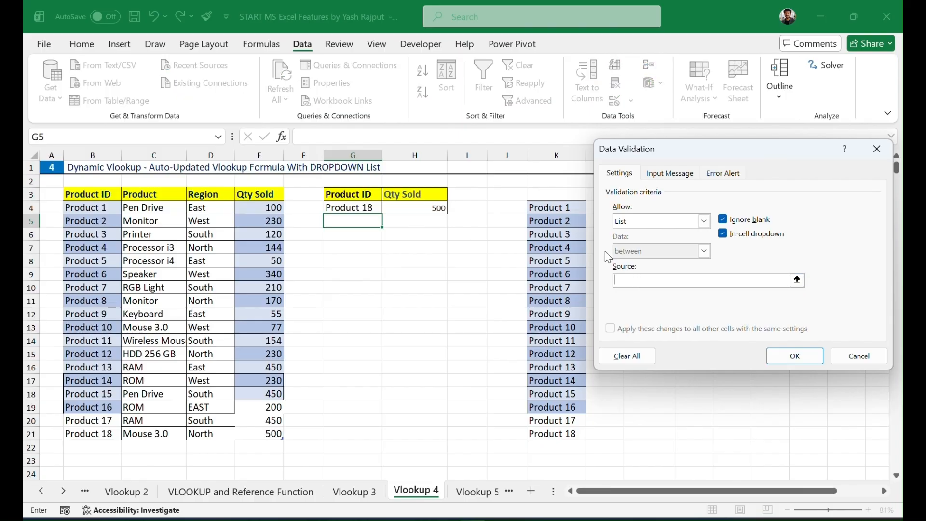
click(556, 208)
drag(556, 209, 559, 435)
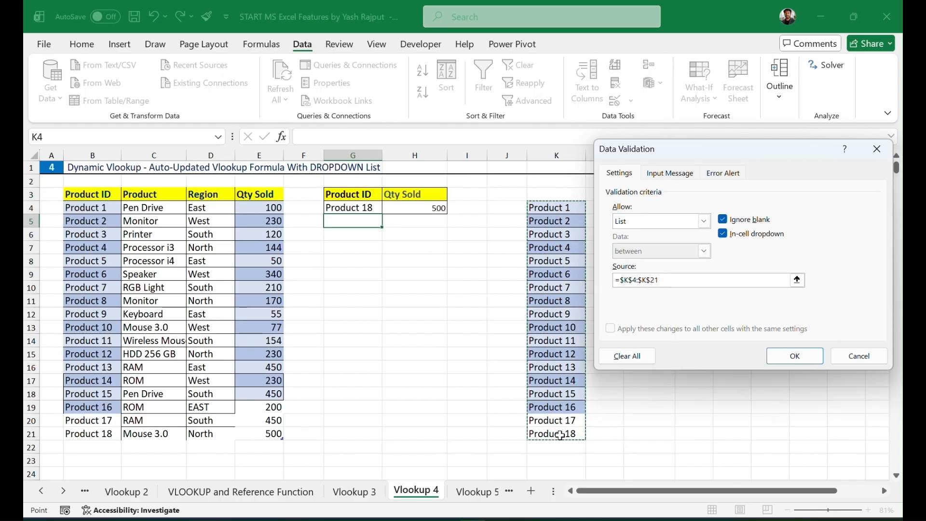
click(795, 357)
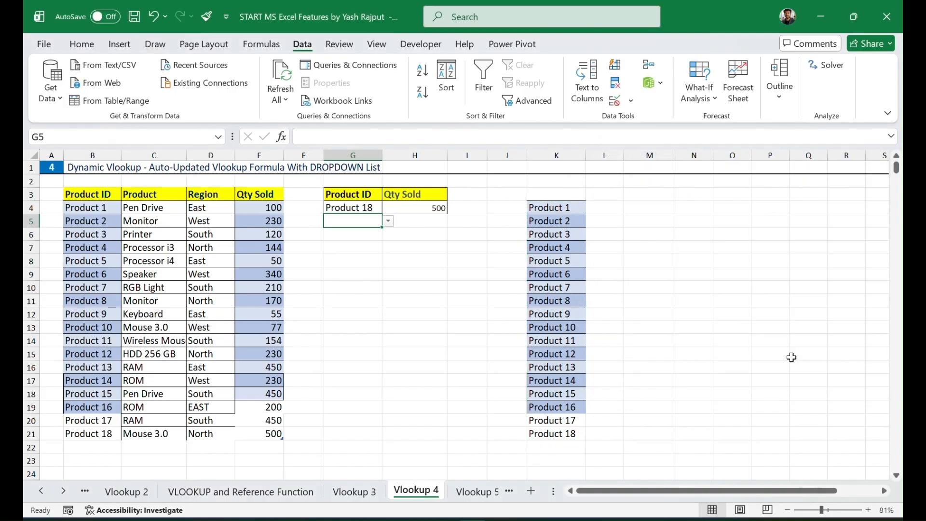
Choose Product 6 from the new dropdown list in G5 and look through the list to its end
click(388, 222)
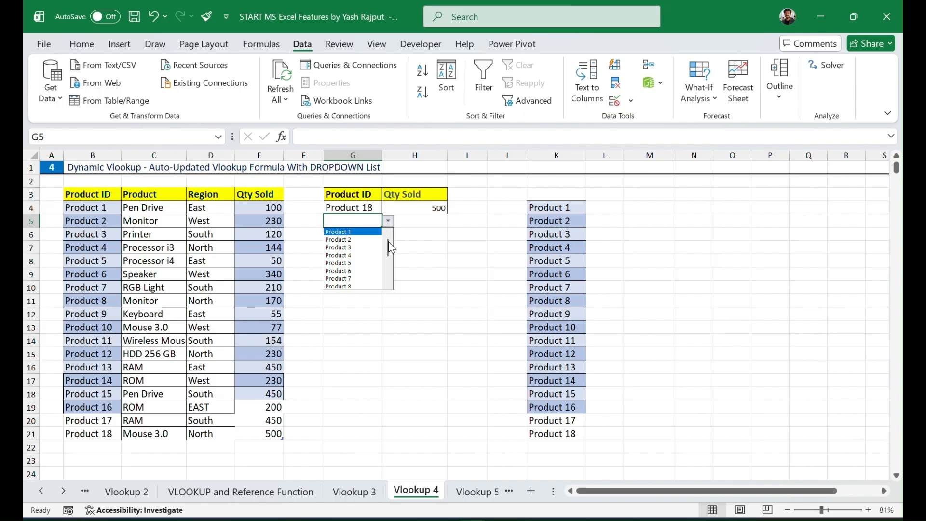
mouse_move(388, 242)
mouse_down()
mouse_move(389, 281)
mouse_move(384, 232)
mouse_up()
click(389, 223)
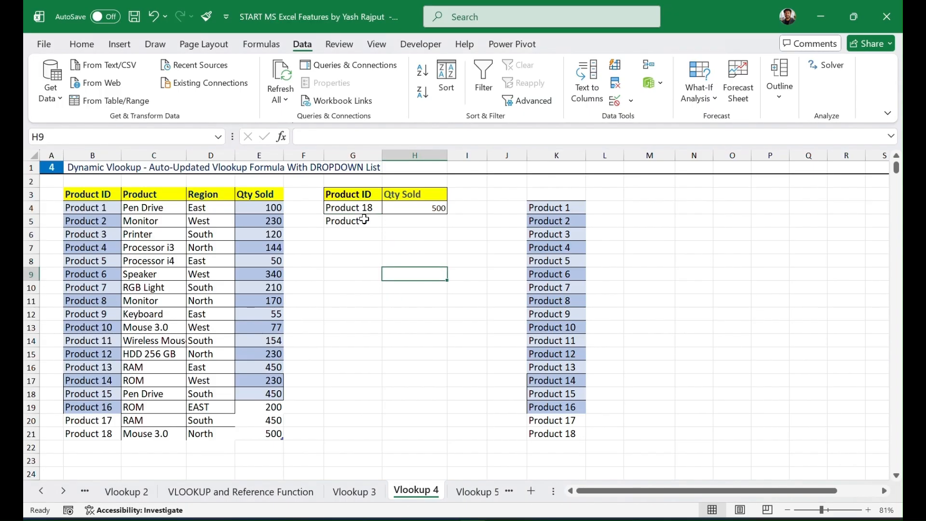
click(357, 222)
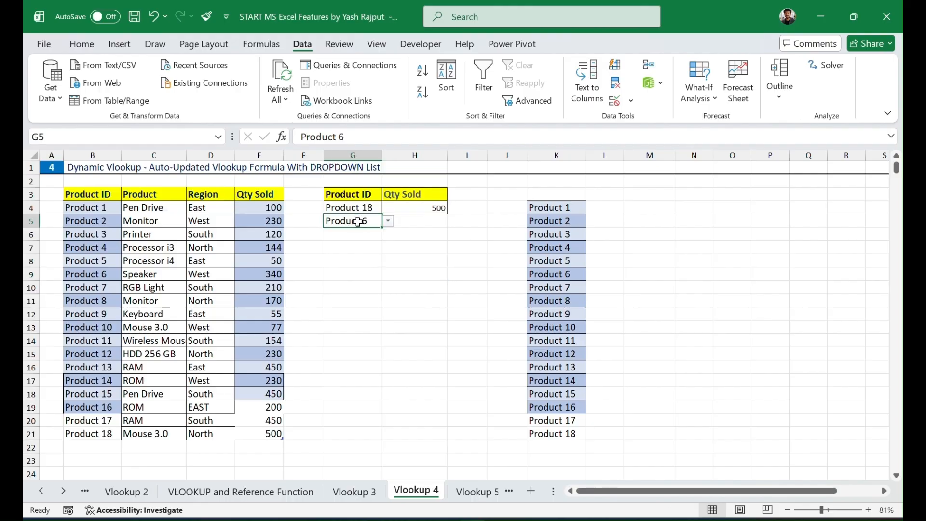
click(389, 221)
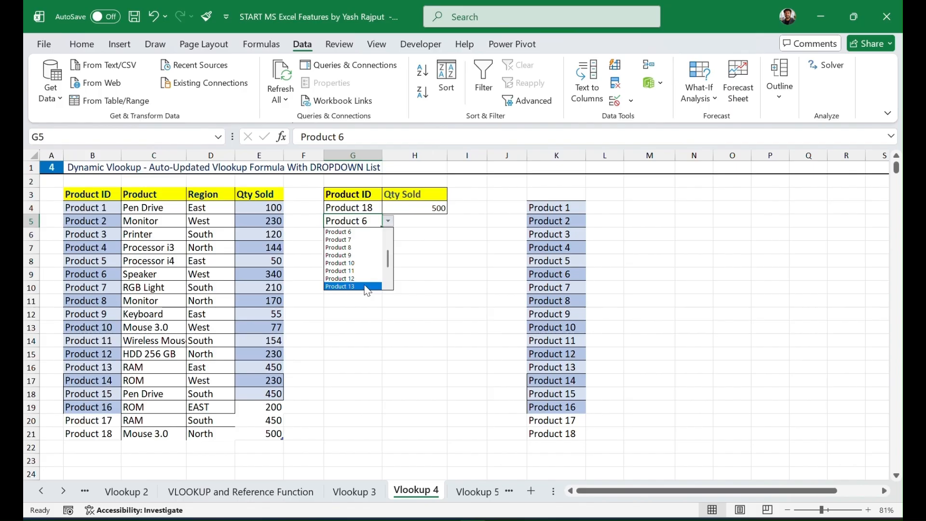
drag(387, 262, 388, 282)
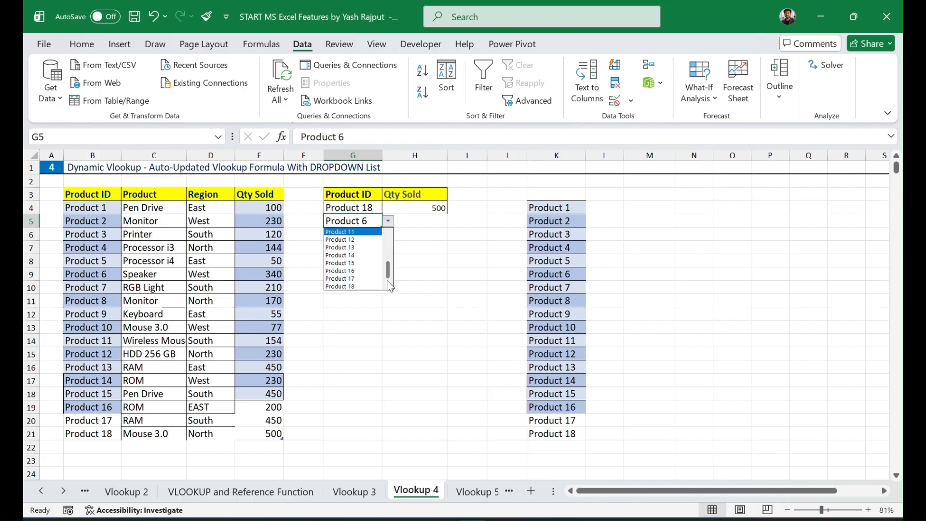
key(Escape)
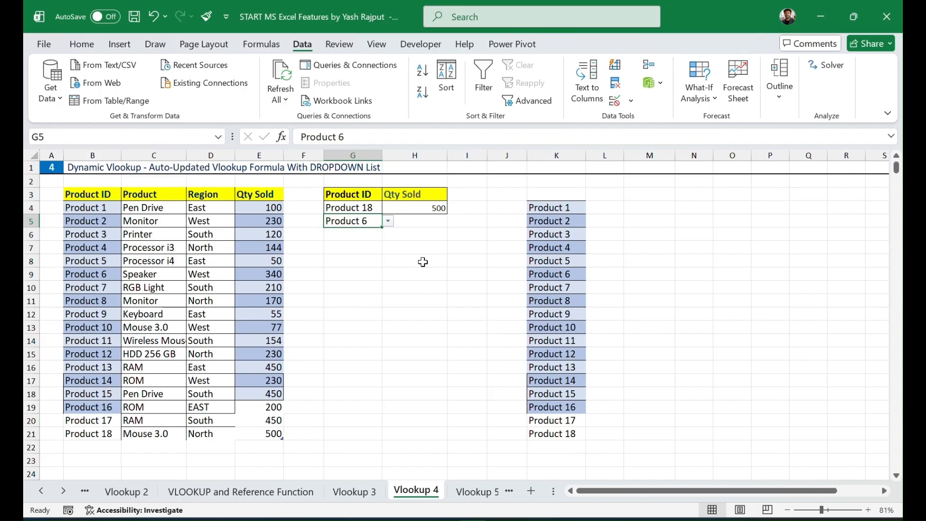
Enter the formula =VLOOKUP(G5,Table9[#All],4,0) in H5 to return the quantity sold for the chosen product
click(405, 220)
text(=v)
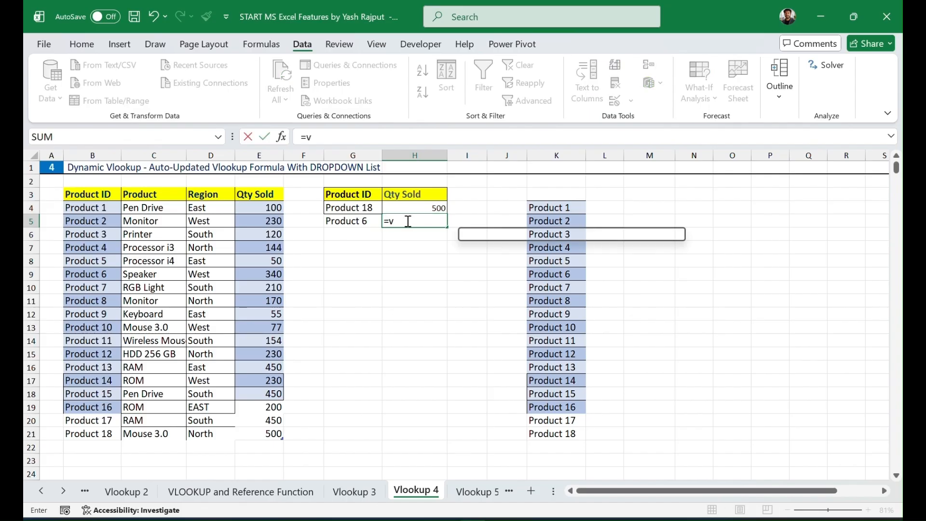
text(loo)
key(Tab)
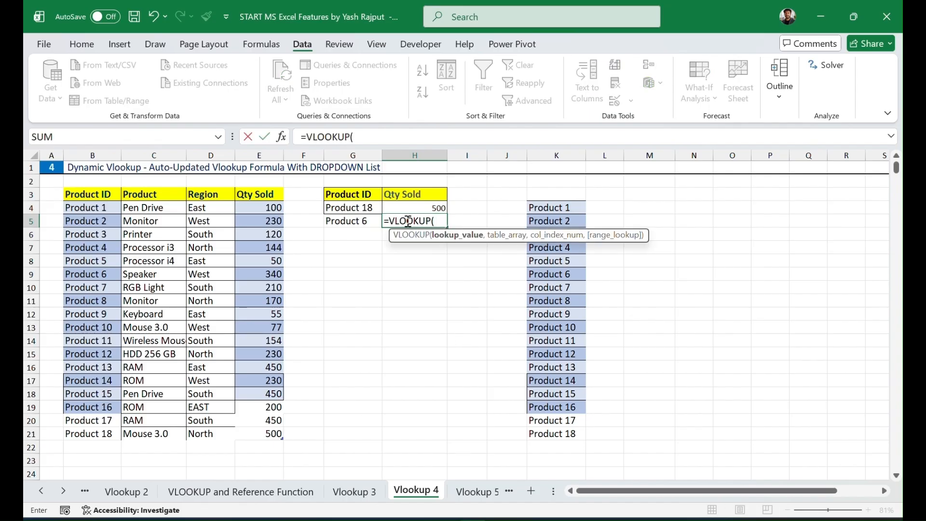
click(357, 222)
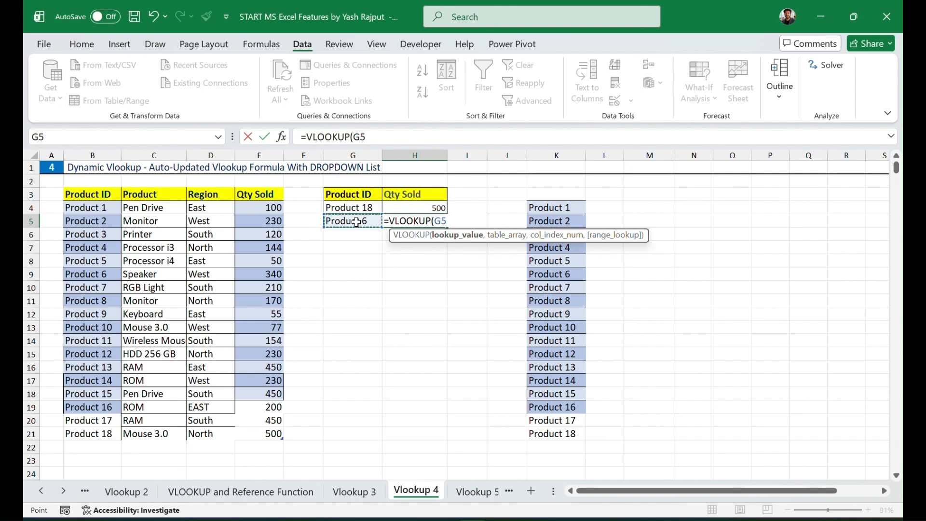
text(,)
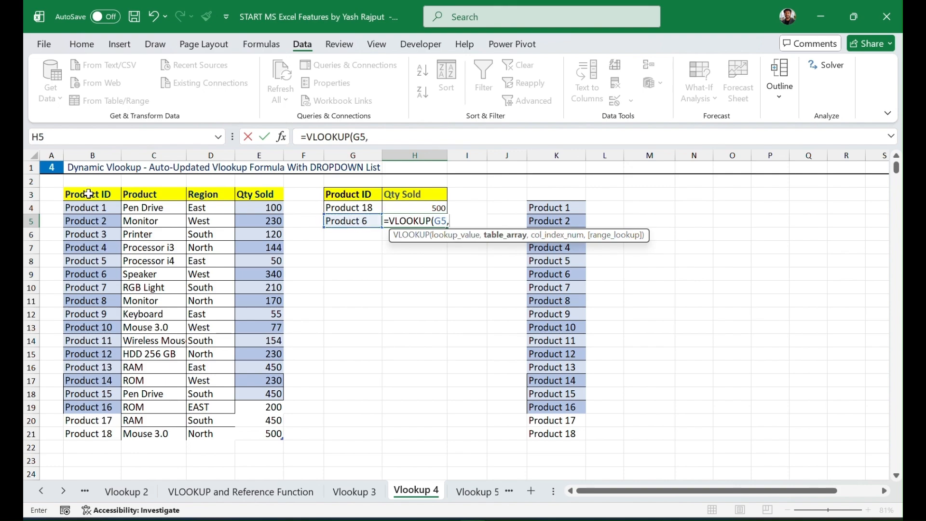
drag(89, 194, 267, 440)
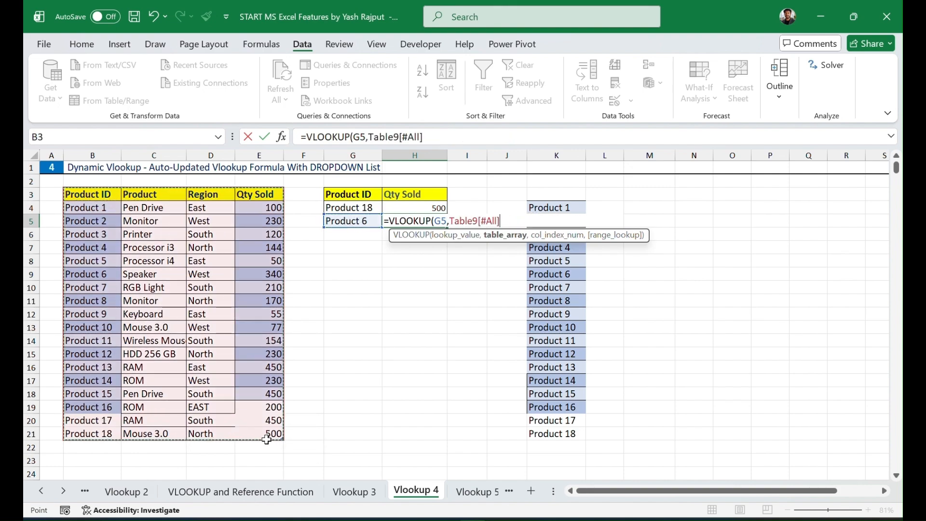
text(,)
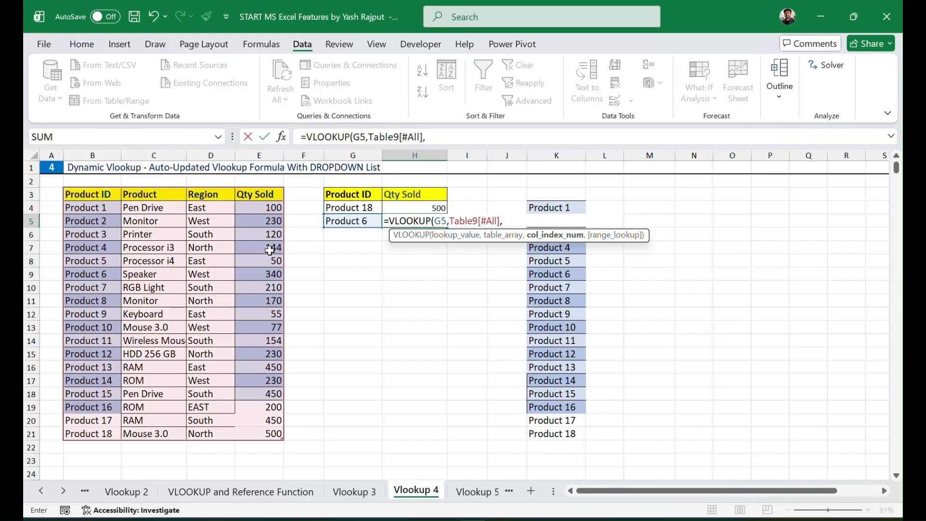
text(4,)
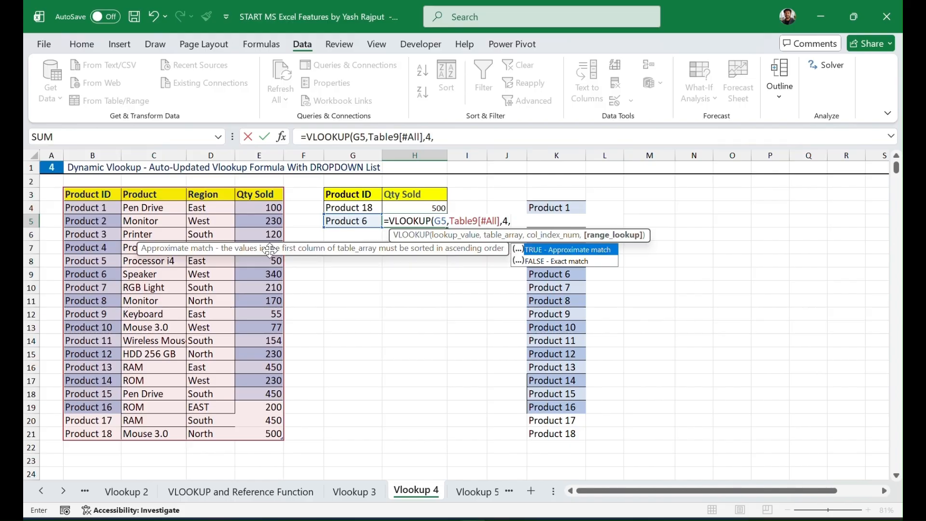
text(0))
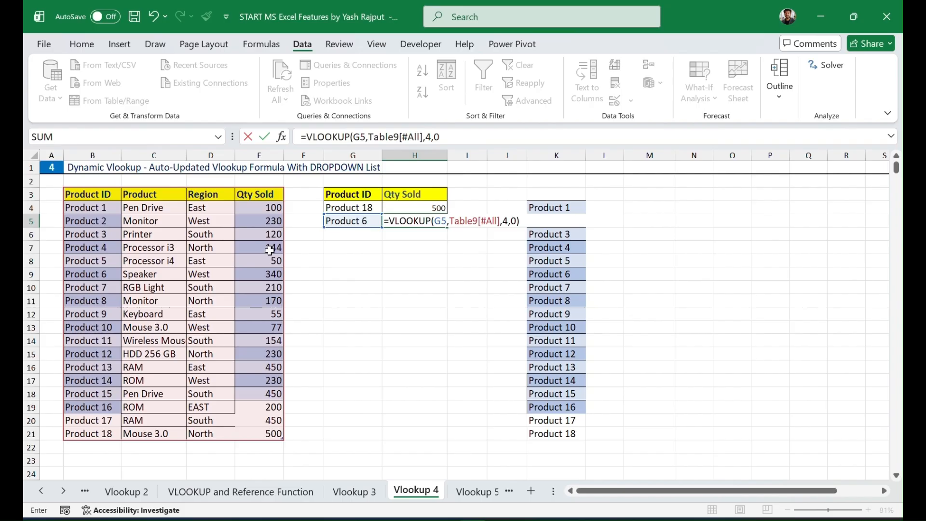
key(Return)
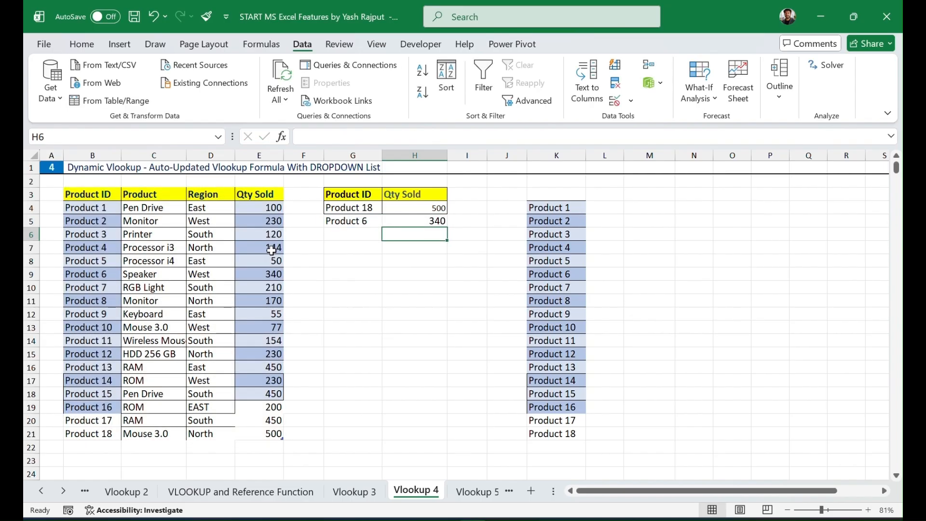
Check the H5 lookup against Product 6's row in the source table and choose Product 10 from the dropdown list in G5
click(356, 221)
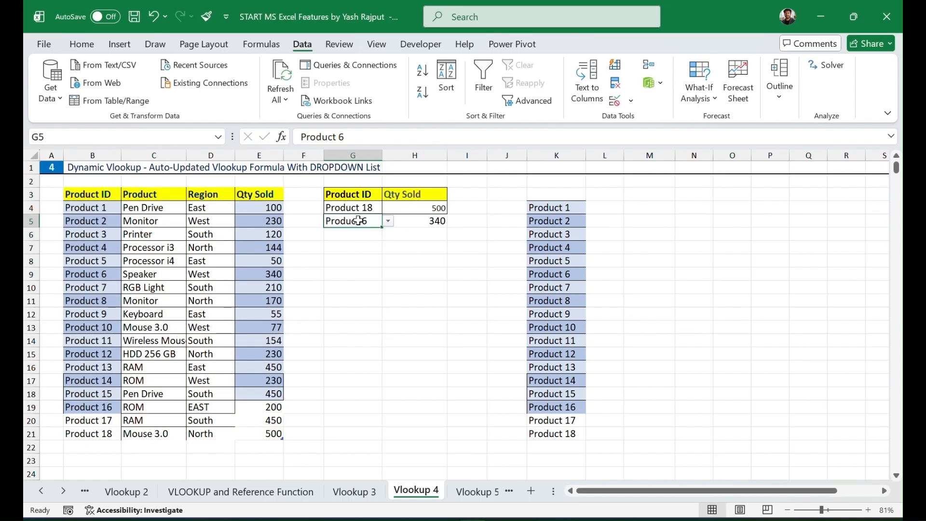
click(418, 221)
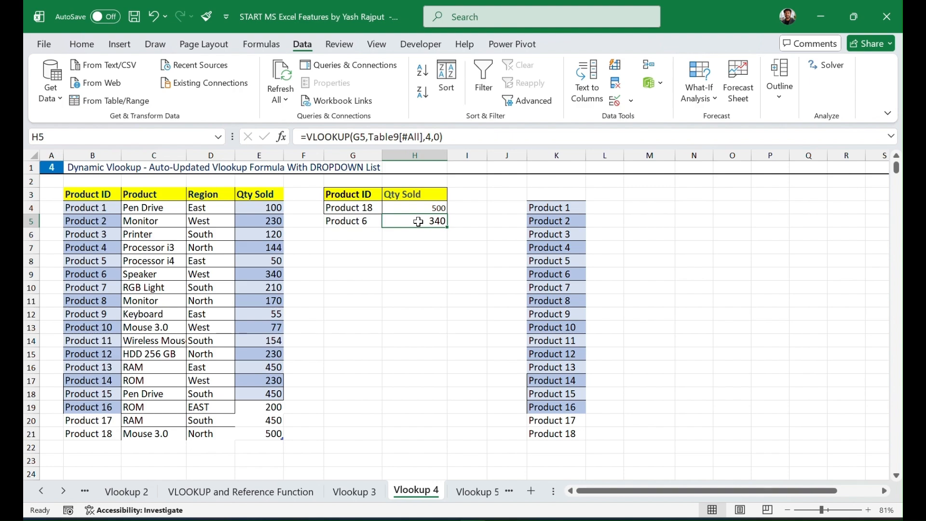
click(26, 274)
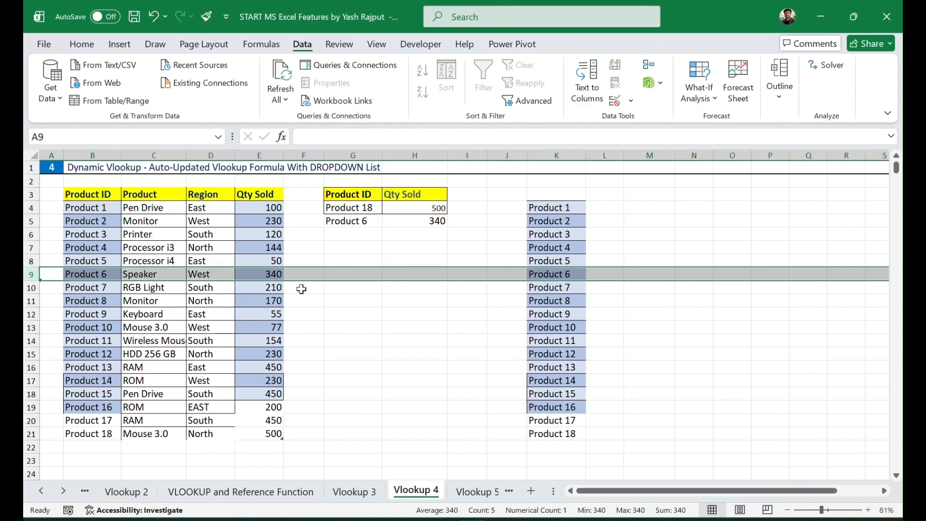
click(366, 323)
click(365, 220)
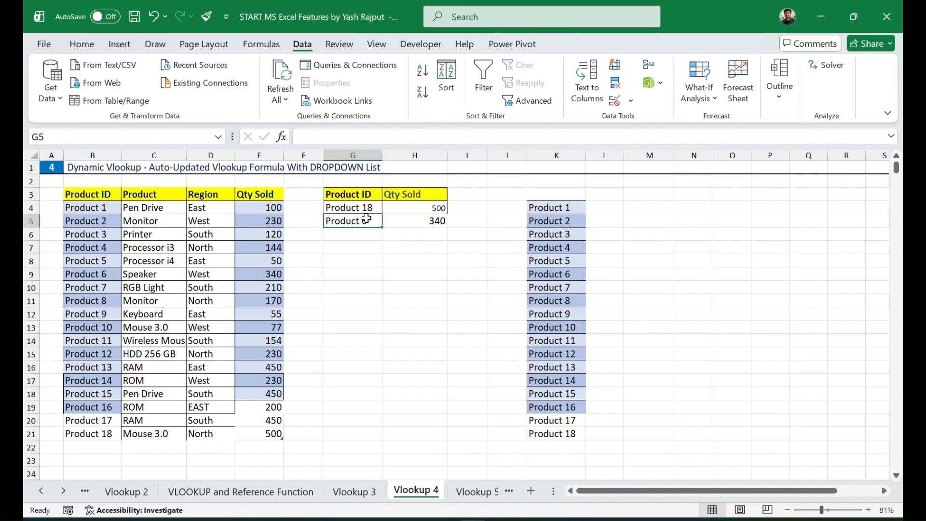
click(388, 222)
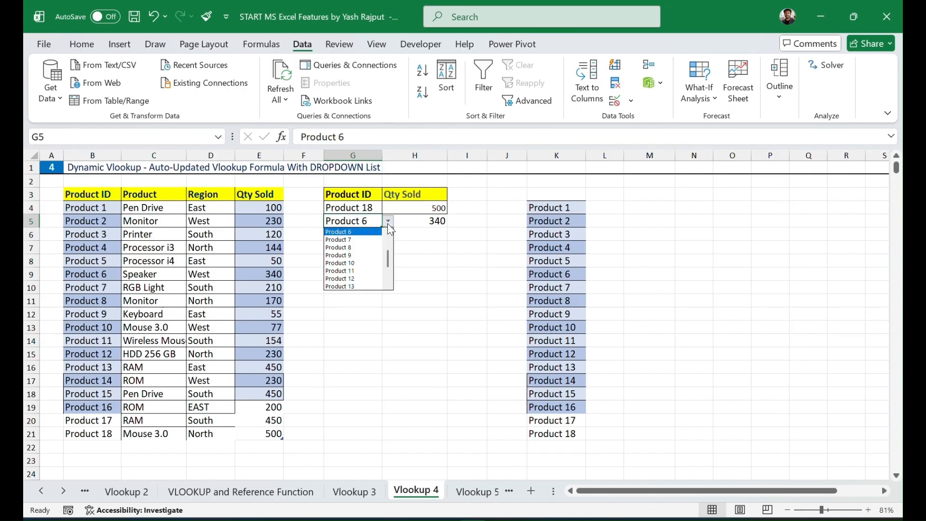
click(374, 266)
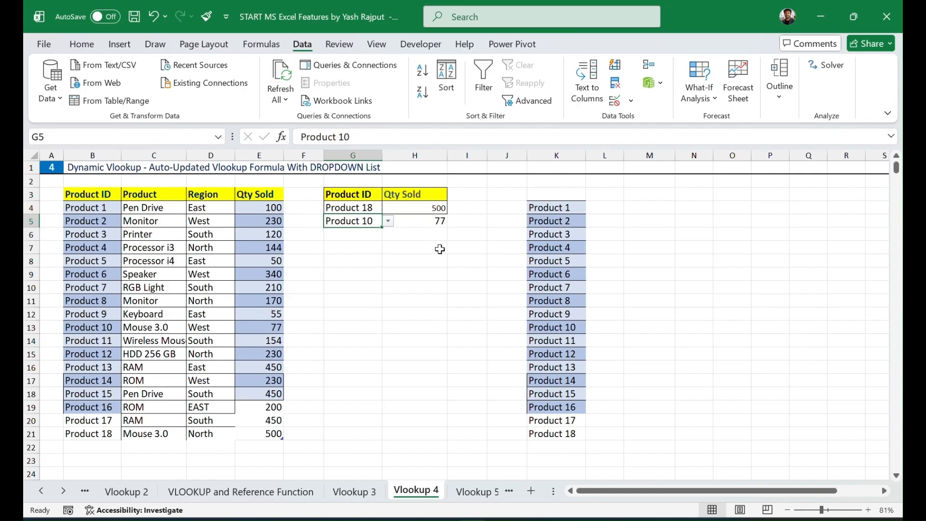
Choose a different product ID from the dropdown list in G5
click(389, 221)
click(370, 267)
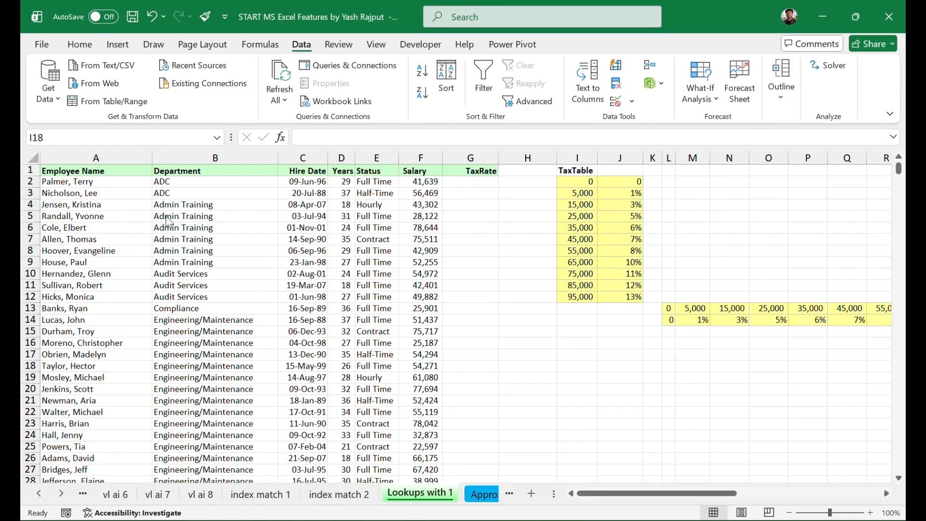
Review the employee sheet's column headers, from Employee Name through Salary to the empty TaxRate column
click(92, 170)
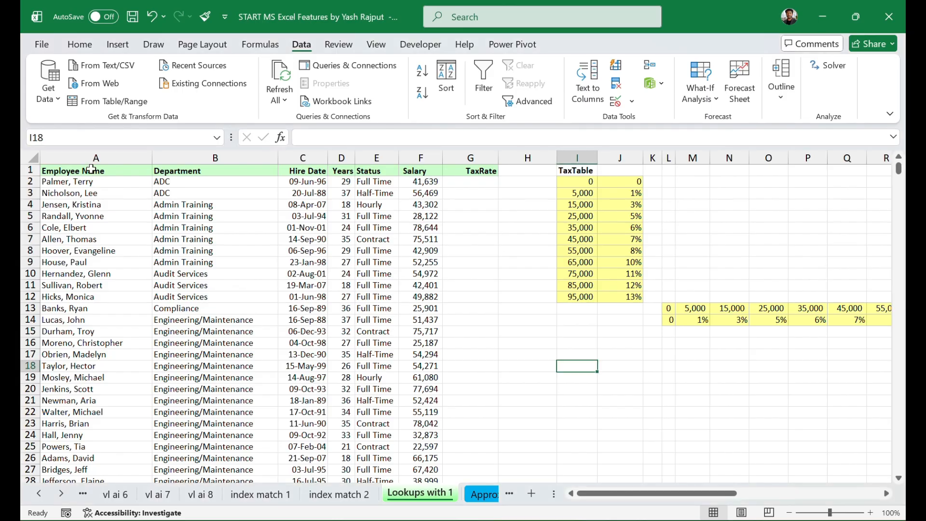
click(97, 182)
click(106, 172)
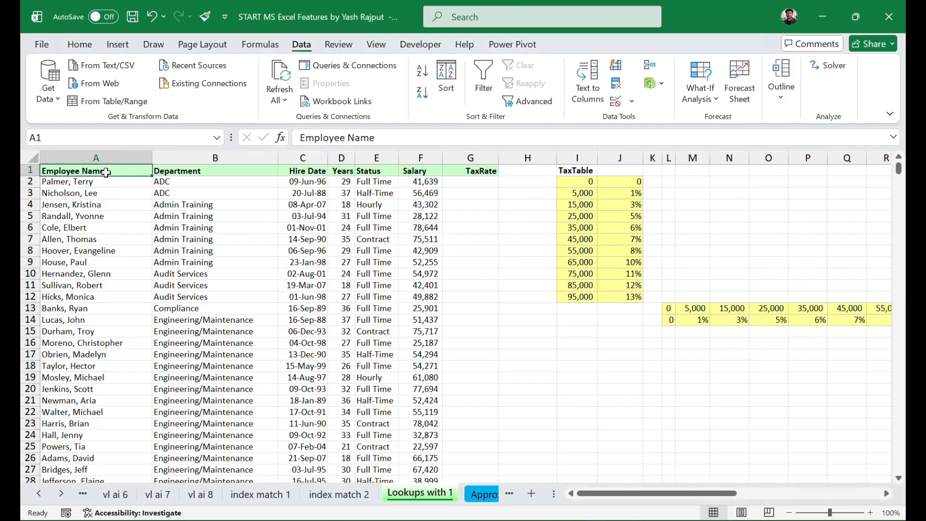
click(202, 170)
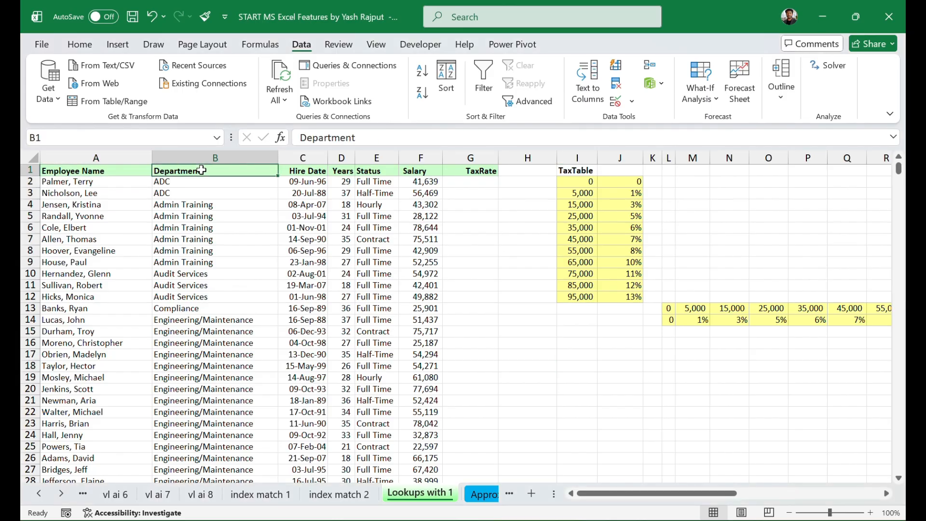
click(316, 173)
click(346, 172)
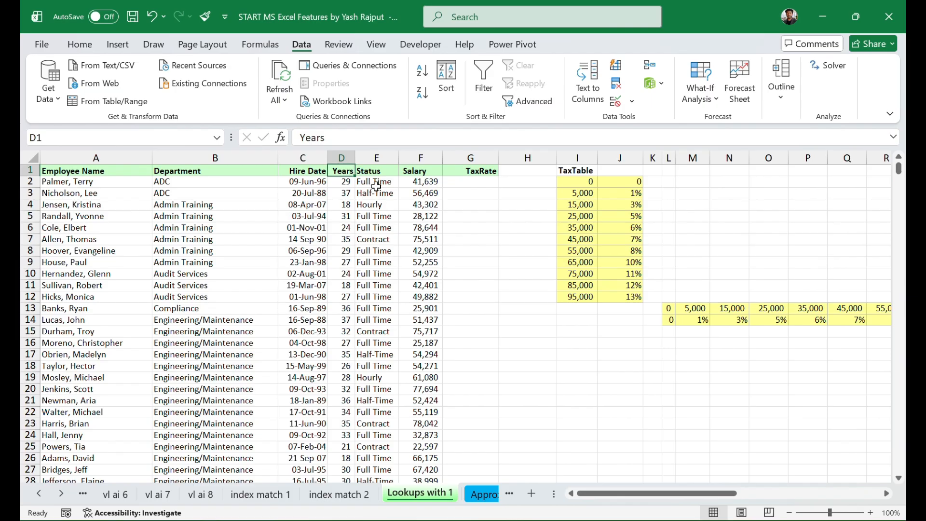
click(416, 174)
click(463, 170)
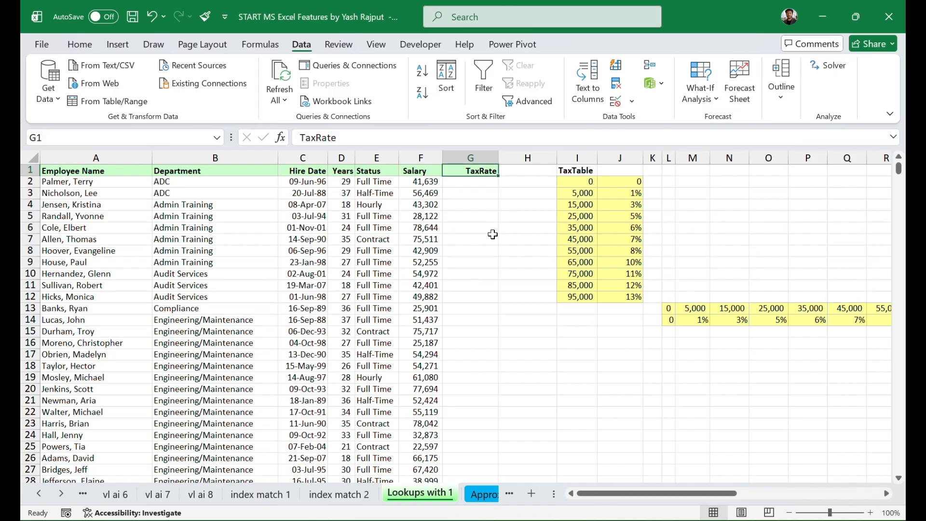
Enter the exact-match formula =VLOOKUP(F2,$I$2:$J$12,2,0) in G2 to look up the salary's tax rate
click(471, 185)
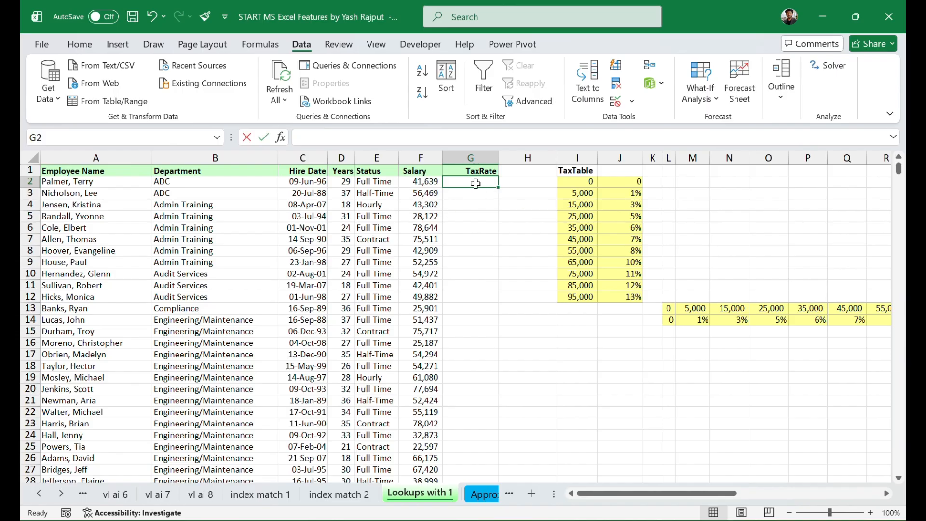
text(=vl)
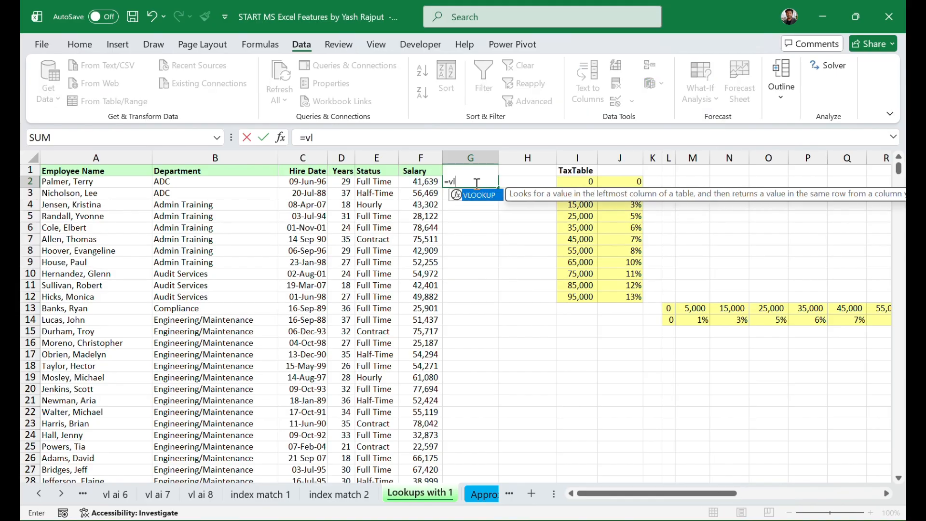
key(Tab)
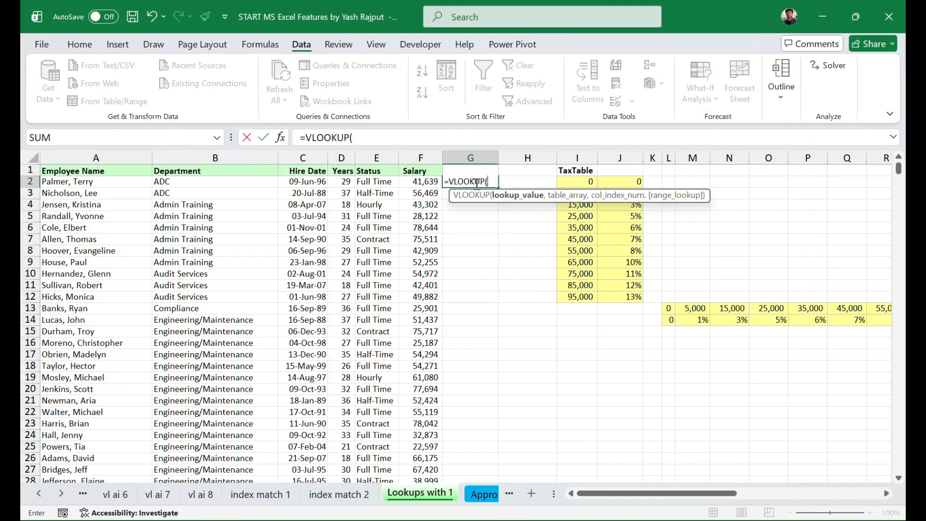
click(427, 182)
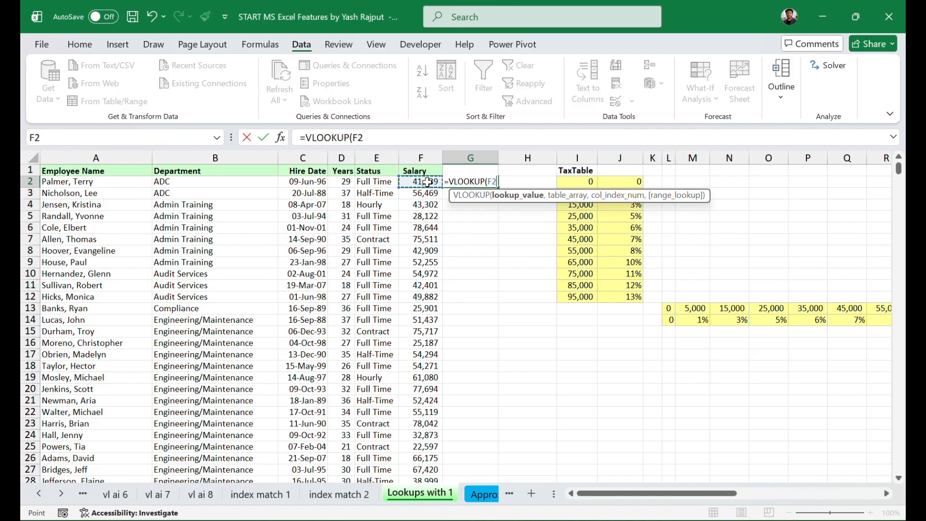
text(,)
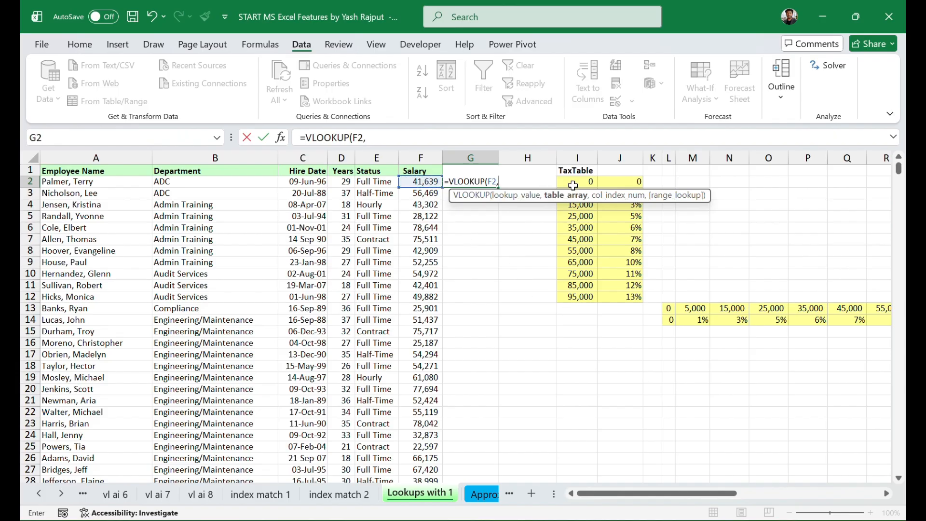
drag(573, 184, 632, 294)
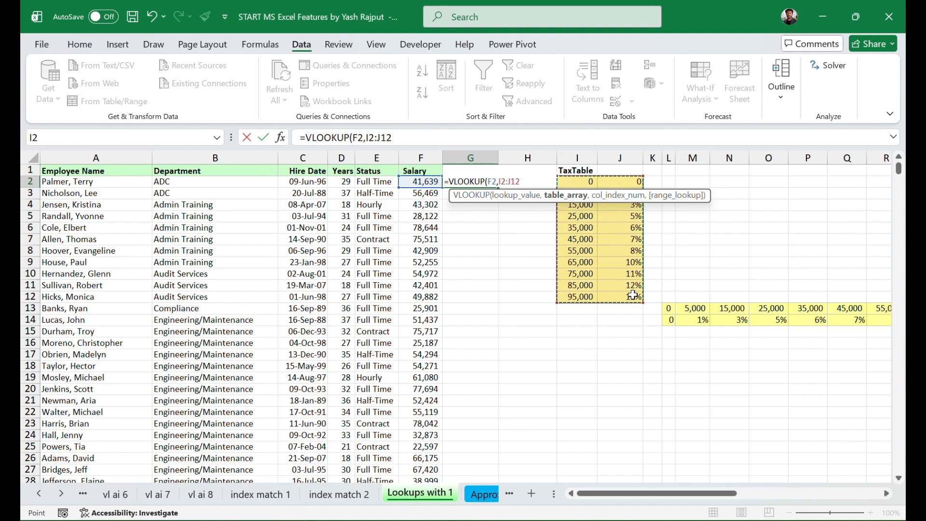
key(F4)
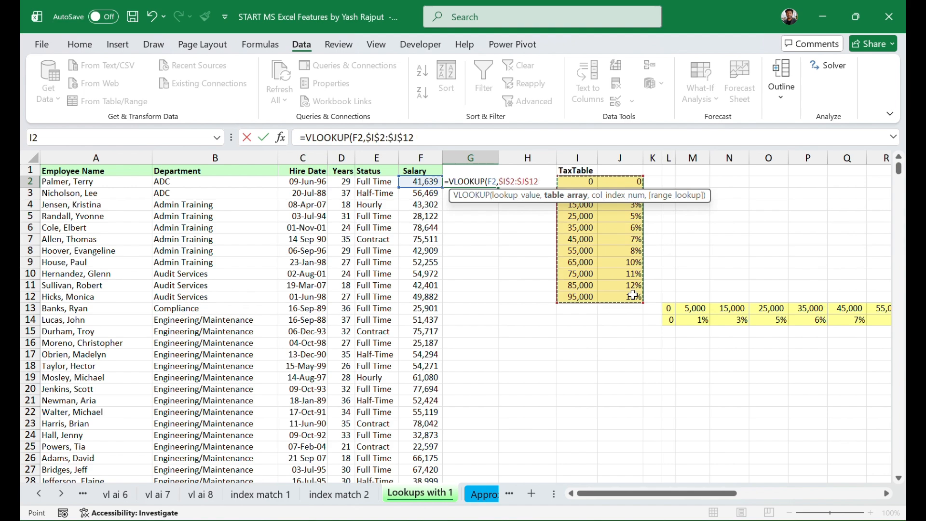
text(,2)
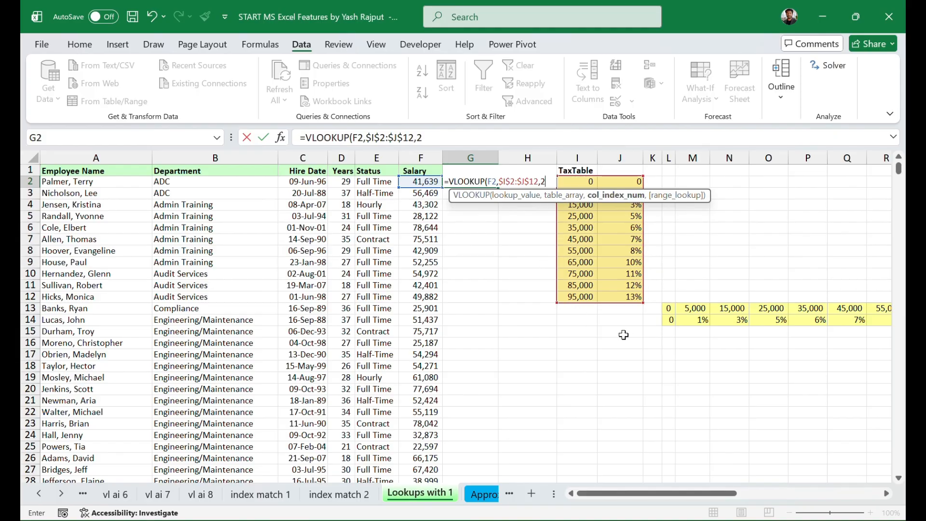
text(,0)
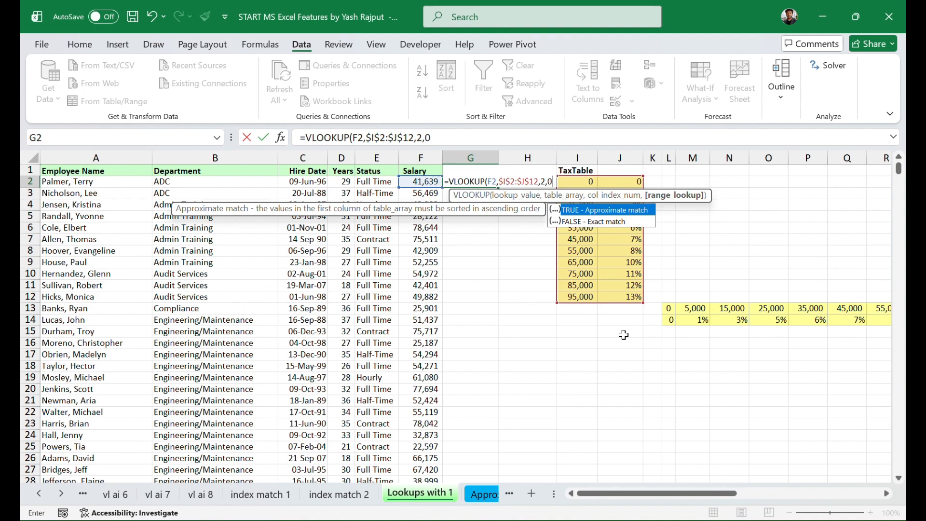
text())
key(Return)
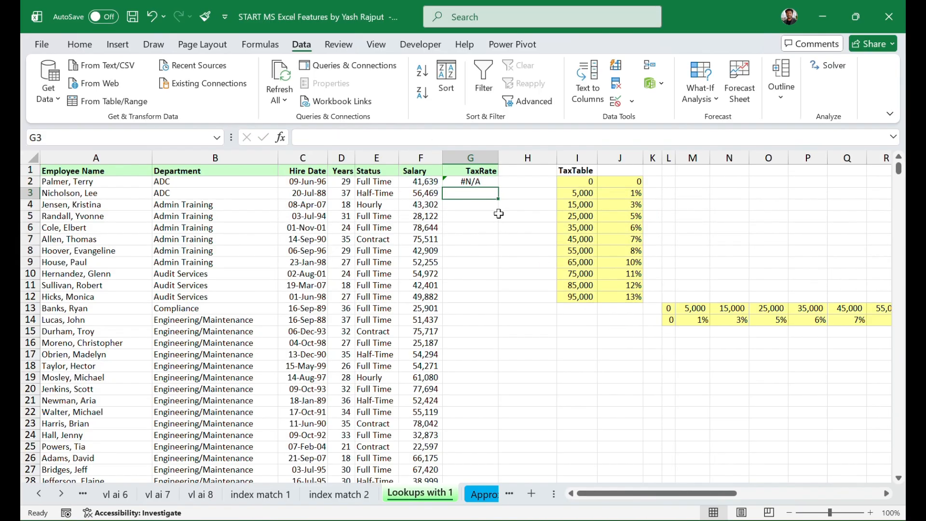
Fill the G2 formula down the whole TaxRate column and look through the filled rows
click(484, 182)
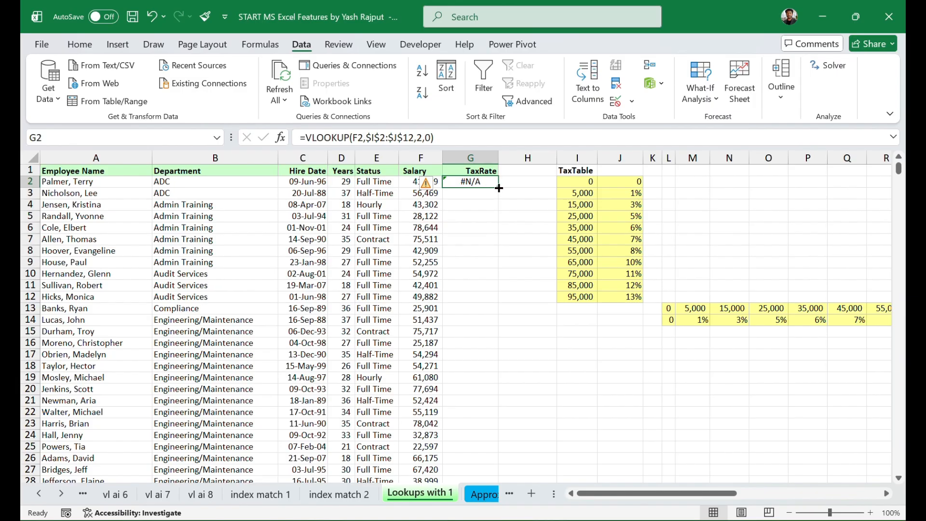
double_click(499, 187)
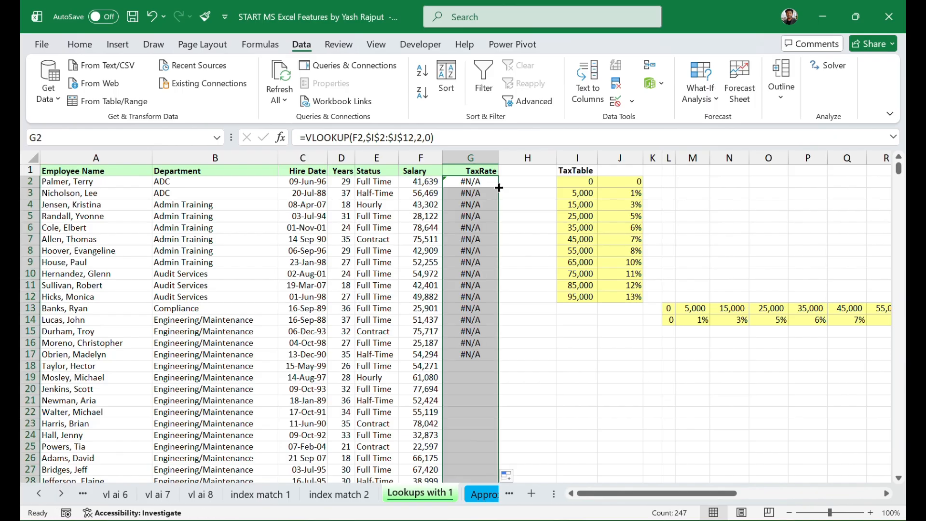
click(529, 213)
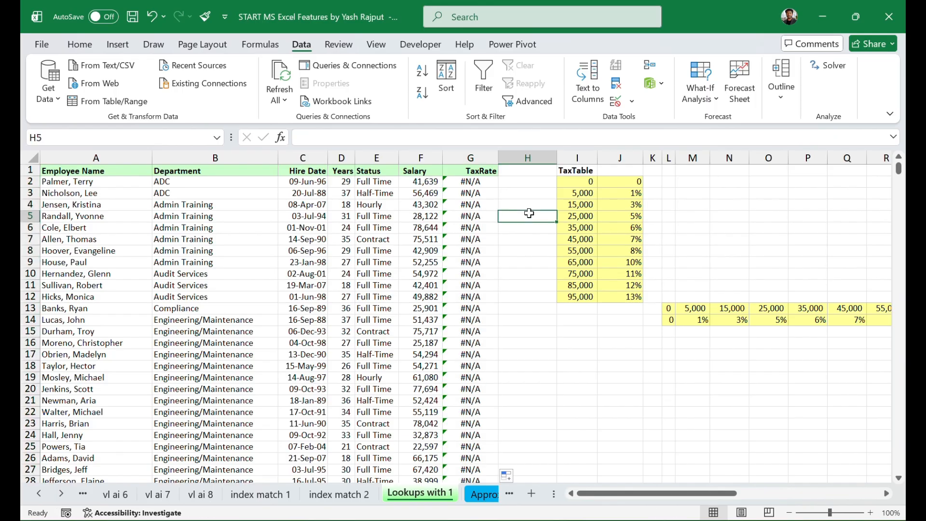
scroll(458, 308, down, 3)
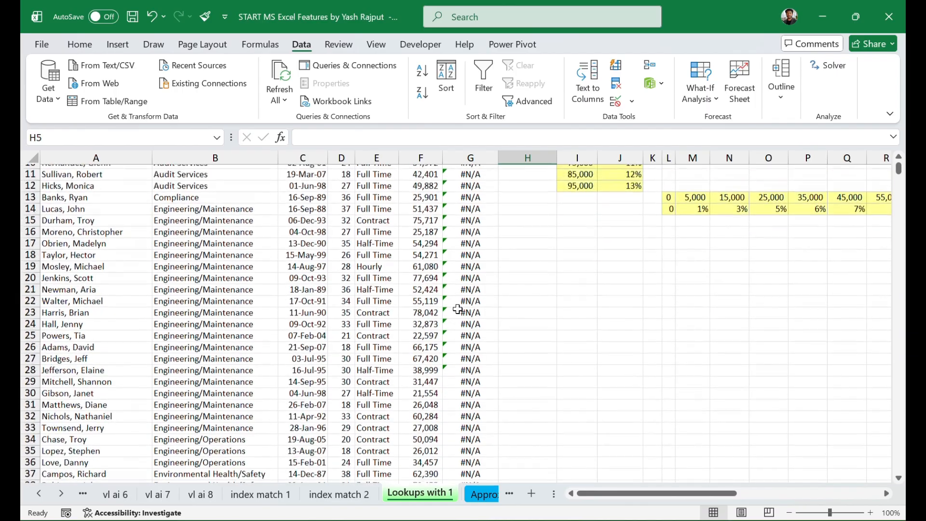
scroll(458, 309, up, 3)
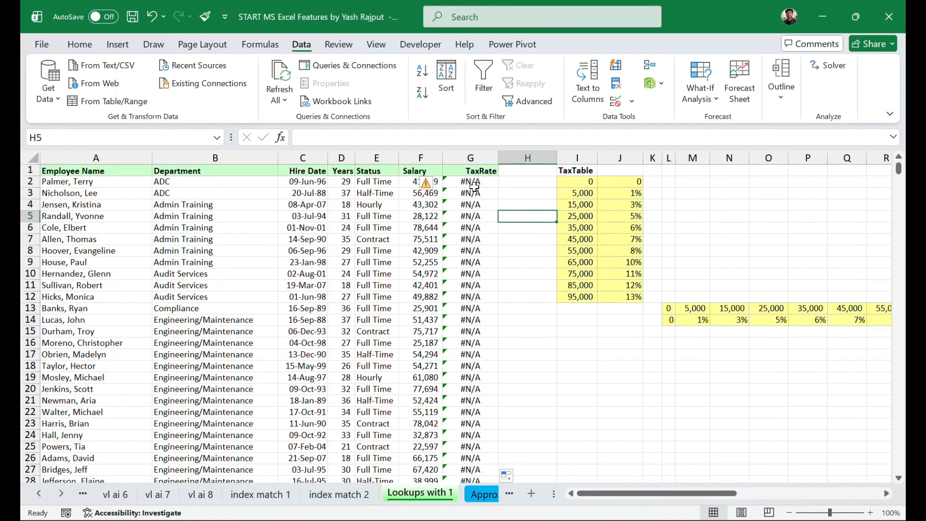
Inspect the G2 formula and the salary values in F4 and F2 that the lookups use
click(475, 183)
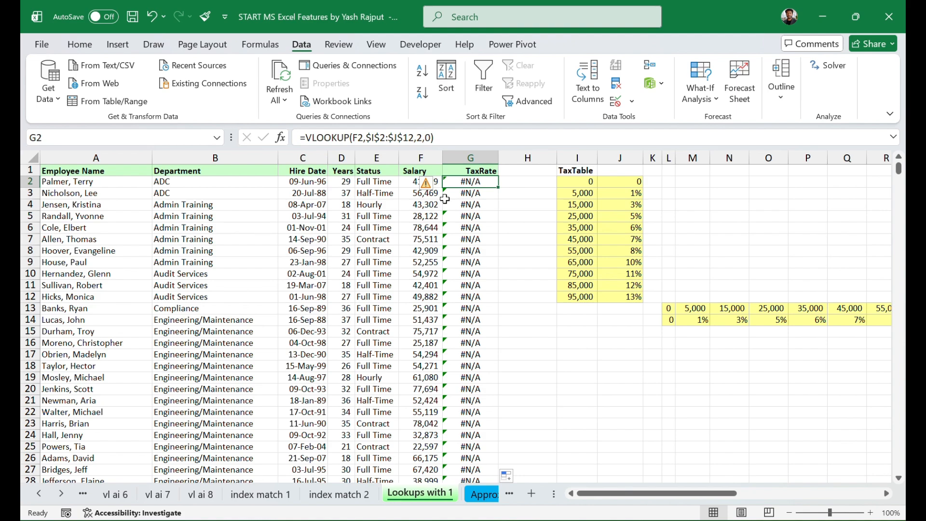
click(418, 204)
click(425, 184)
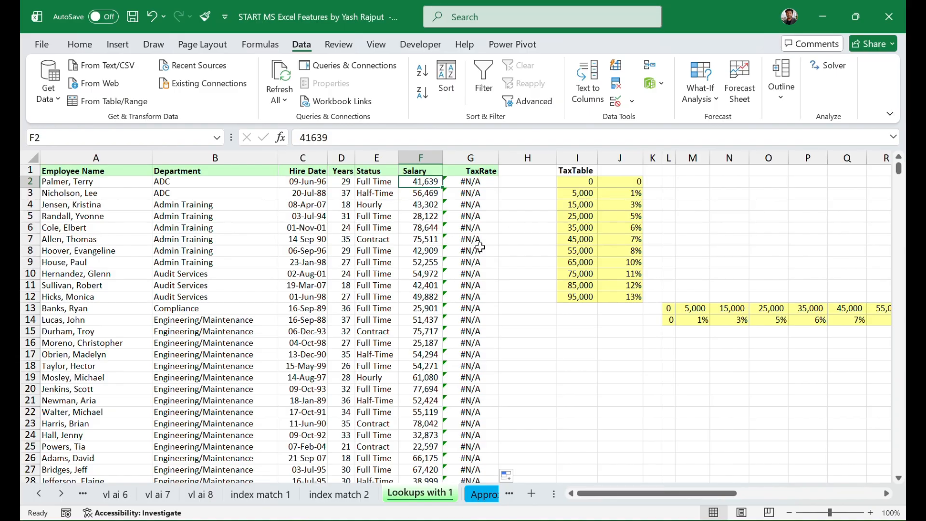
Set the salary in F11 to 25000 so it equals a threshold in the TaxTable
click(429, 251)
double_click(430, 251)
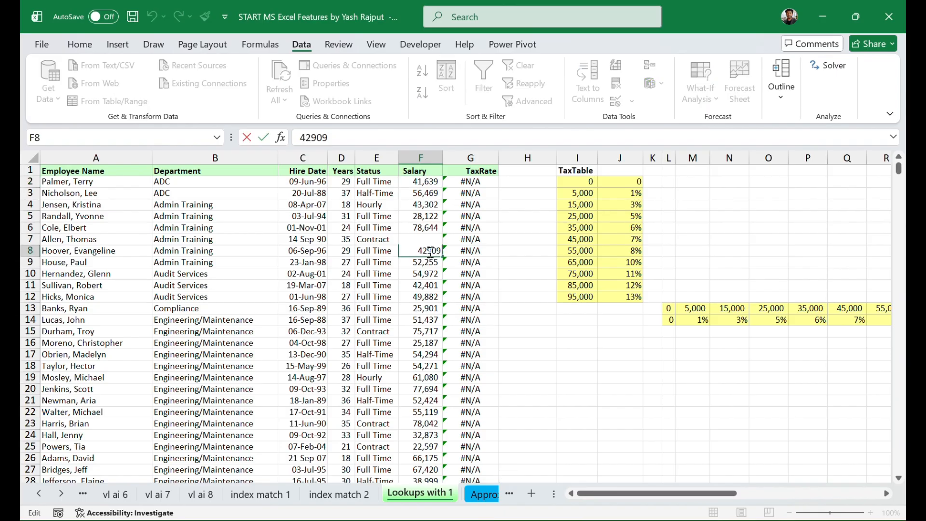
click(428, 287)
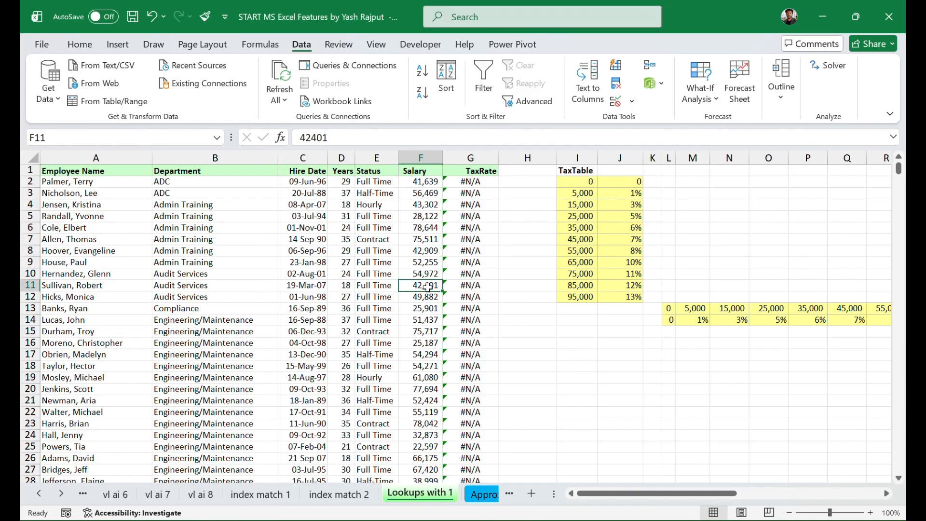
double_click(428, 287)
key(BackSpace)
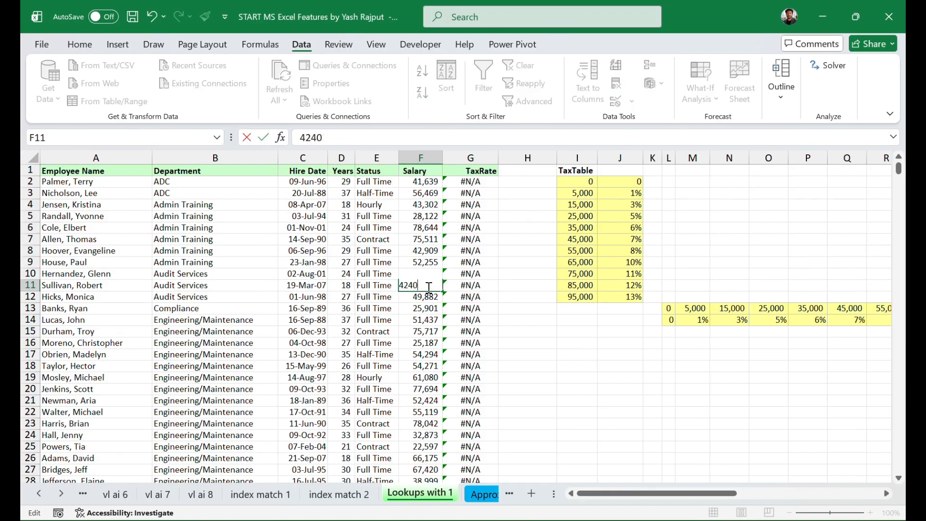
key(BackSpace)
text(25000)
key(Return)
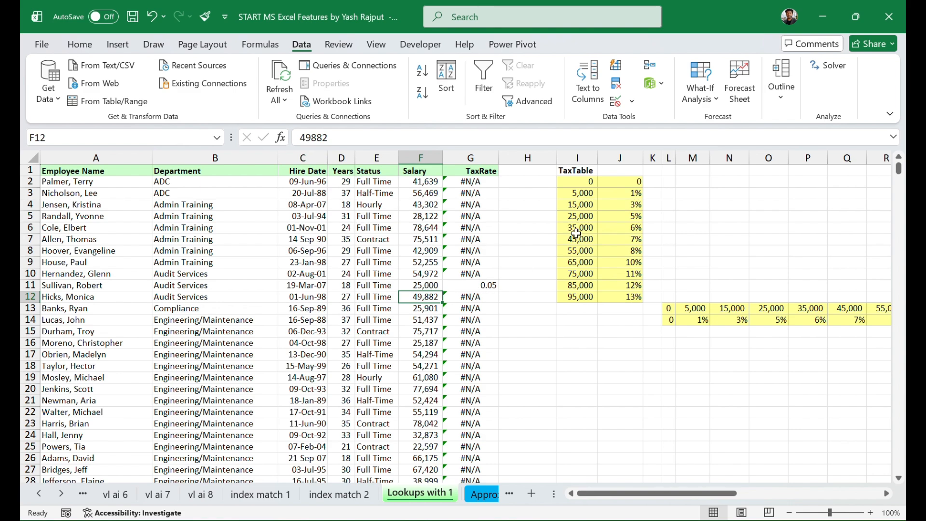
Format the tax rate in G11 as a percentage
click(476, 287)
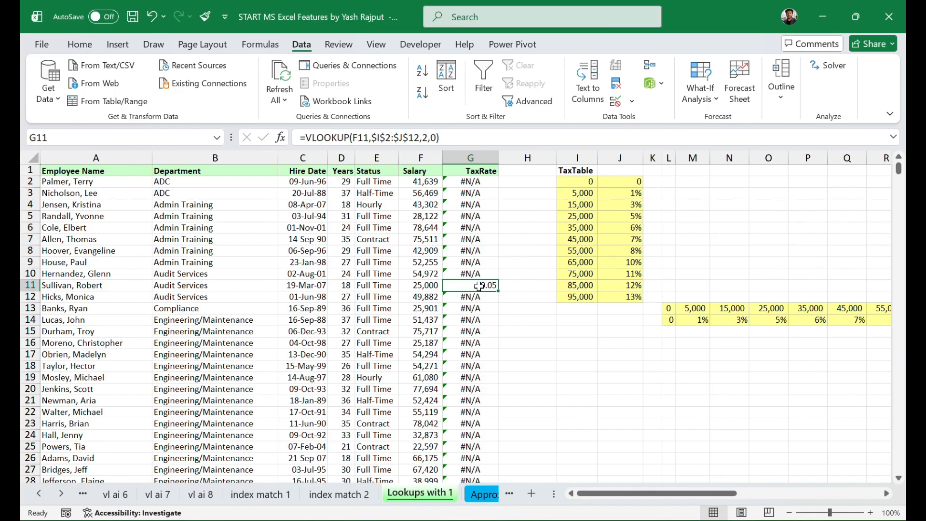
click(95, 45)
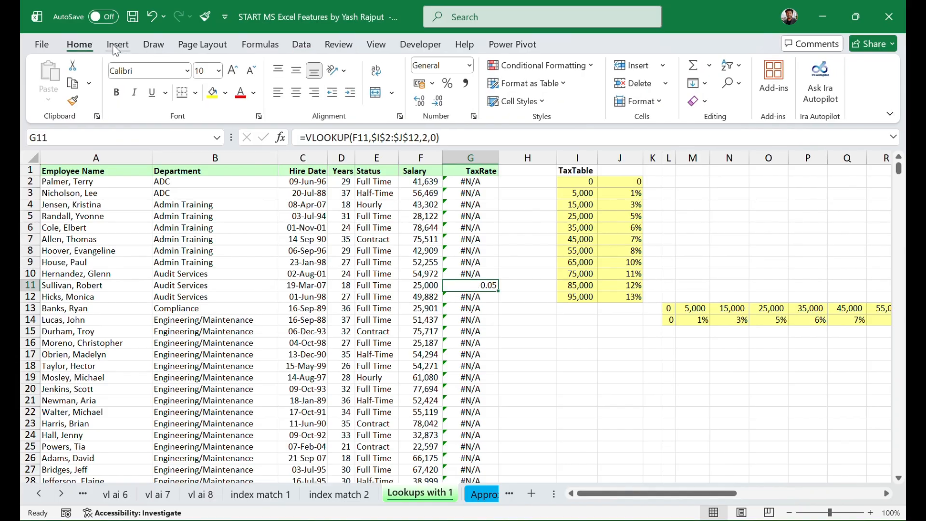
click(116, 45)
click(79, 45)
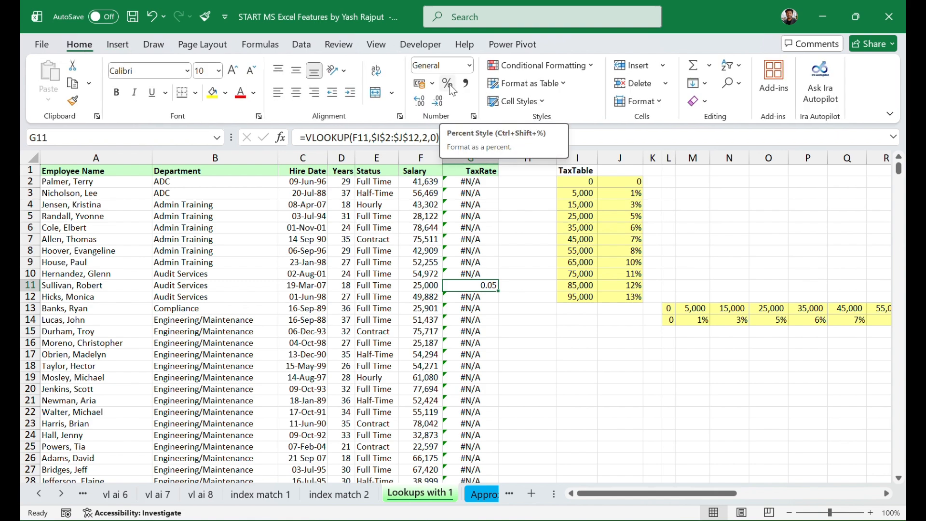
click(450, 85)
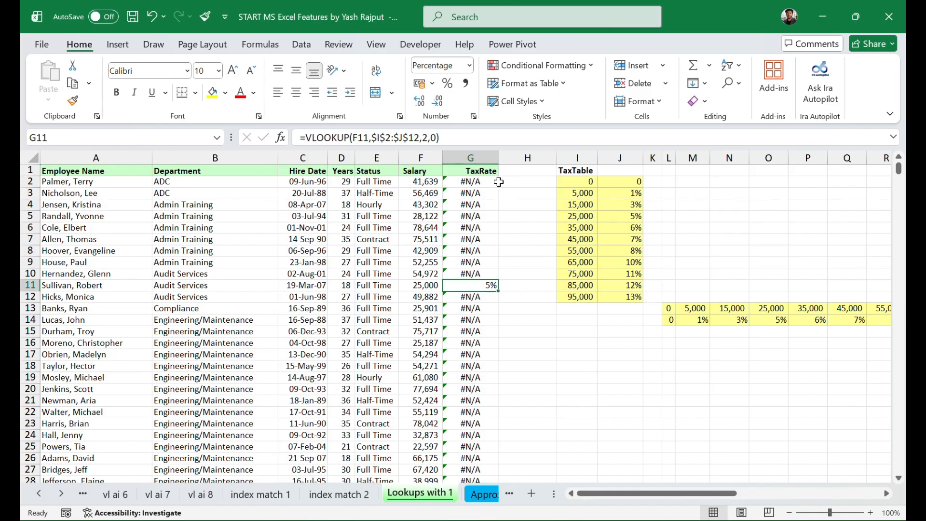
Switch the VLOOKUP in G2 to an approximate match by setting its range_lookup argument to 1
click(481, 183)
double_click(481, 183)
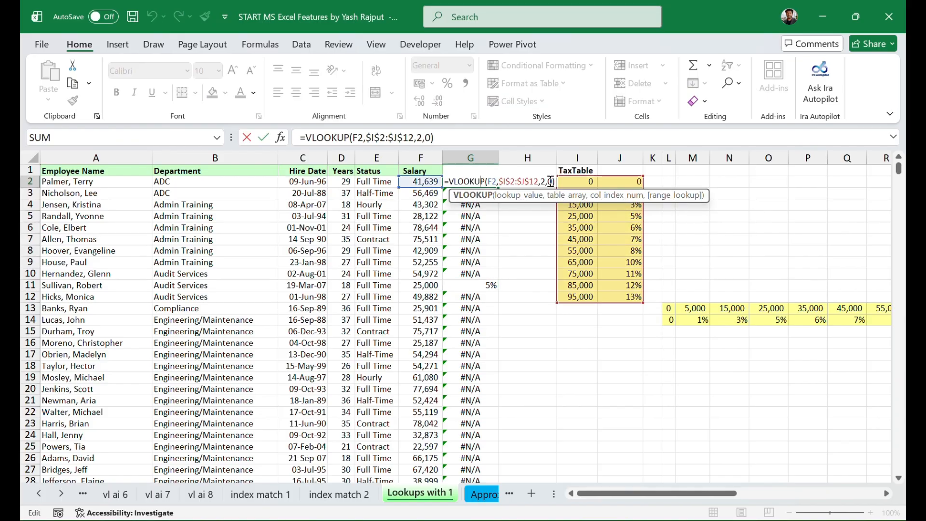
key(Right)
key(Right)
key(Right)
key(Right)
key(Right)
key(Right)
key(Right)
key(Right)
key(Right)
key(Right)
key(Right)
key(Right)
key(Right)
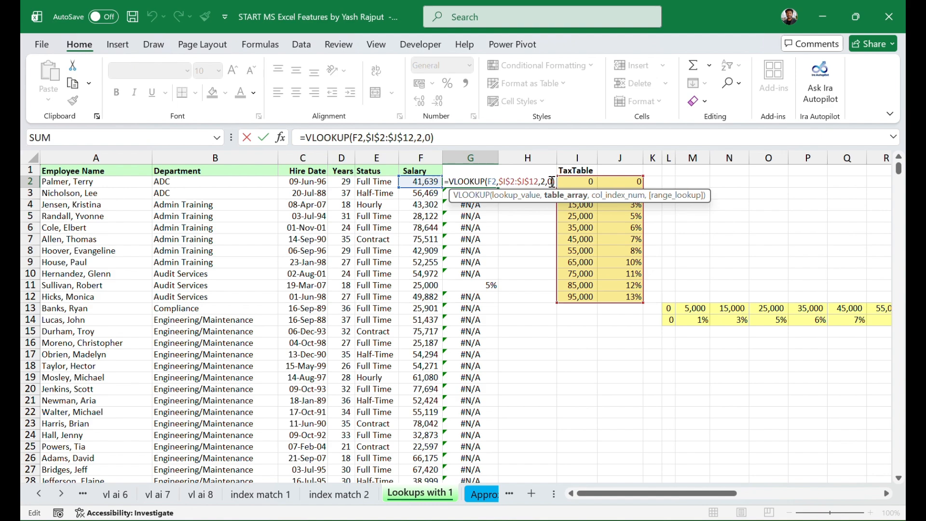
click(552, 182)
key(BackSpace)
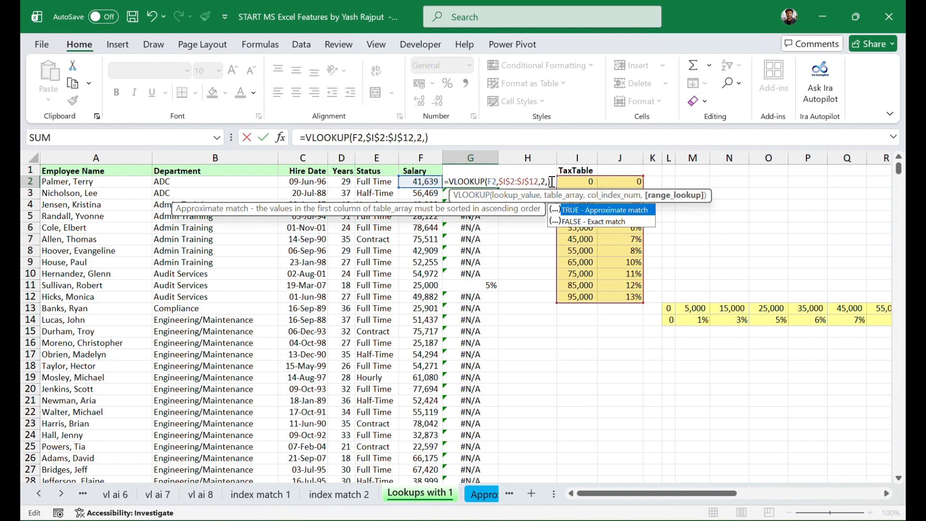
text(1)
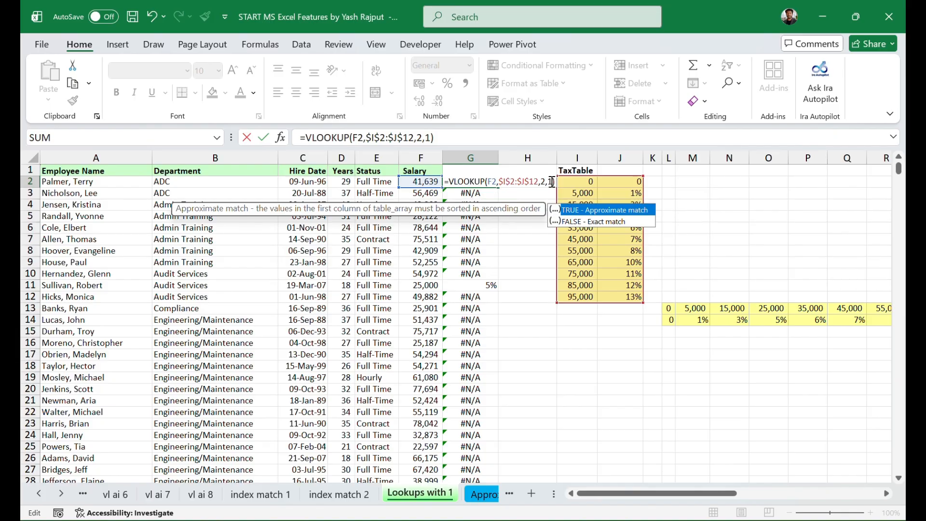
key(Return)
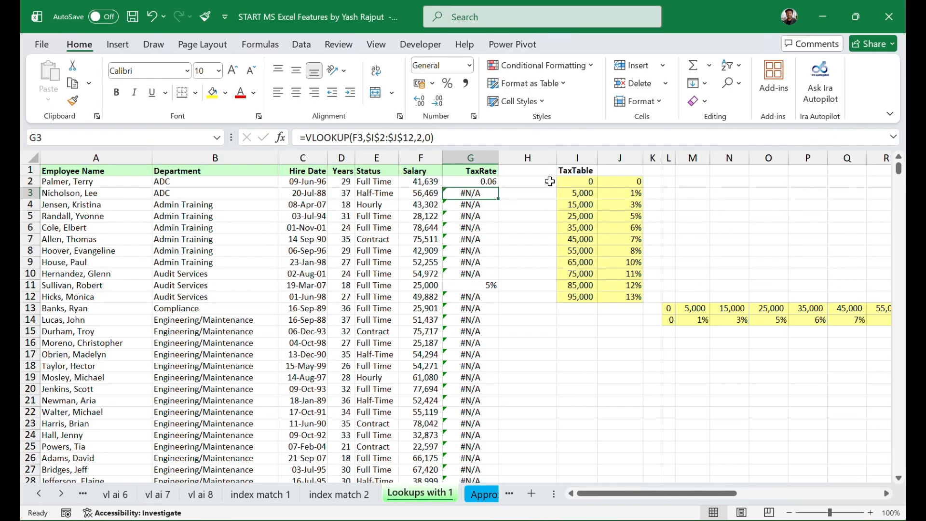
Fill the approximate-match formula from G2 down the whole TaxRate column and look through the filled rows
click(488, 181)
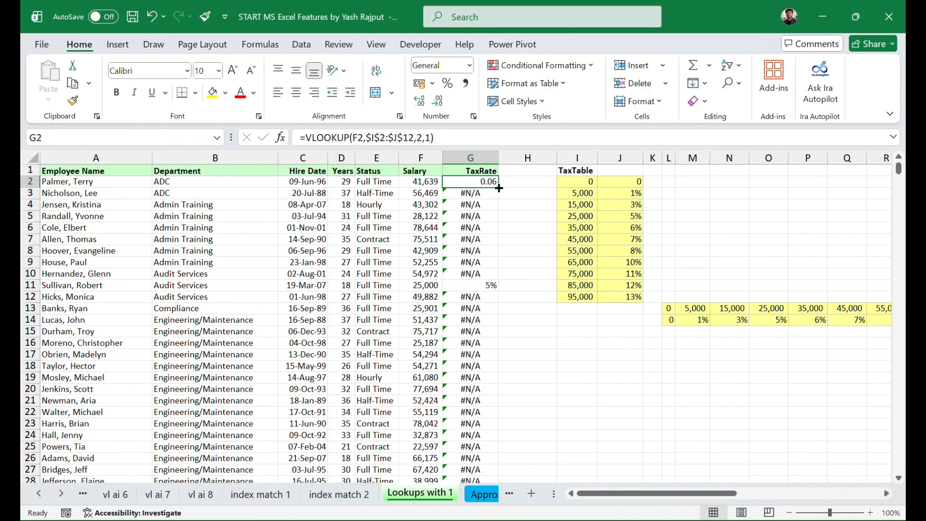
double_click(499, 187)
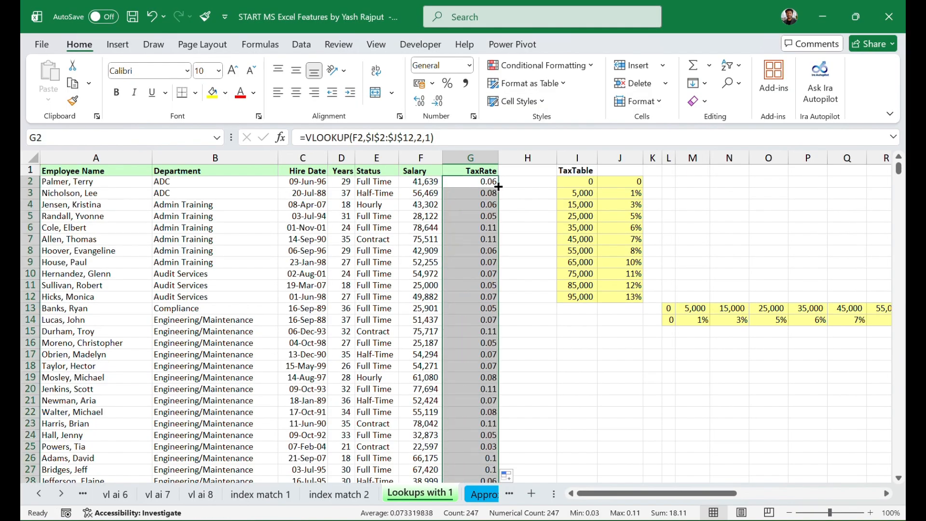
scroll(513, 298, down, 20)
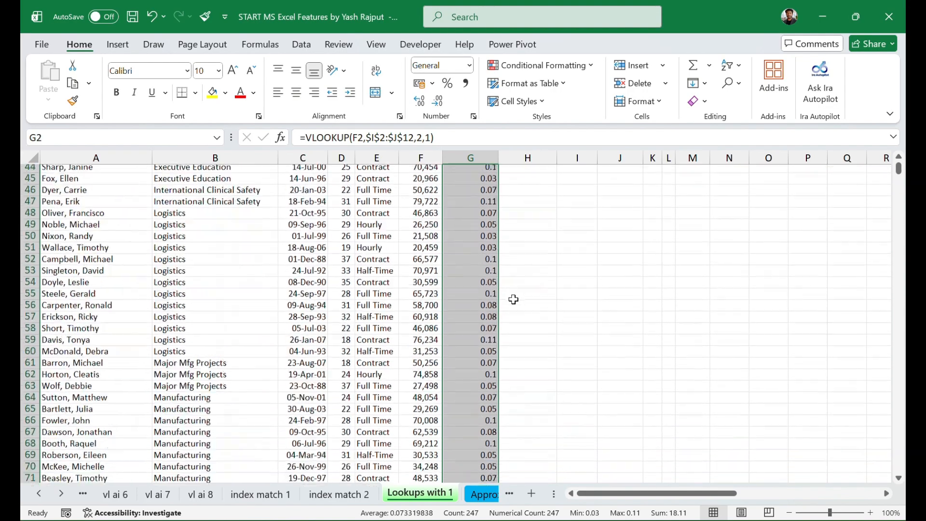
scroll(513, 300, down, 17)
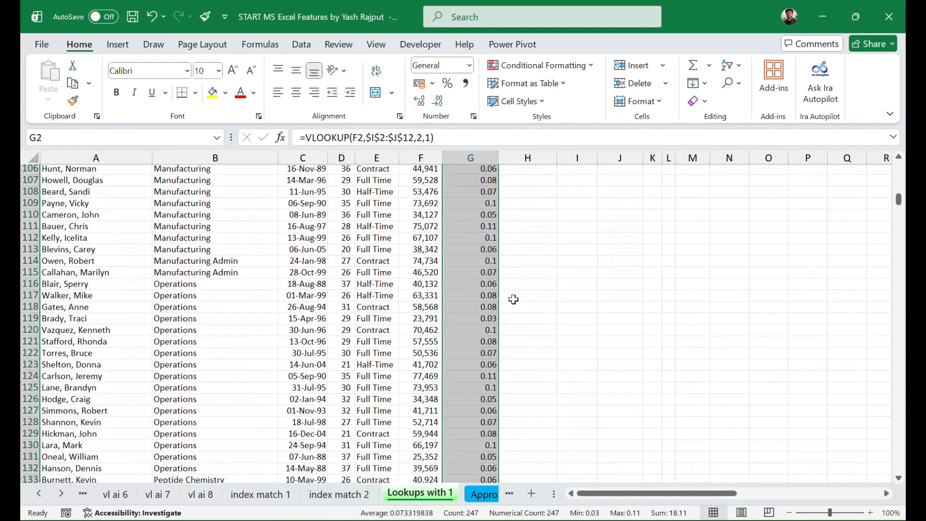
scroll(513, 300, down, 20)
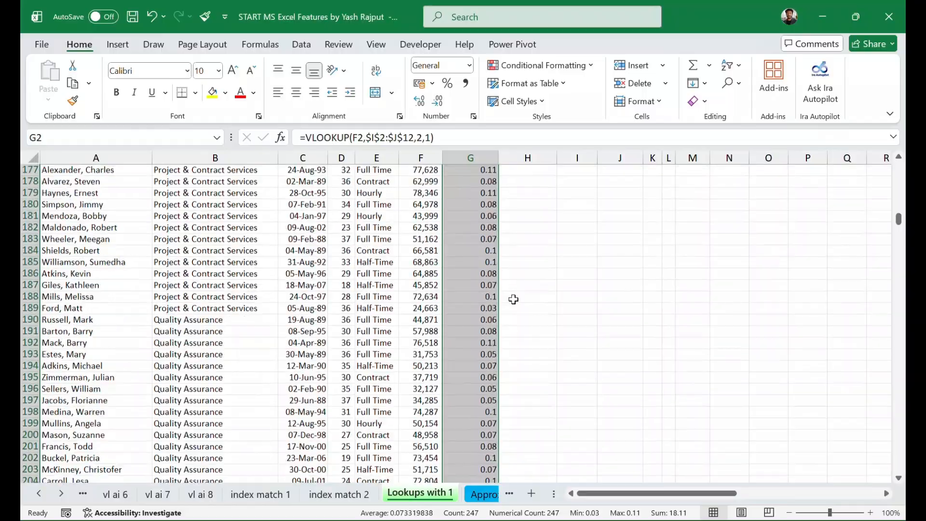
scroll(514, 300, down, 9)
scroll(513, 300, up, 20)
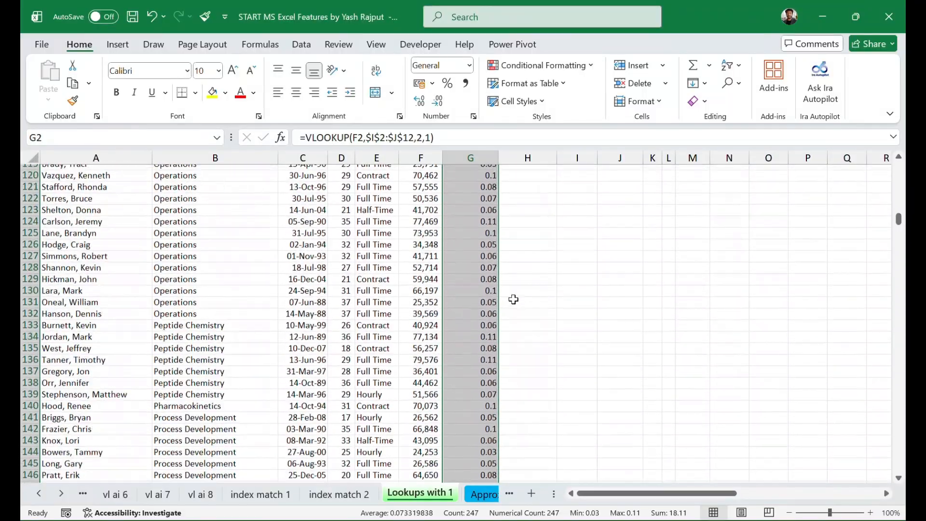
scroll(514, 300, up, 20)
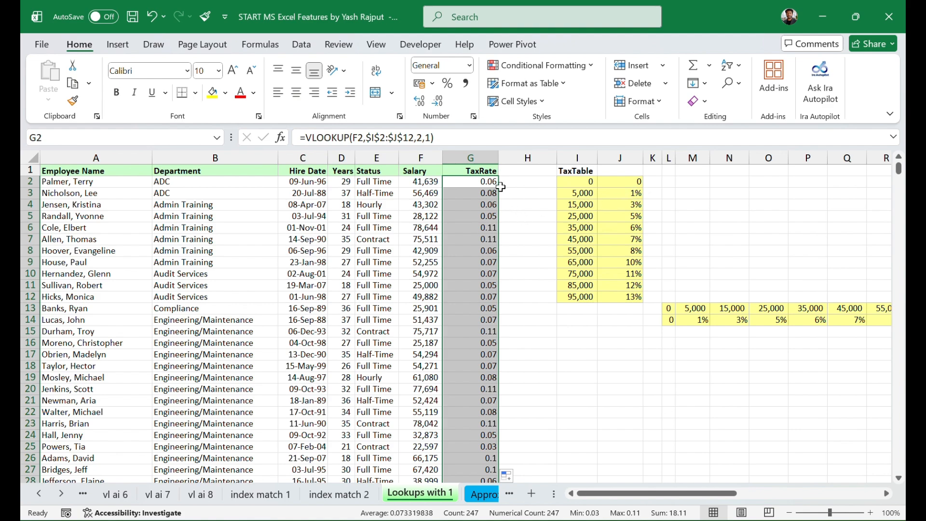
Format the entire TaxRate column G as percentages and look through the formatted rates
click(474, 158)
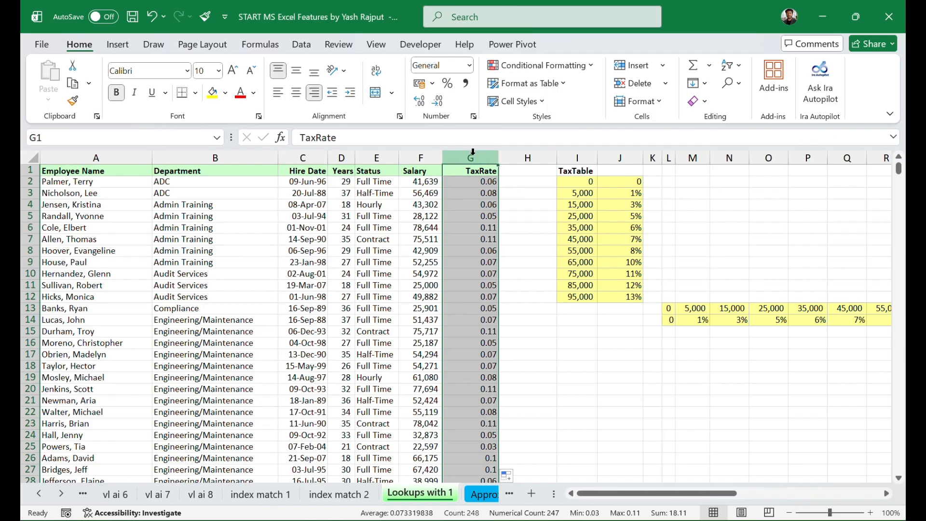
drag(473, 152, 473, 152)
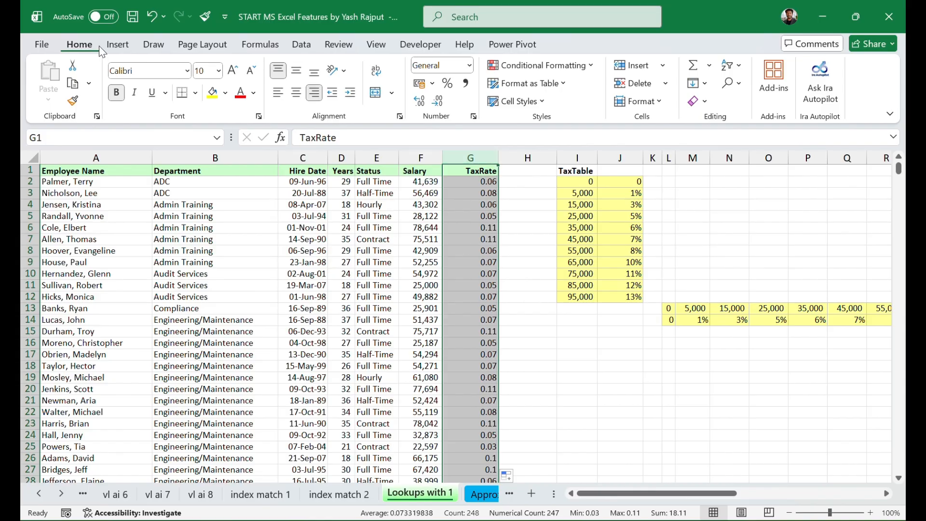
click(448, 85)
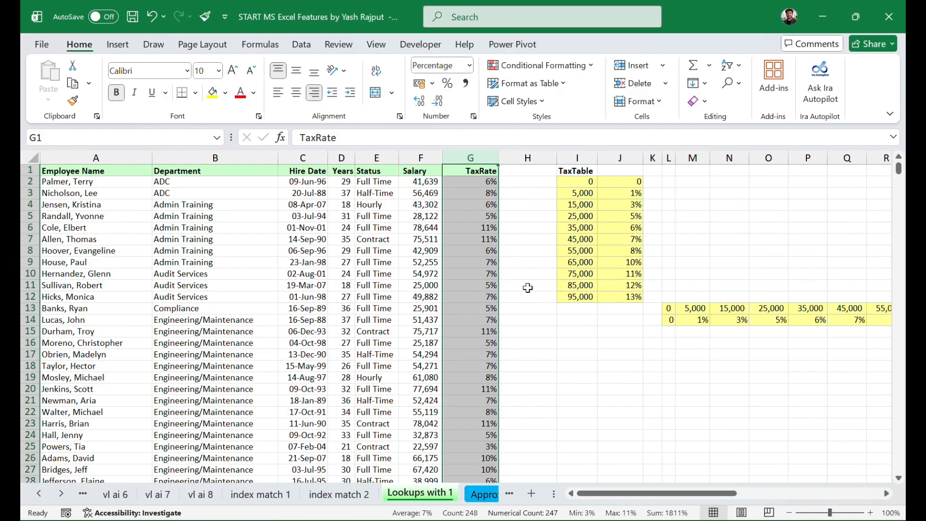
click(528, 287)
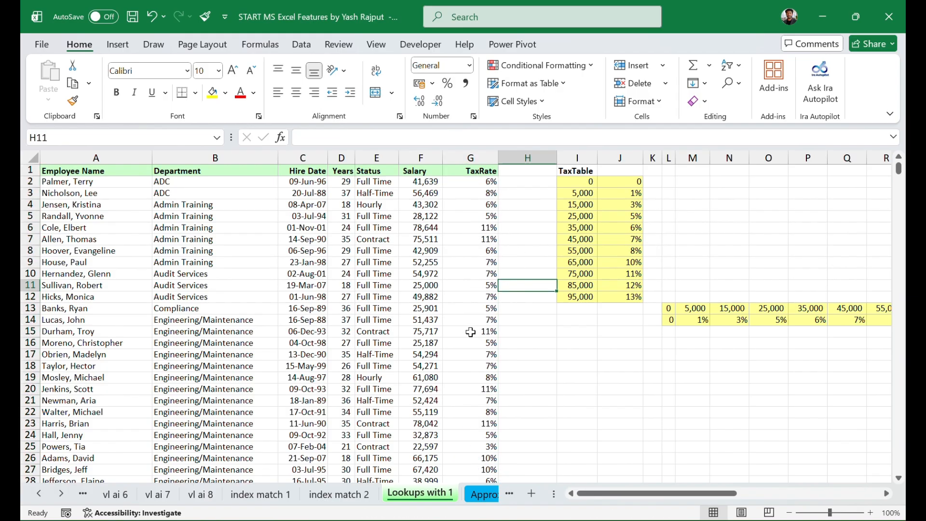
scroll(470, 333, down, 10)
scroll(470, 333, down, 9)
scroll(470, 333, up, 19)
Compare the G2 lookup and the salary and tax rate in row 13 with the matching TaxTable brackets
click(618, 229)
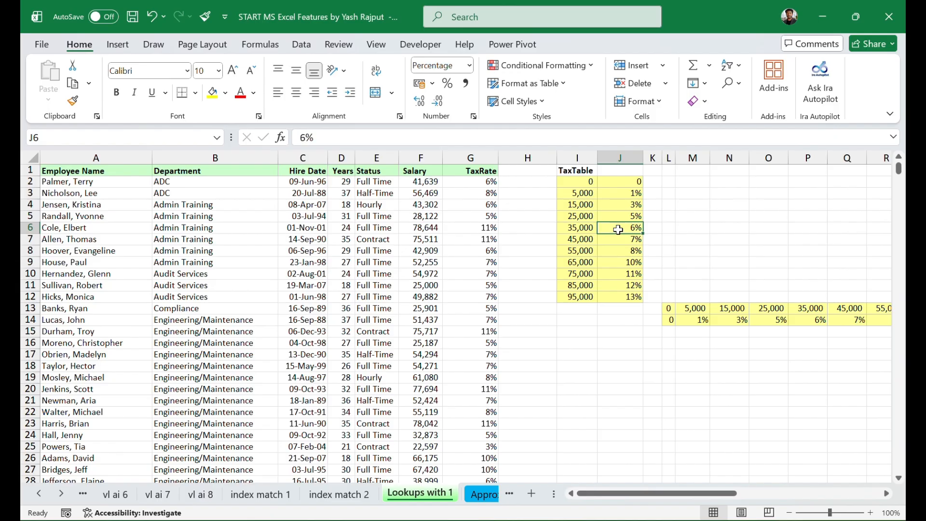
click(477, 182)
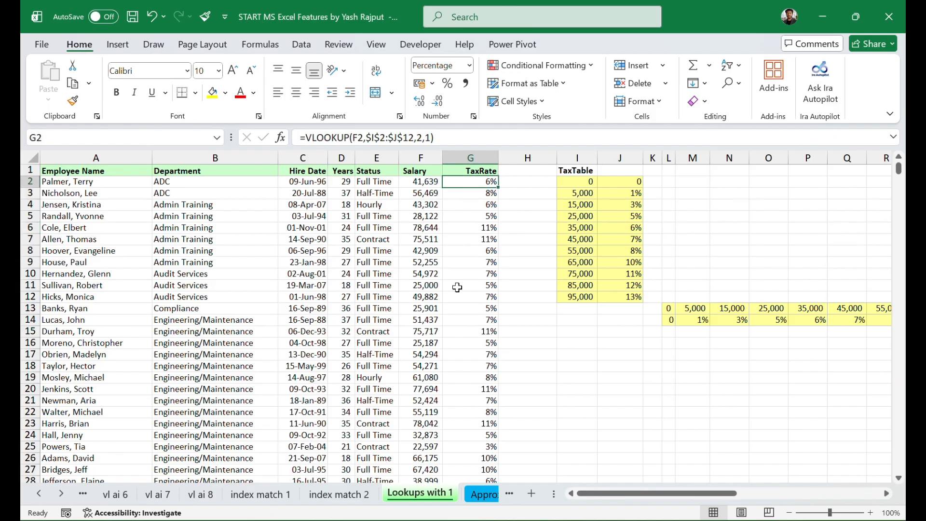
click(429, 308)
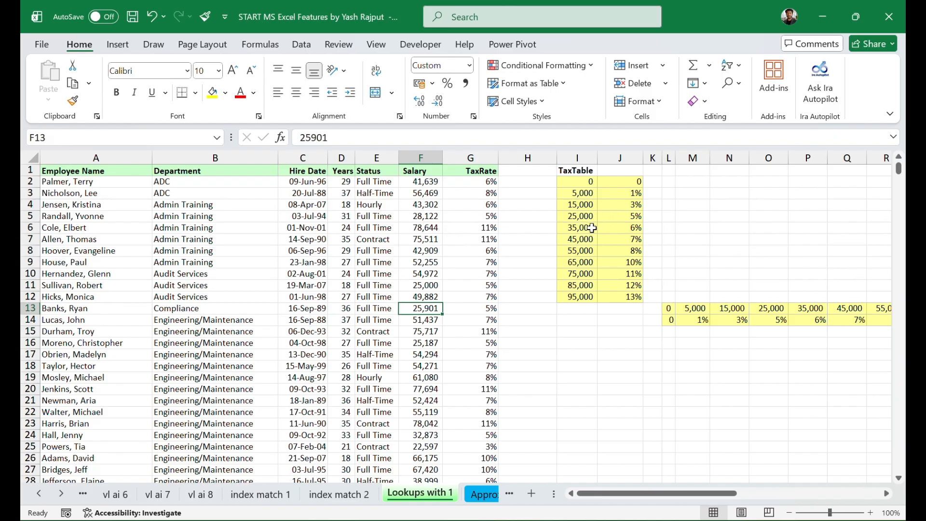
click(617, 218)
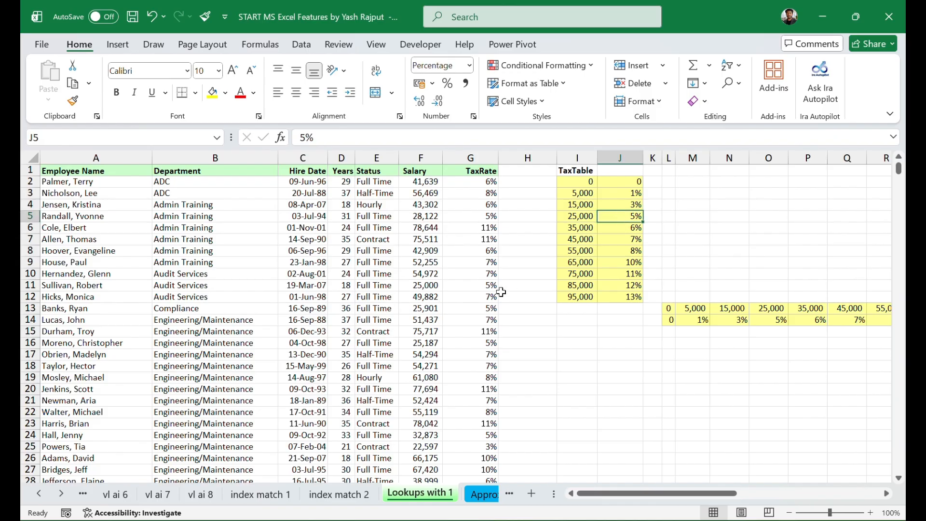
click(467, 312)
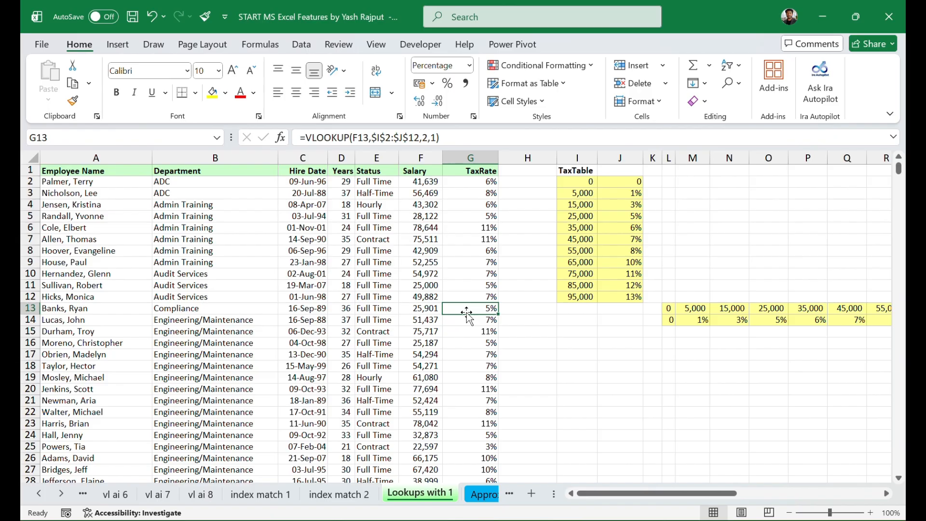